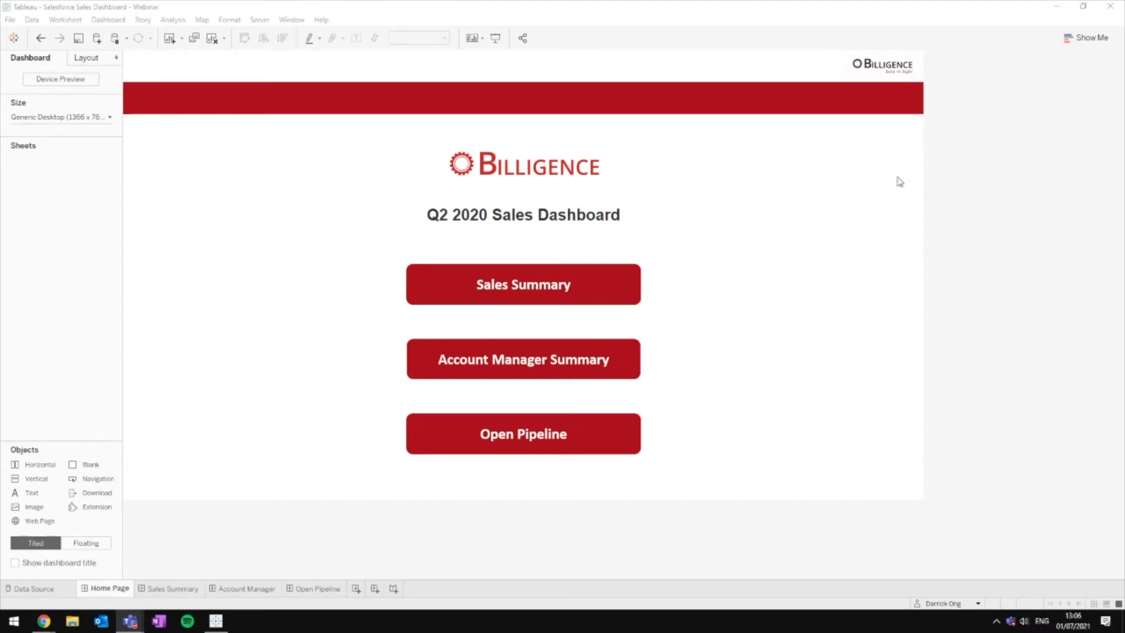
Step: Enter Presentation Mode and open the Sales Summary (Q2 2020) dashboard
left_click(495, 38)
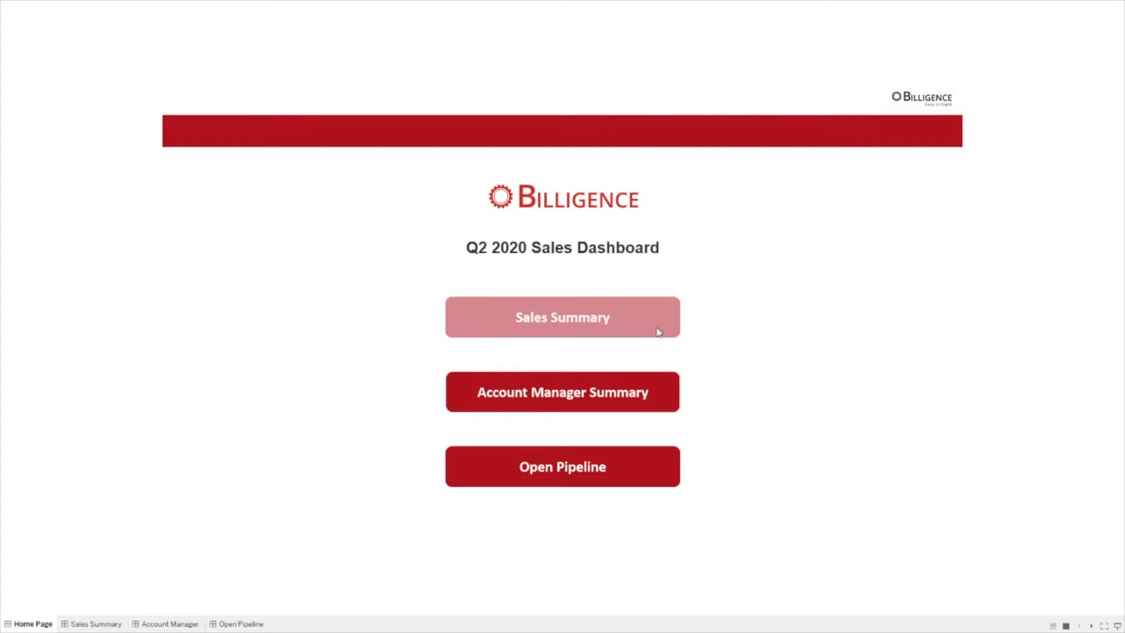
left_click(589, 317)
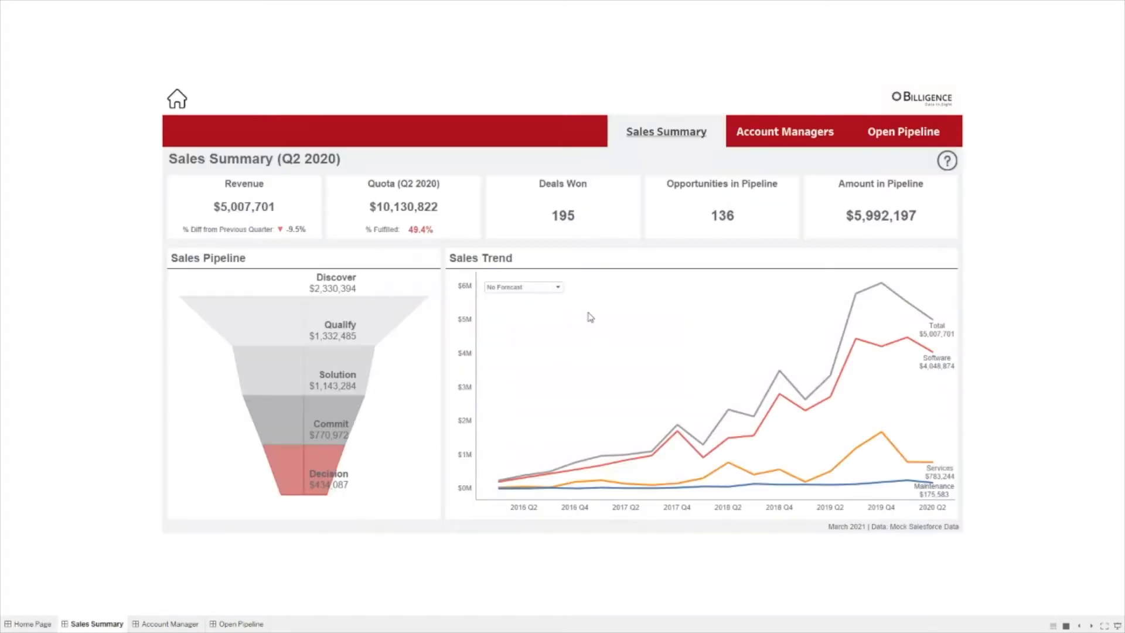
left_click(178, 94)
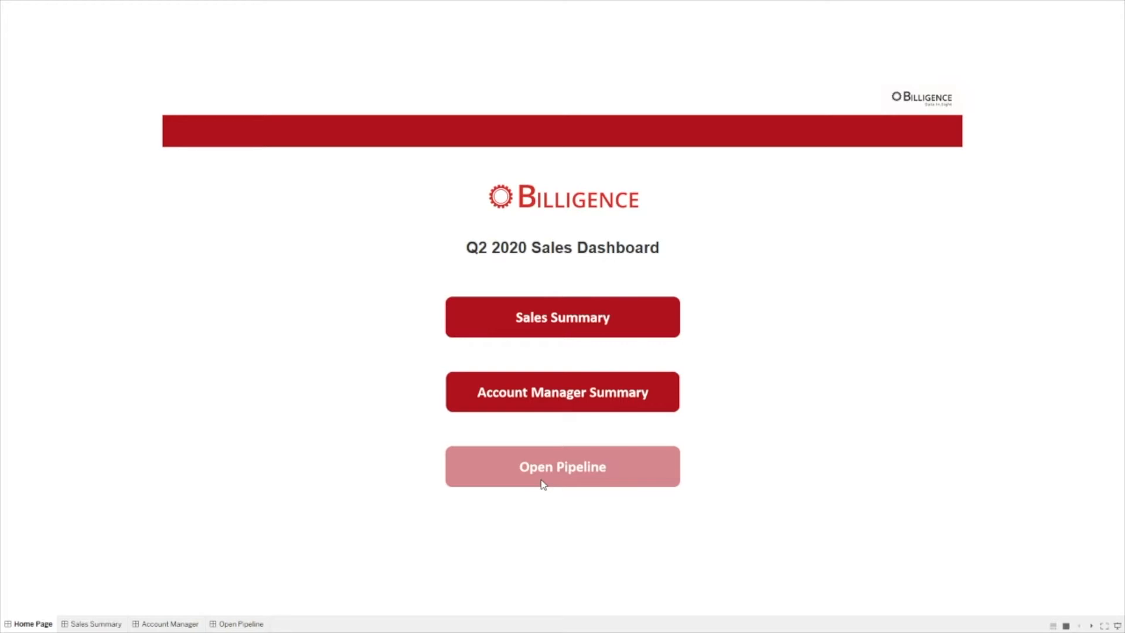
left_click(606, 317)
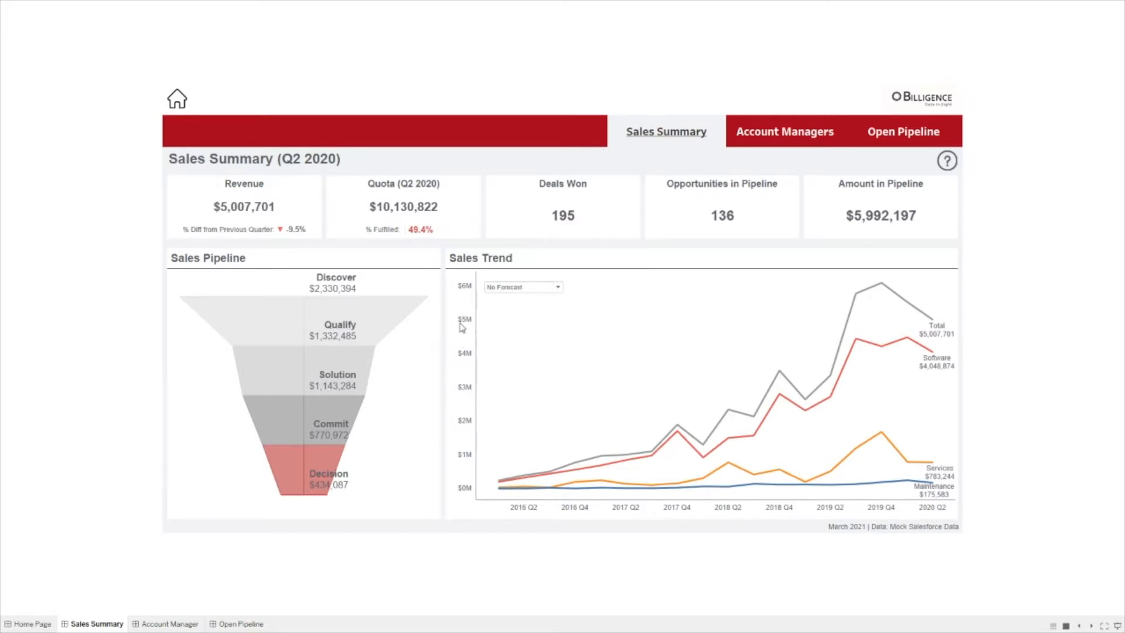
mouse_move(590, 221)
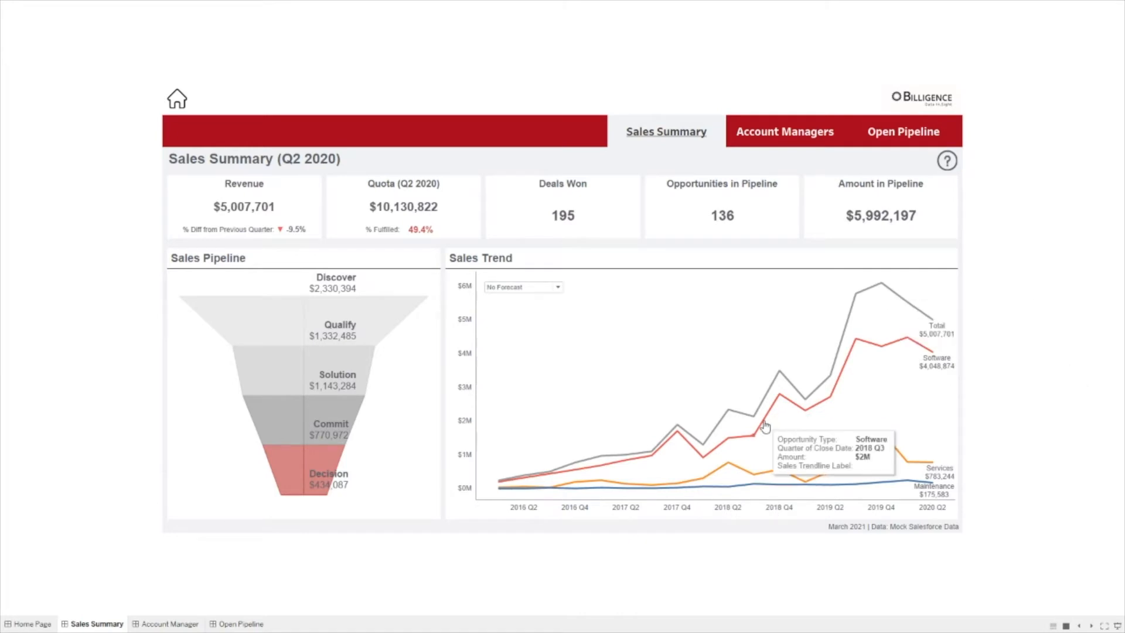
mouse_move(759, 424)
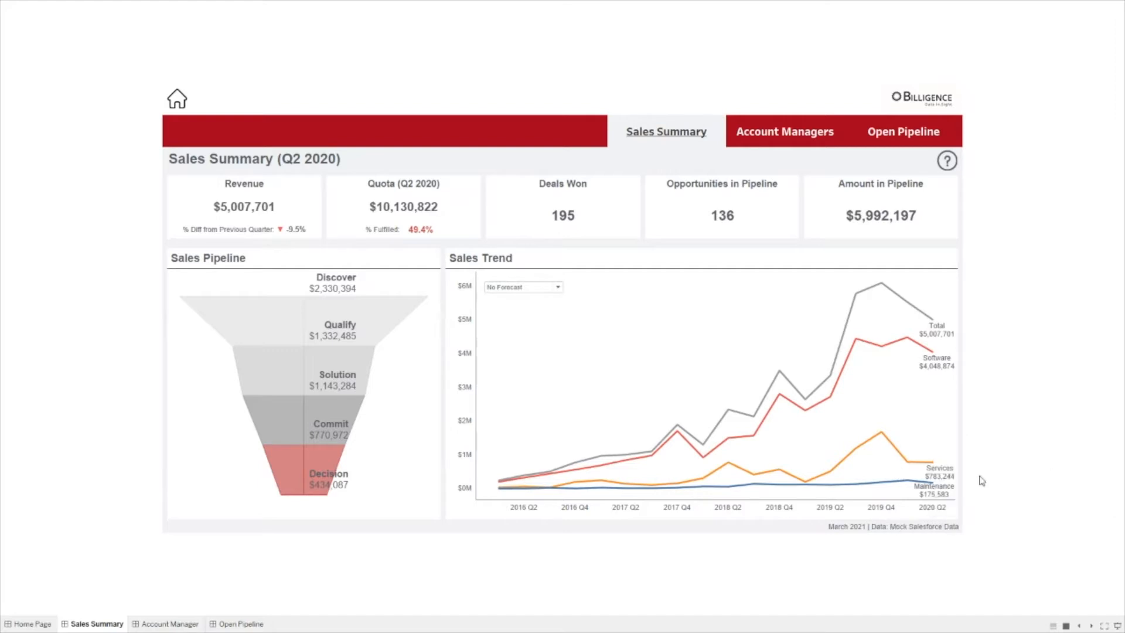
mouse_move(943, 472)
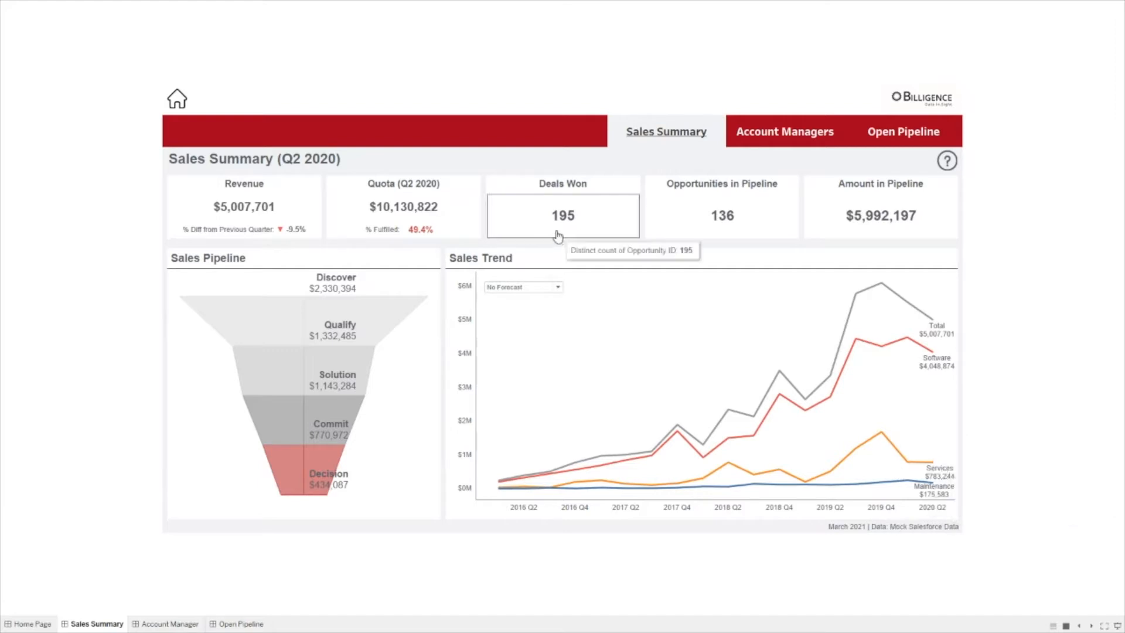
Step: Switch the Sales Trend chart's dropdown from No Forecast to With Forecast
left_click(559, 289)
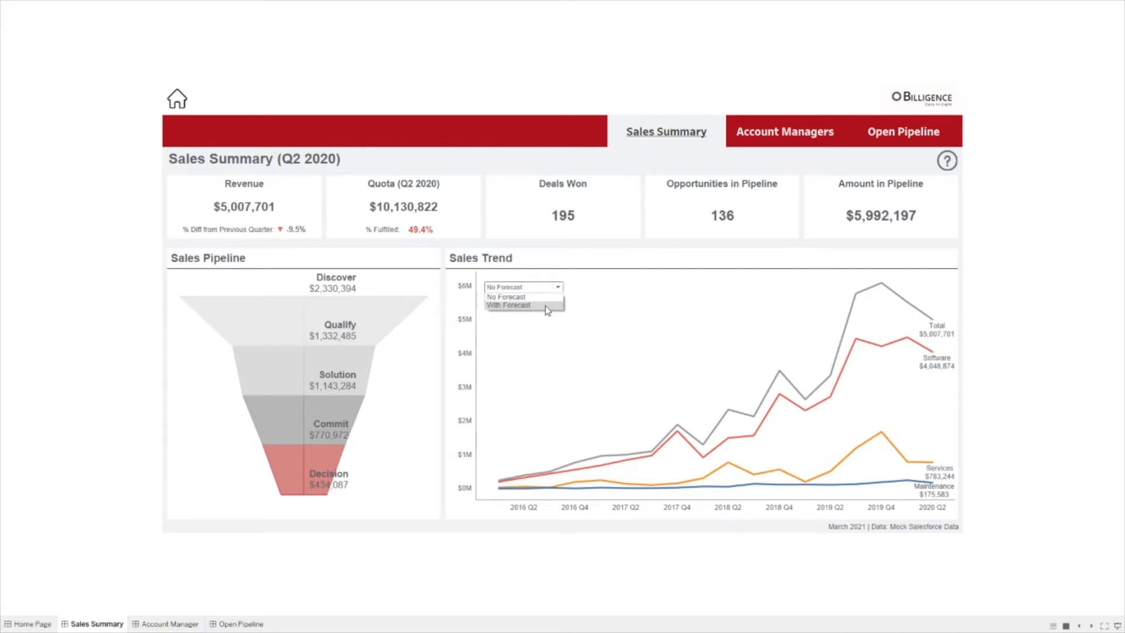
left_click(547, 305)
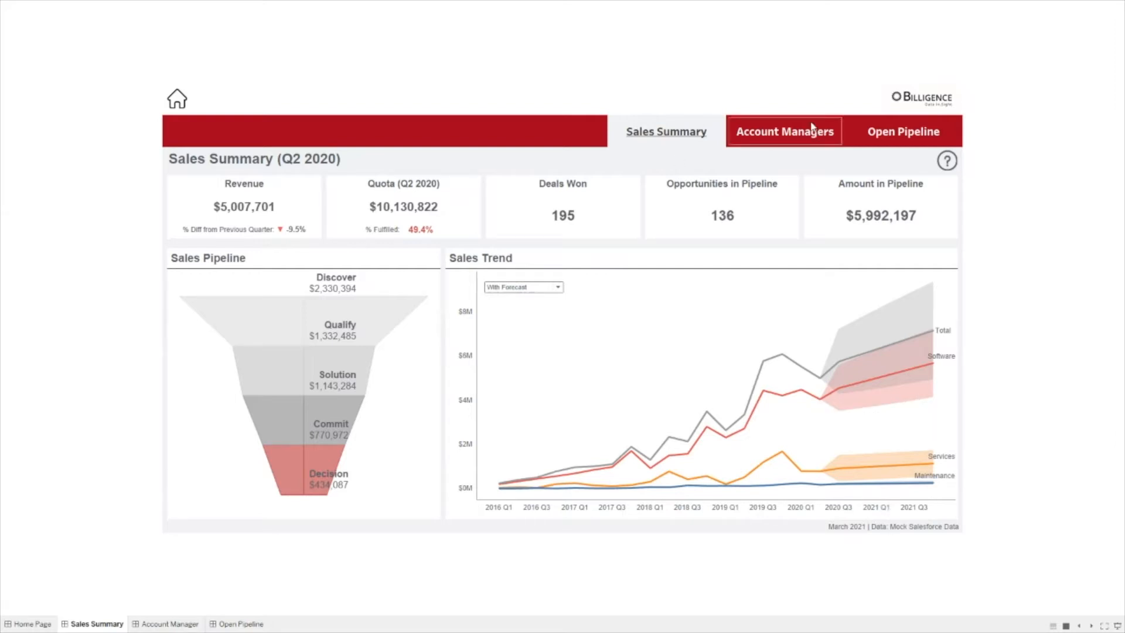
Step: Open the Account Managers page and filter won opportunities to one account manager
left_click(810, 141)
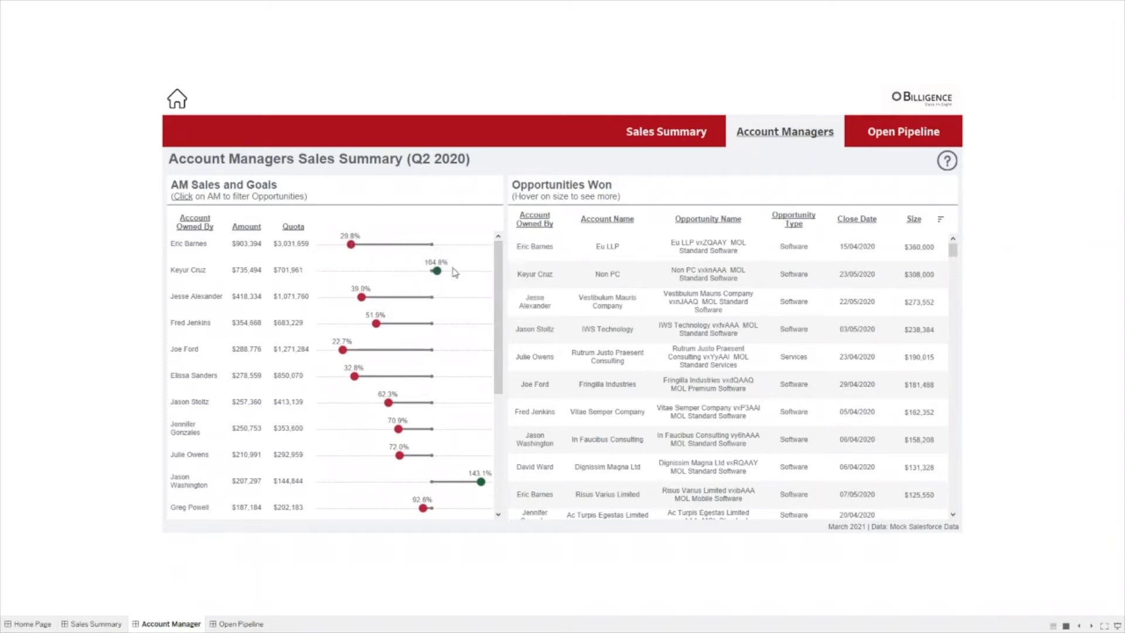
mouse_move(349, 246)
mouse_move(439, 281)
left_click(204, 357)
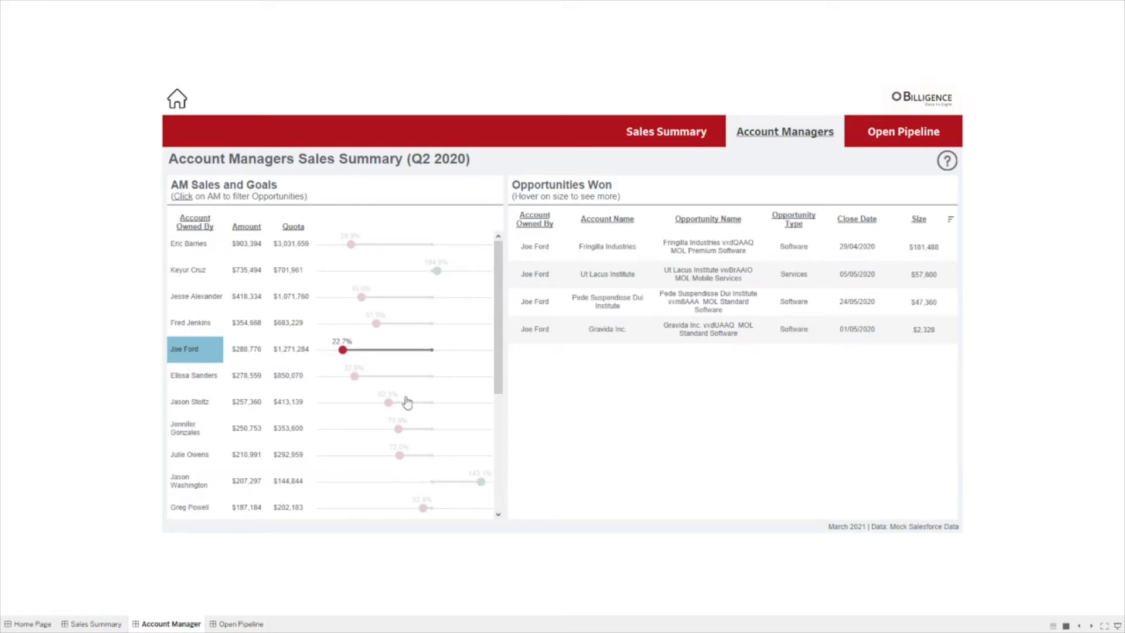
Step: Clear the account manager filter and return to full-screen presentation
key("Escape")
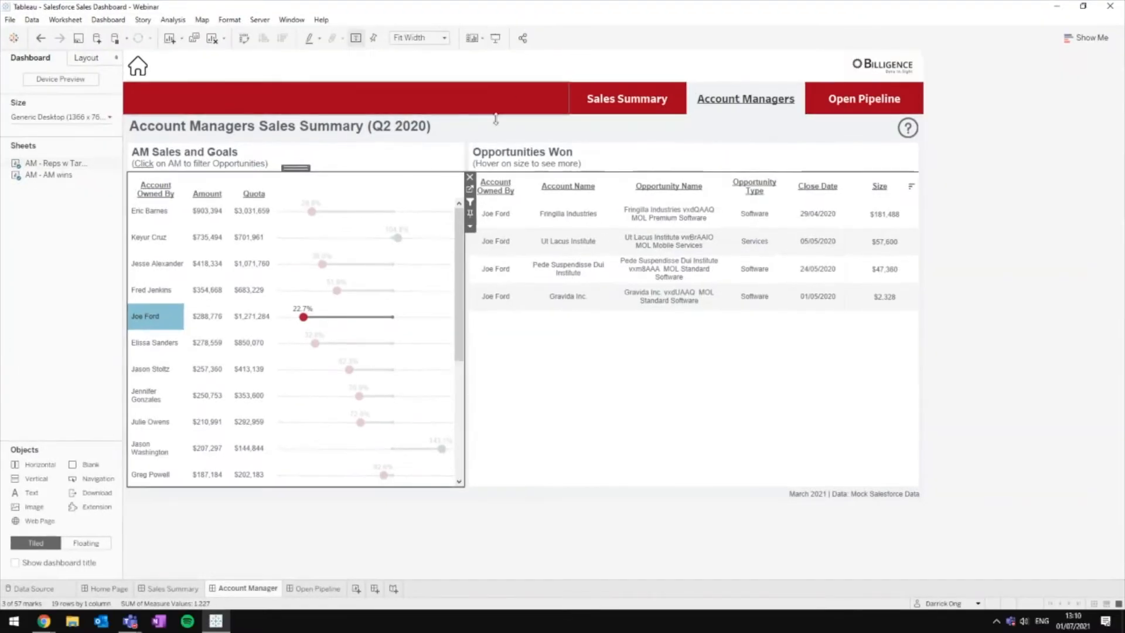
left_click(602, 377)
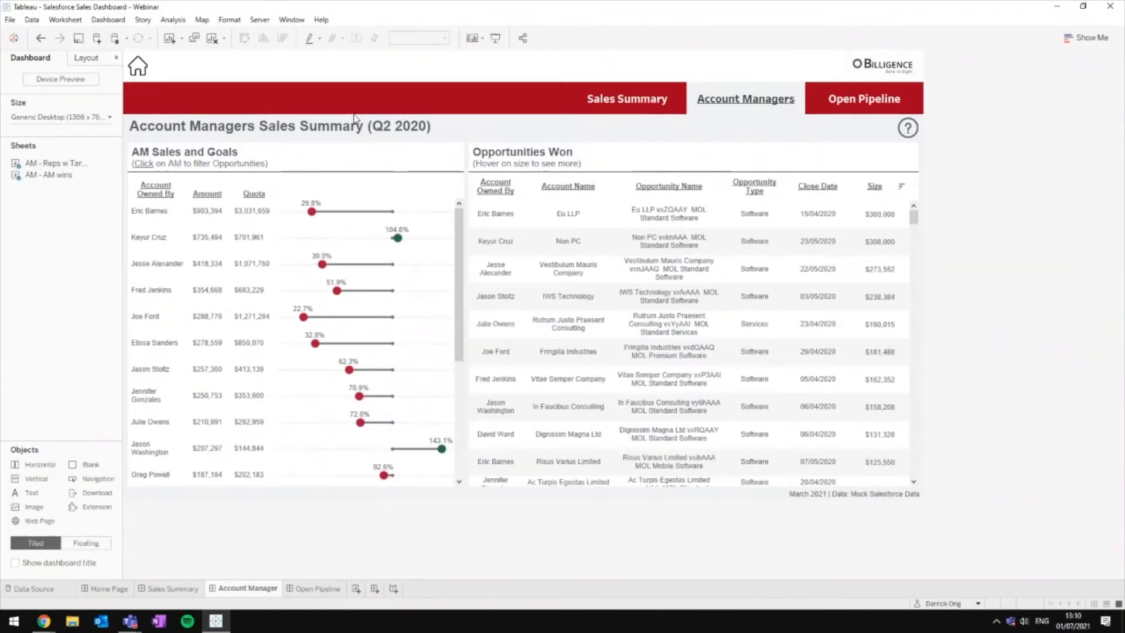
left_click(495, 47)
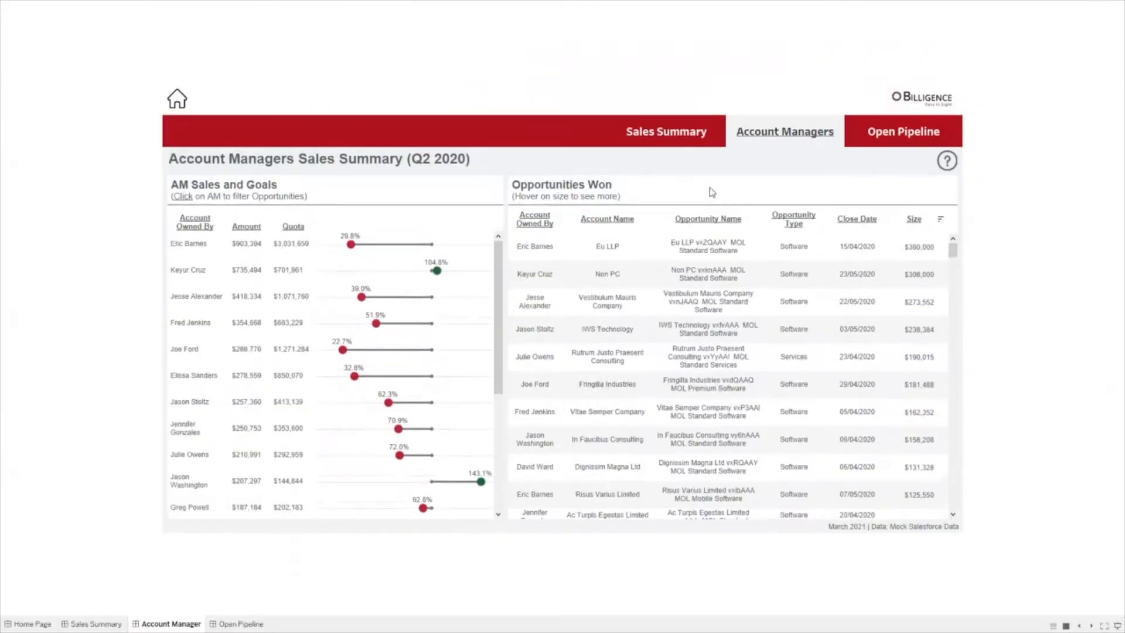
Step: Open the Open Pipeline page and inspect tooltips in the pipeline and Top 10 tables
left_click(918, 142)
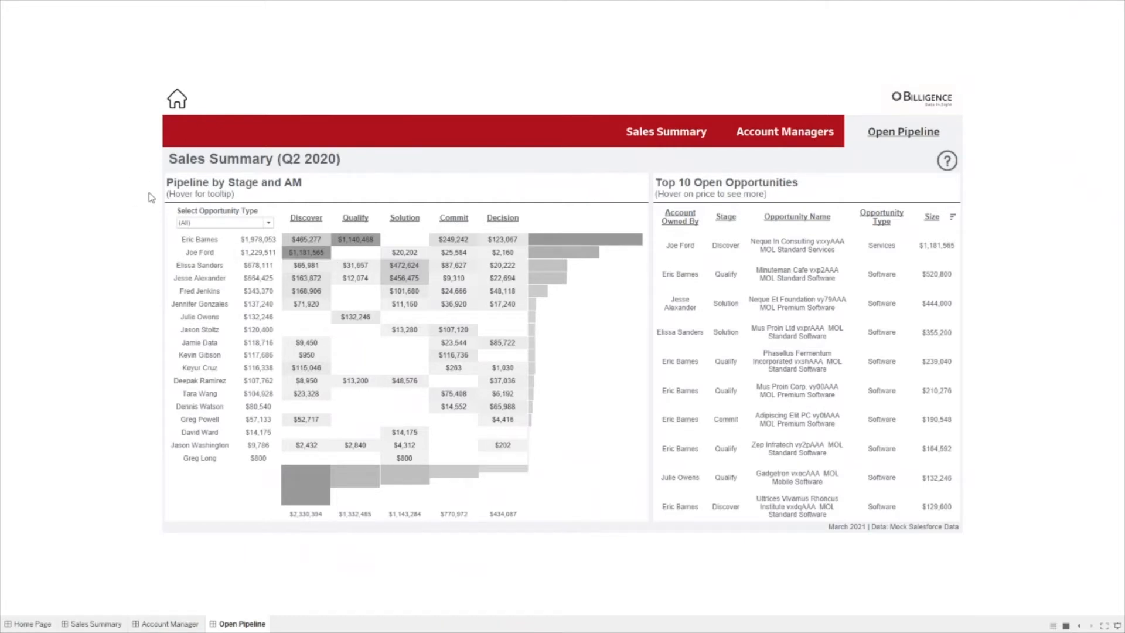
mouse_move(512, 407)
mouse_move(538, 302)
mouse_move(393, 259)
mouse_move(958, 451)
Step: Filter Opportunity Type to Services, reset it to (All), then show the page's help notes
left_click(255, 224)
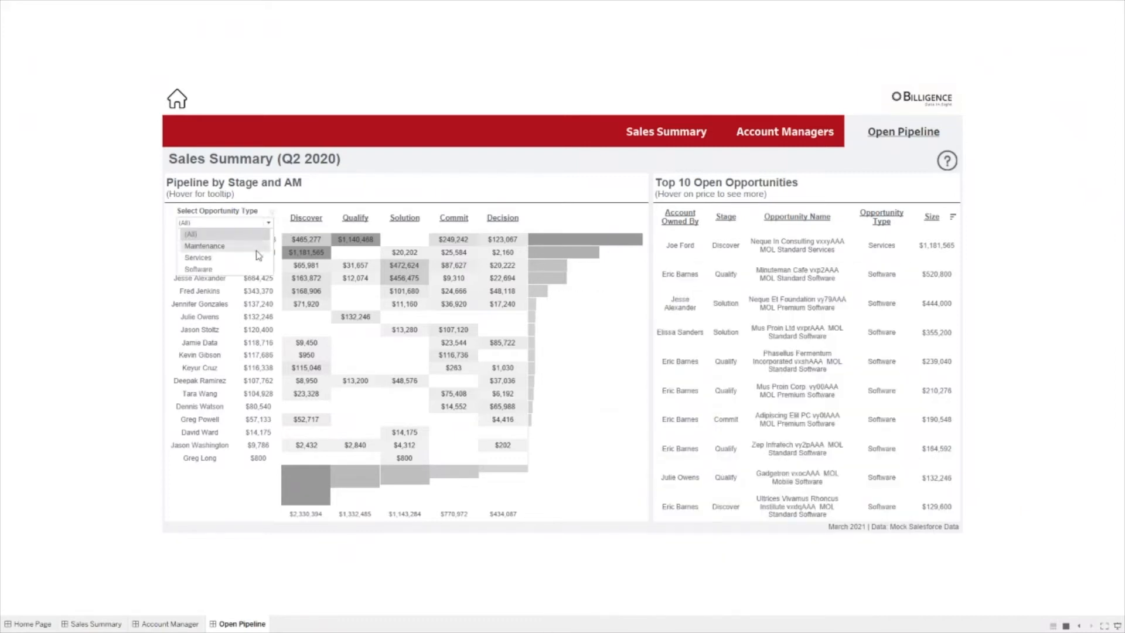
left_click(251, 234)
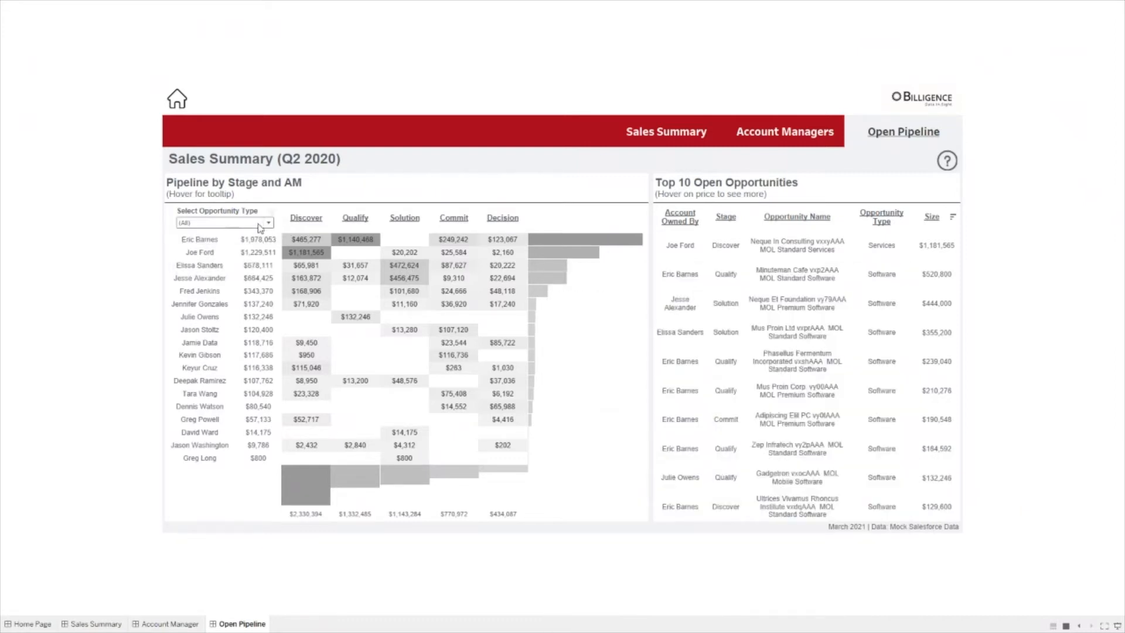
left_click(259, 223)
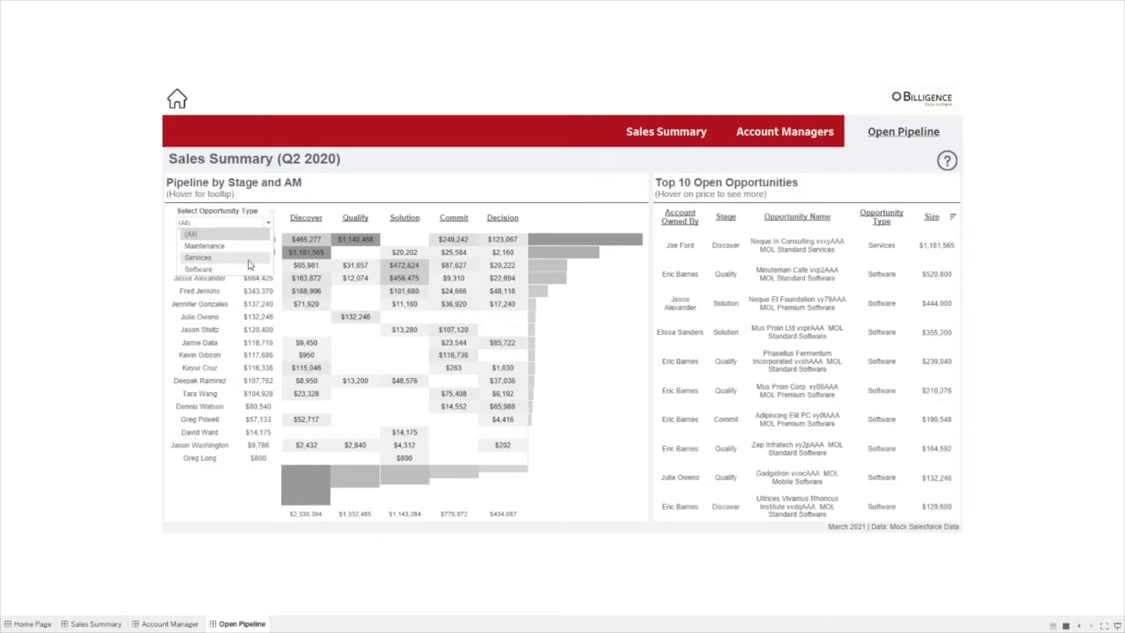
left_click(250, 259)
left_click(266, 223)
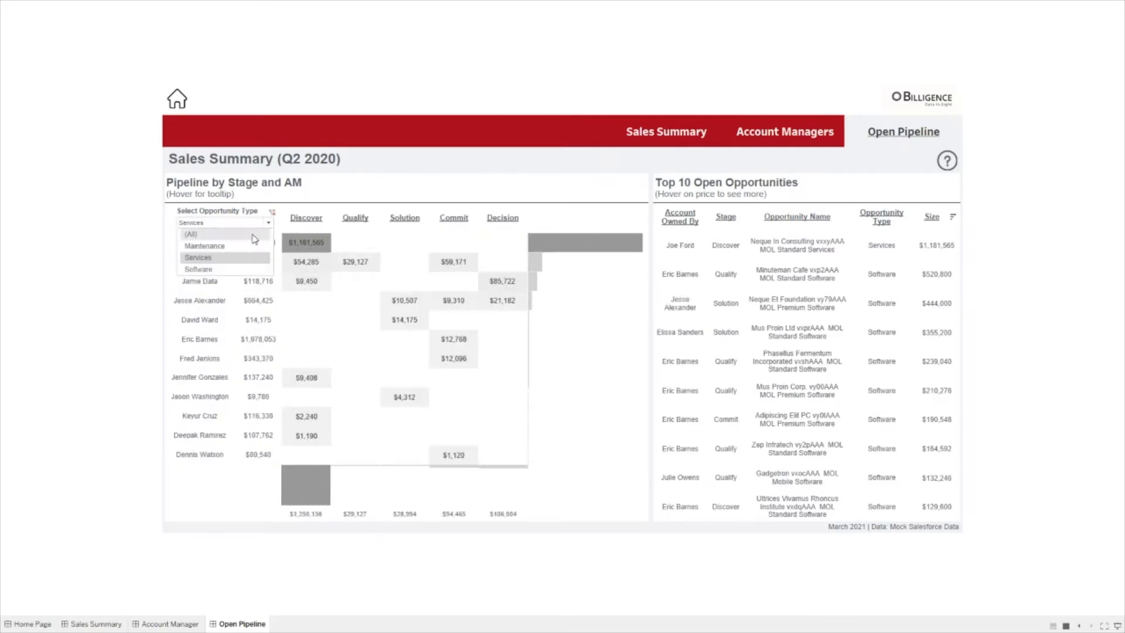
left_click(254, 236)
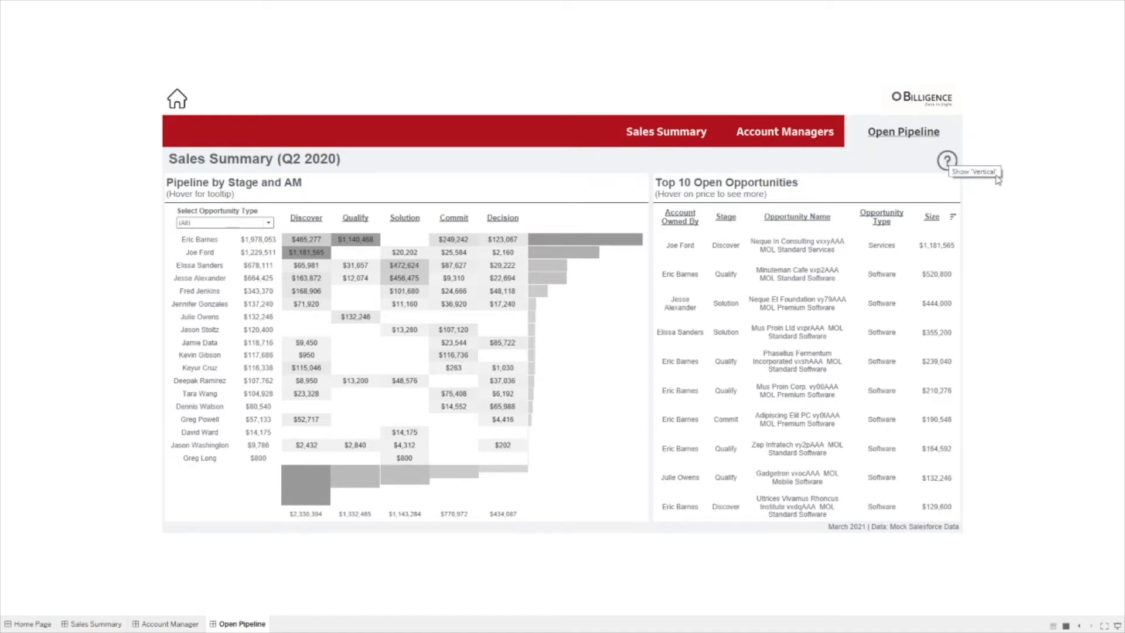
left_click(950, 170)
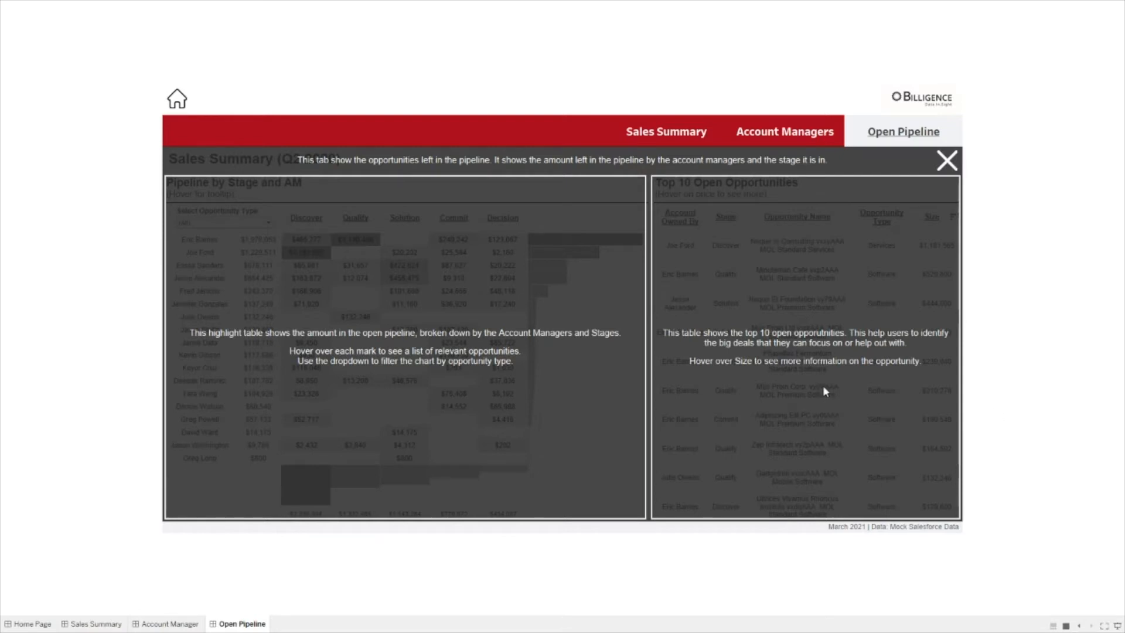
Step: Close the Open Pipeline help, view and dismiss the Account Managers help, then return to Sales Summary
left_click(954, 158)
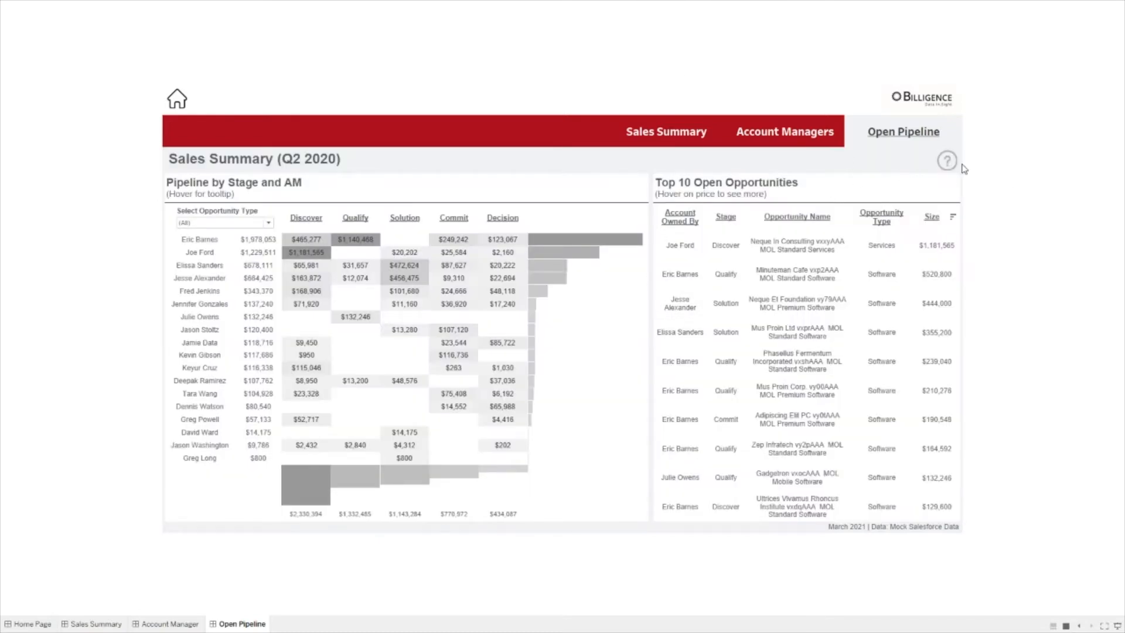
left_click(785, 136)
left_click(948, 163)
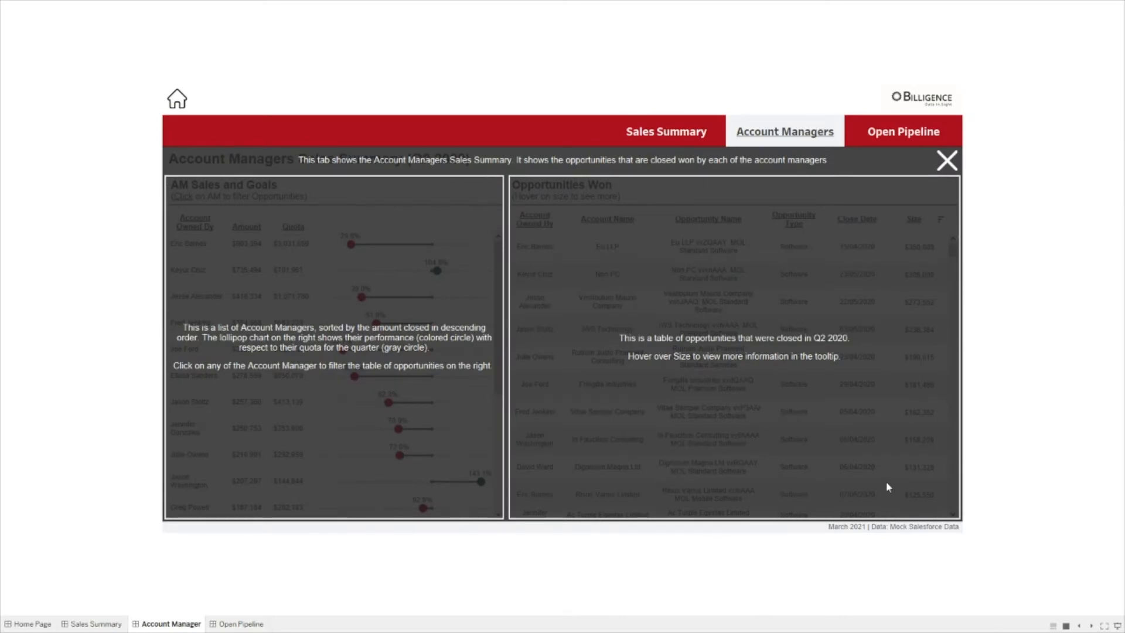
left_click(947, 164)
left_click(665, 133)
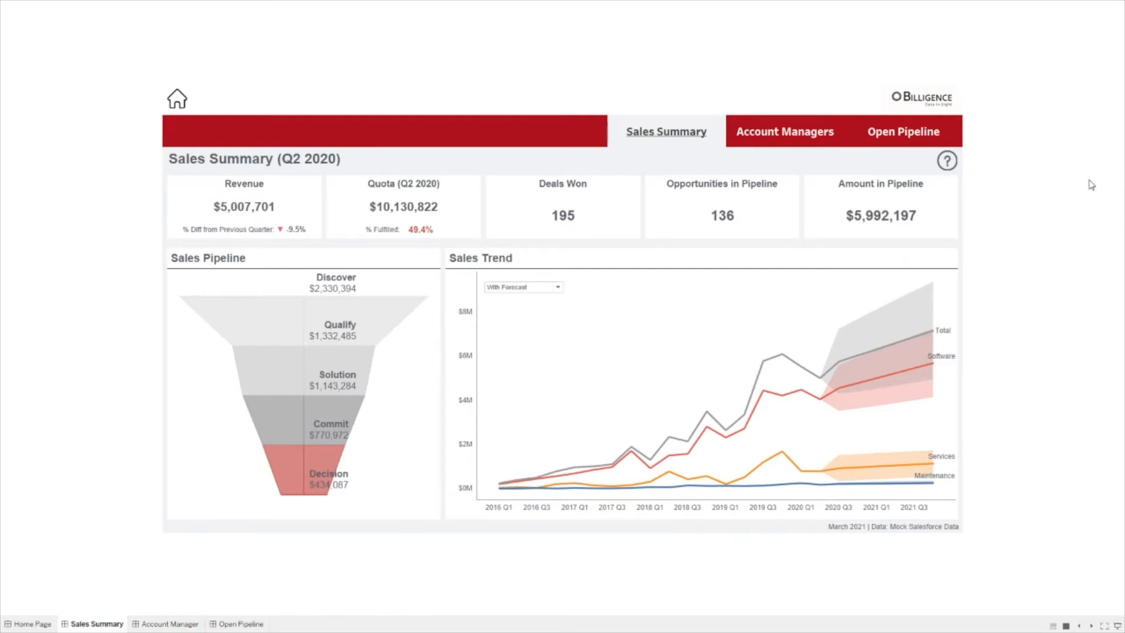
Step: Exit Presentation Mode with Esc to reach the Sales Summary editing workspace
key("Escape")
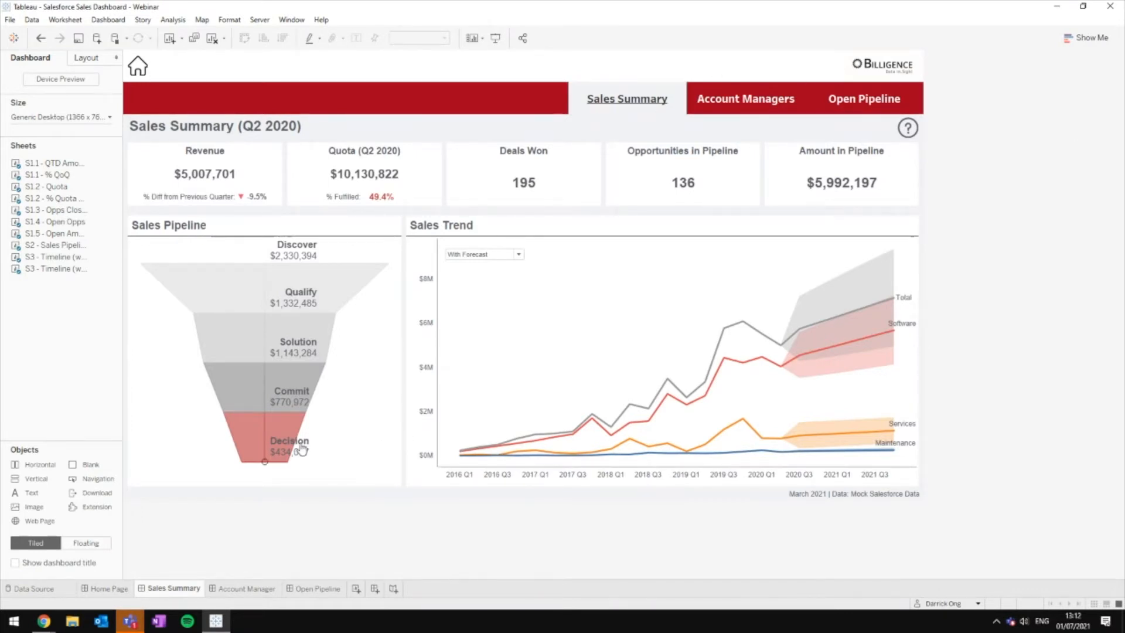
Step: Start blank Sheet 19, widen the Data pane, and view Salesforce_Full Data's raw rows
left_click(356, 589)
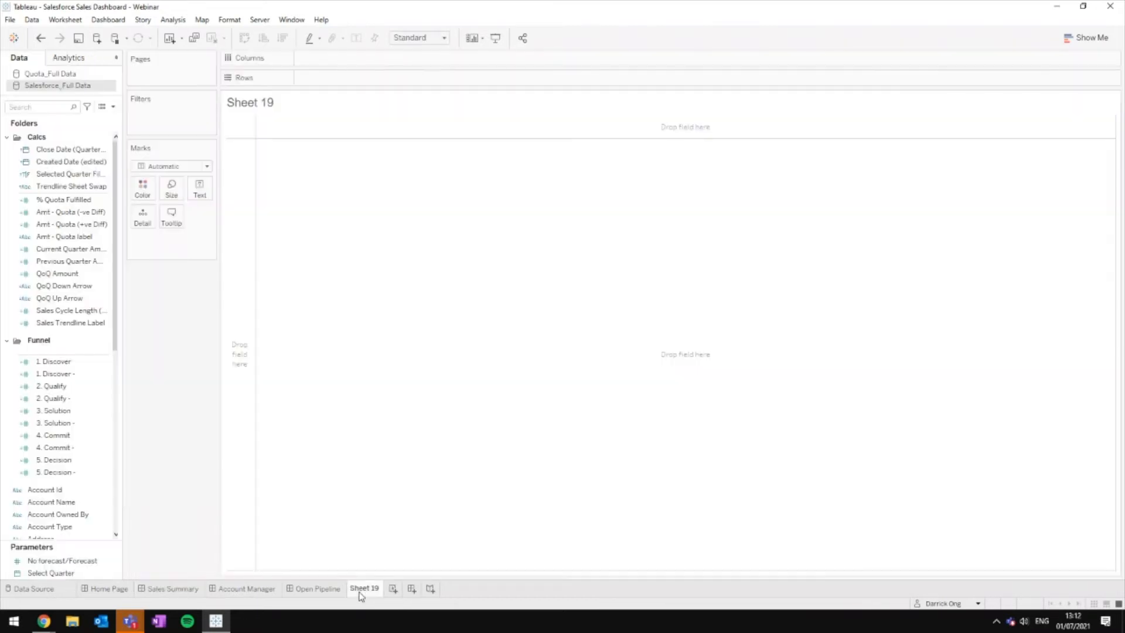
left_click(50, 88)
left_click(52, 75)
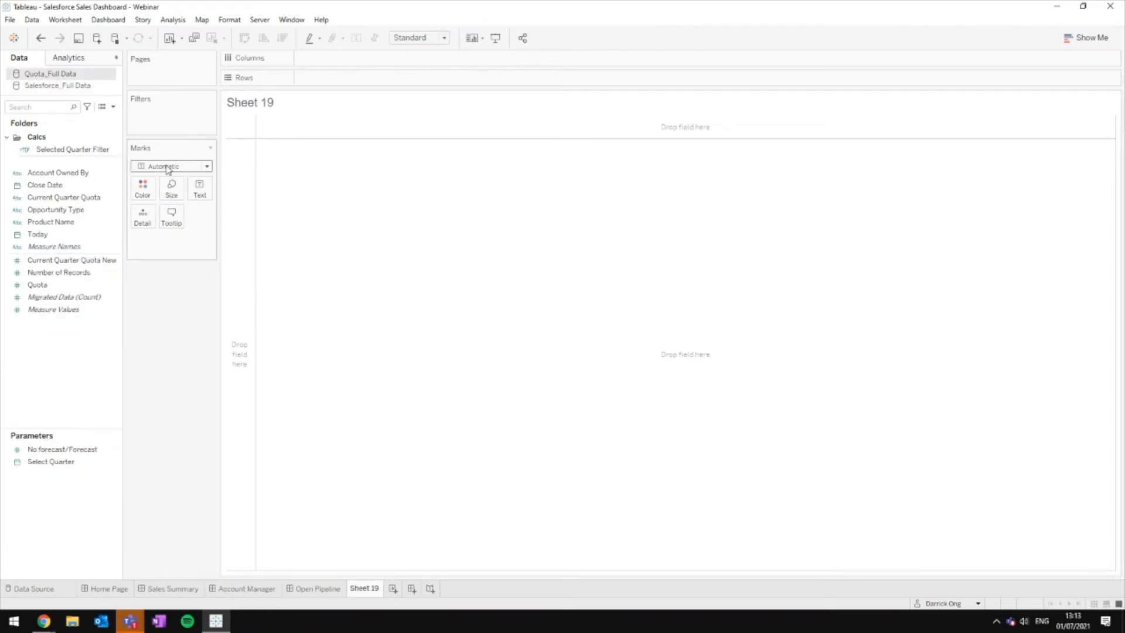
left_click(88, 85)
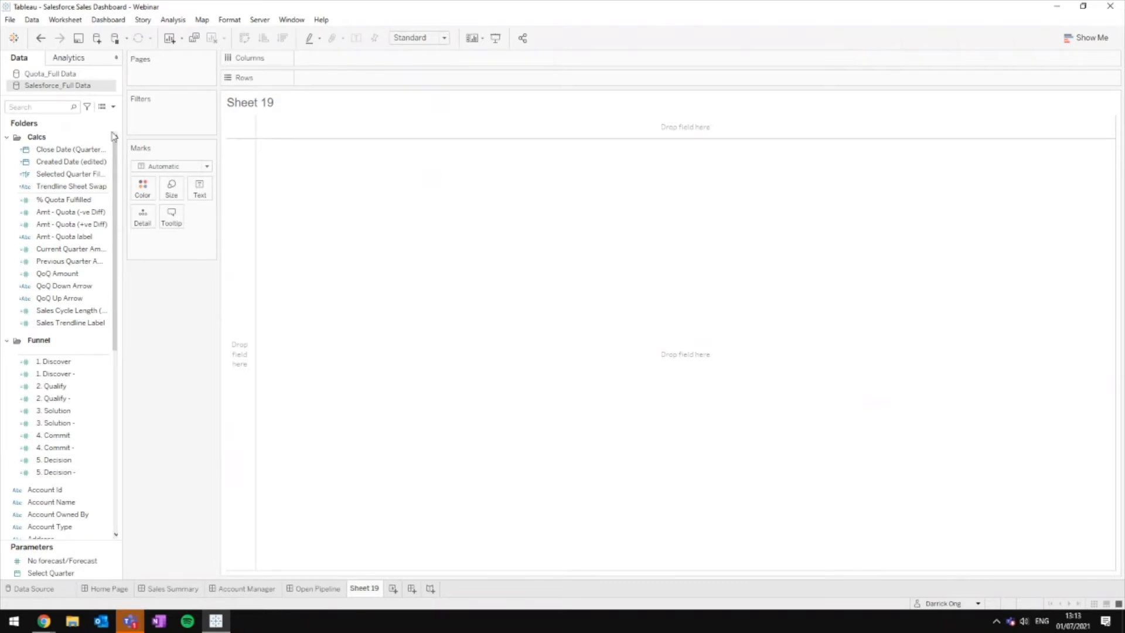
left_click_drag(123, 126, 194, 127)
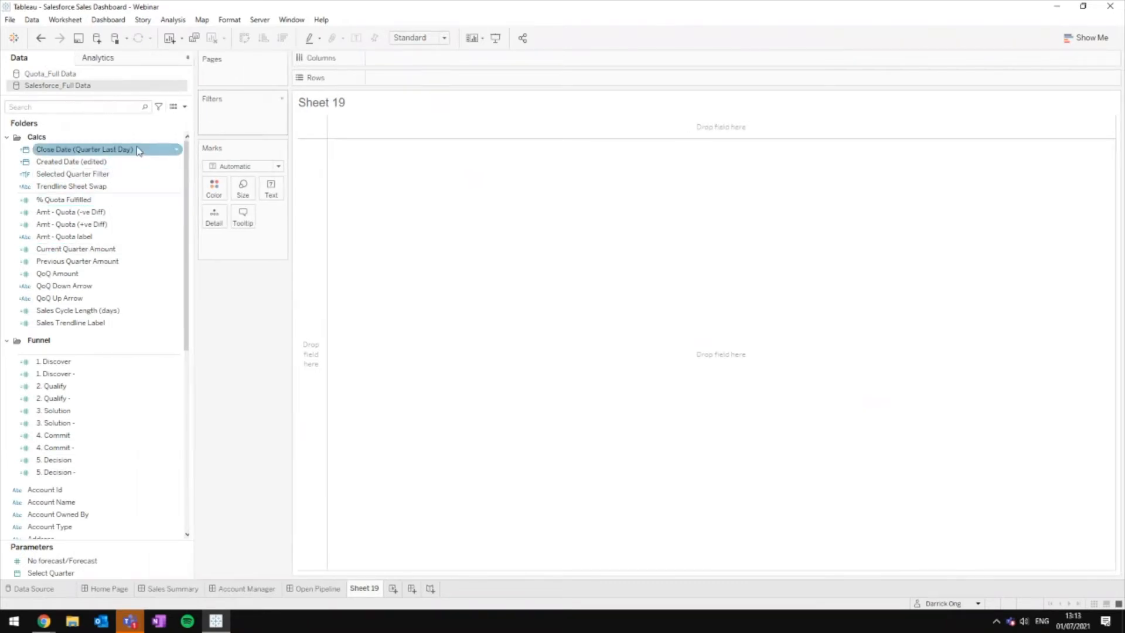
left_click(68, 164)
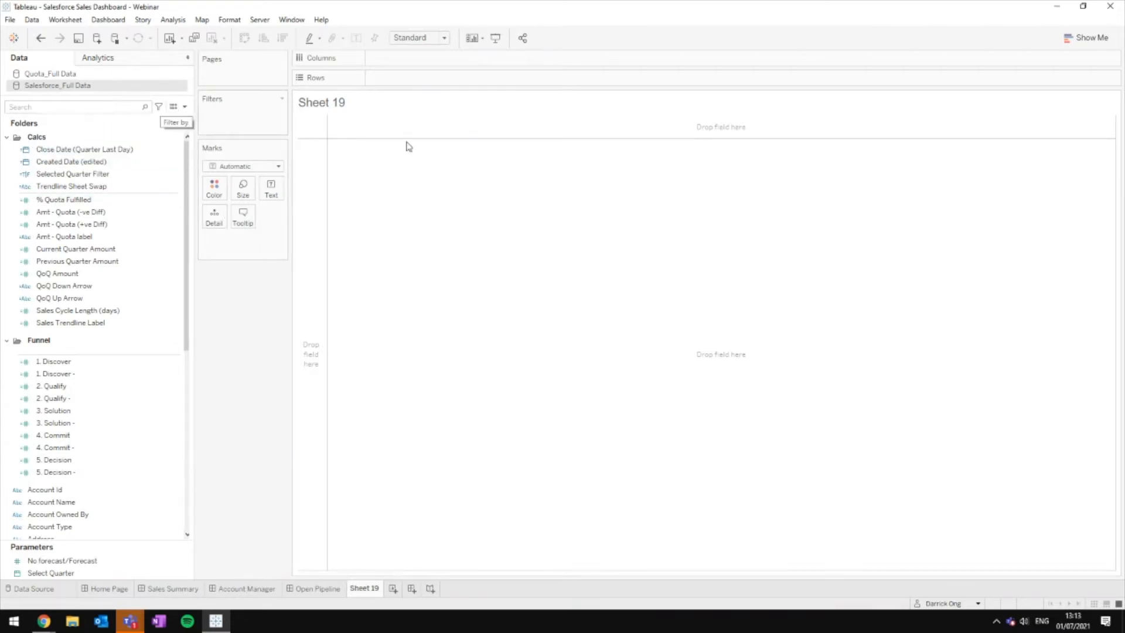
left_click(173, 107)
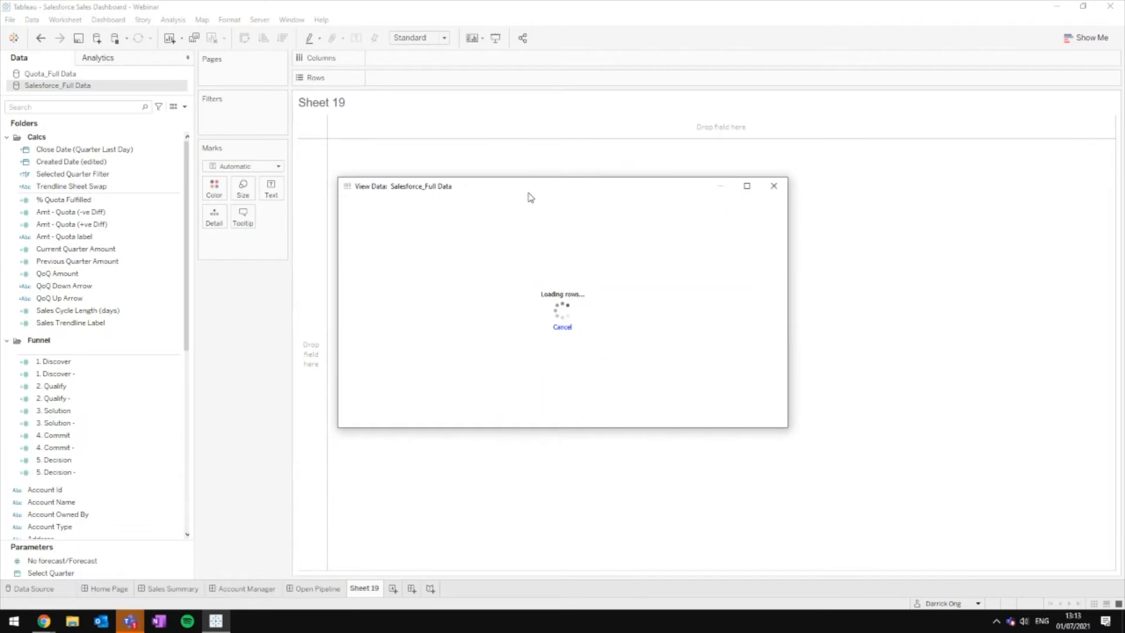
Step: Reposition and enlarge the View Data window, select the Billing State column, then close it
left_click_drag(530, 197, 398, 141)
left_click_drag(654, 376, 989, 541)
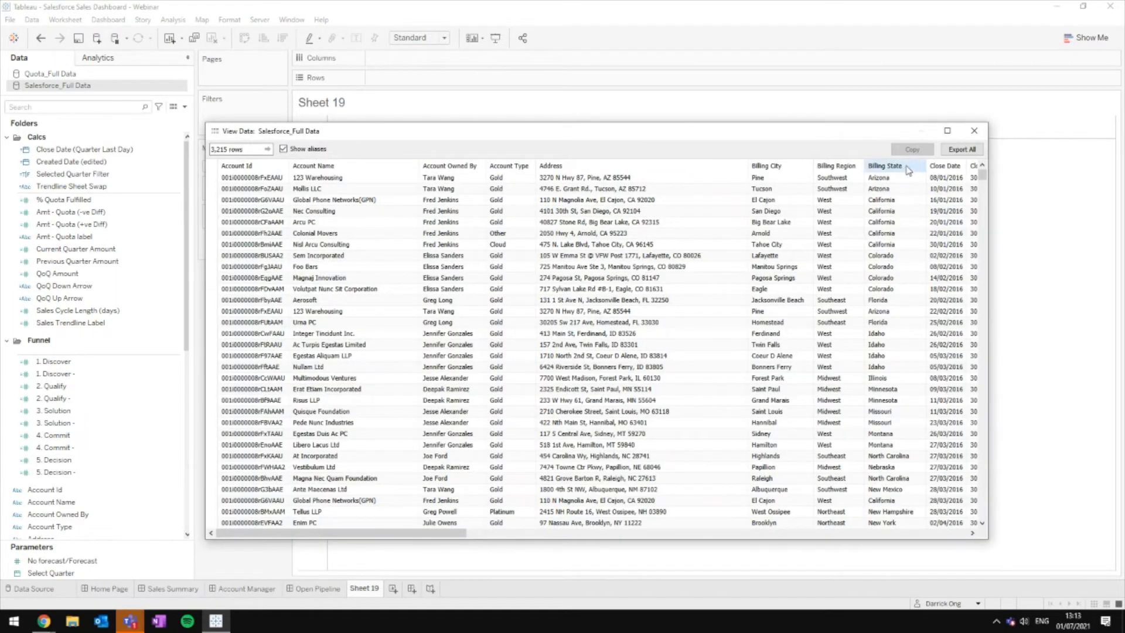
mouse_move(911, 165)
left_mouse_down()
mouse_move(762, 166)
mouse_move(901, 165)
left_mouse_up()
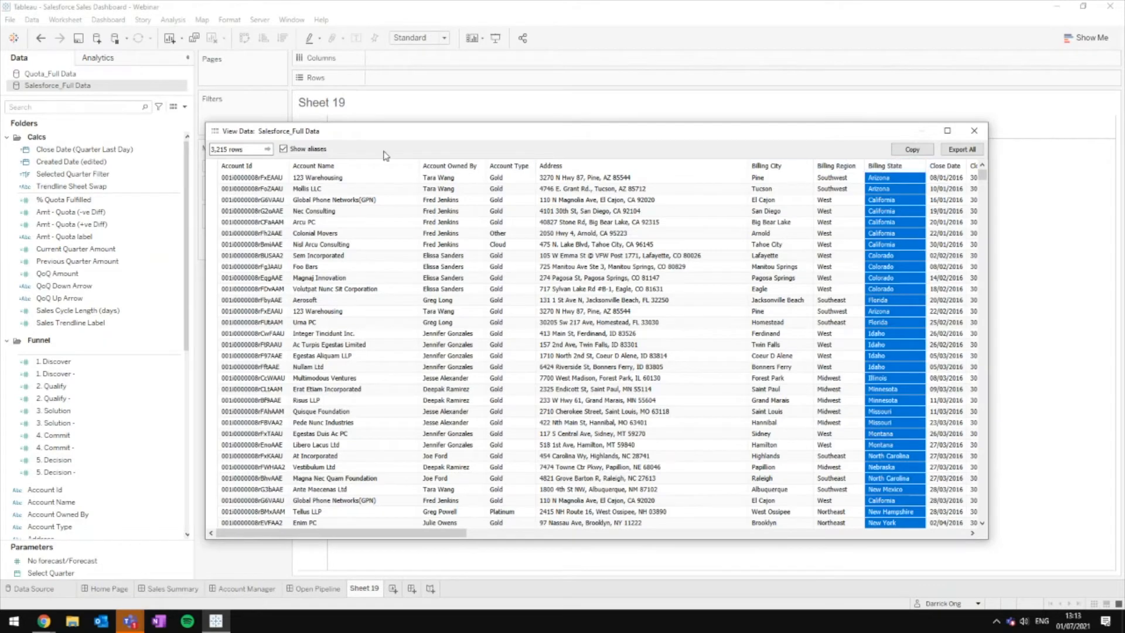
left_click(973, 130)
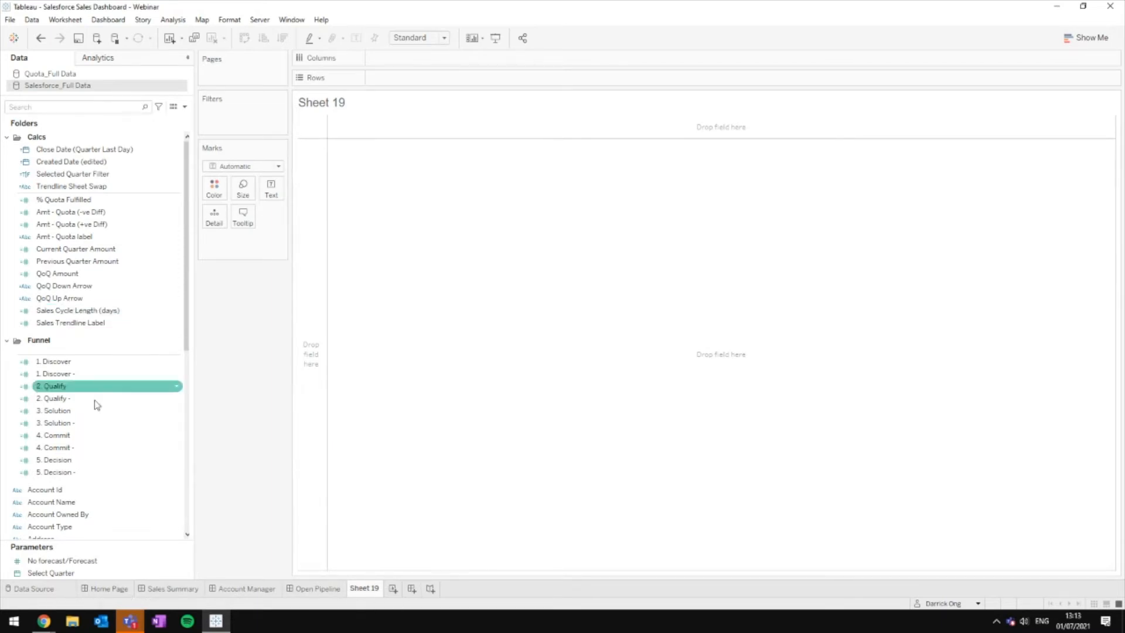
Step: Put Account Owned By on Rows listing 19 owner names, then open the Open Pipeline dashboard
scroll(97, 410, "down", 4)
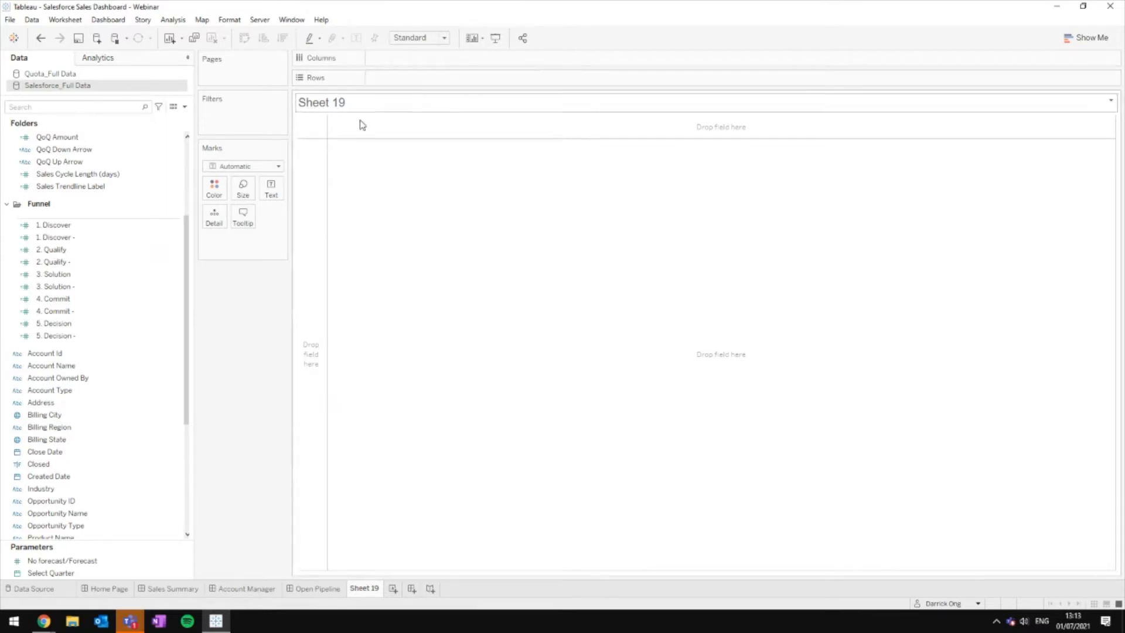
left_click(157, 440)
scroll(157, 446, "down", 3)
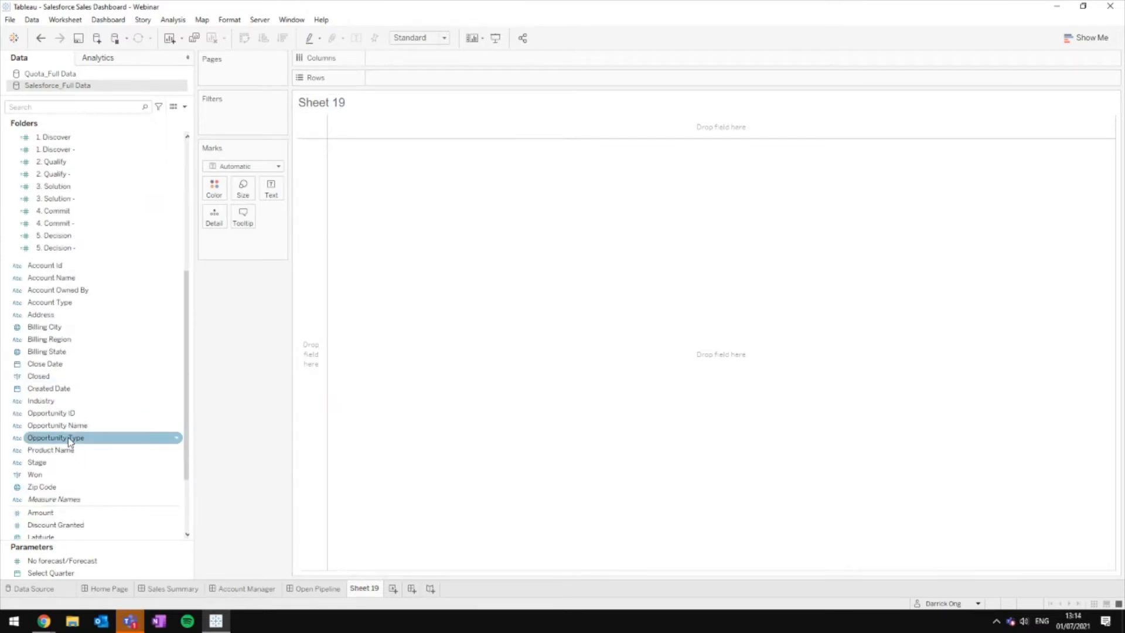
left_click(77, 451)
left_click_drag(68, 290, 411, 81)
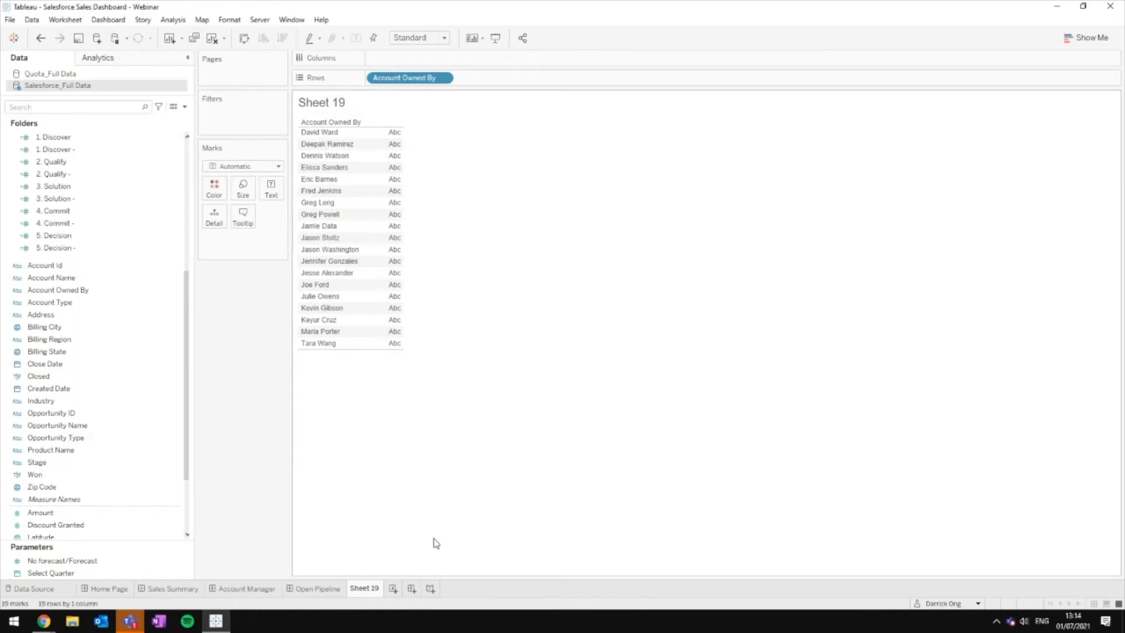
left_click(311, 590)
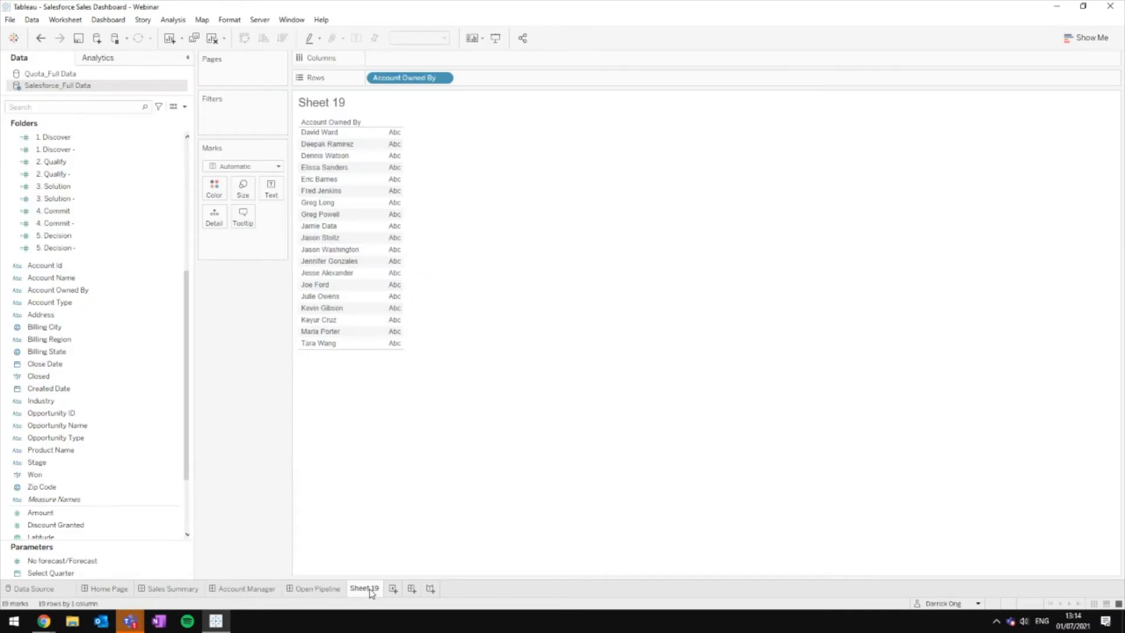
left_click(373, 590)
left_click(413, 589)
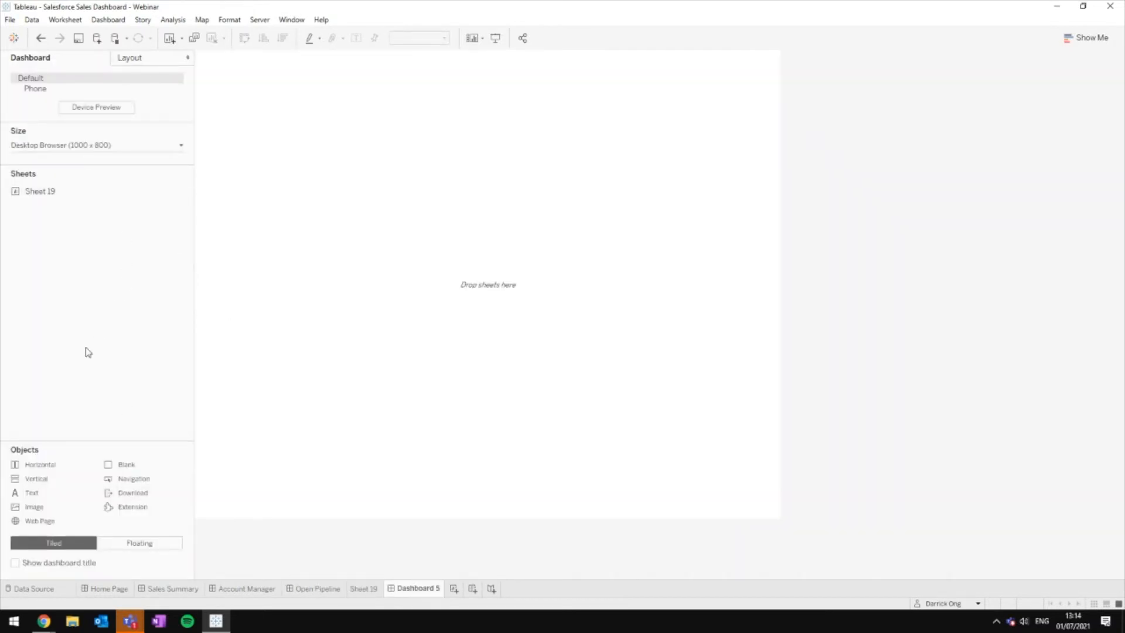
mouse_move(52, 192)
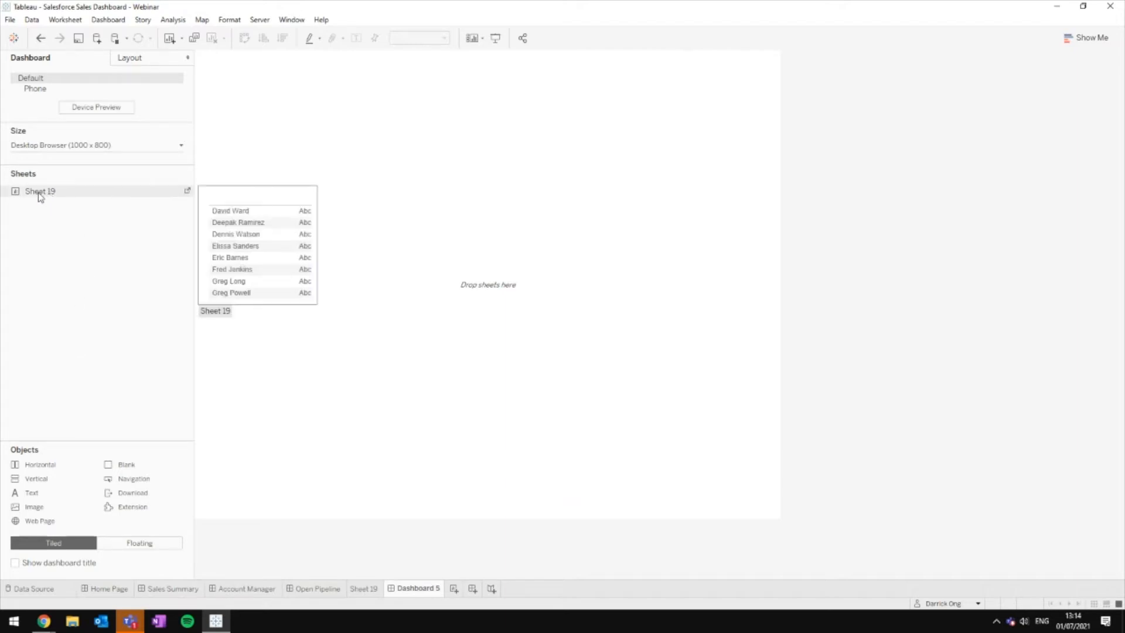
left_click_drag(40, 197, 379, 256)
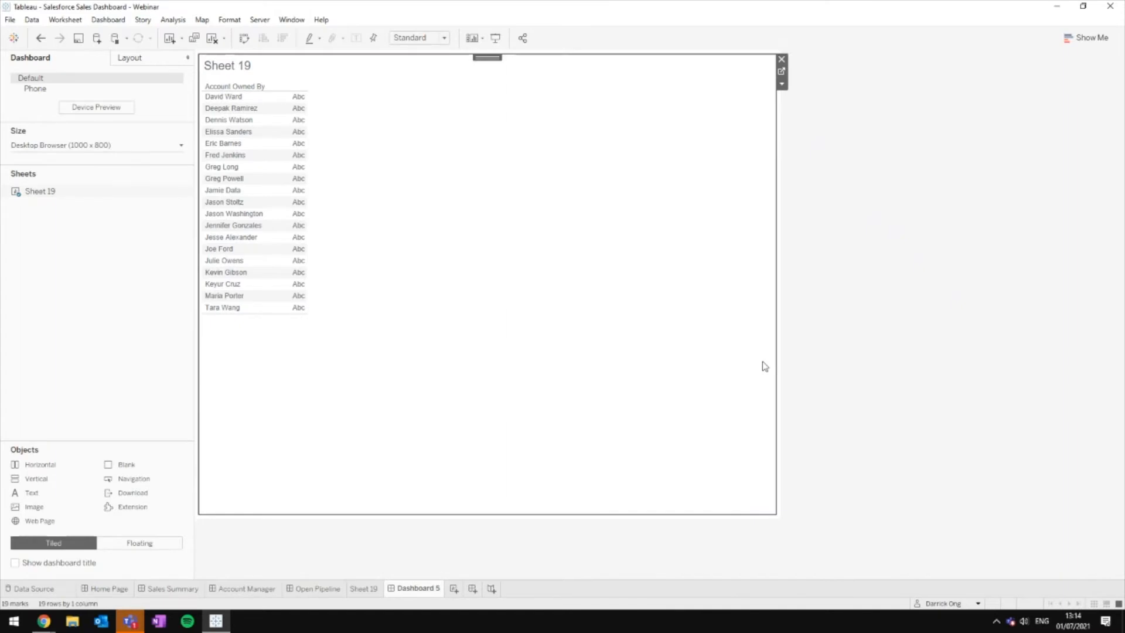
left_click(781, 60)
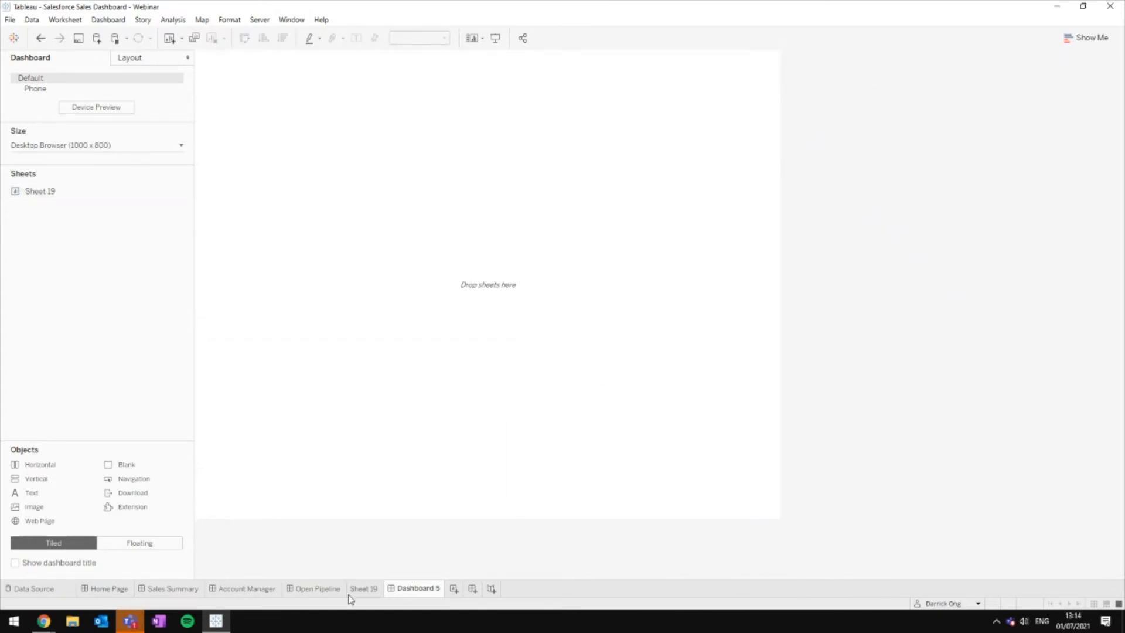
left_click(352, 589)
left_click(323, 589)
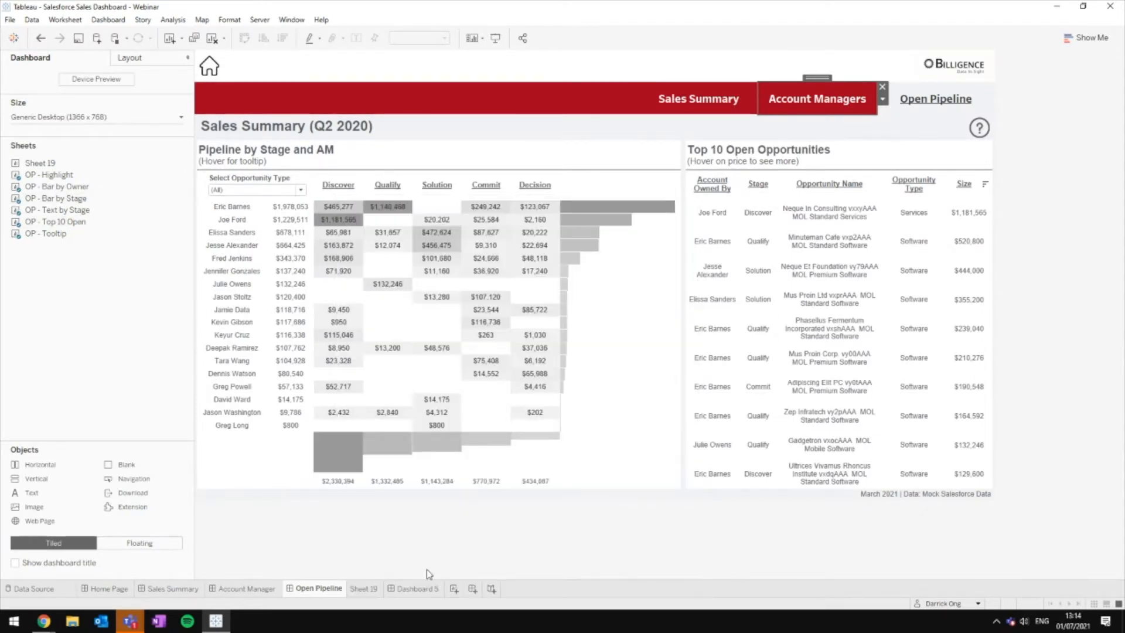
right_click(420, 596)
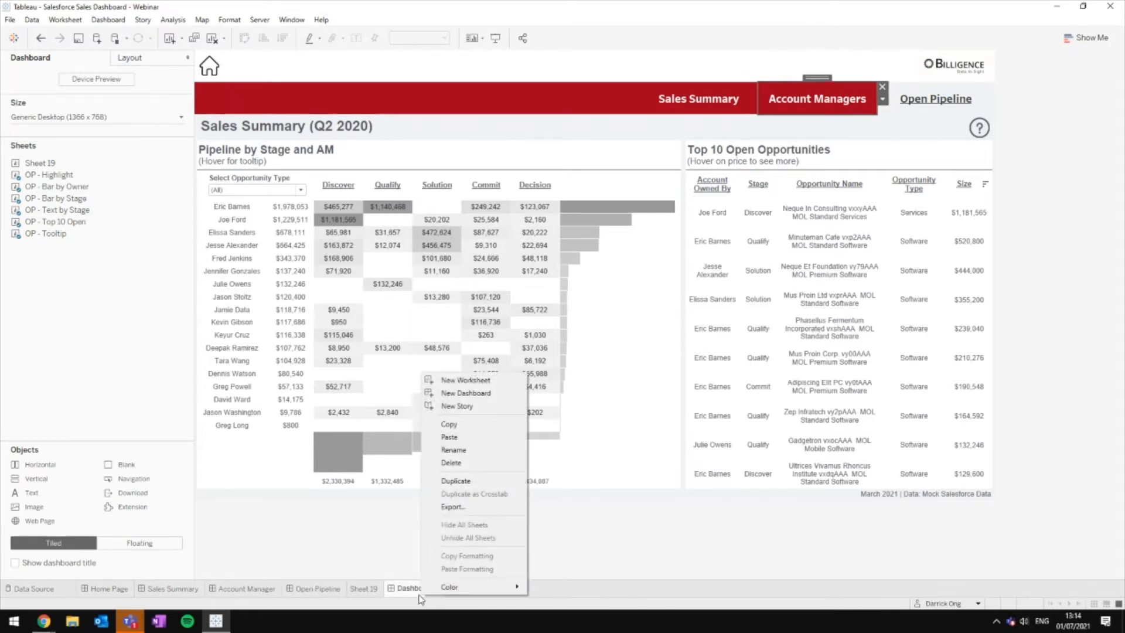
left_click(451, 462)
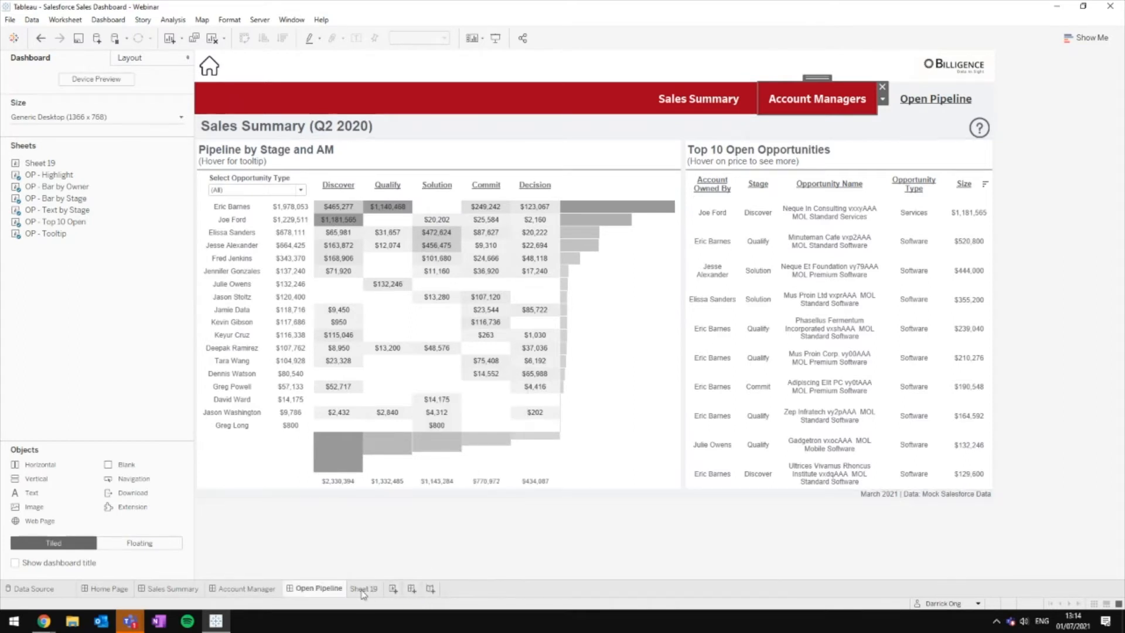
left_click(502, 555)
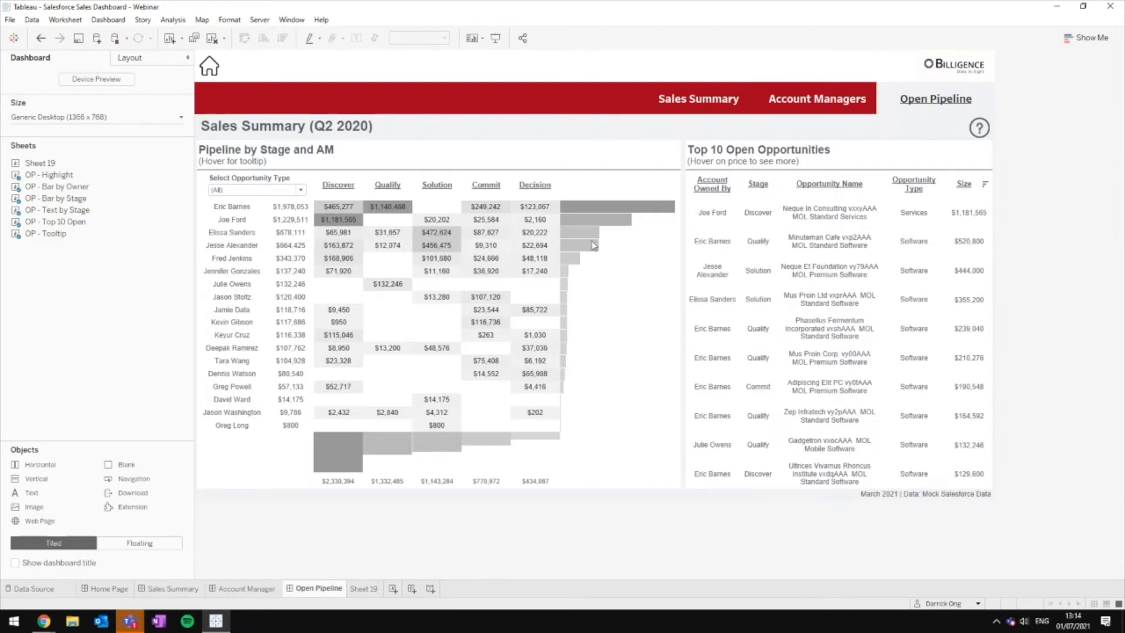
Step: Inspect the pipeline table, bar chart and Discover total ($2,330,394) on the dashboard, then clear the selection
left_click(451, 352)
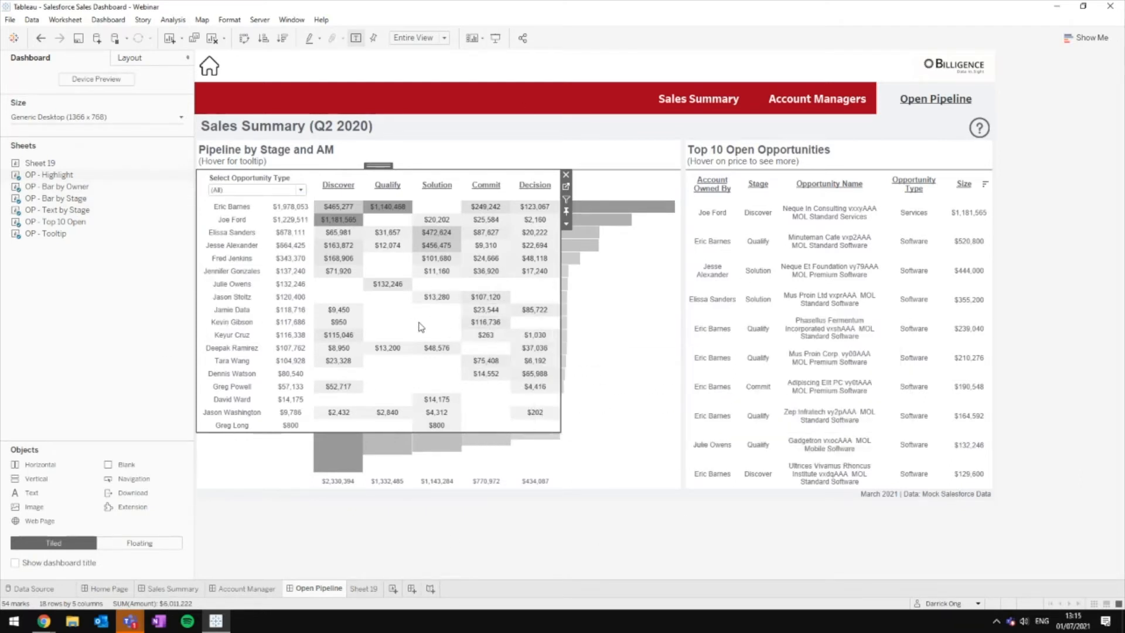
left_click(628, 292)
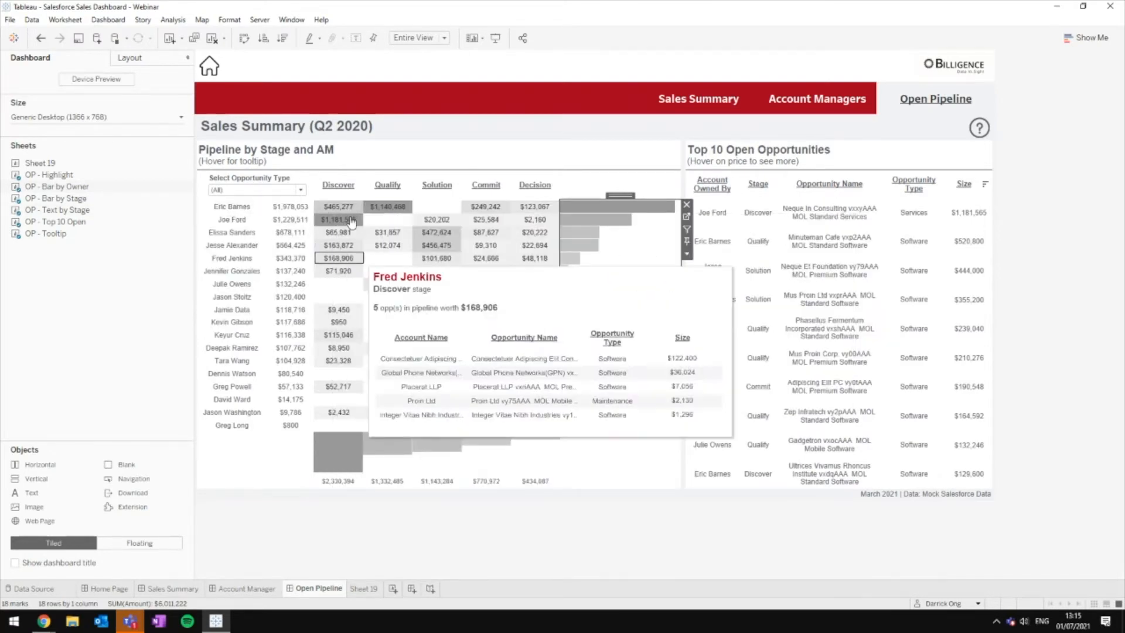
left_click(341, 461)
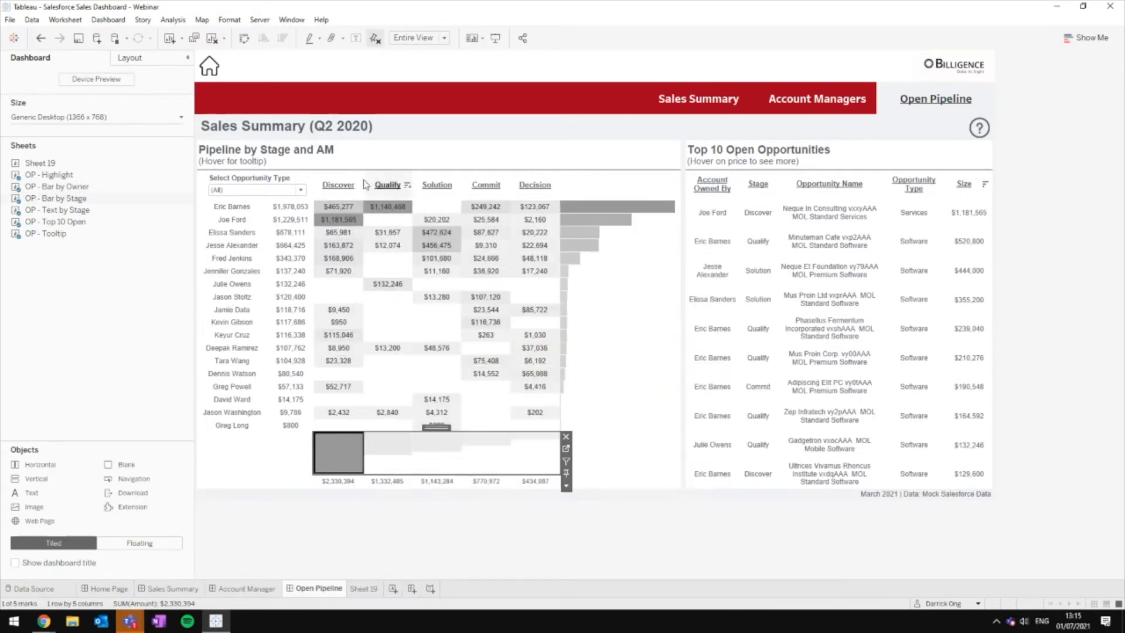
left_click(346, 485)
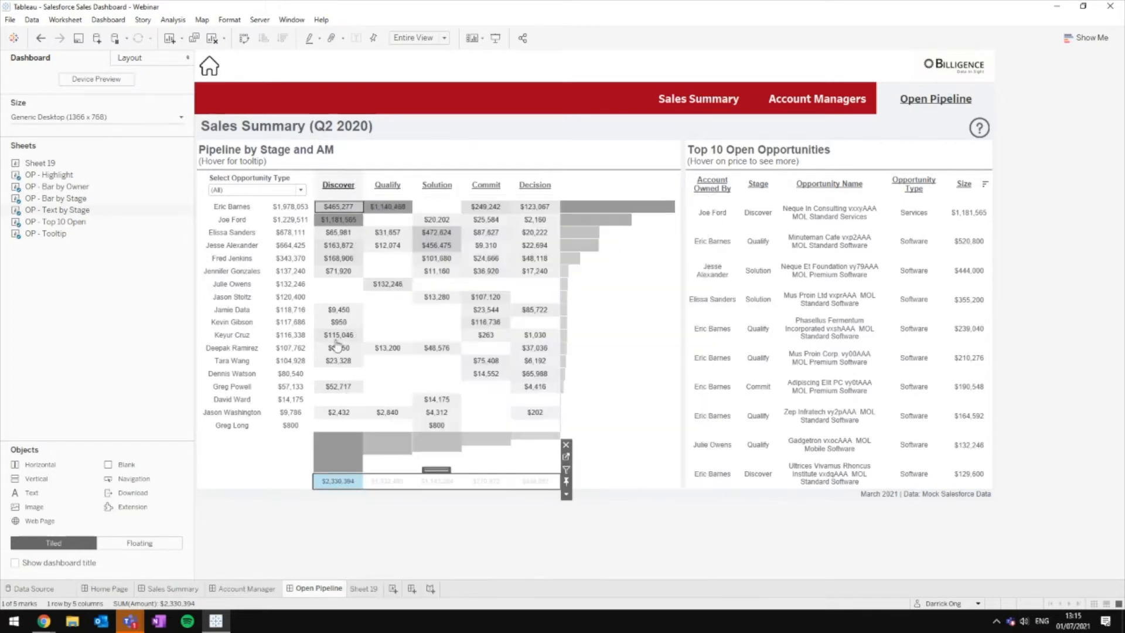
mouse_move(337, 466)
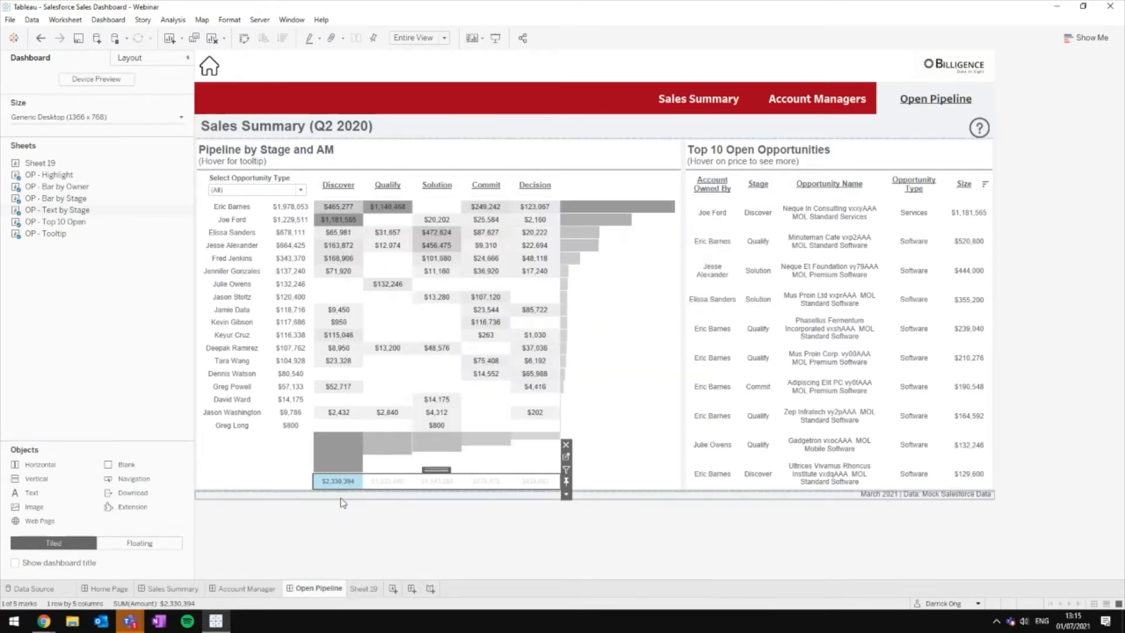
left_click(390, 538)
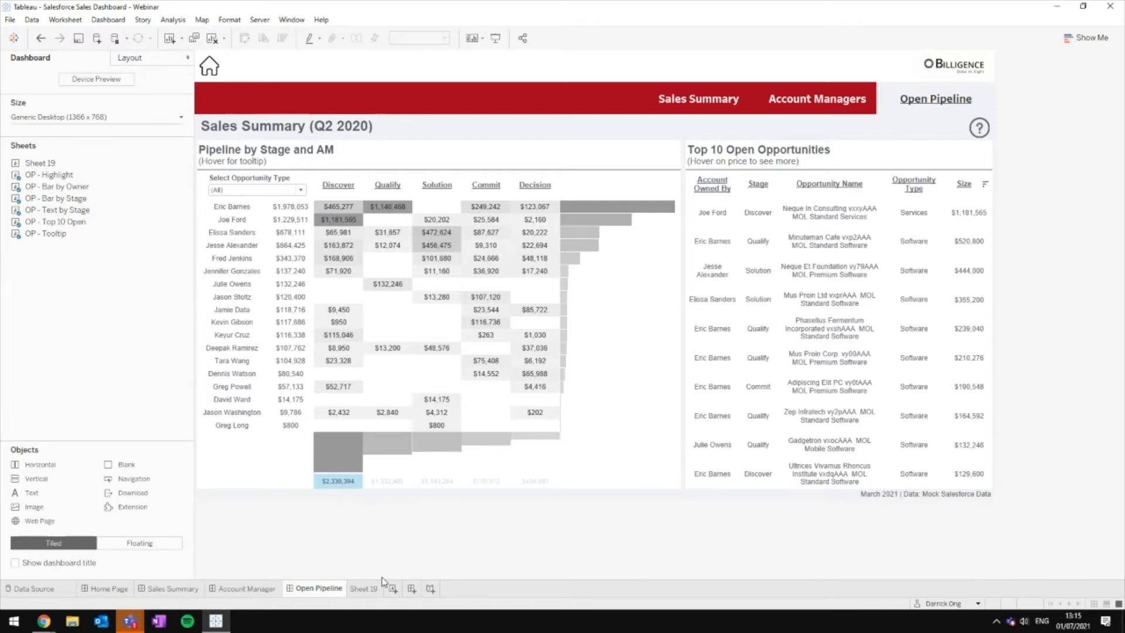
Step: Go to the OP - Highlight worksheet behind the Pipeline by Stage table, then return to Sheet 19
left_click(454, 263)
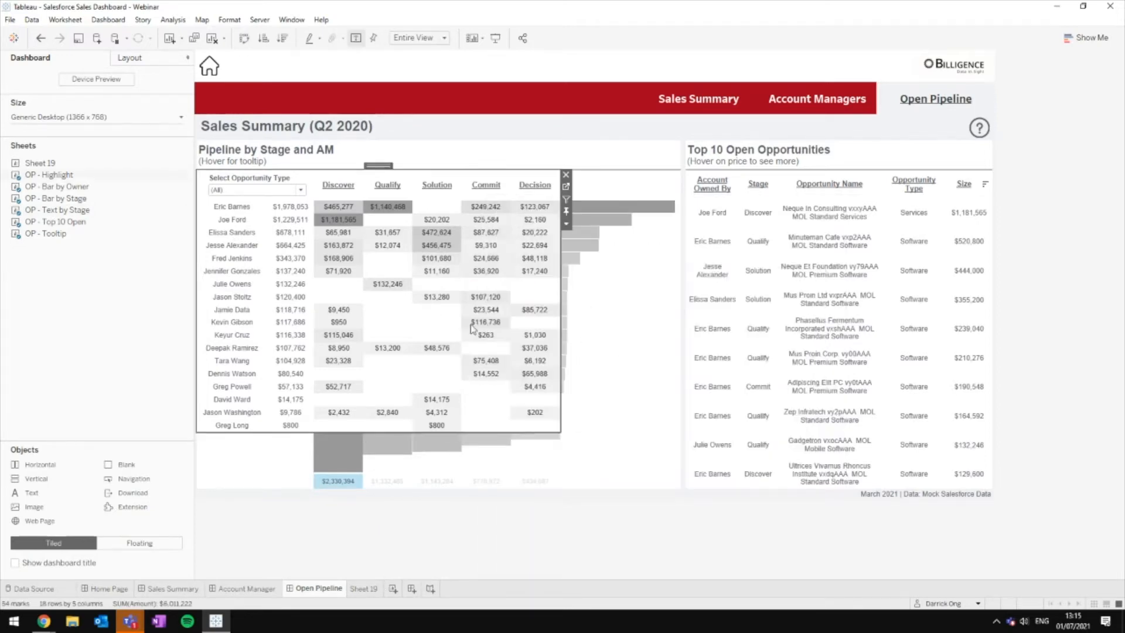
left_click(566, 186)
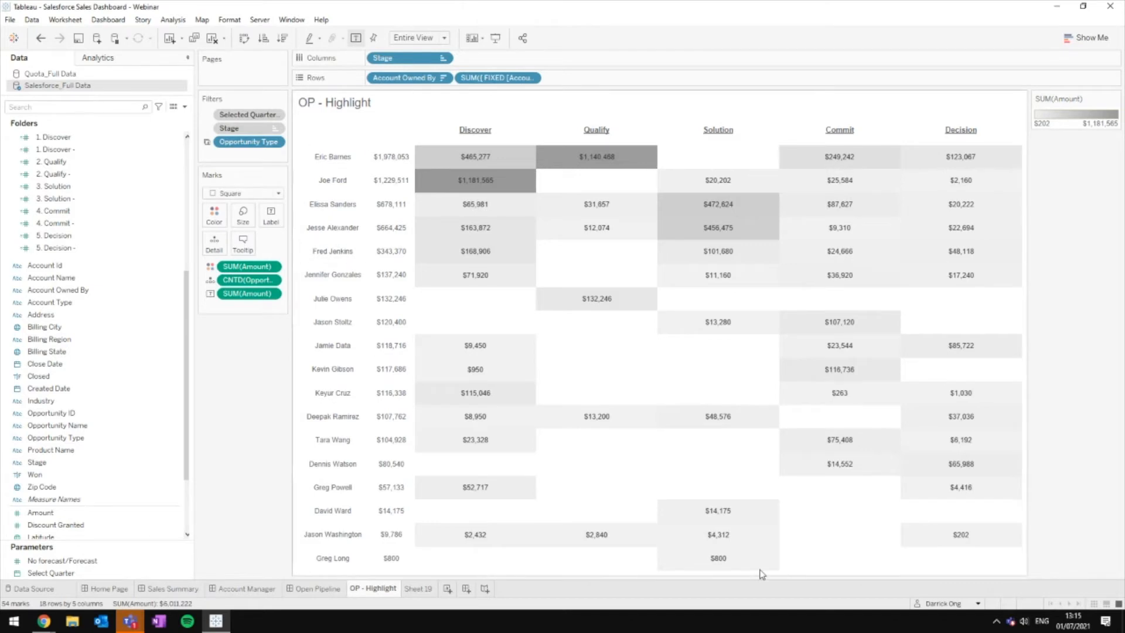
right_click(424, 589)
key("Escape")
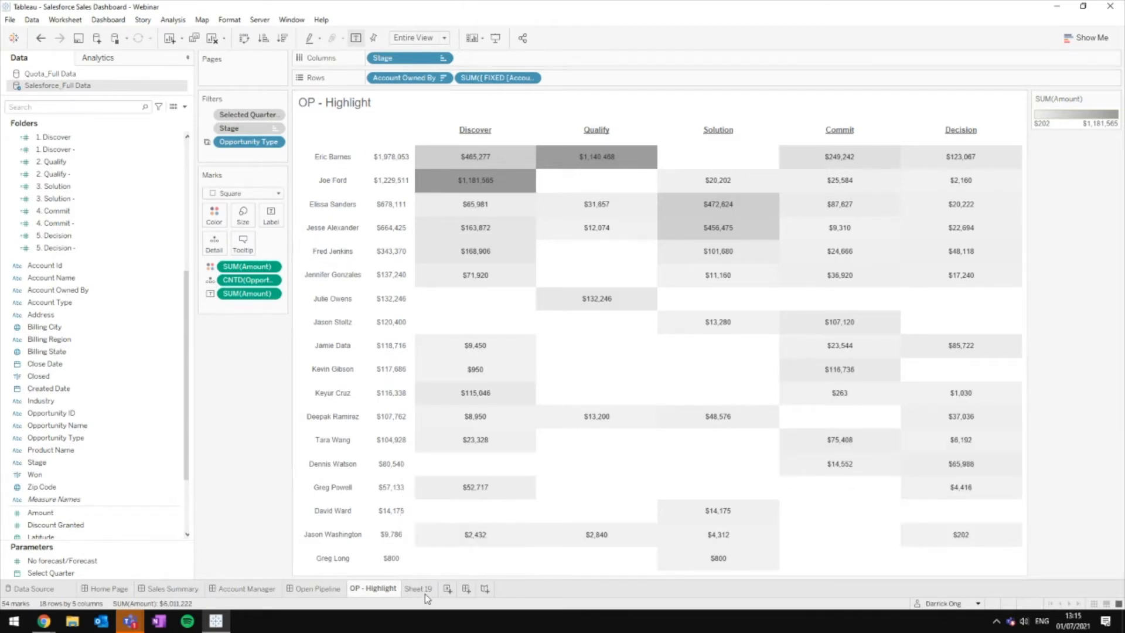
left_click(418, 589)
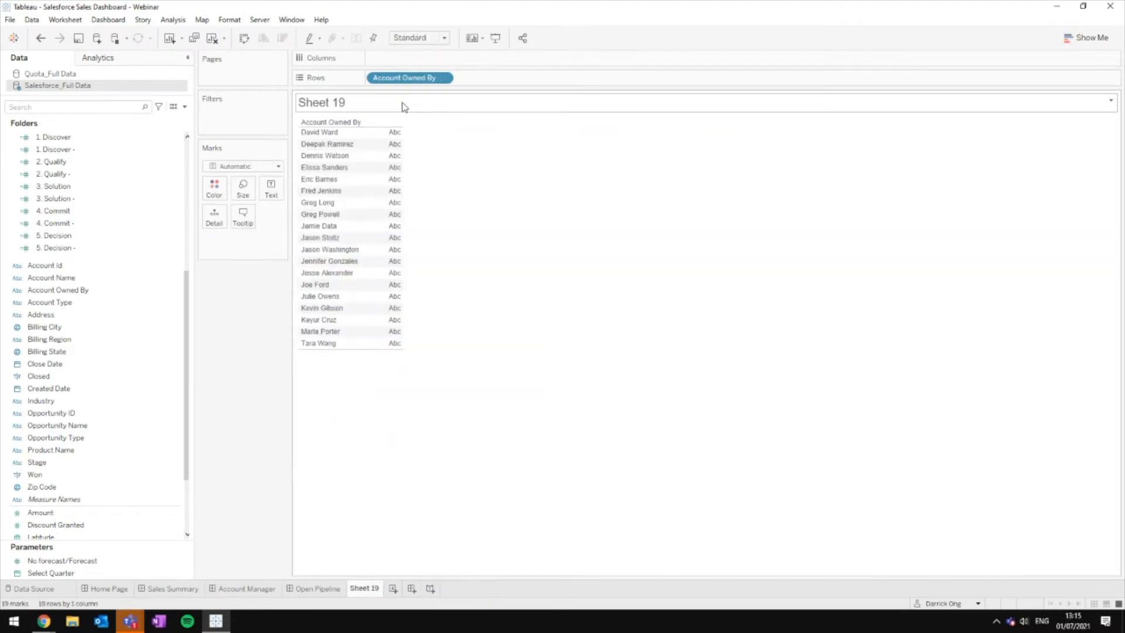
Step: Put Account Owned By back on Rows and add Stage to the columns of Sheet 19
left_click_drag(404, 79, 230, 304)
left_click_drag(64, 289, 448, 81)
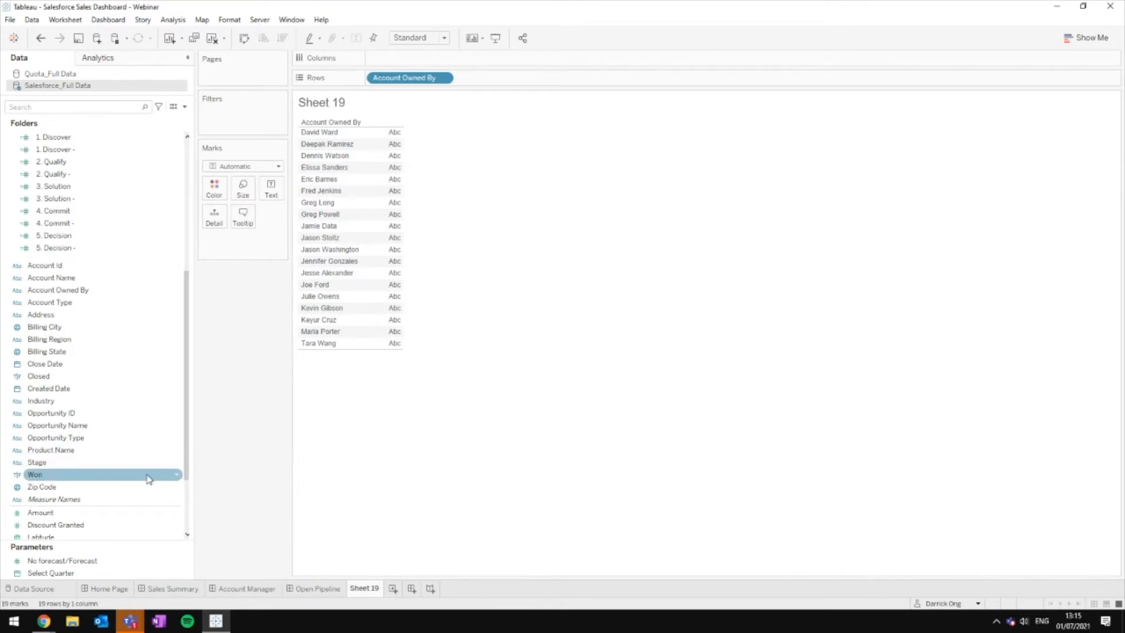
left_click(81, 465)
left_click_drag(191, 472, 403, 57)
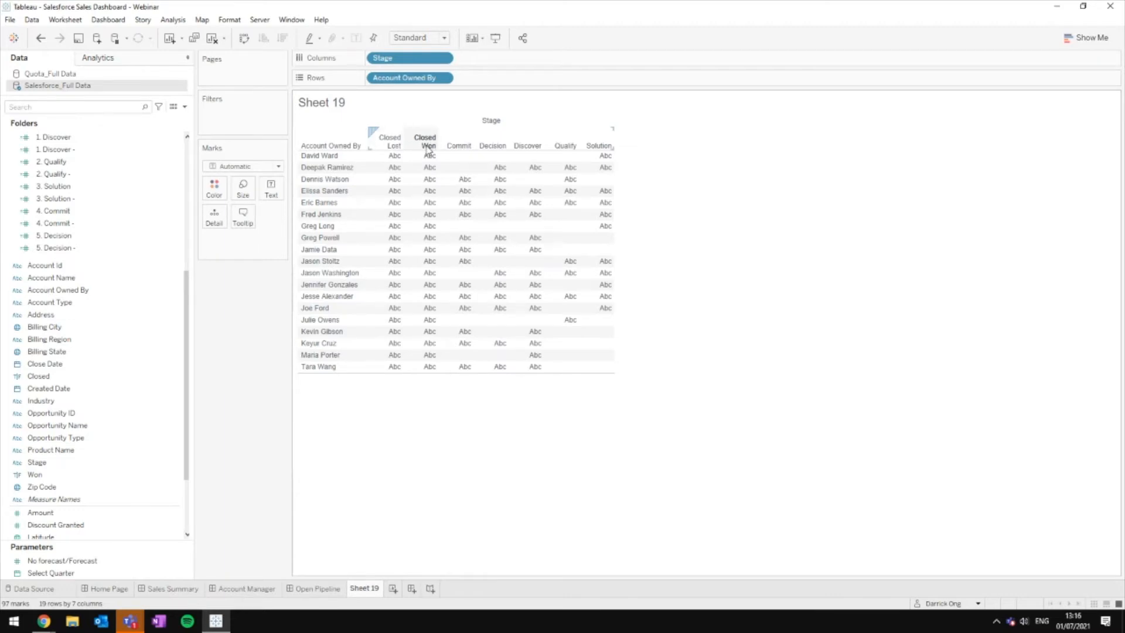
Step: Exclude the Closed Won and Closed Lost stage columns, leaving Commit, Decision, Discover, Qualify and Solution
left_click(428, 150)
left_click(404, 145, "ctrl")
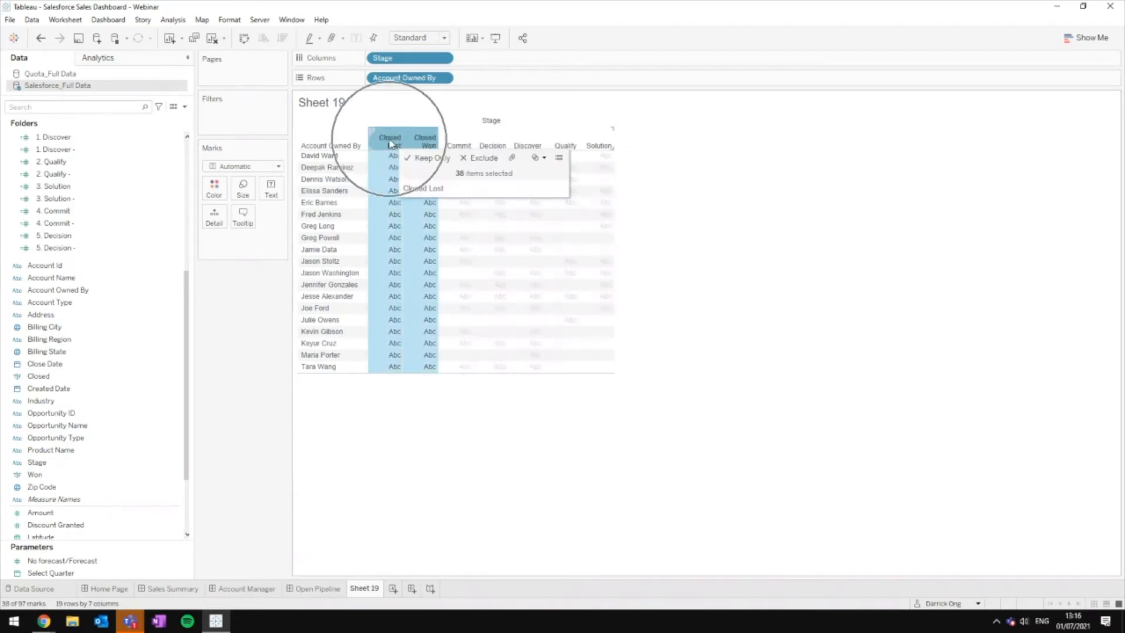
right_click(420, 148)
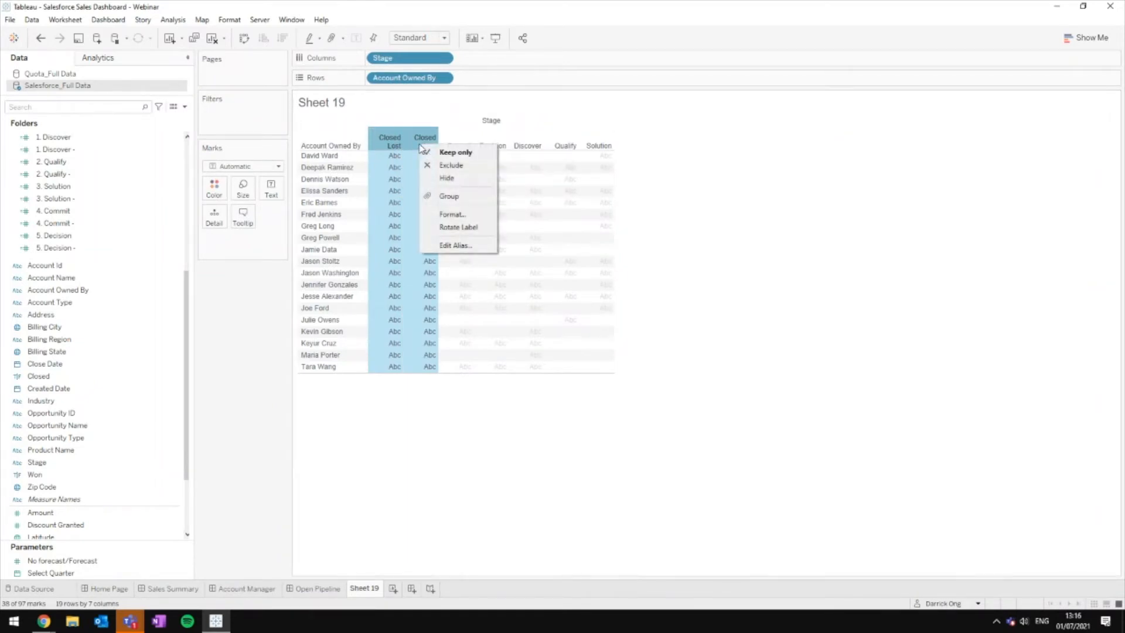
left_click(451, 166)
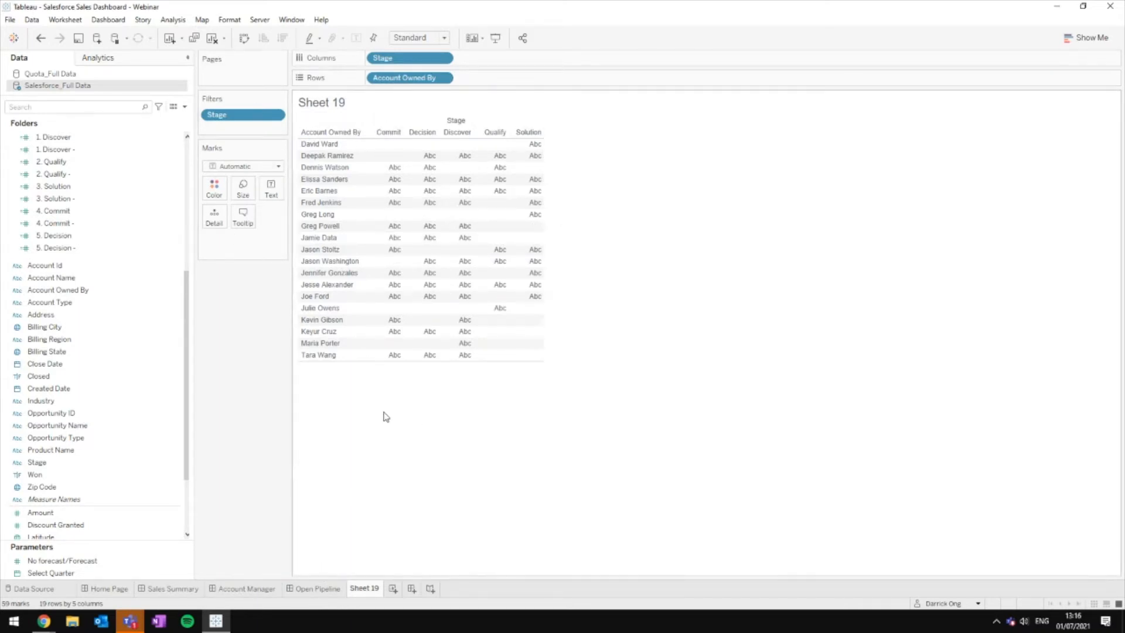
left_click(173, 353)
left_click_drag(173, 354, 566, 176)
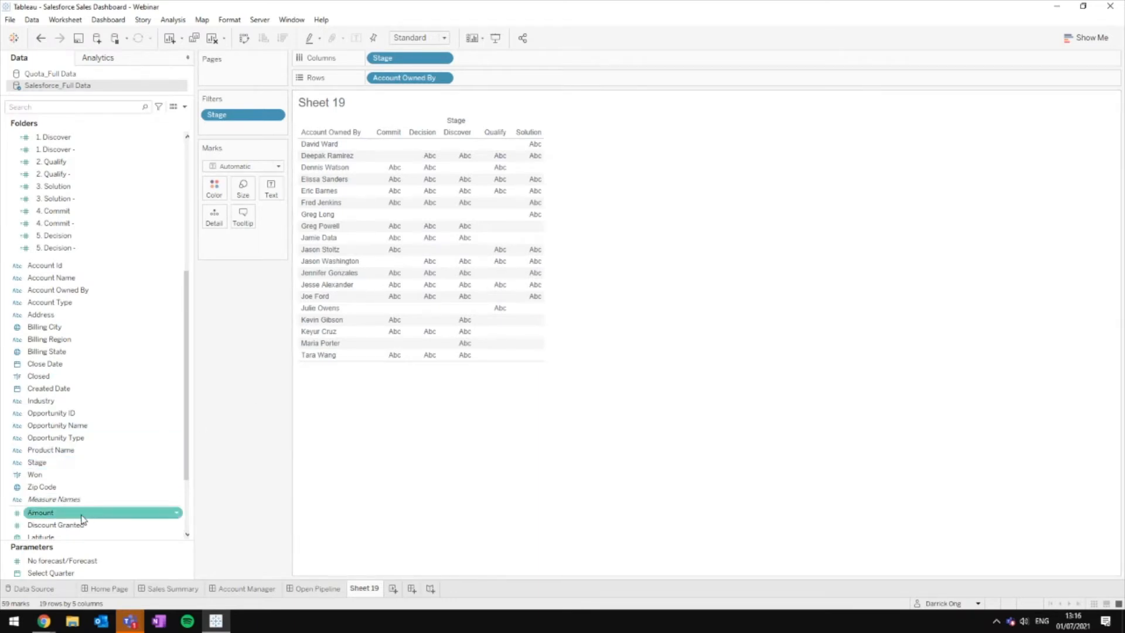
Step: Show SUM(Amount) as text in each cell and sort account owners by the Amount field, descending
left_click_drag(81, 519, 273, 192)
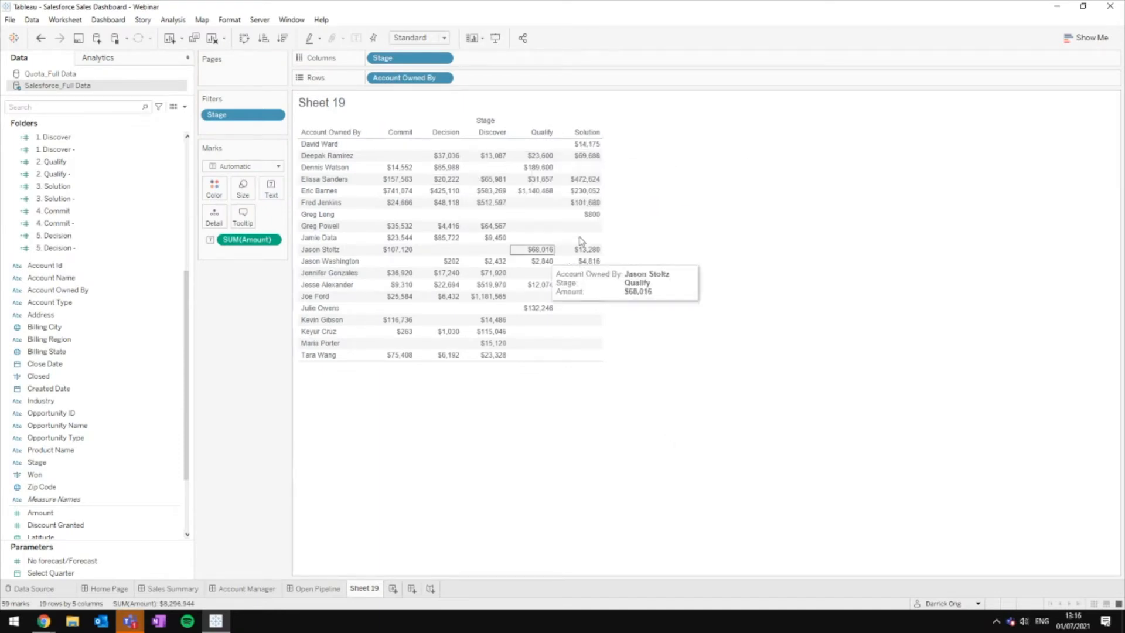
mouse_move(594, 147)
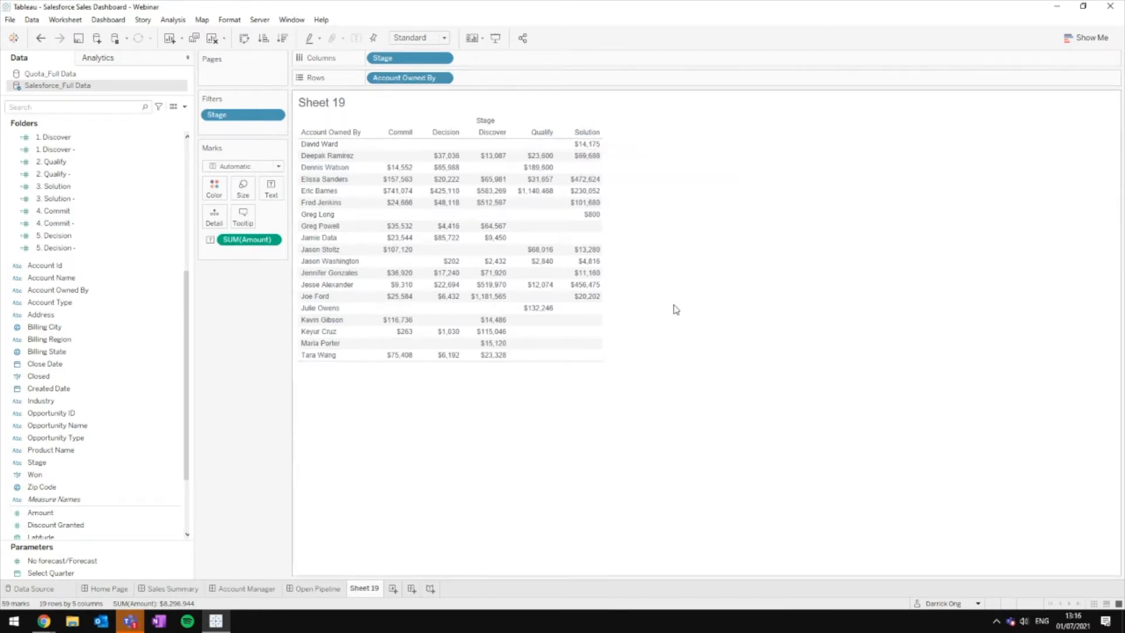
right_click(426, 84)
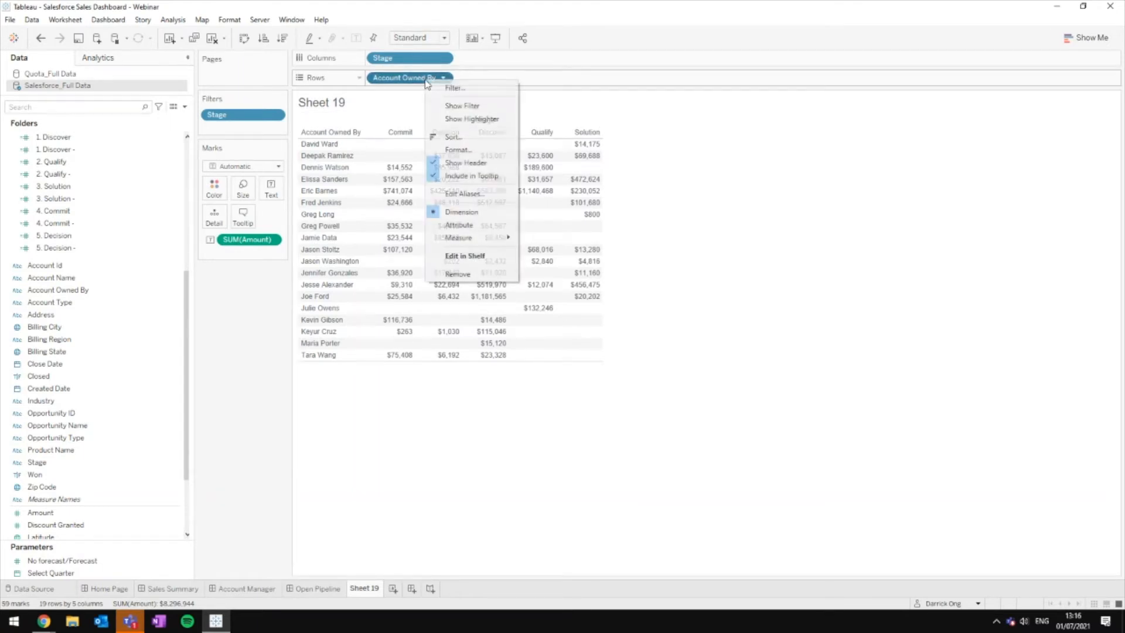
left_click(481, 137)
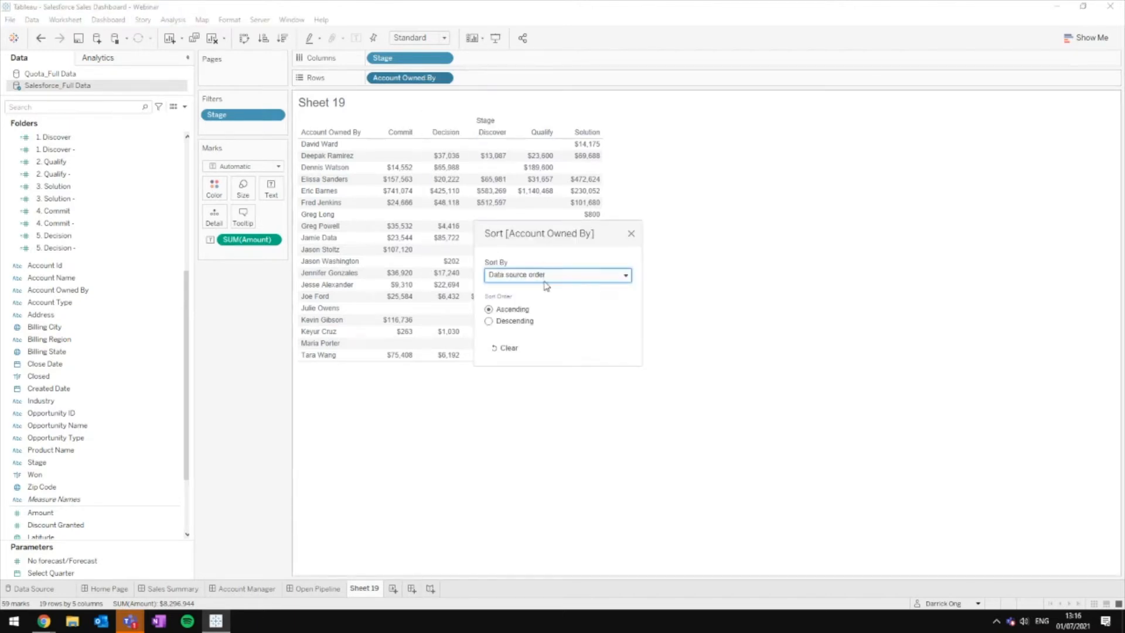
left_click(546, 280)
left_click(547, 305)
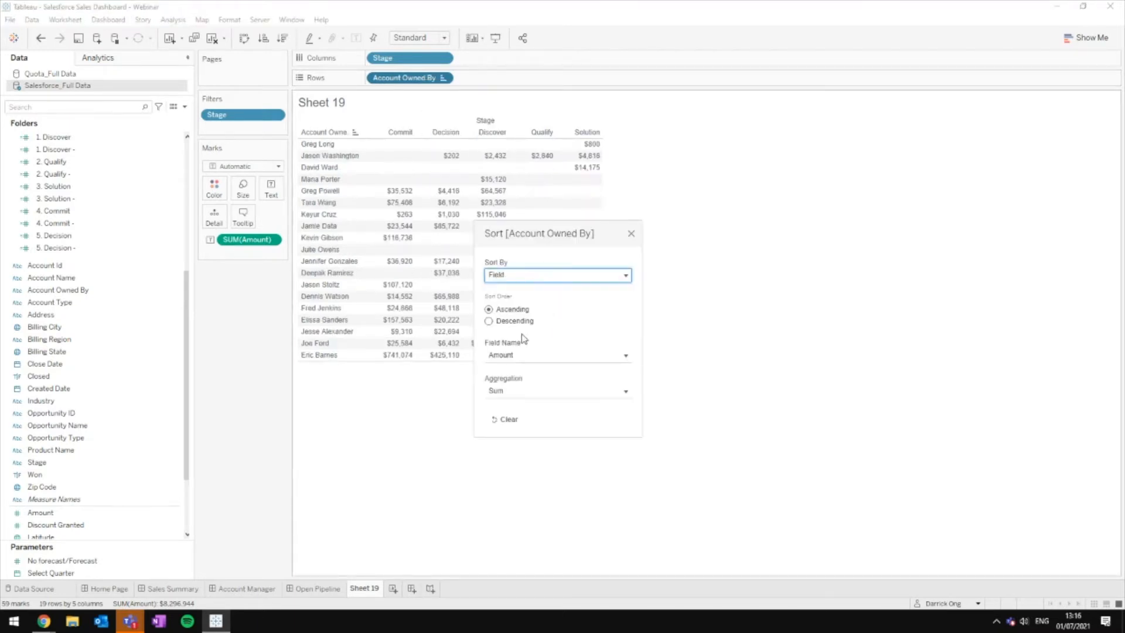
left_click(525, 323)
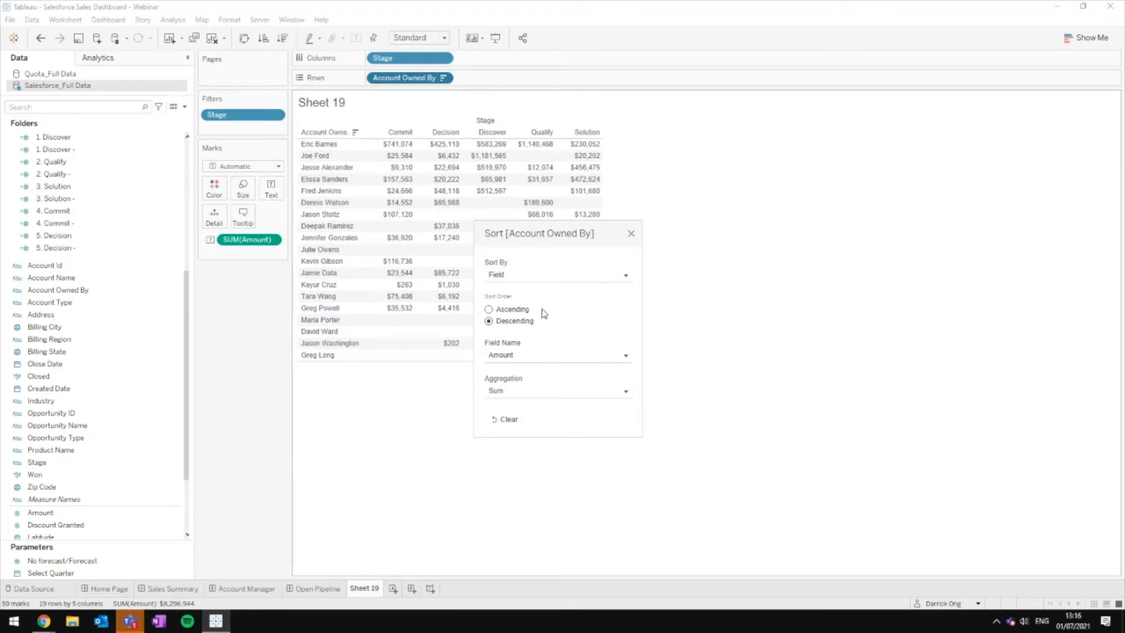
left_click(631, 234)
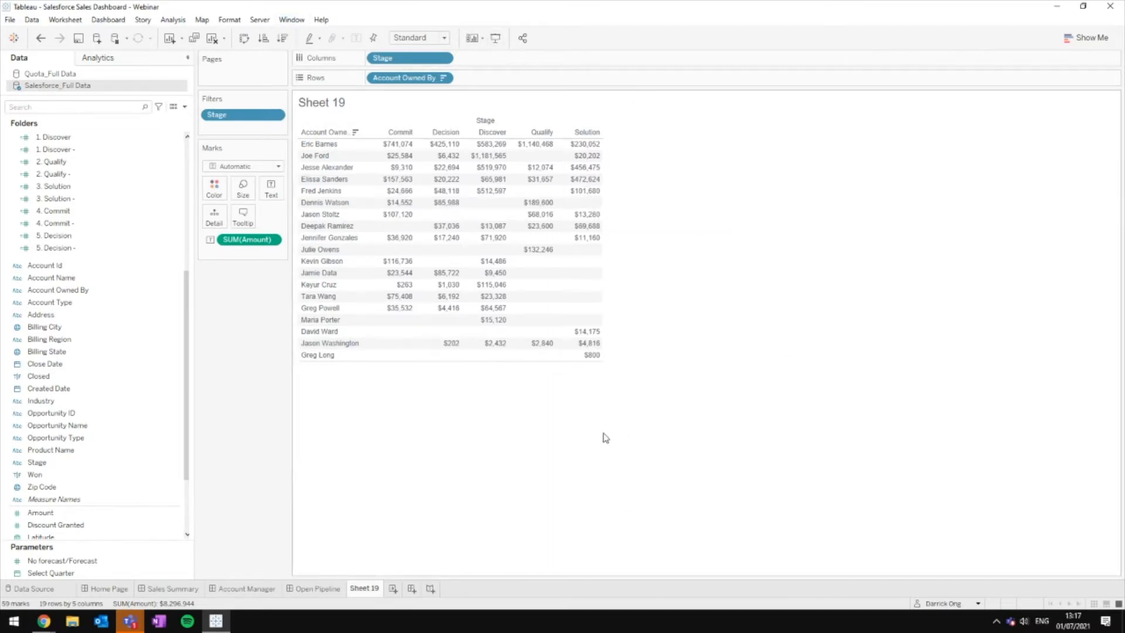
left_click(419, 38)
Step: Fit the table to Entire View and drag the stage columns into Discover, Qualify, Solution order
left_click(424, 82)
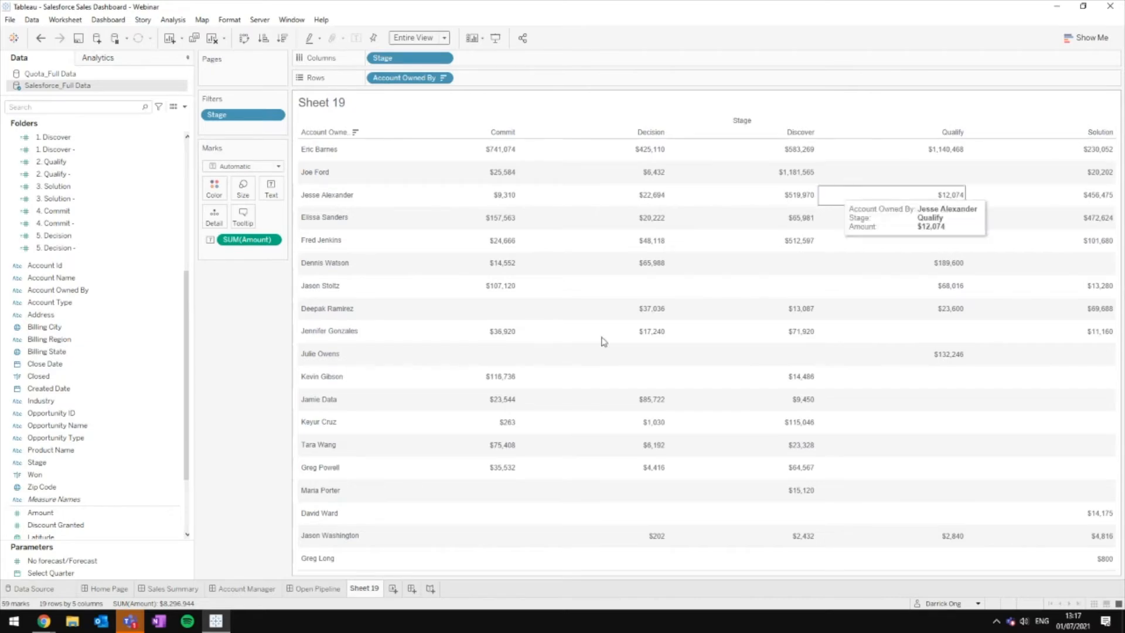
left_click(315, 588)
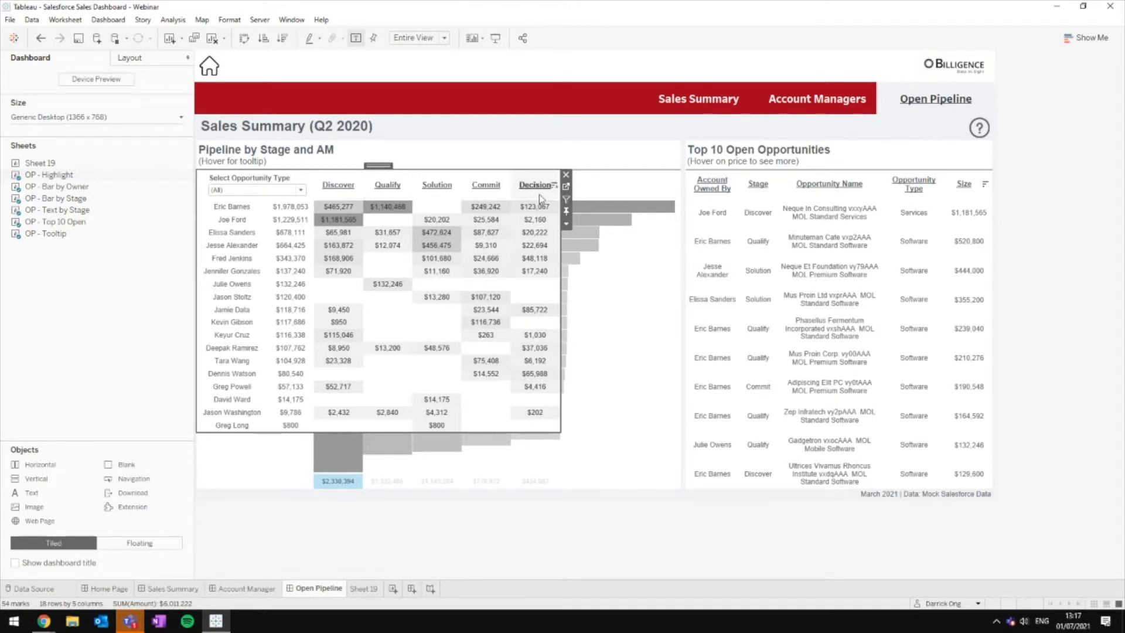
left_click(370, 589)
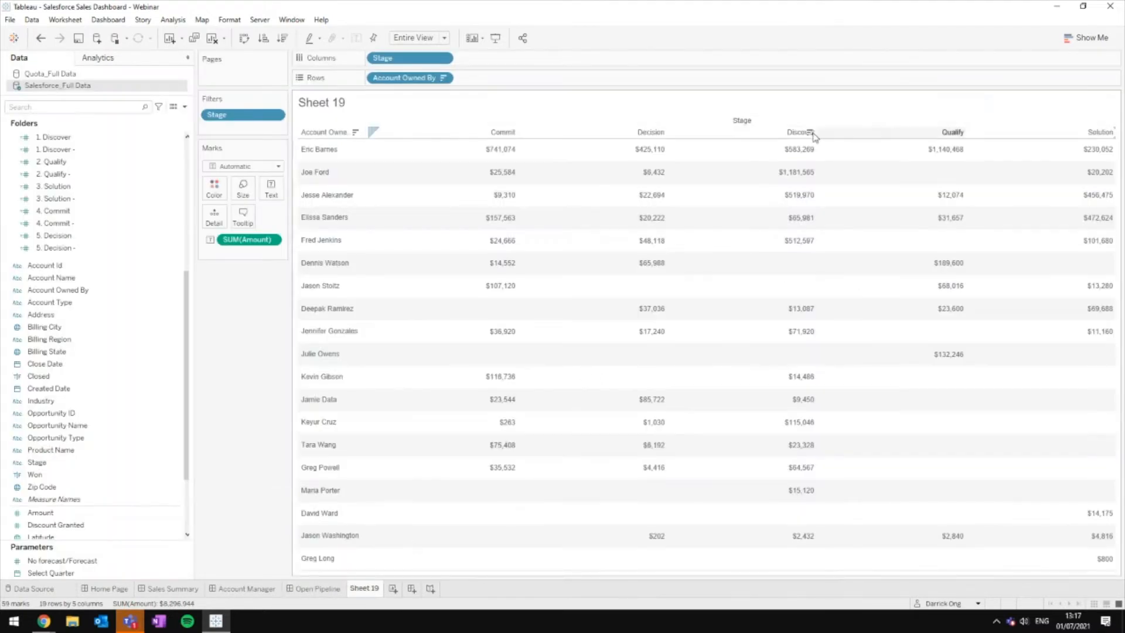
left_click_drag(803, 138, 530, 139)
left_click_drag(382, 137, 371, 131)
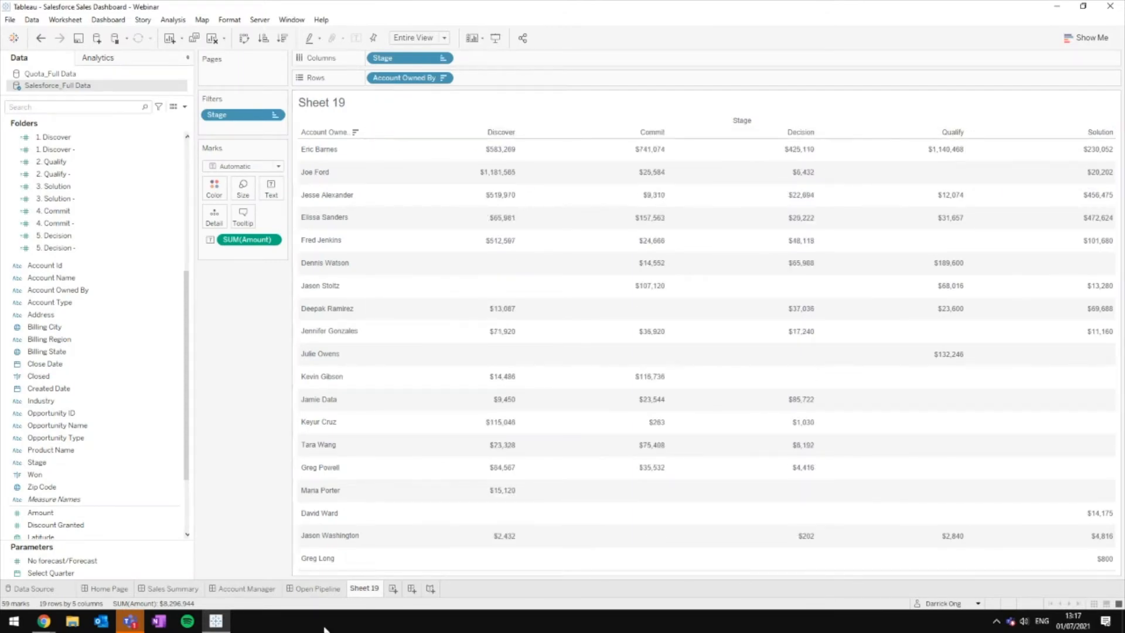
left_click(314, 591)
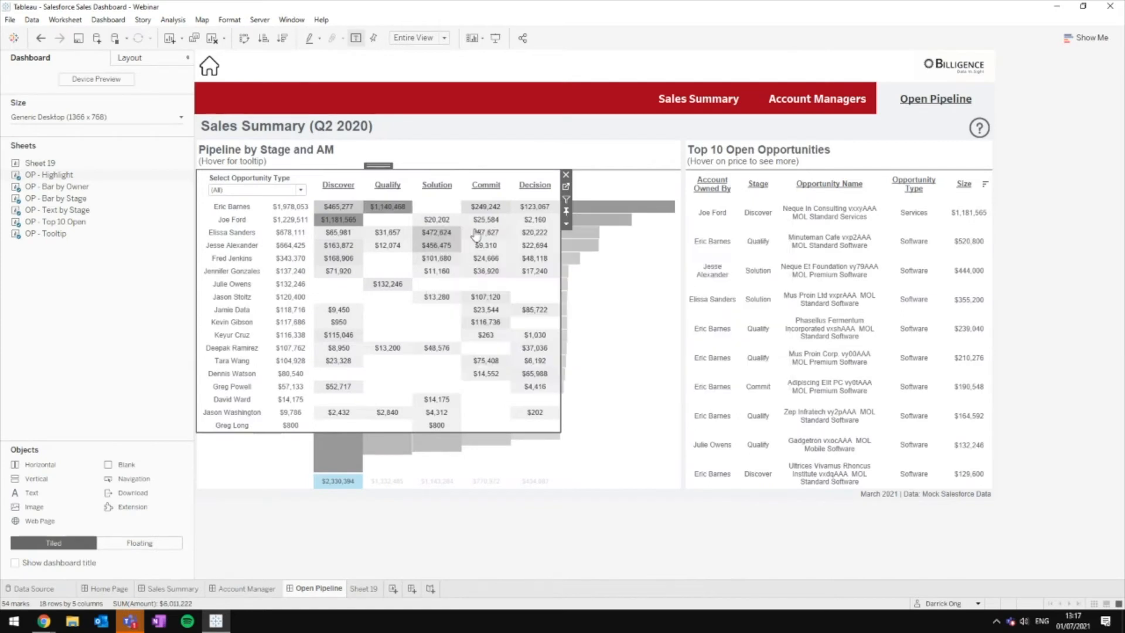
left_click(364, 588)
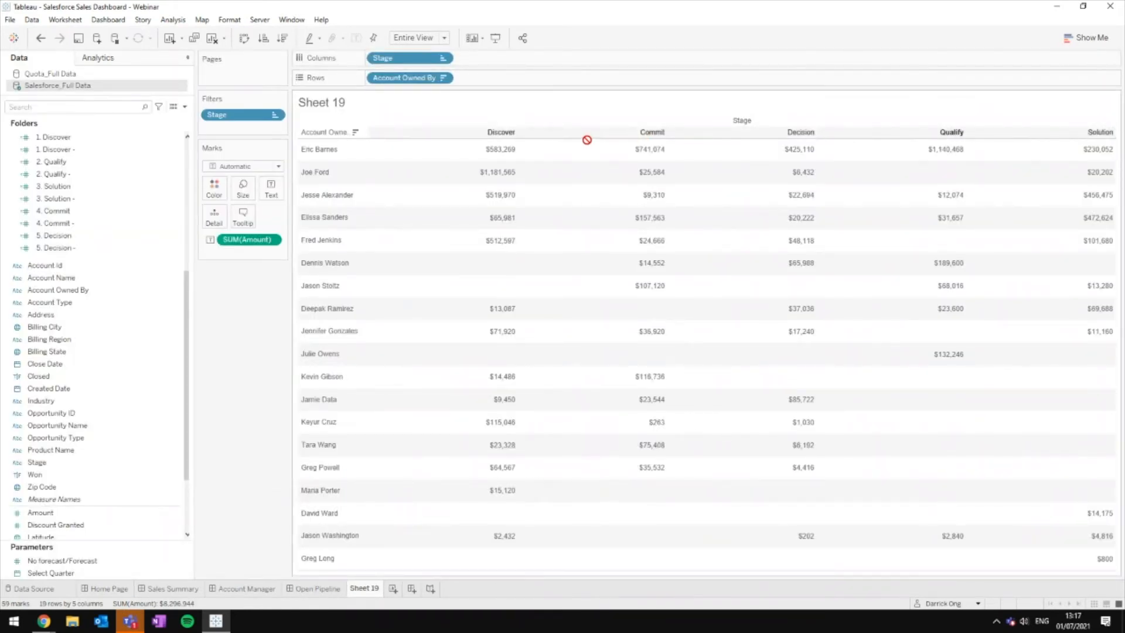
left_click_drag(556, 138, 557, 138)
left_click_drag(1085, 135, 705, 133)
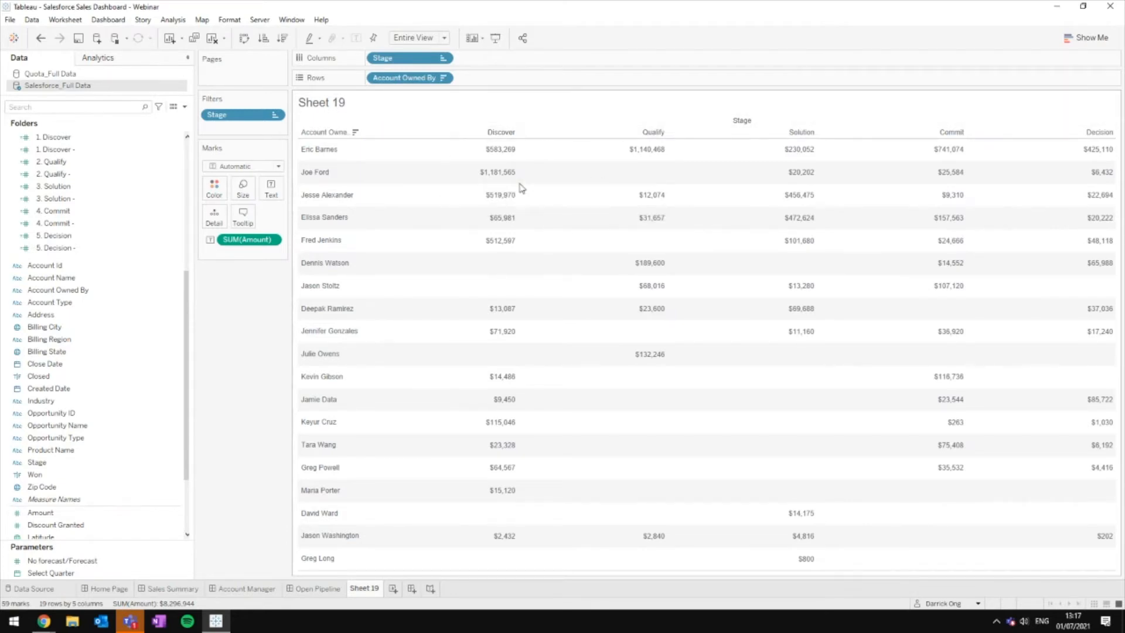
Step: Set Stage's default sort to Manual, moving Discover and Qualify to the top of the order
mouse_move(1107, 244)
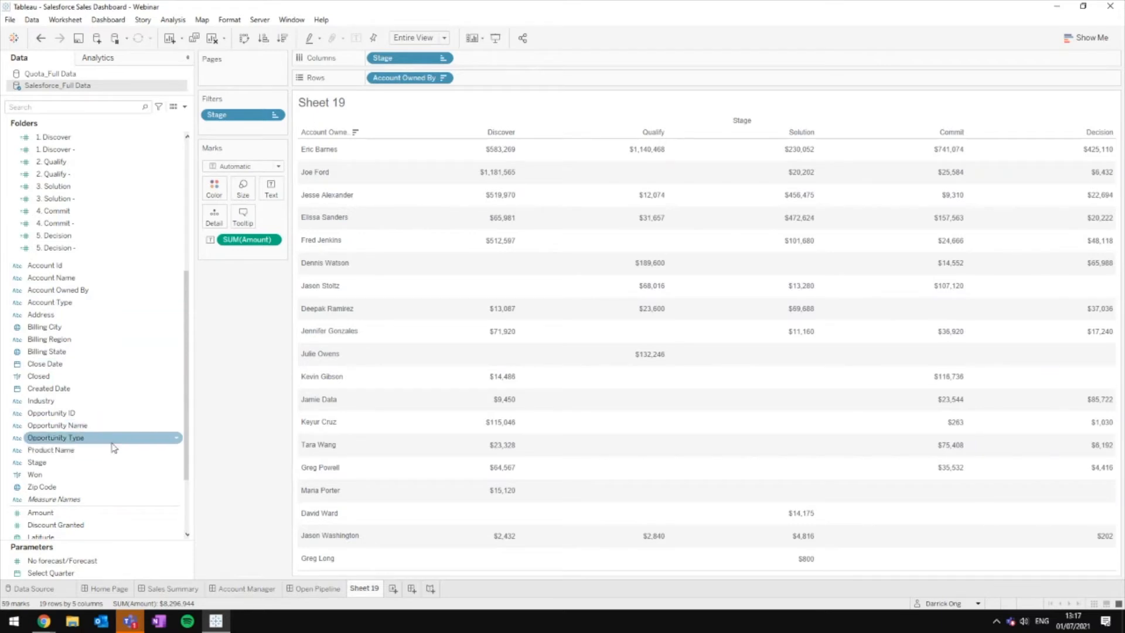
right_click(75, 462)
mouse_move(151, 378)
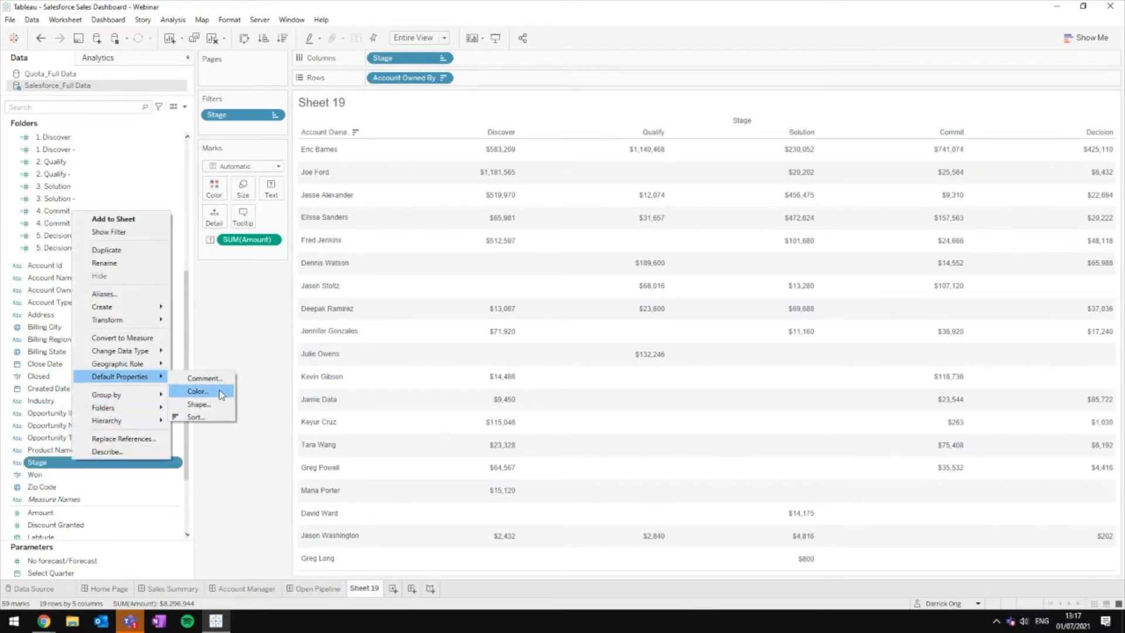
left_click(195, 416)
left_click(549, 276)
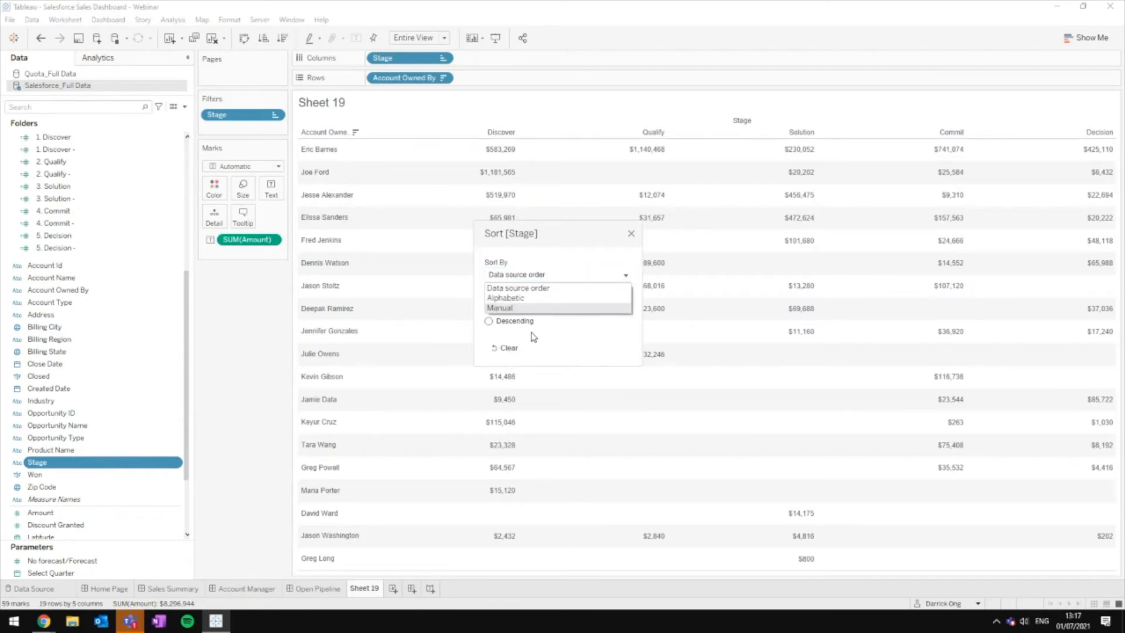
left_click(526, 310)
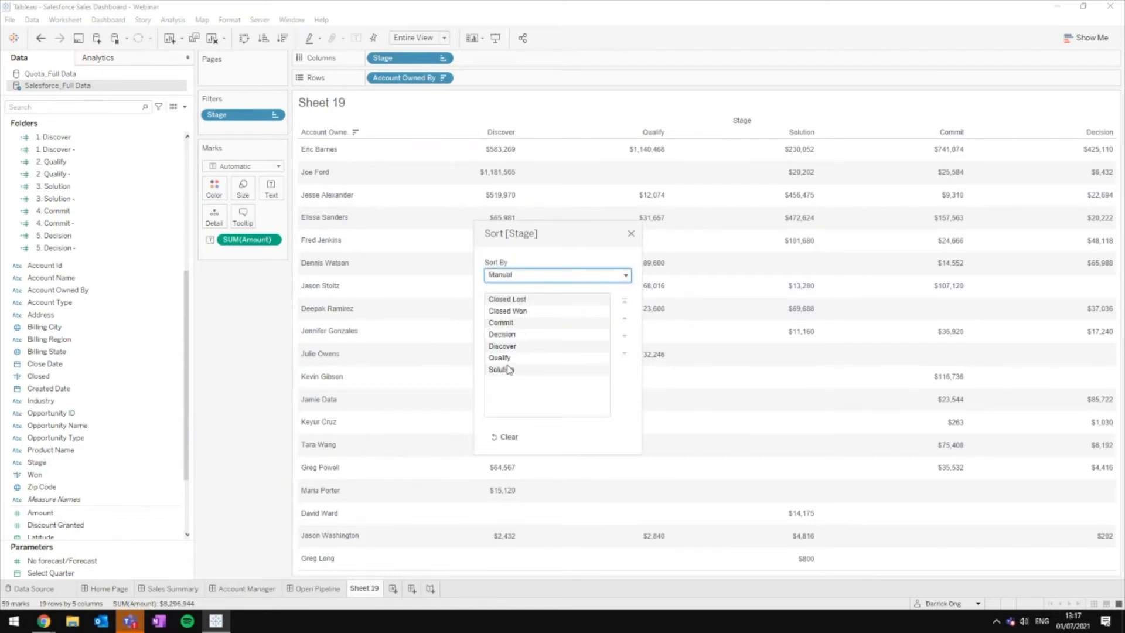
left_click(510, 346)
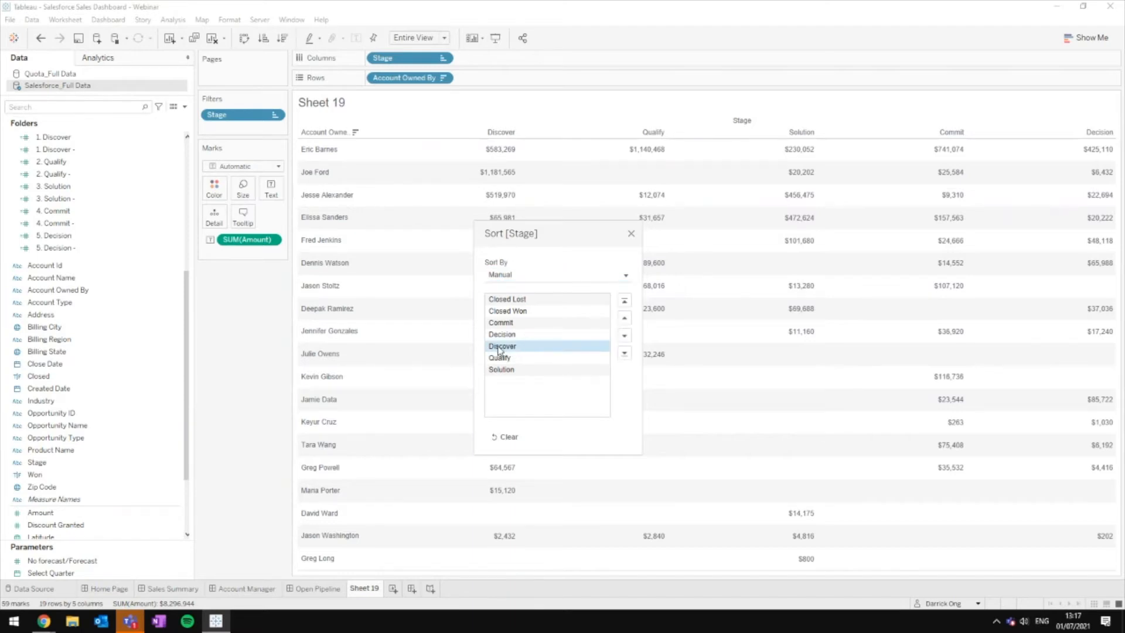
mouse_move(498, 350)
left_mouse_down()
mouse_move(506, 324)
mouse_move(516, 332)
mouse_move(508, 367)
mouse_move(516, 345)
left_mouse_up()
left_click(507, 356)
left_click(630, 234)
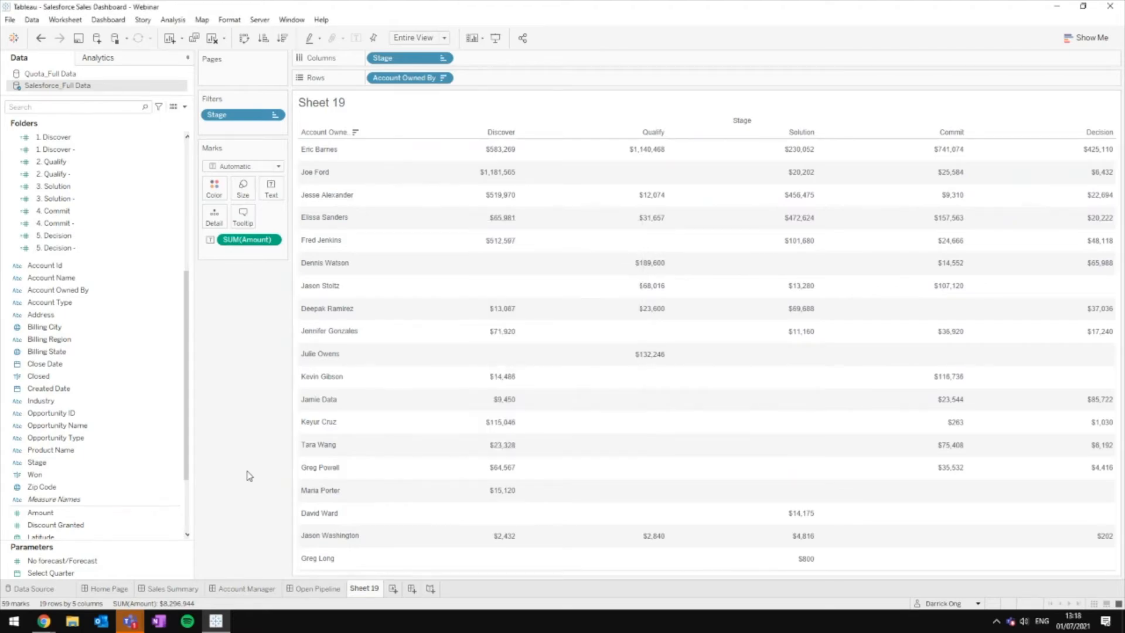
Step: Compare Sheet 19 with the Open Pipeline dashboard, ending on the dashboard
left_click(335, 590)
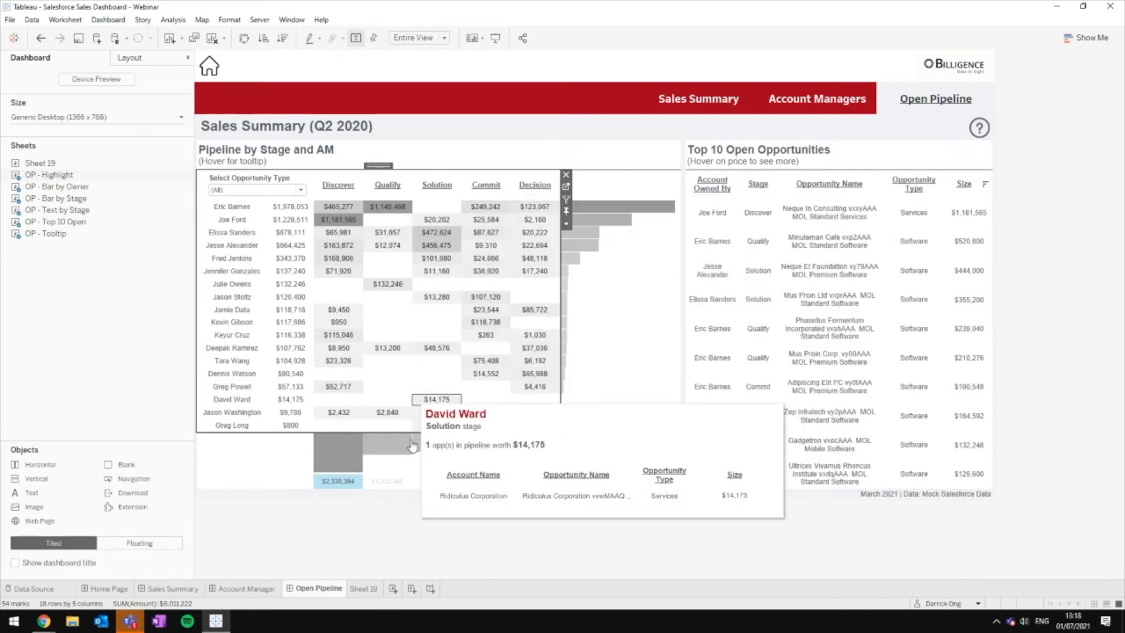
left_click(364, 588)
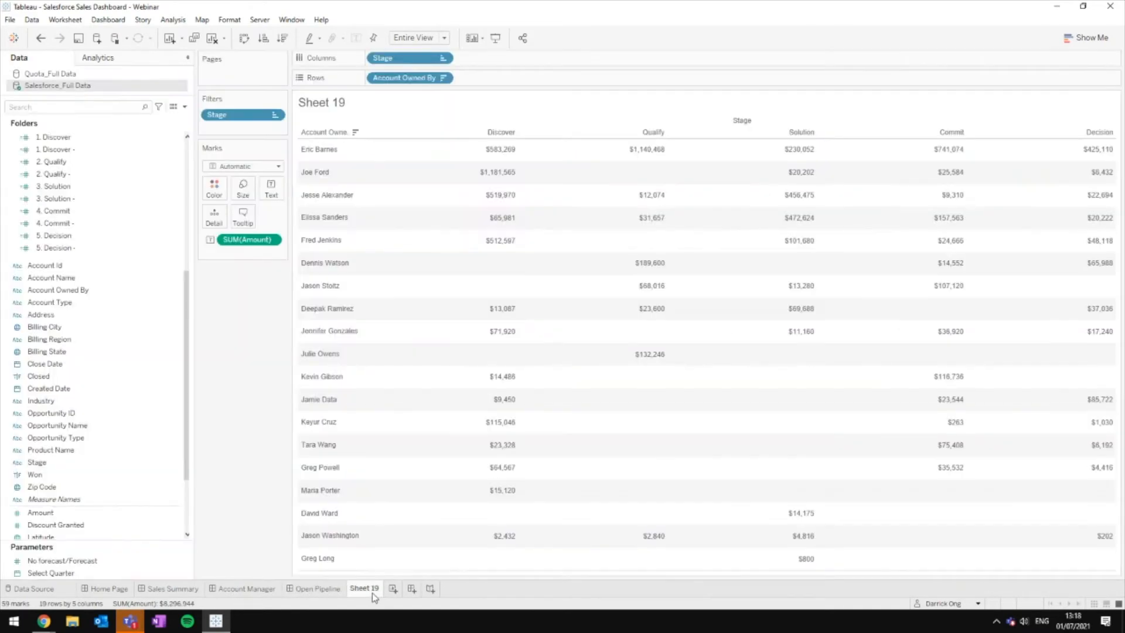
left_click(321, 588)
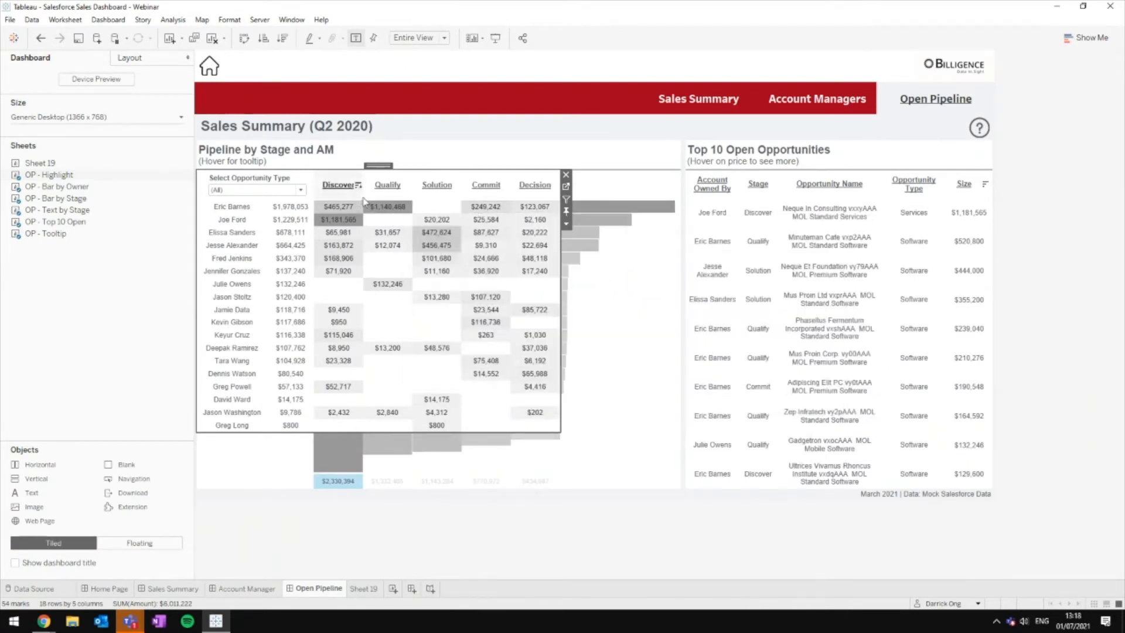
mouse_move(381, 212)
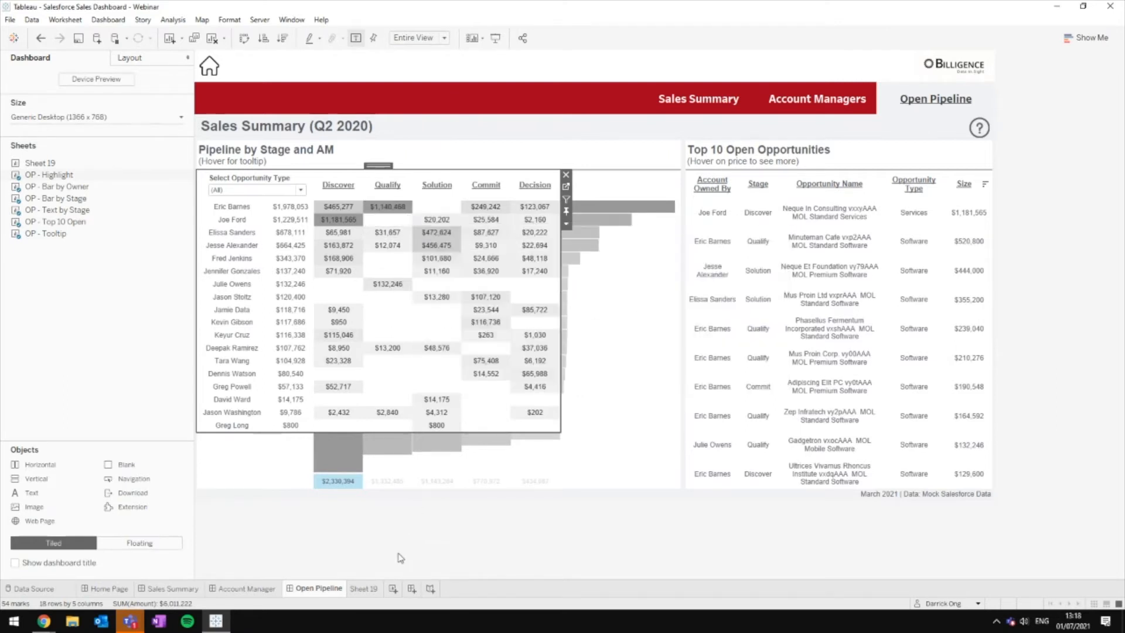
Step: On Sheet 19, put SUM(Amount) on Color and change the mark type to Square
left_click(375, 590)
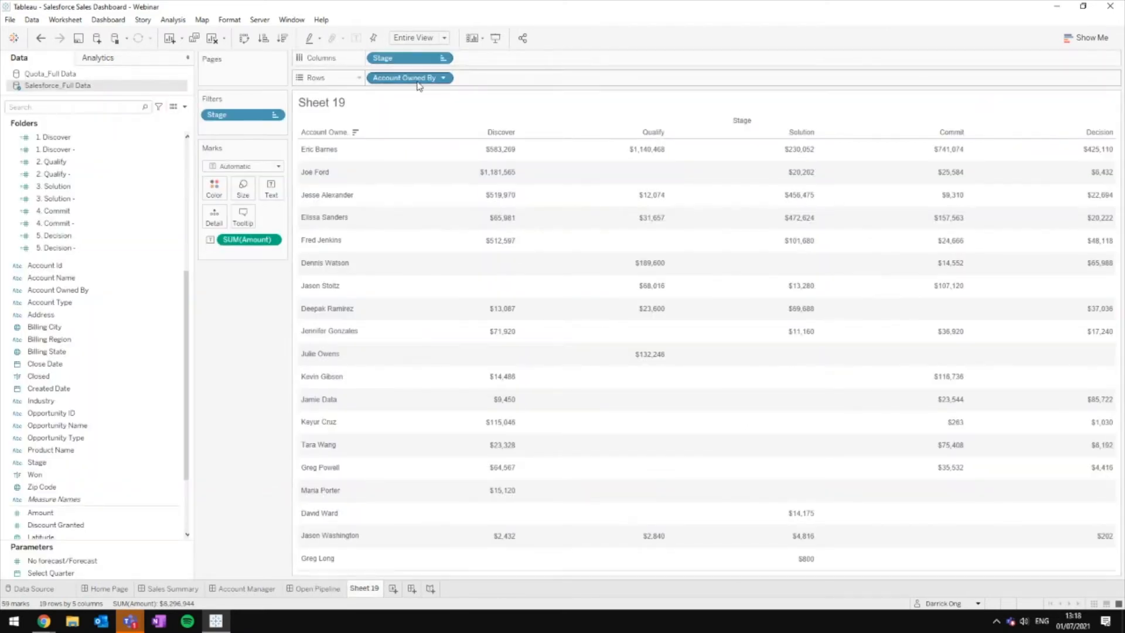
left_click_drag(248, 239, 217, 184)
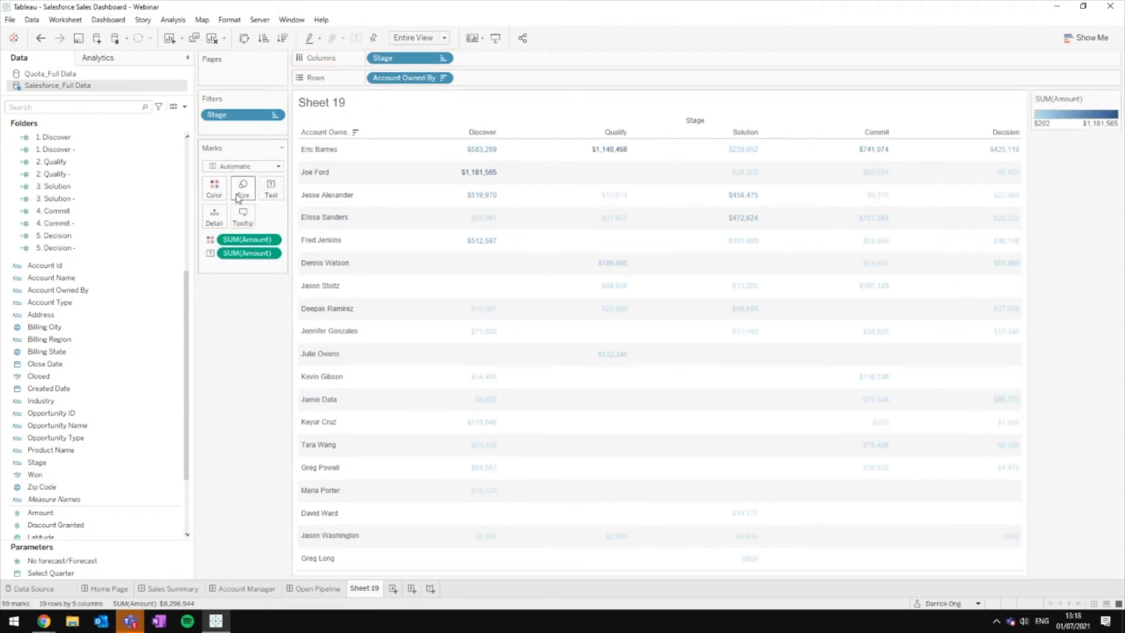
left_click(237, 167)
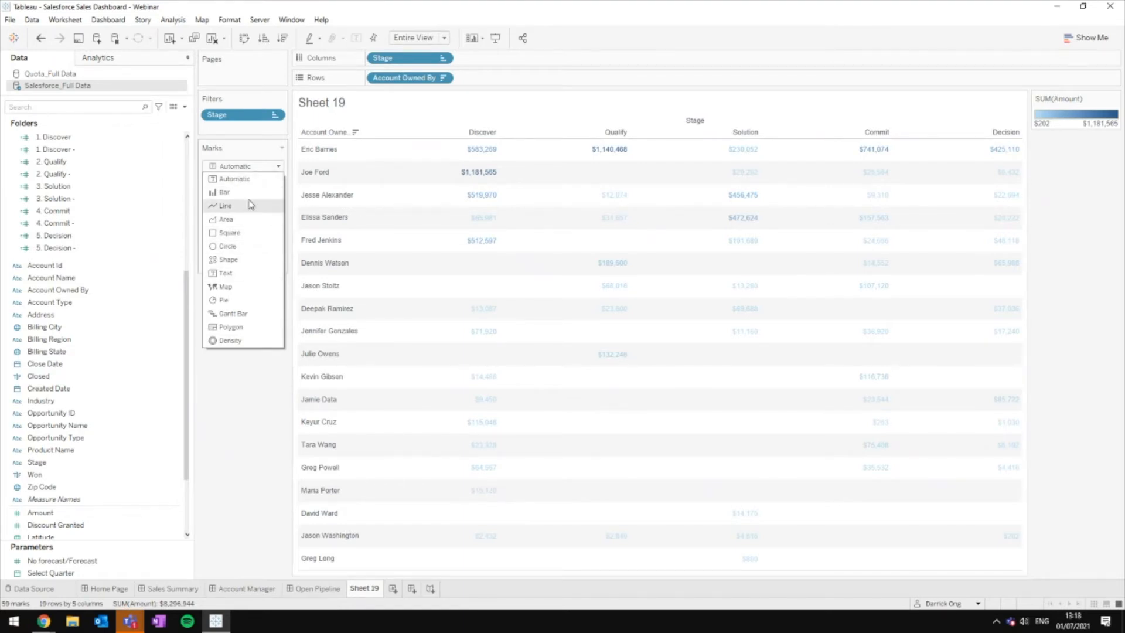
left_click(251, 233)
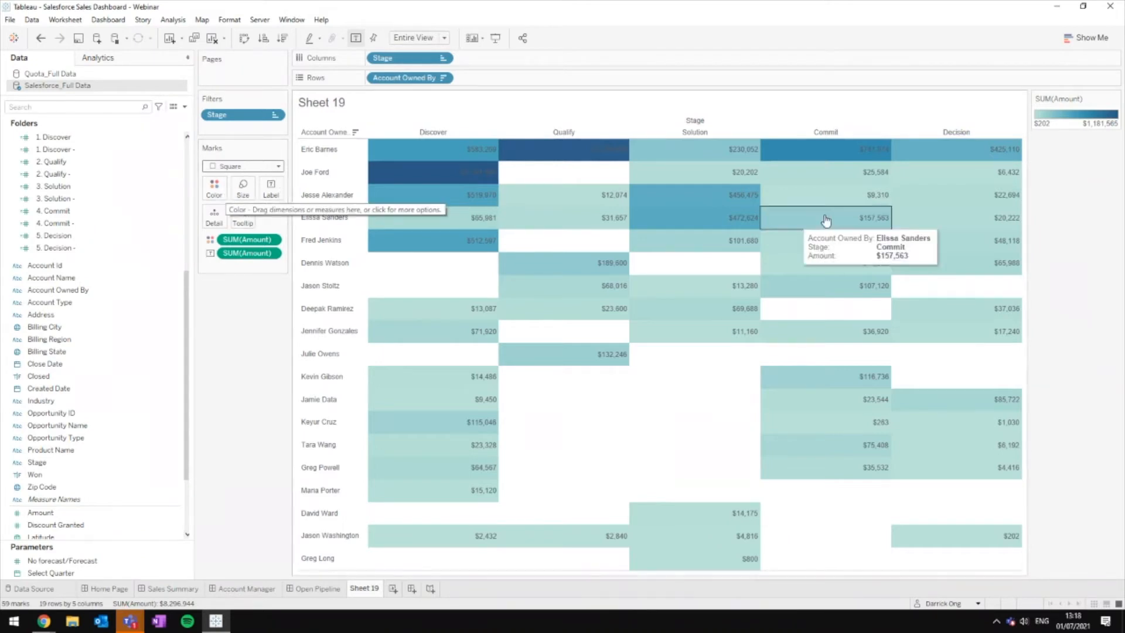
Step: Change the Amount colour palette to Gray with Stepped Color at 5 steps, and apply it
left_click(215, 190)
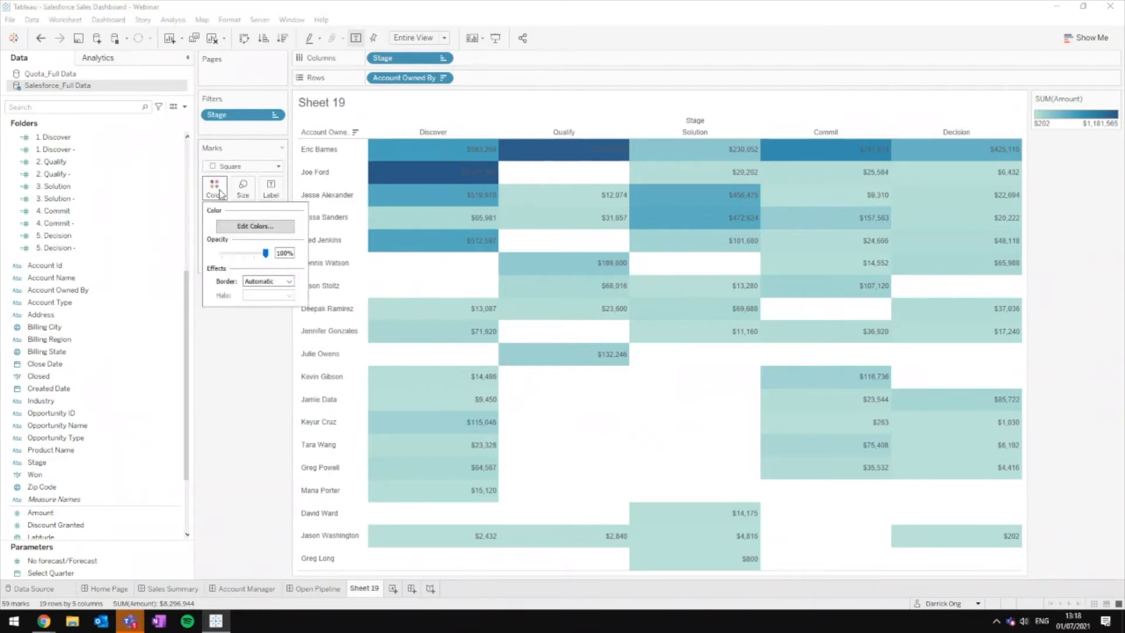
left_click(266, 227)
left_click(566, 262)
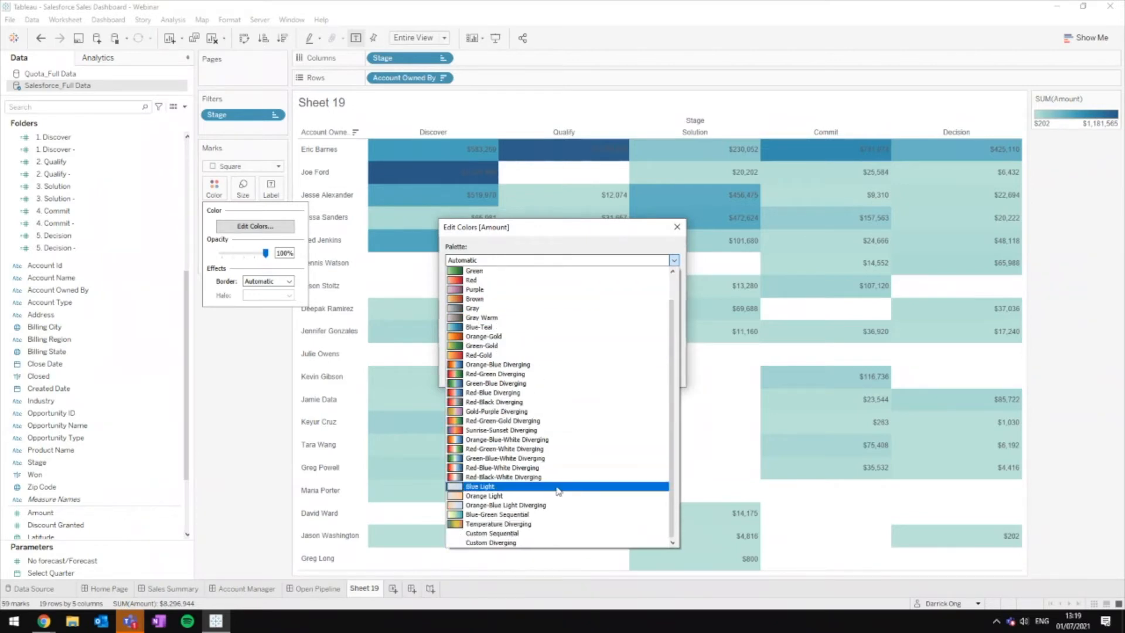
scroll(542, 316, "up", 3)
scroll(545, 310, "down", 1)
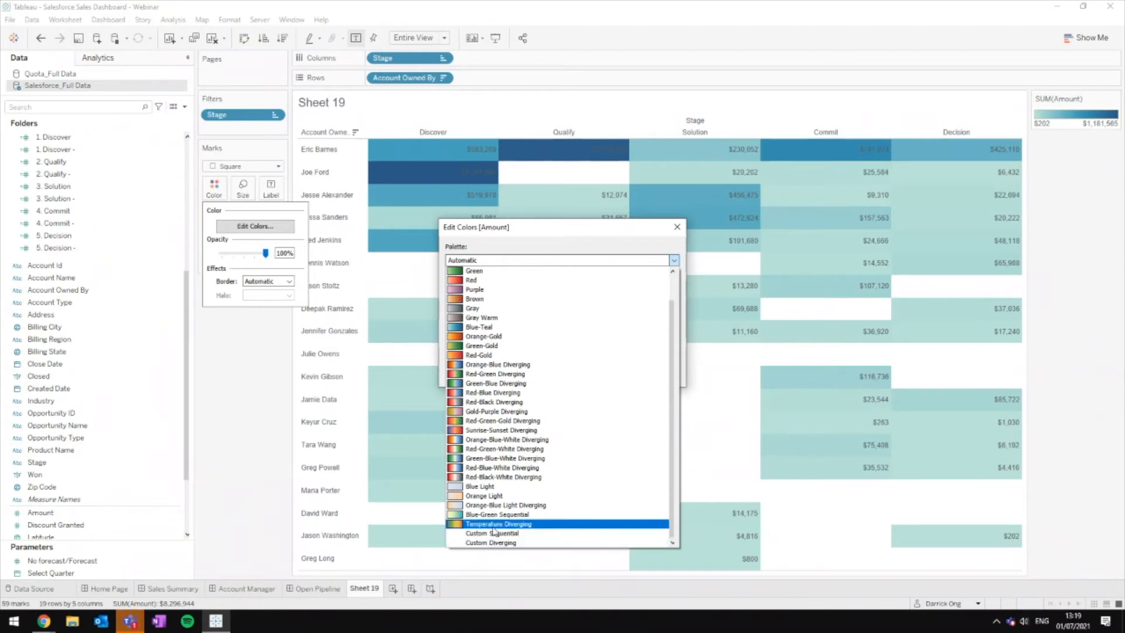
scroll(554, 329, "up", 1)
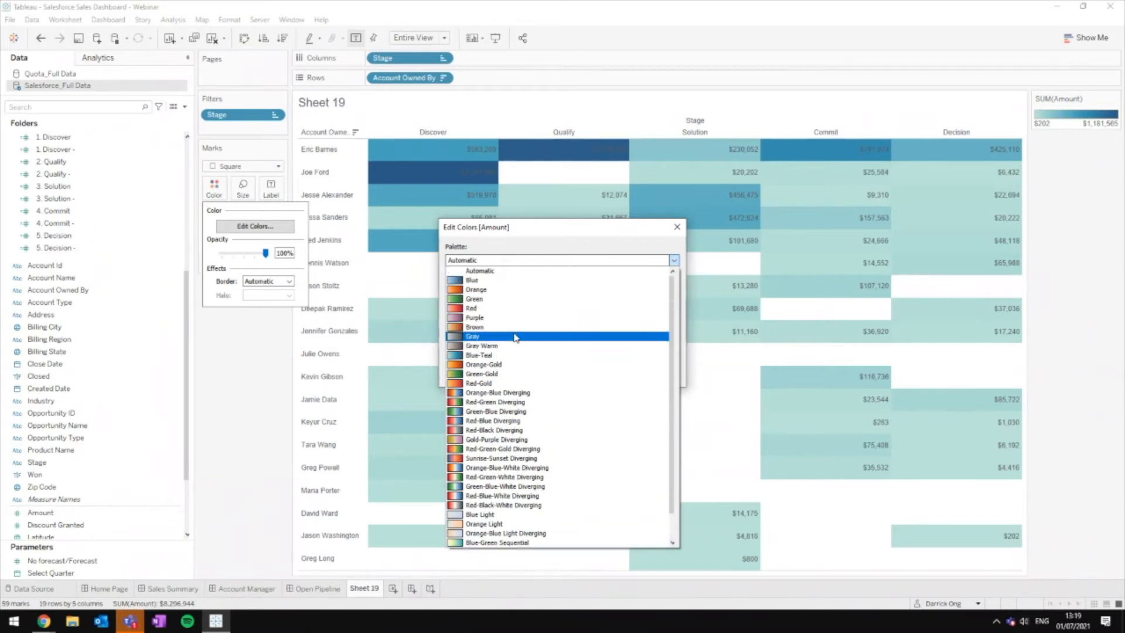
left_click(552, 336)
left_click(449, 310)
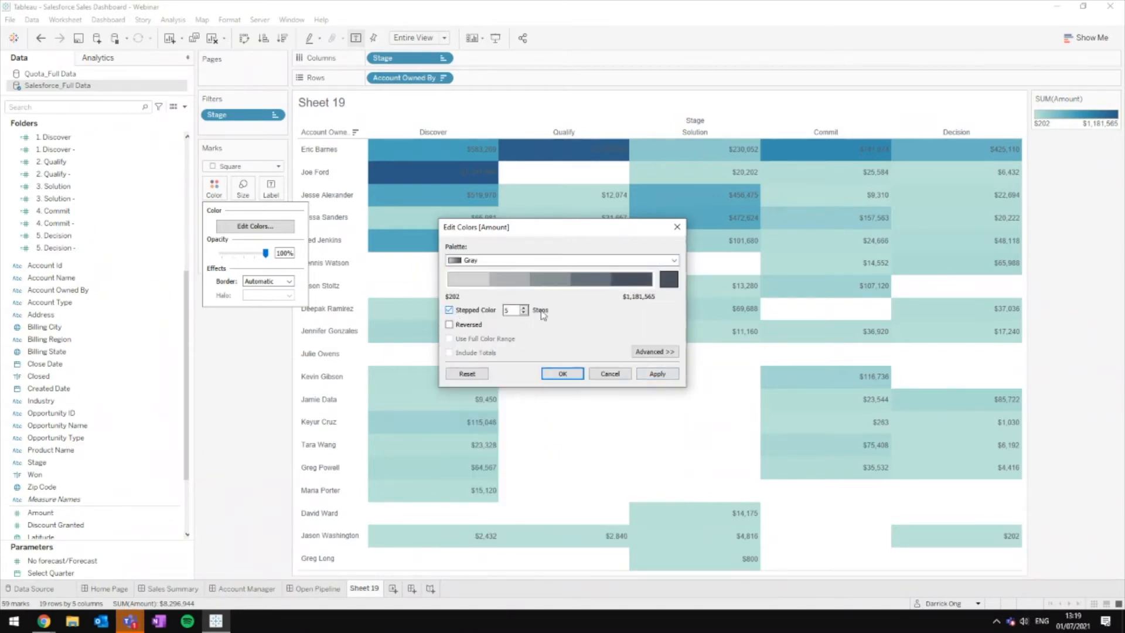
left_click(672, 378)
left_click(562, 374)
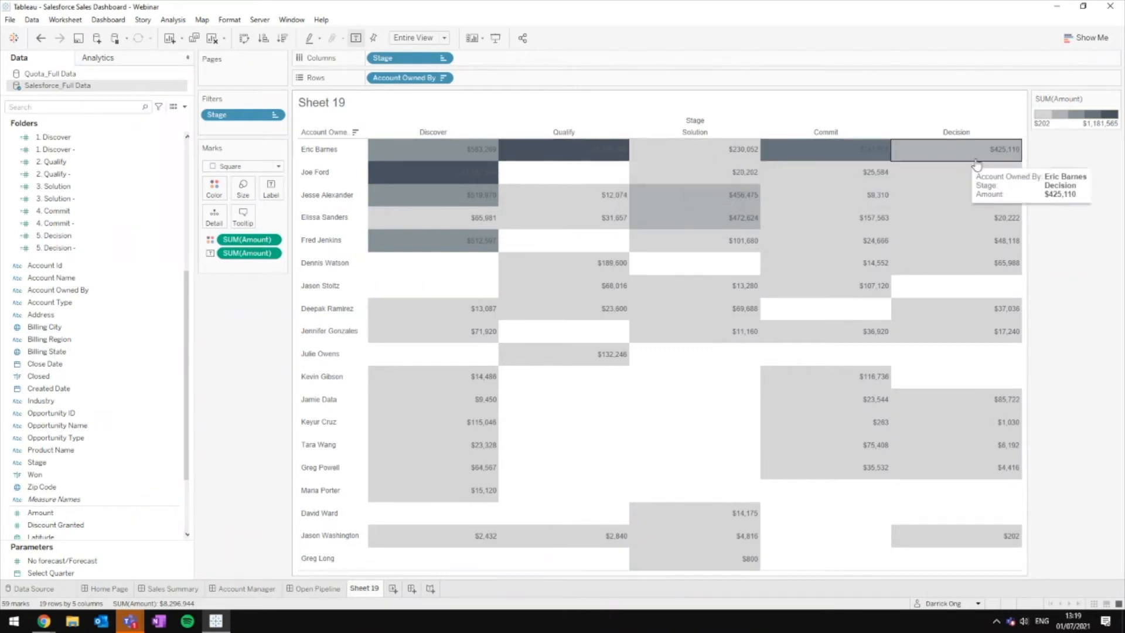
Step: Set the heatmap's amount label font colour to dark grey, then view the Open Pipeline dashboard
left_click(271, 189)
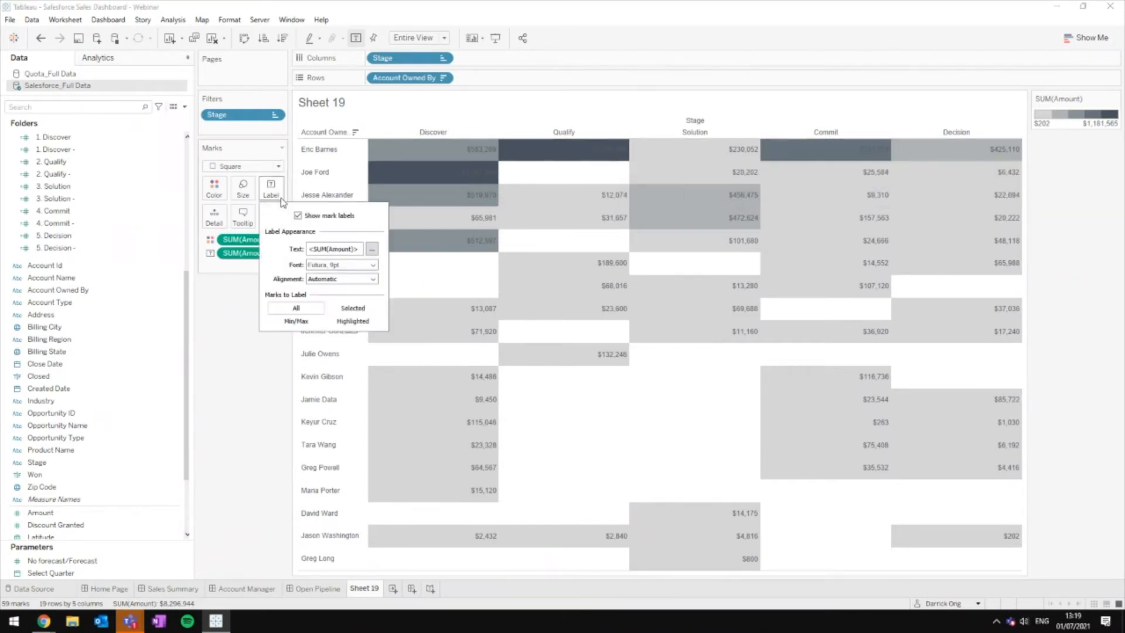
left_click(270, 189)
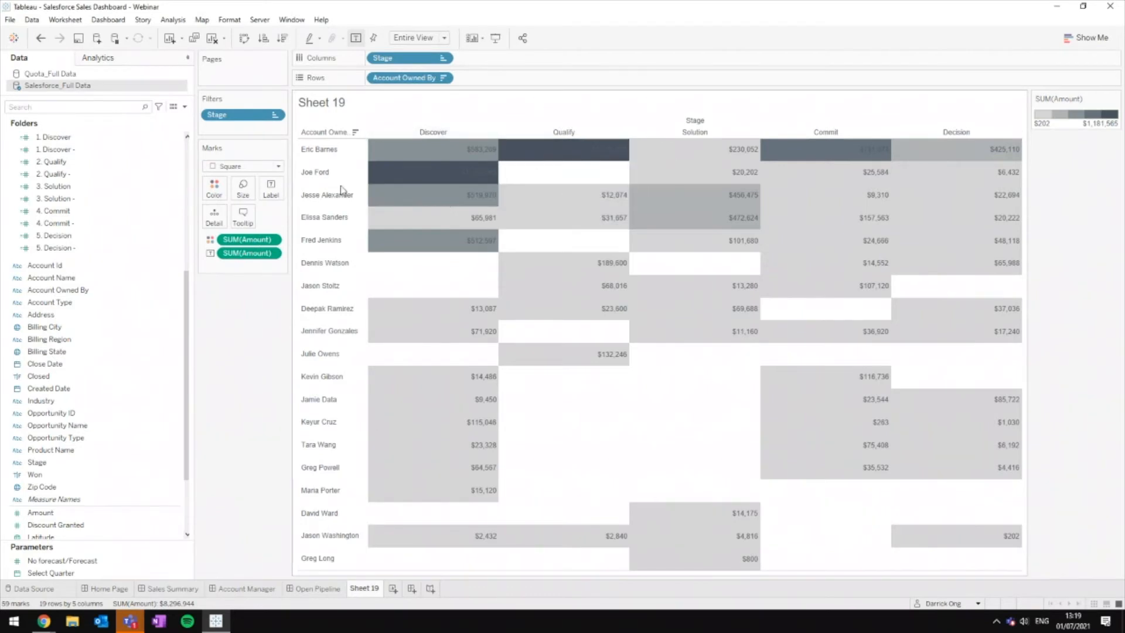
left_click(278, 196)
left_click(352, 265)
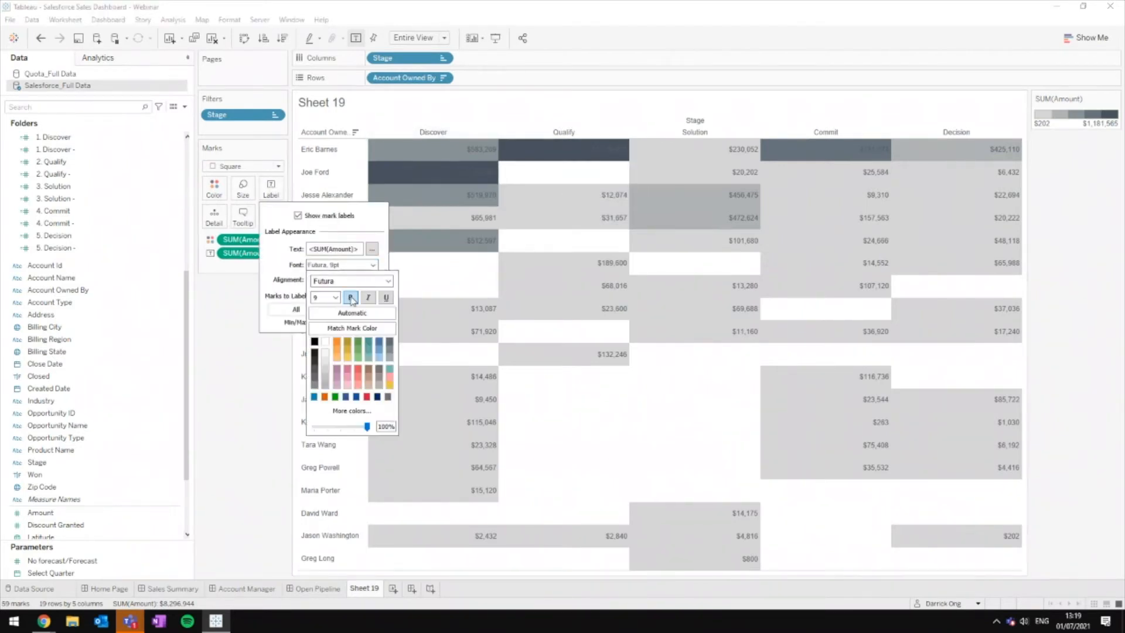
left_click(317, 348)
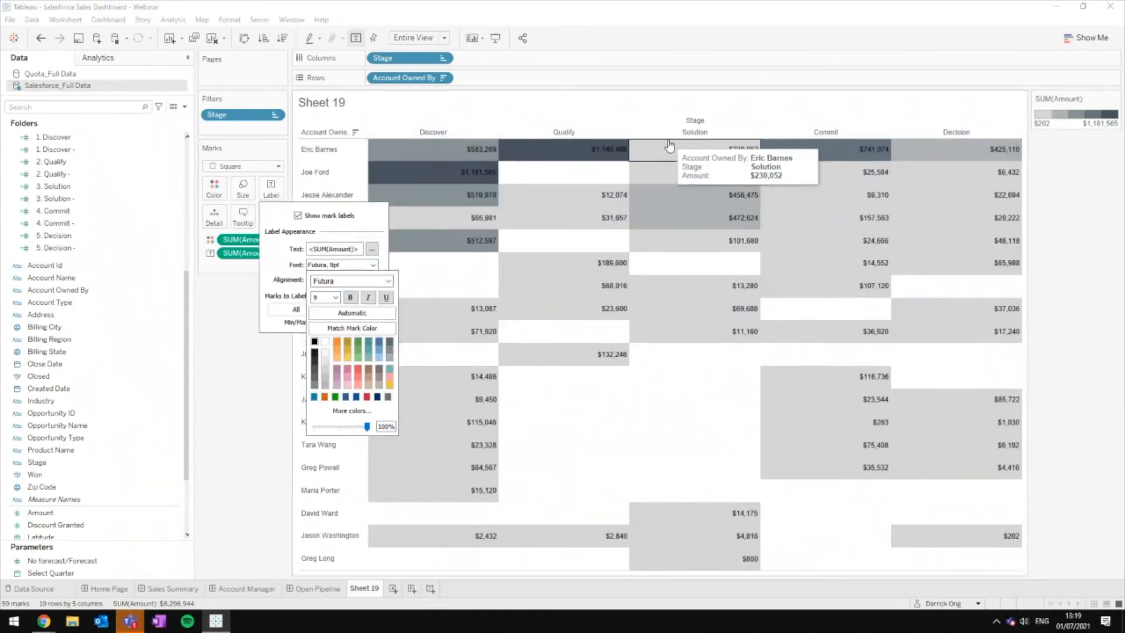
left_click(335, 342)
left_click(324, 343)
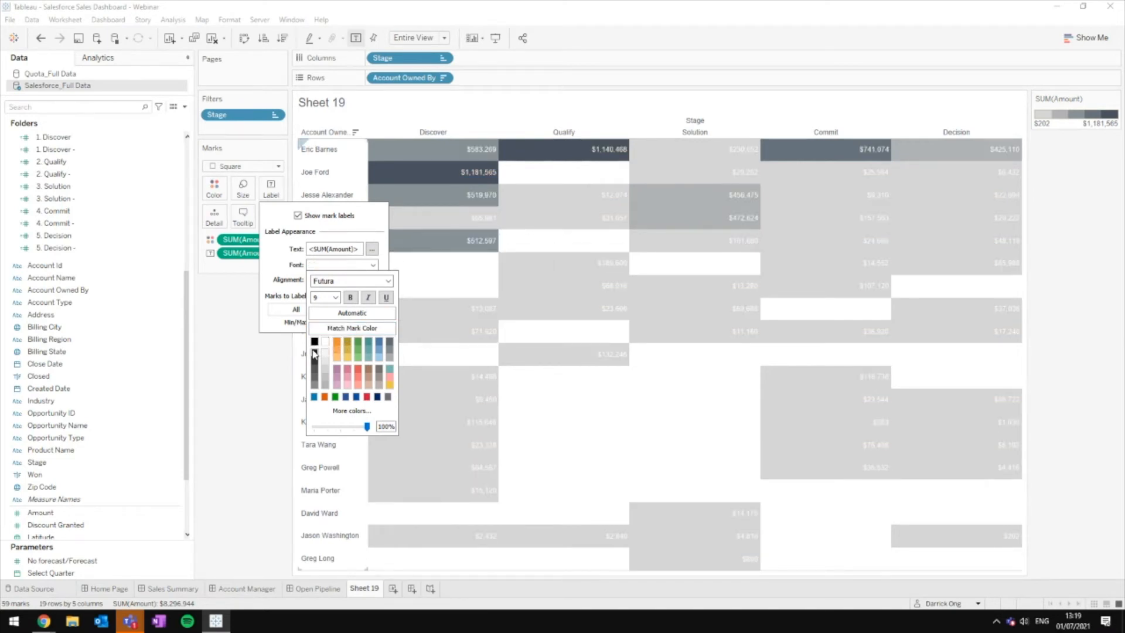
left_click(315, 354)
left_click(244, 381)
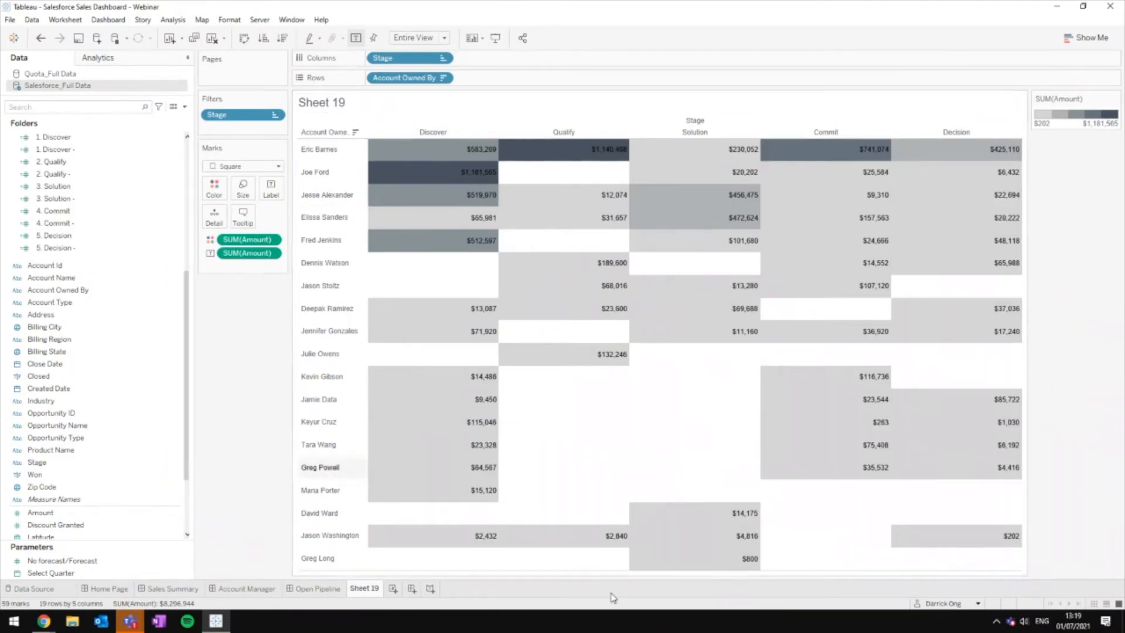
left_click(329, 590)
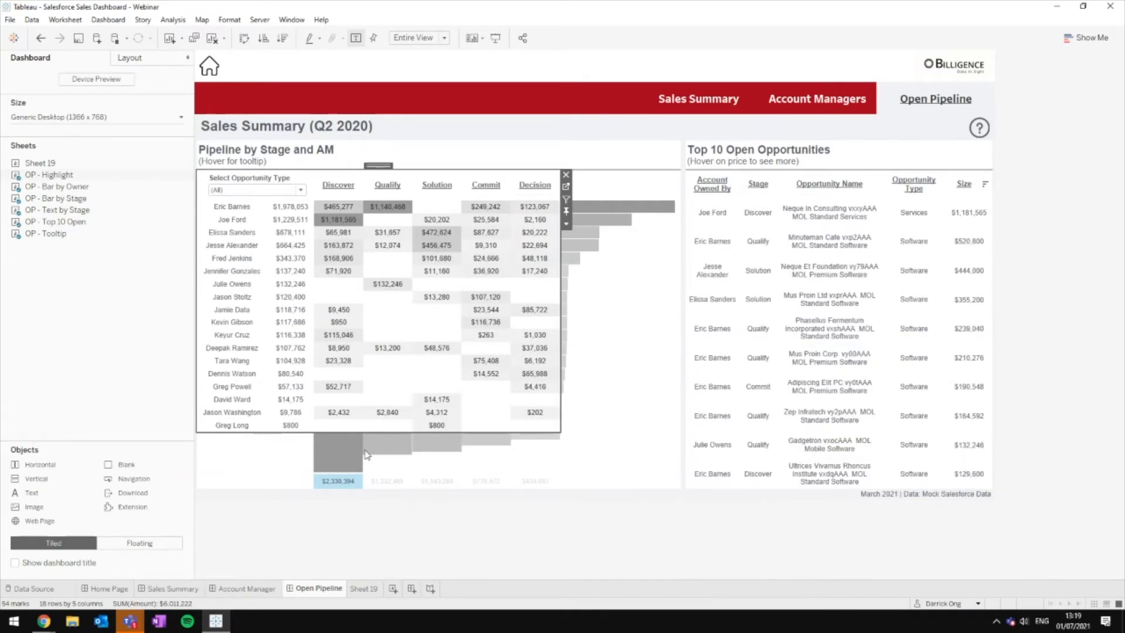
Step: Rename the Sheet 19 worksheet to 'A'
left_click(330, 483)
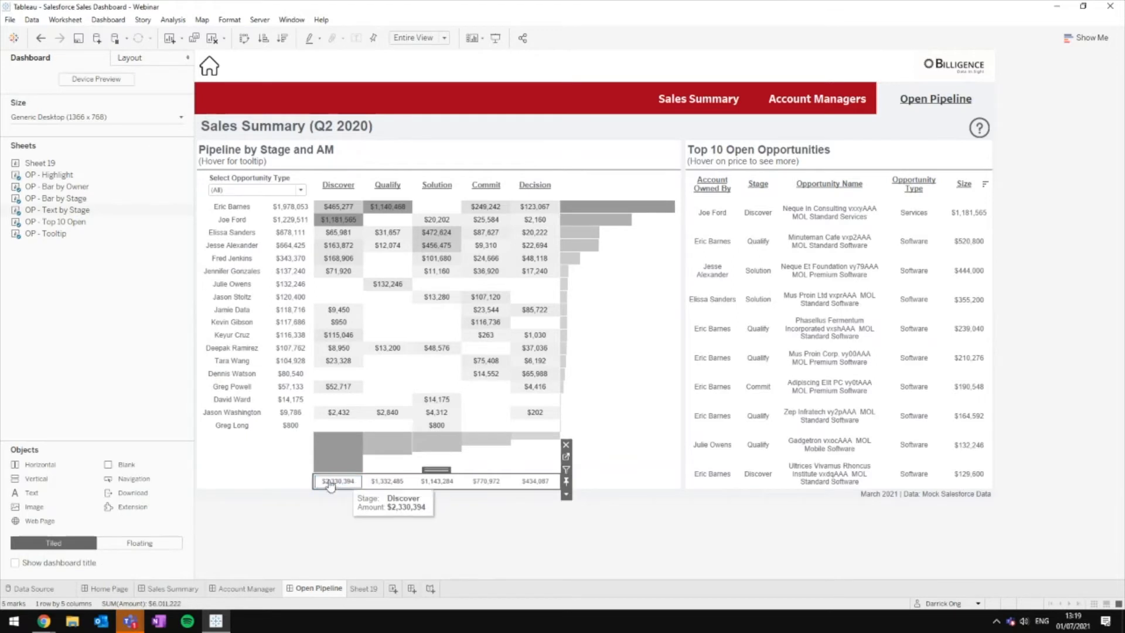
left_click(363, 588)
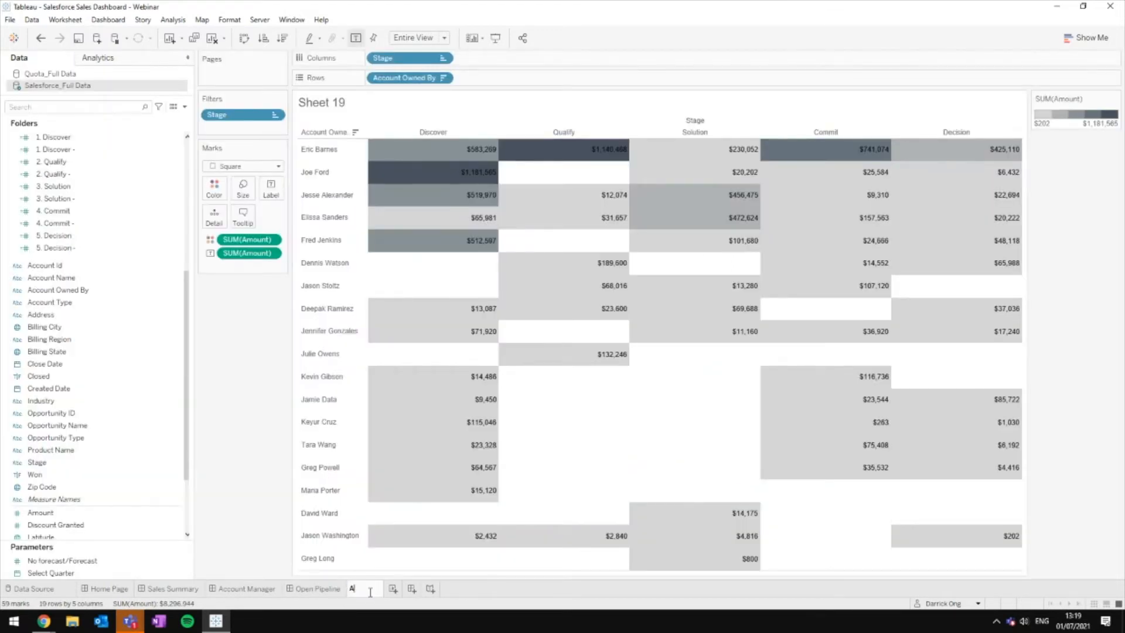
type("A")
left_click(331, 589)
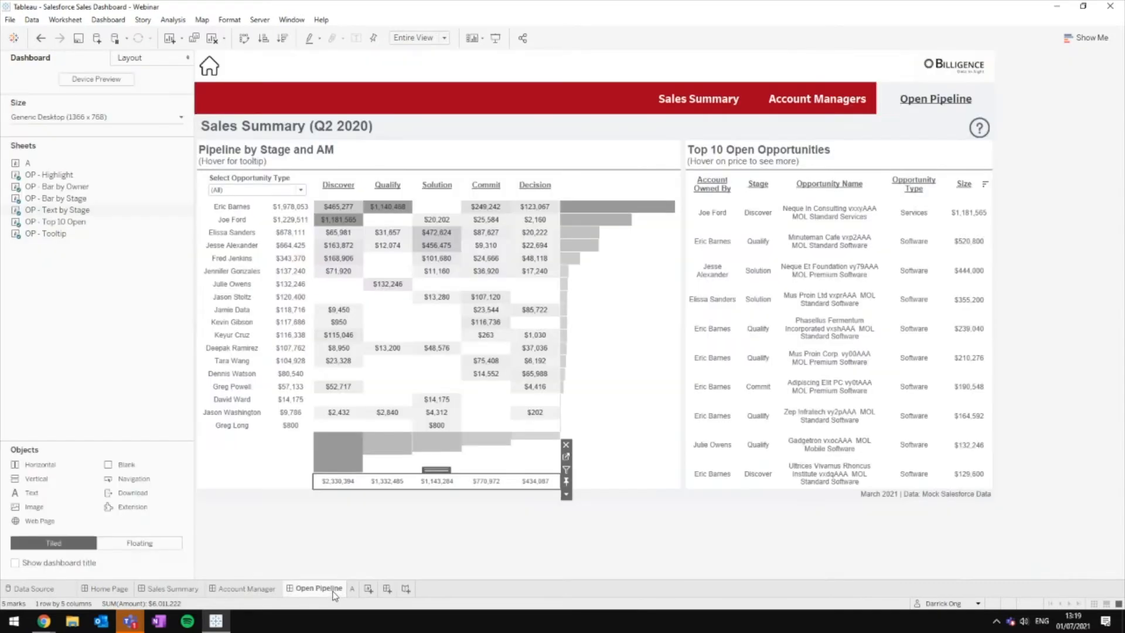
left_click(357, 590)
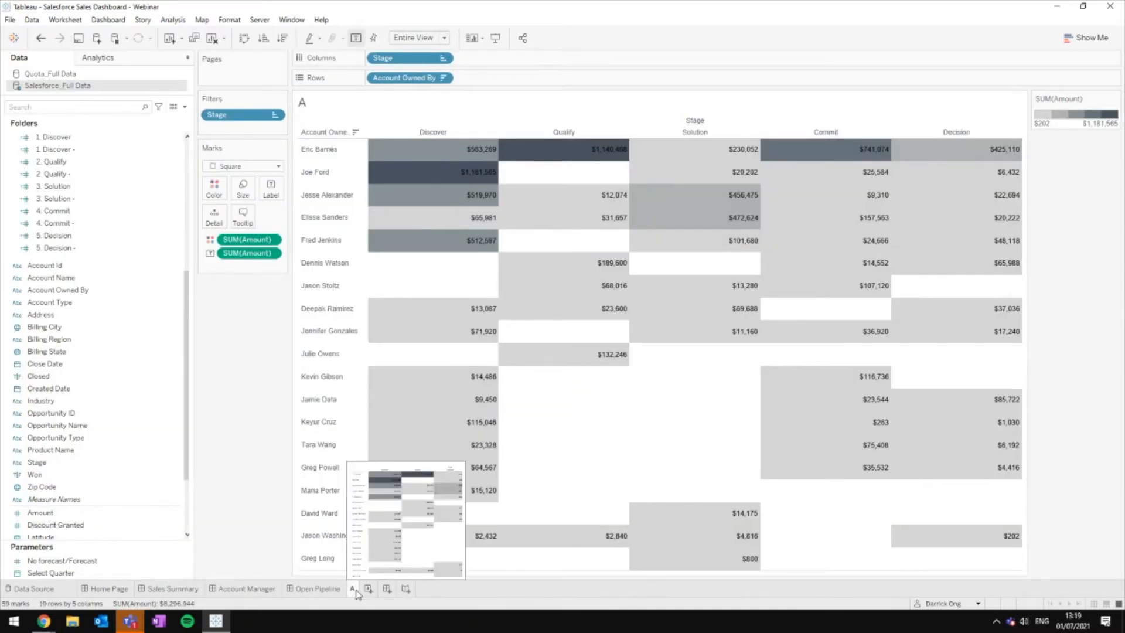
Step: Duplicate worksheet A as A (2), check the Open Pipeline dashboard, then open A (2)
right_click(354, 591)
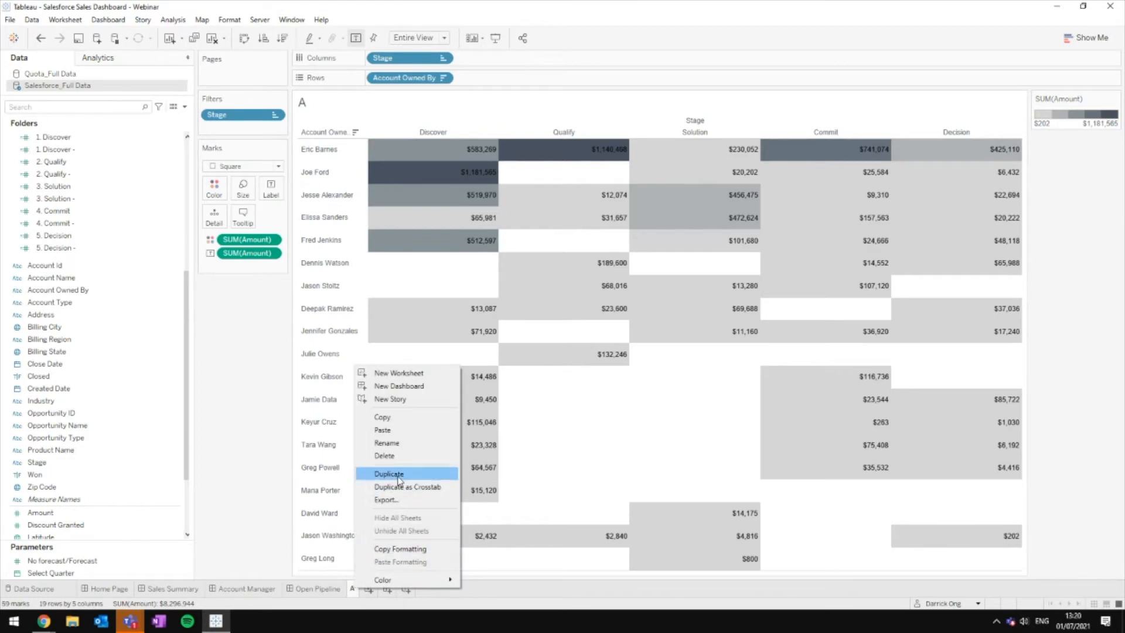
left_click(381, 473)
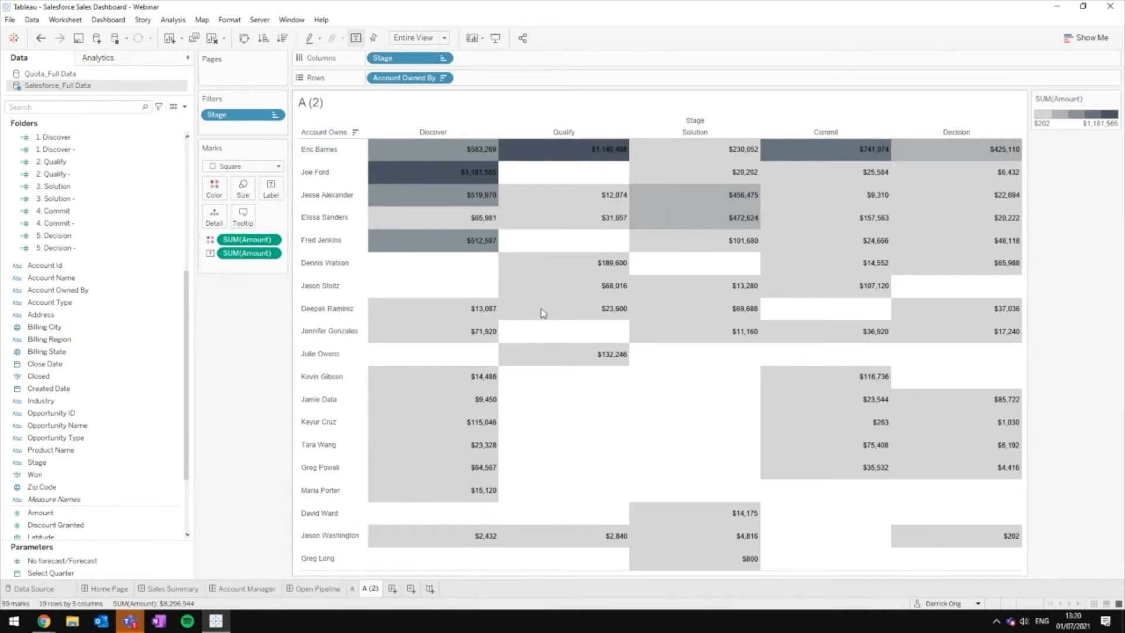
mouse_move(540, 325)
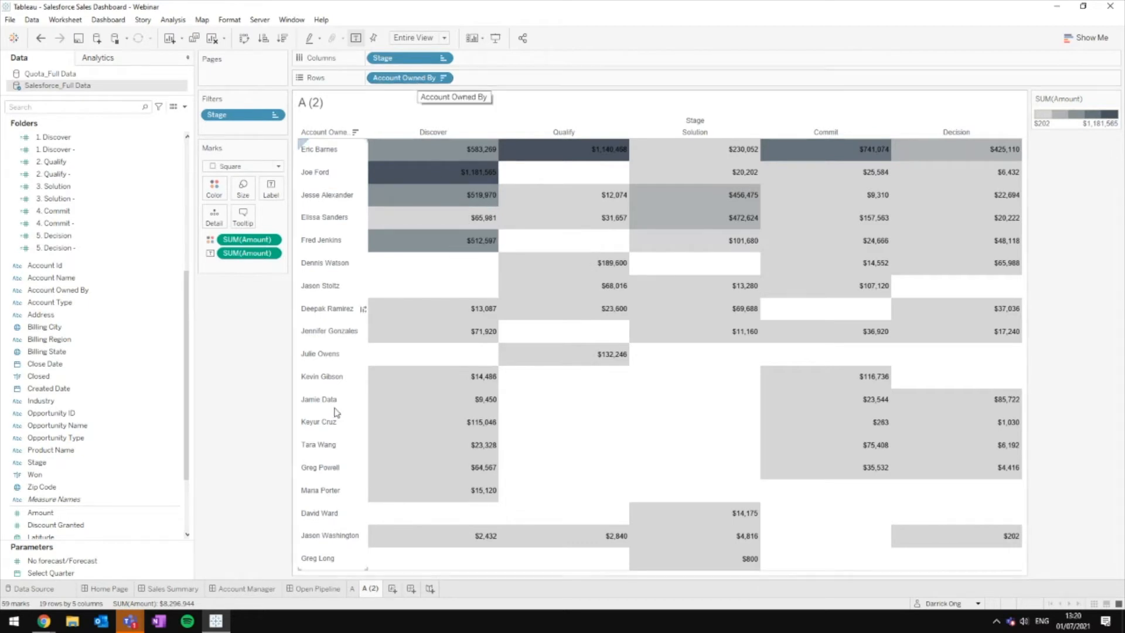
left_click(327, 589)
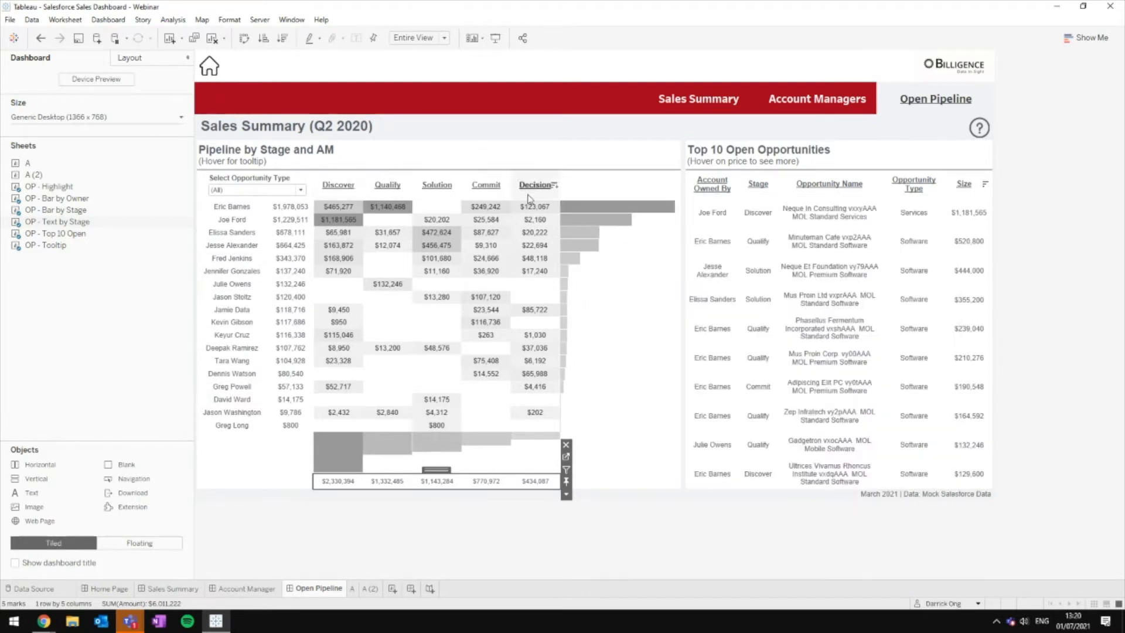
mouse_move(612, 217)
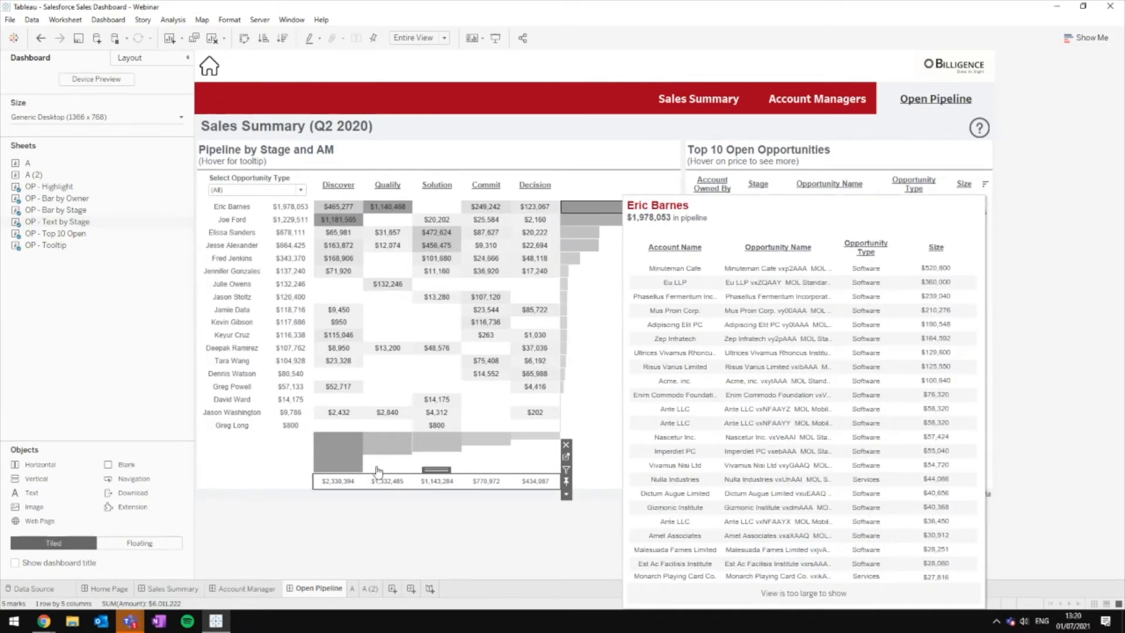
left_click(615, 211)
left_click(369, 588)
Step: Remove Stage from the columns and plot SUM(Amount) as horizontal bars per account owner
left_click_drag(411, 62, 554, 23)
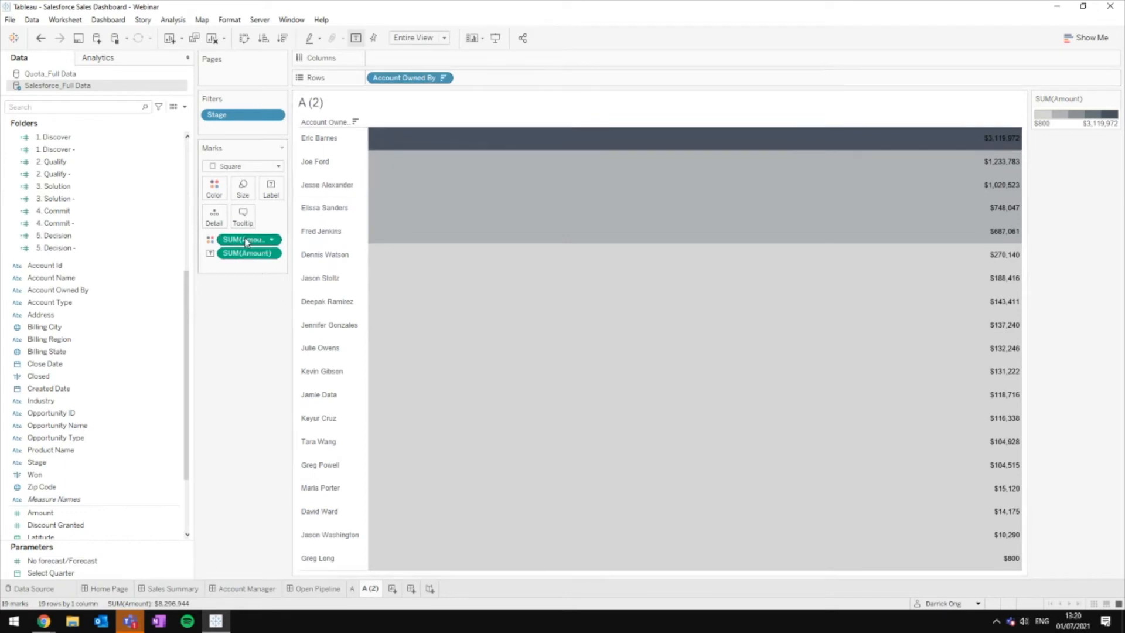
left_click_drag(246, 239, 399, 59)
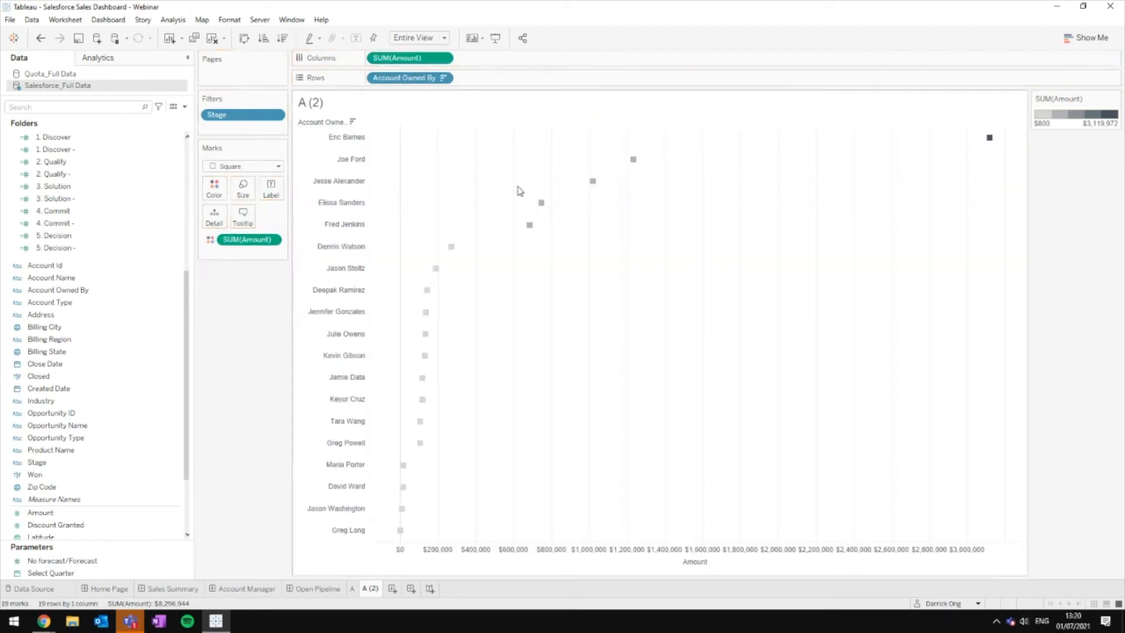
left_click(244, 165)
left_click(244, 193)
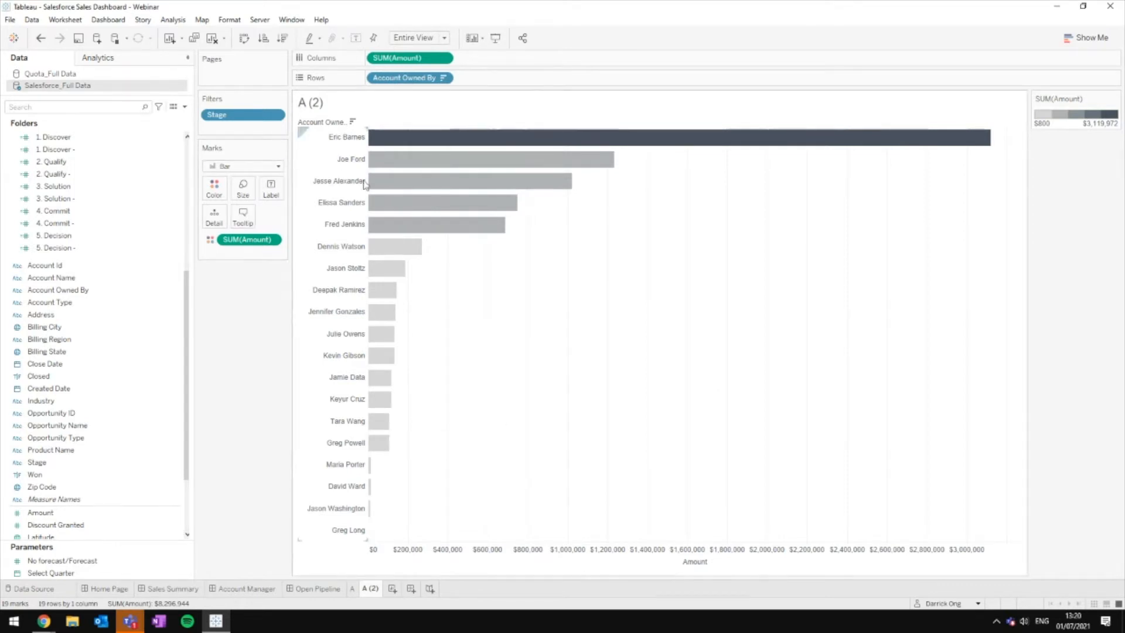
Step: Hide the Amount axis header and rename the sheet to B
right_click(785, 563)
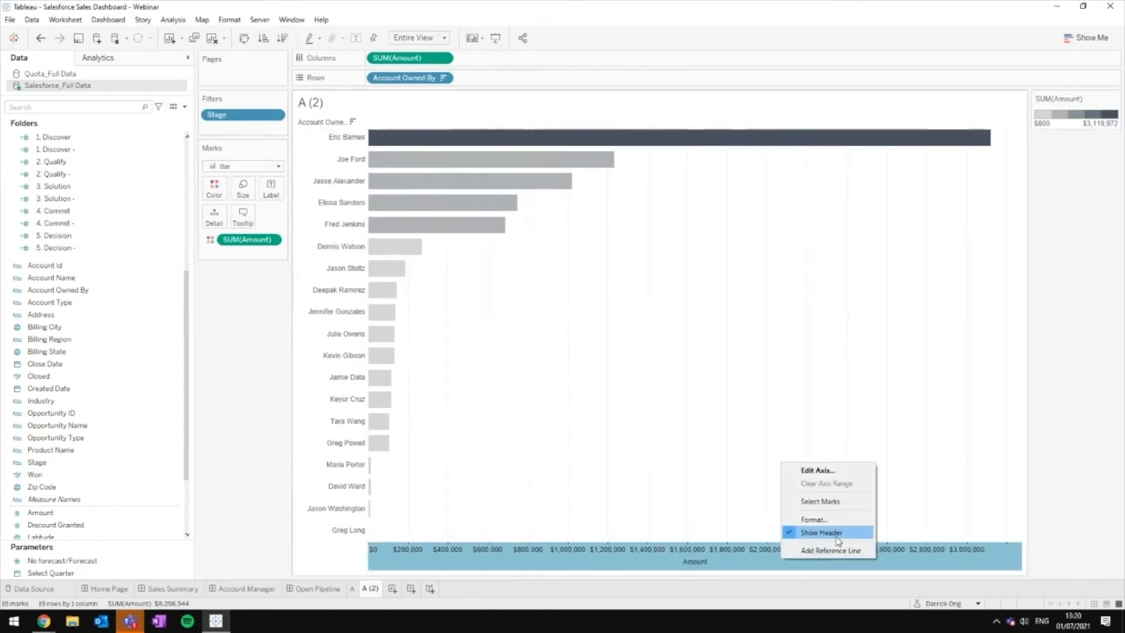
left_click(842, 533)
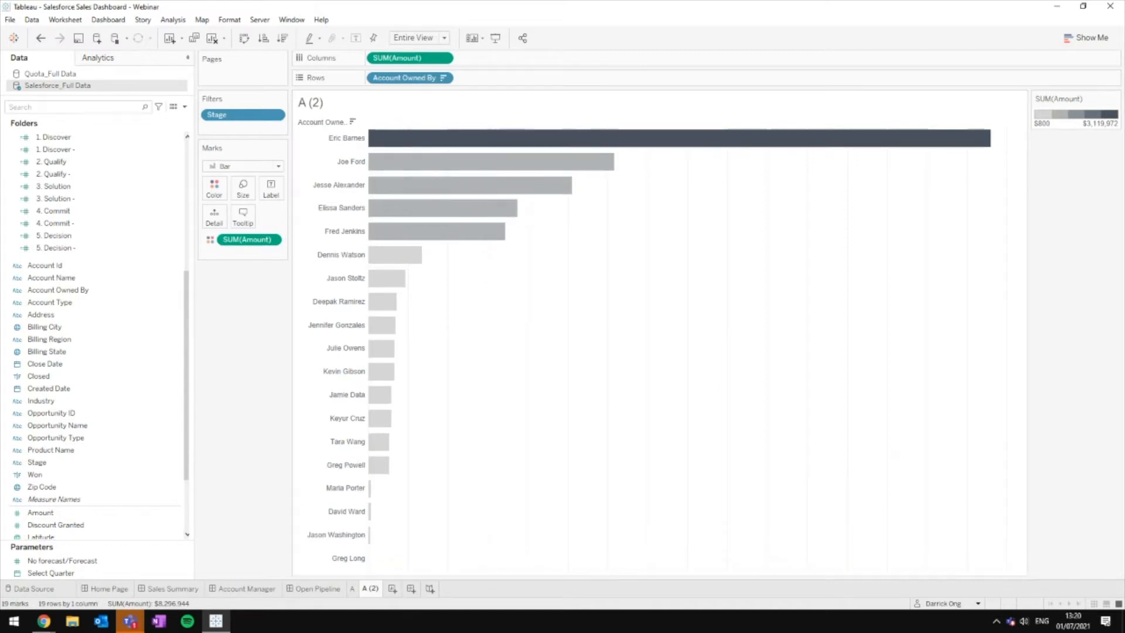
double_click(374, 589)
key("Return")
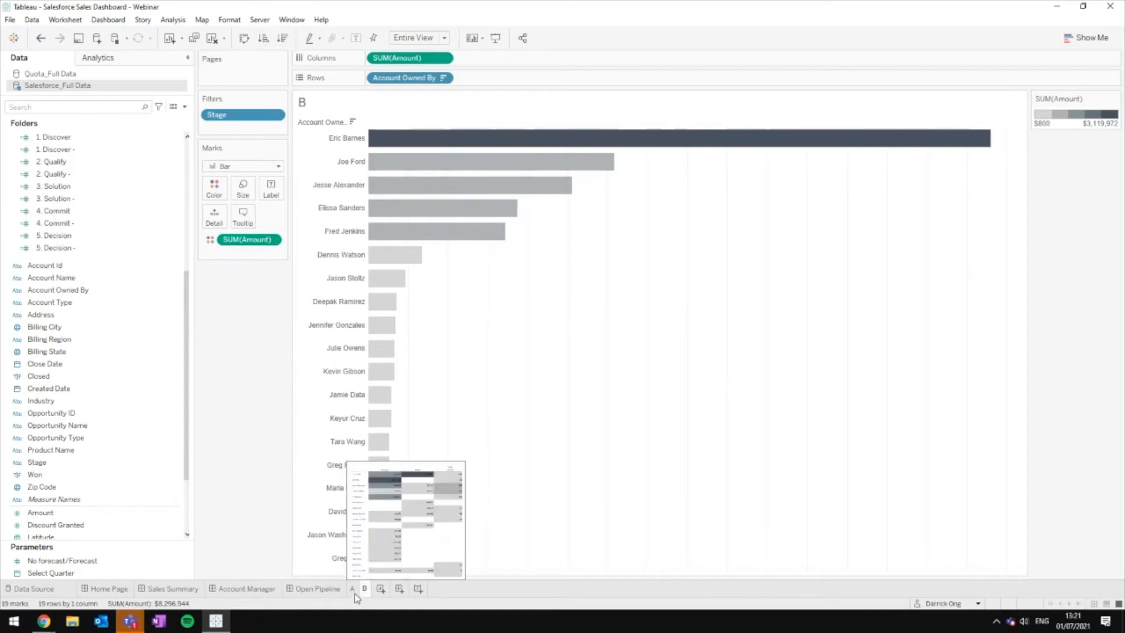
Step: Duplicate sheet A, drop Account Owned By from Rows, and chart SUM(Amount) by Stage as bars
left_click(325, 593)
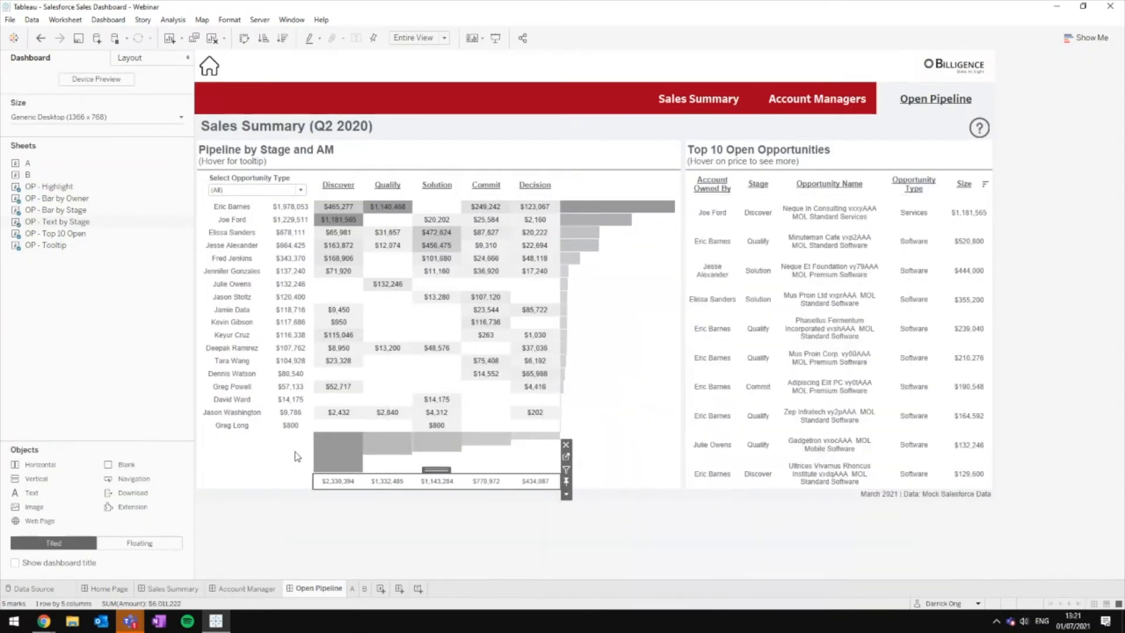
mouse_move(319, 466)
right_click(353, 589)
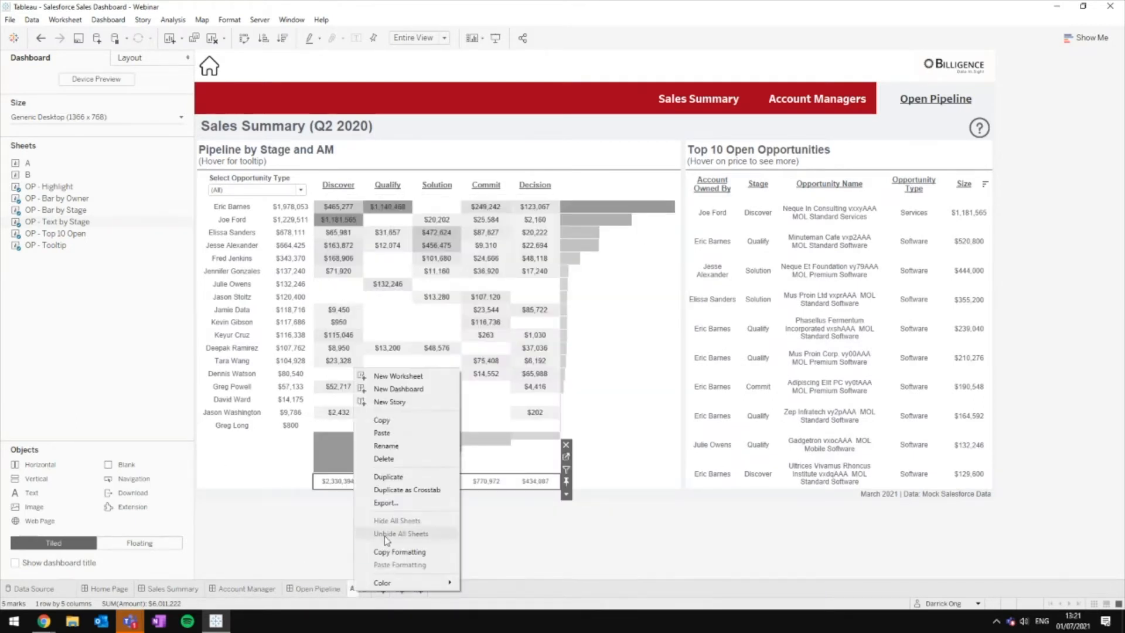
left_click(391, 477)
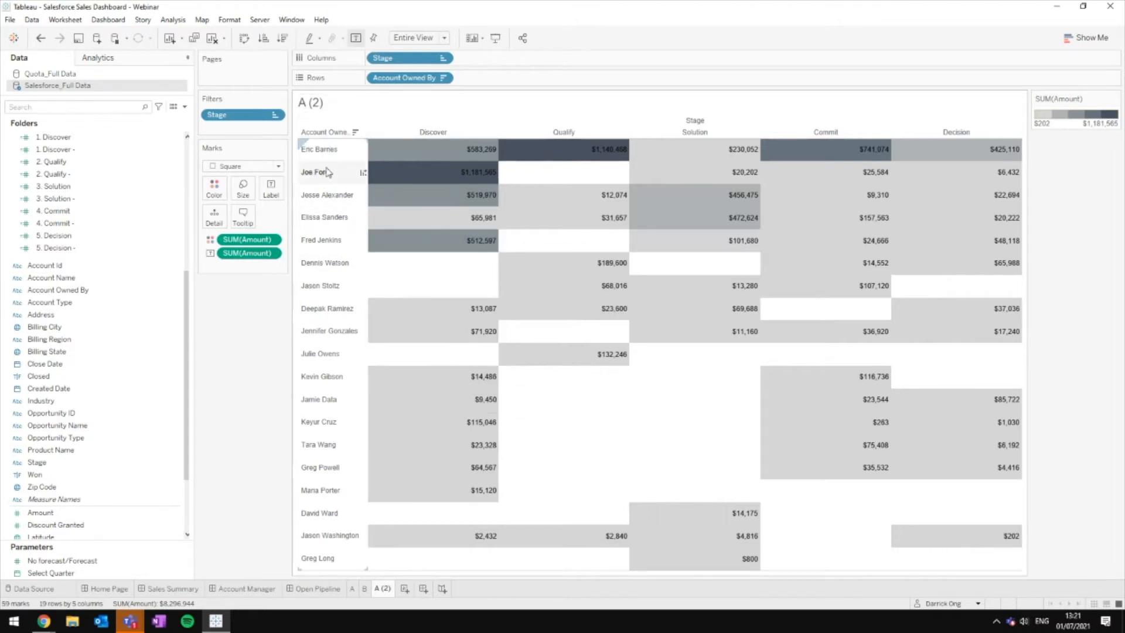
left_click_drag(417, 81, 657, 15)
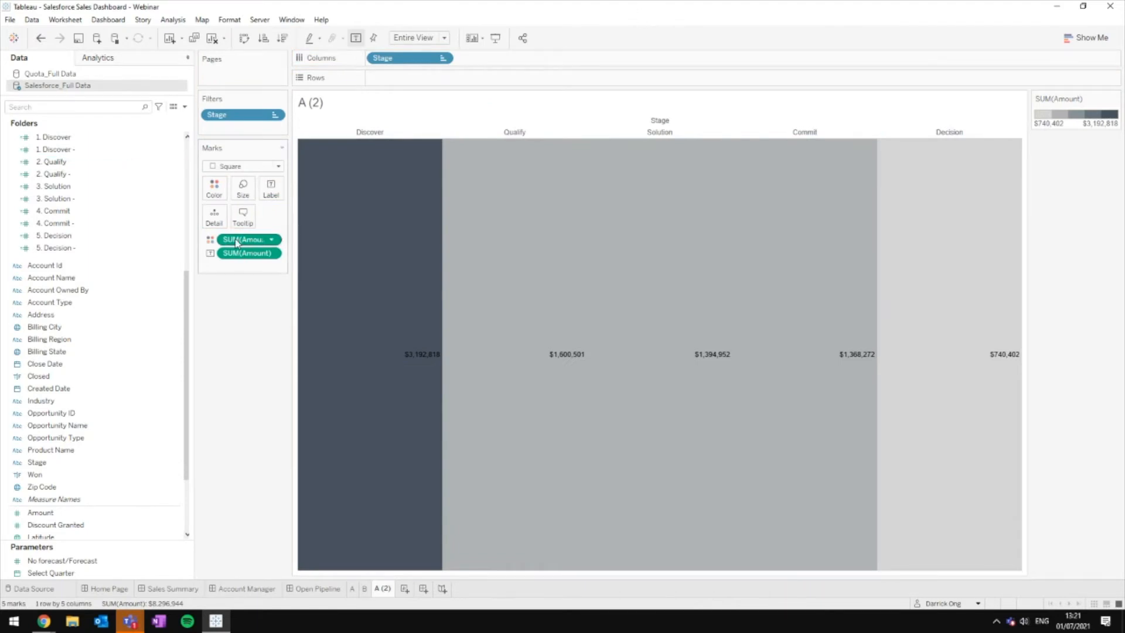
left_click_drag(236, 253, 387, 75)
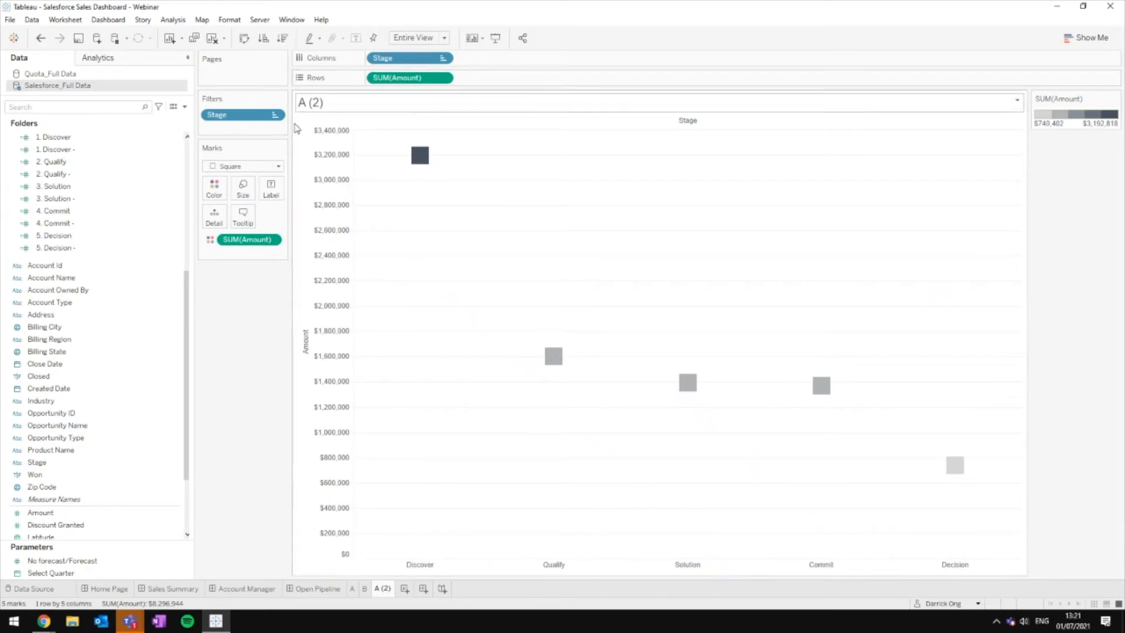
left_click(257, 166)
left_click(257, 192)
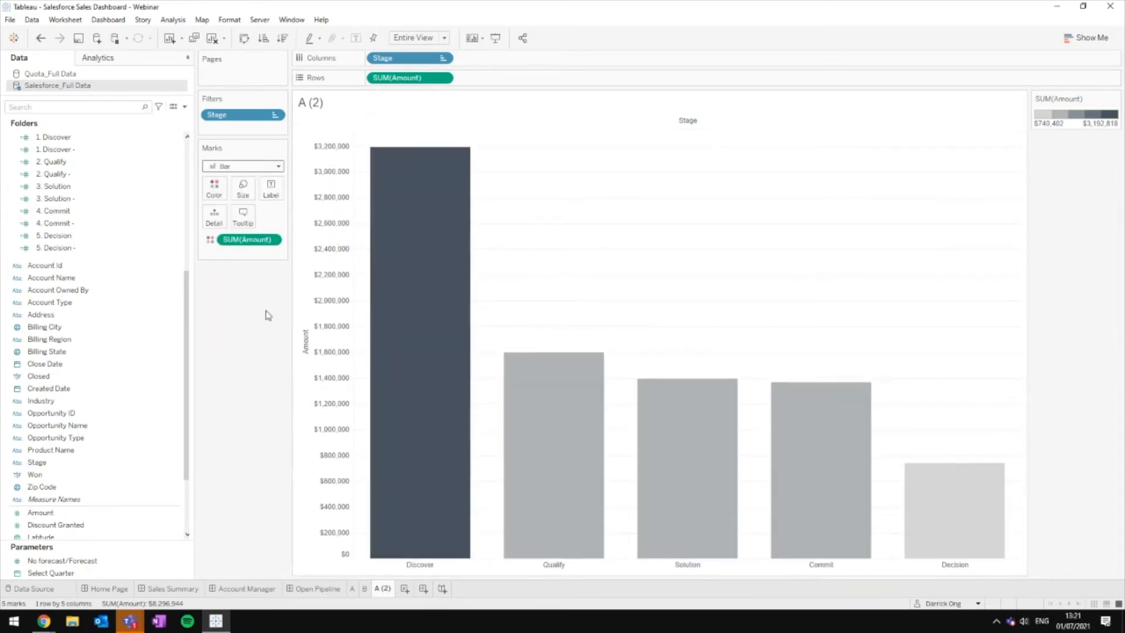
Step: Reverse the Amount axis so bars hang downward and hide its header, then show the Open Pipeline dashboard
left_click(333, 588)
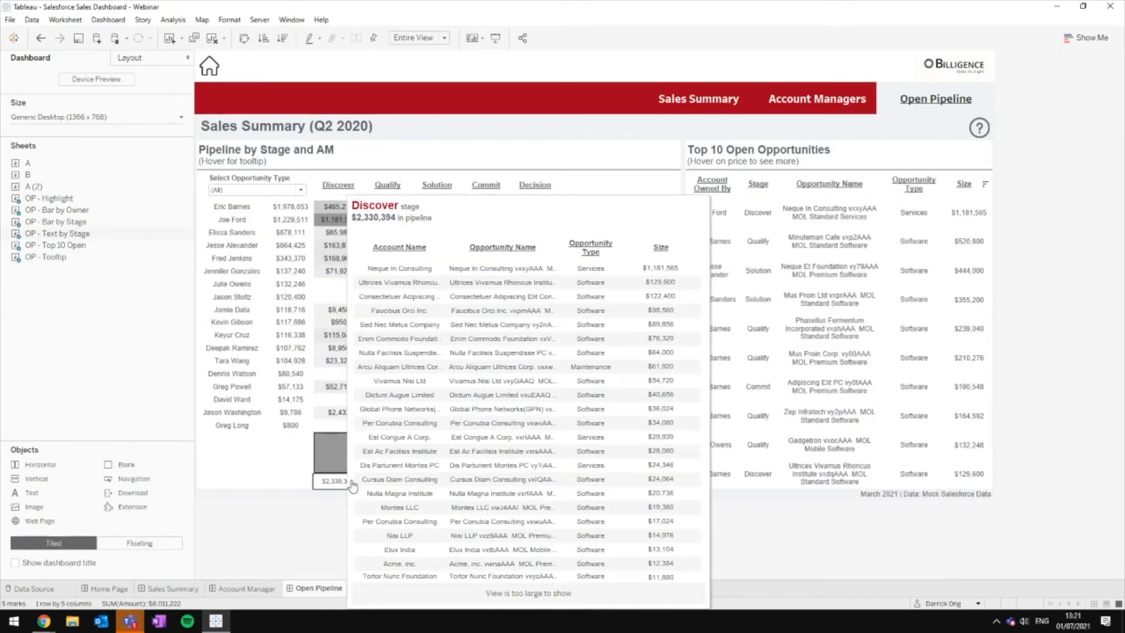
mouse_move(339, 452)
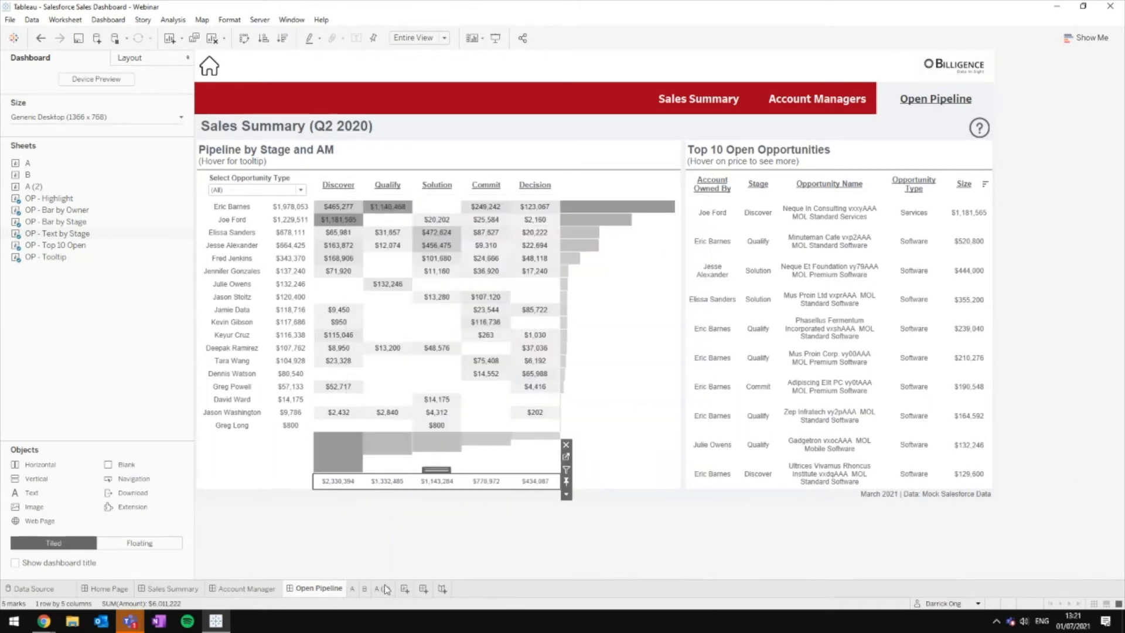
left_click(386, 588)
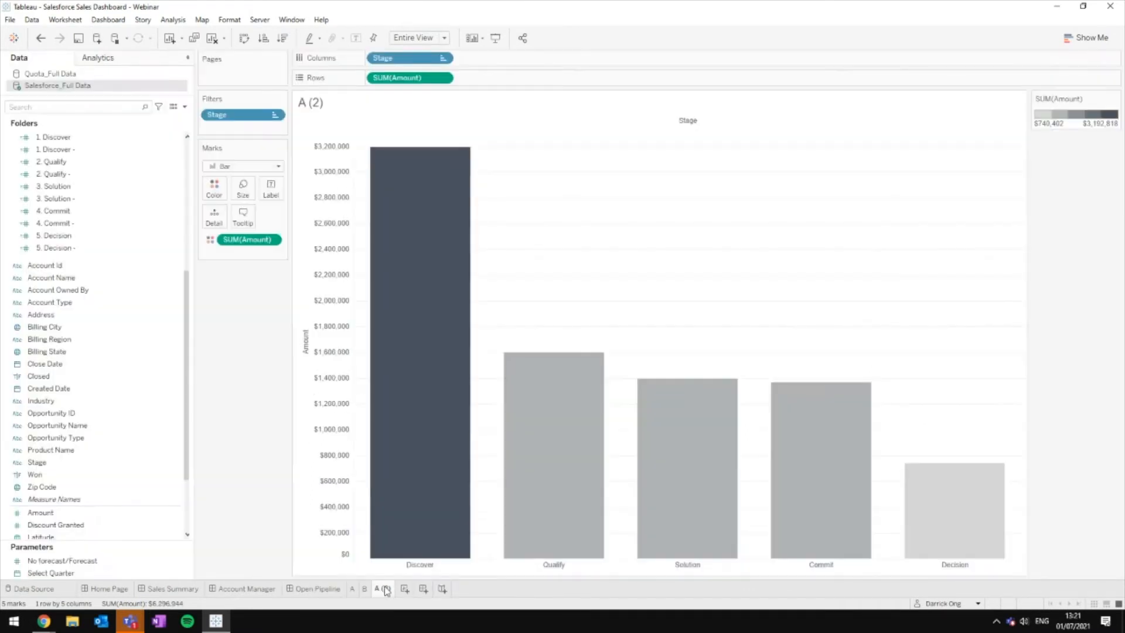
right_click(325, 274)
left_click(340, 279)
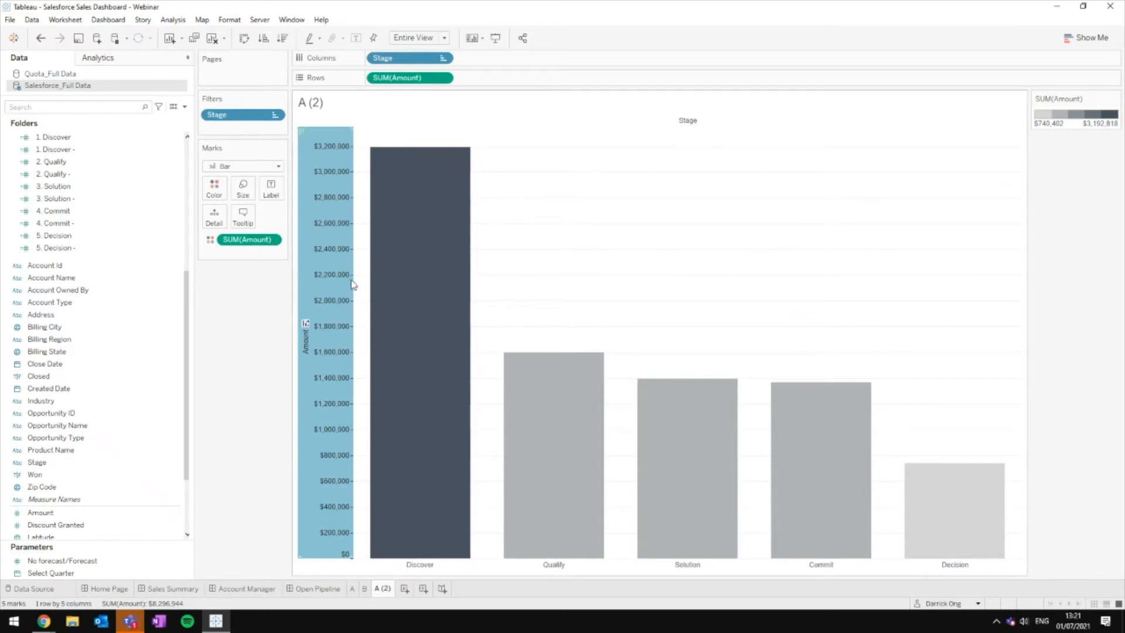
left_click(447, 312)
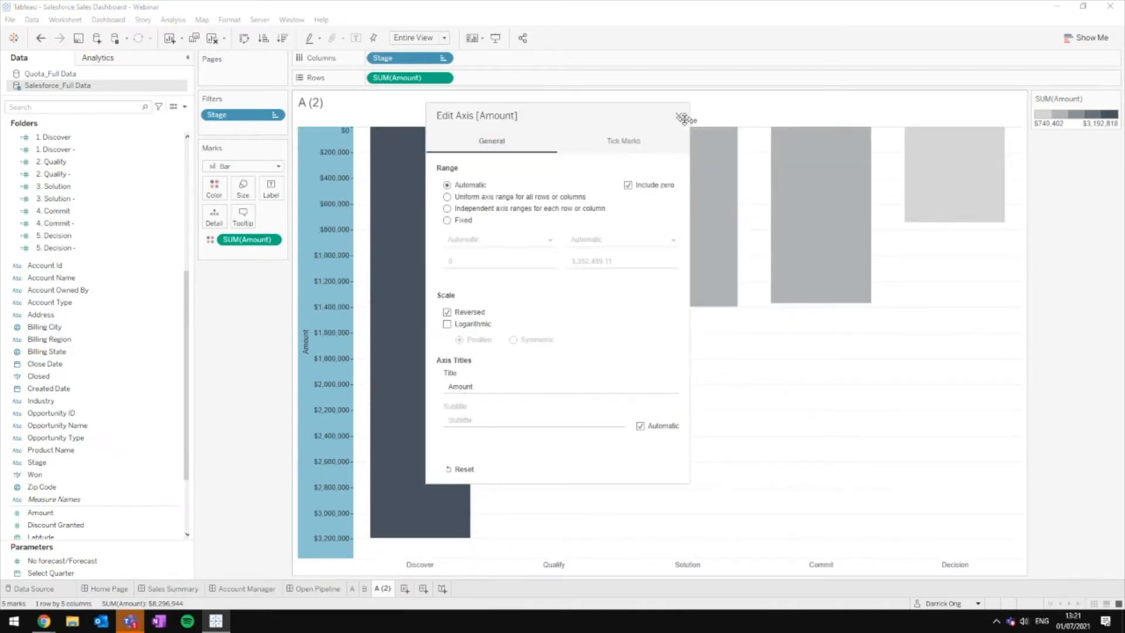
left_click(681, 117)
right_click(302, 287)
right_click(315, 326)
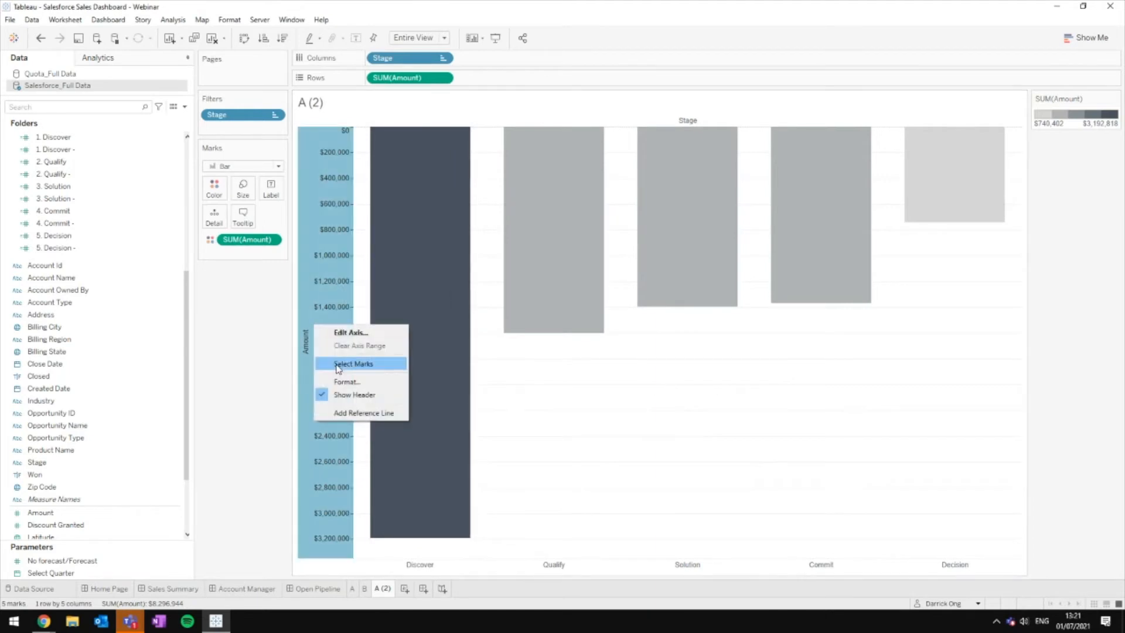
left_click(347, 394)
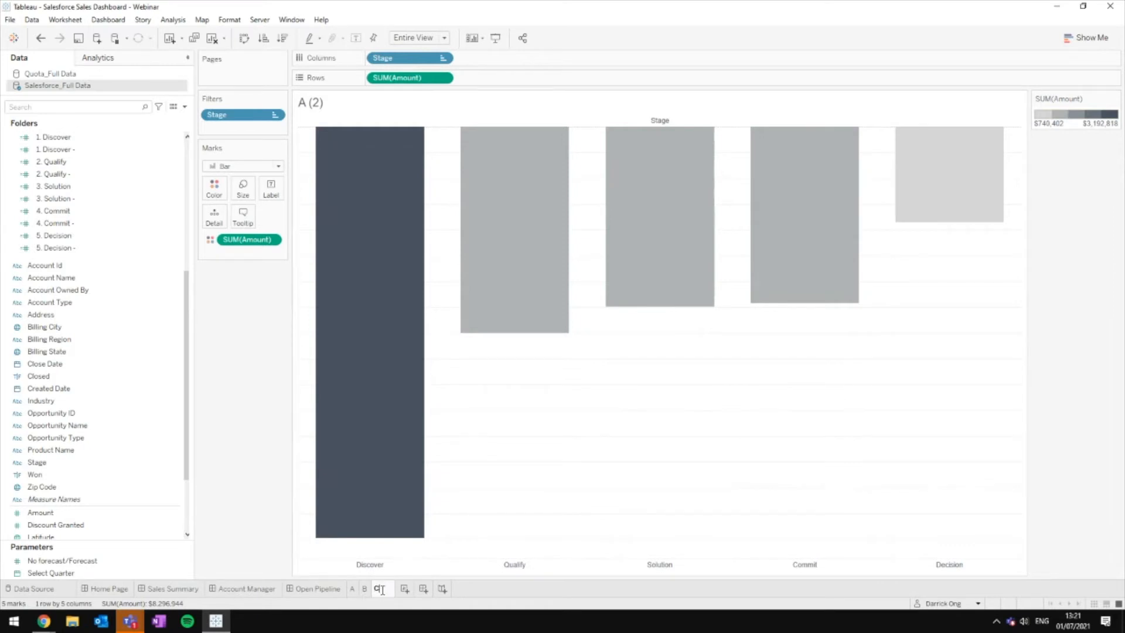
left_click(328, 590)
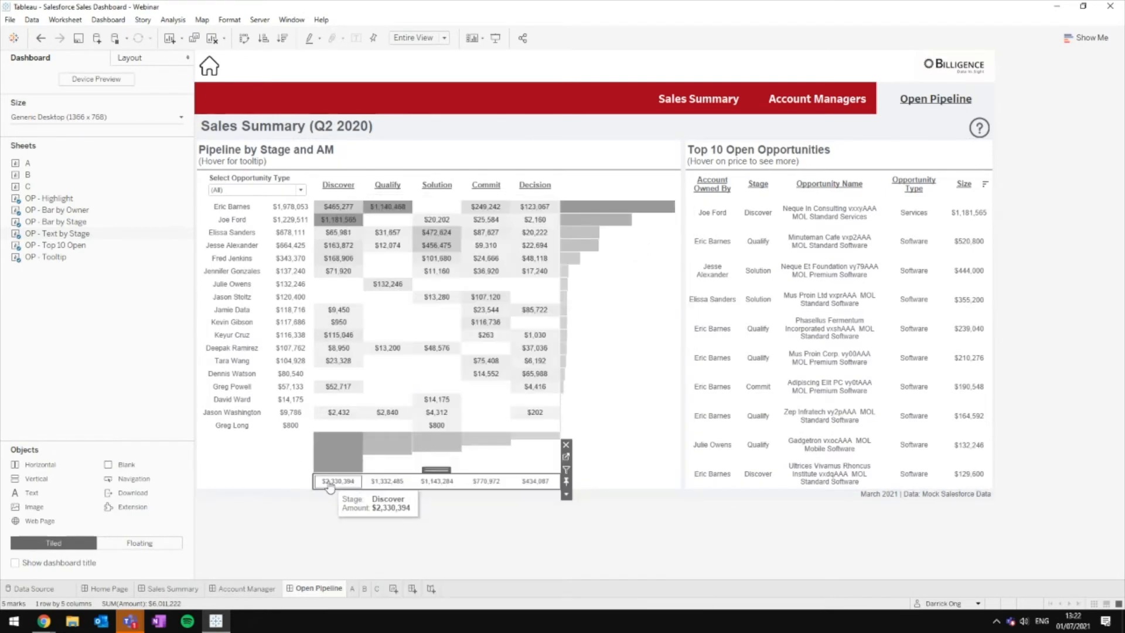
Step: Duplicate sheet C as sheet D, showing SUM(Amount) per Stage as text labels
mouse_move(403, 451)
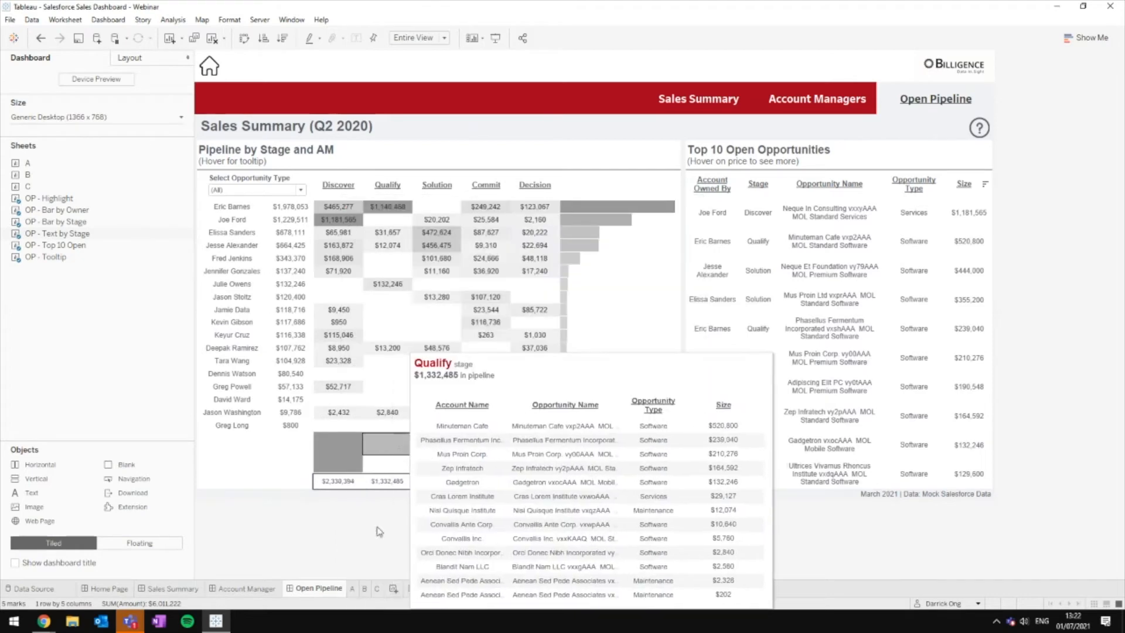
mouse_move(358, 457)
left_click(376, 588)
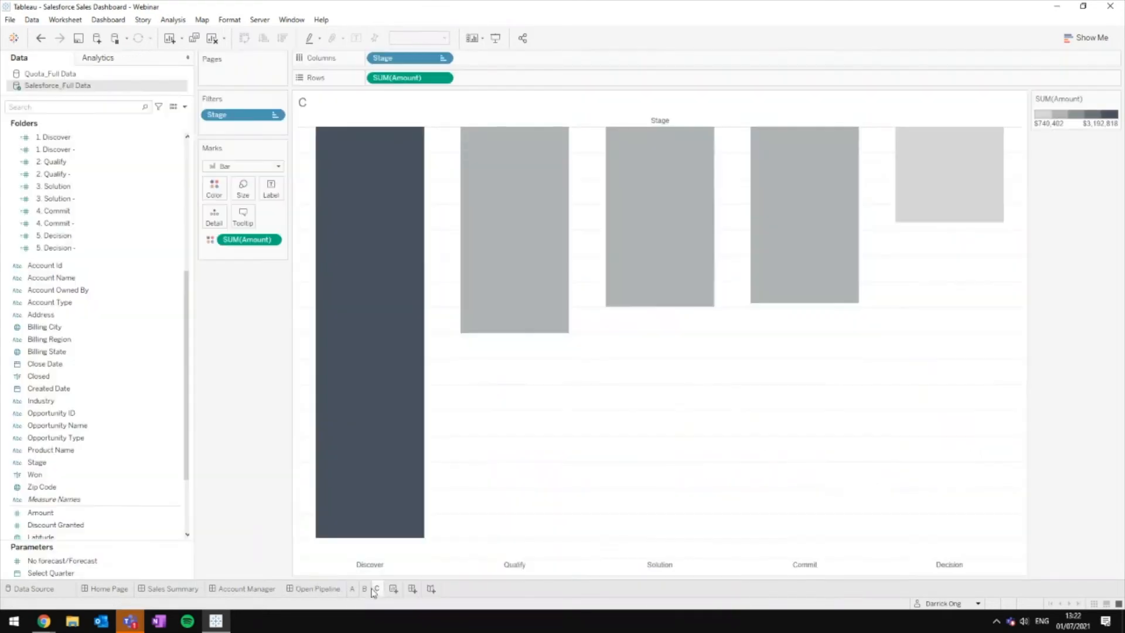
right_click(375, 588)
left_click(410, 474)
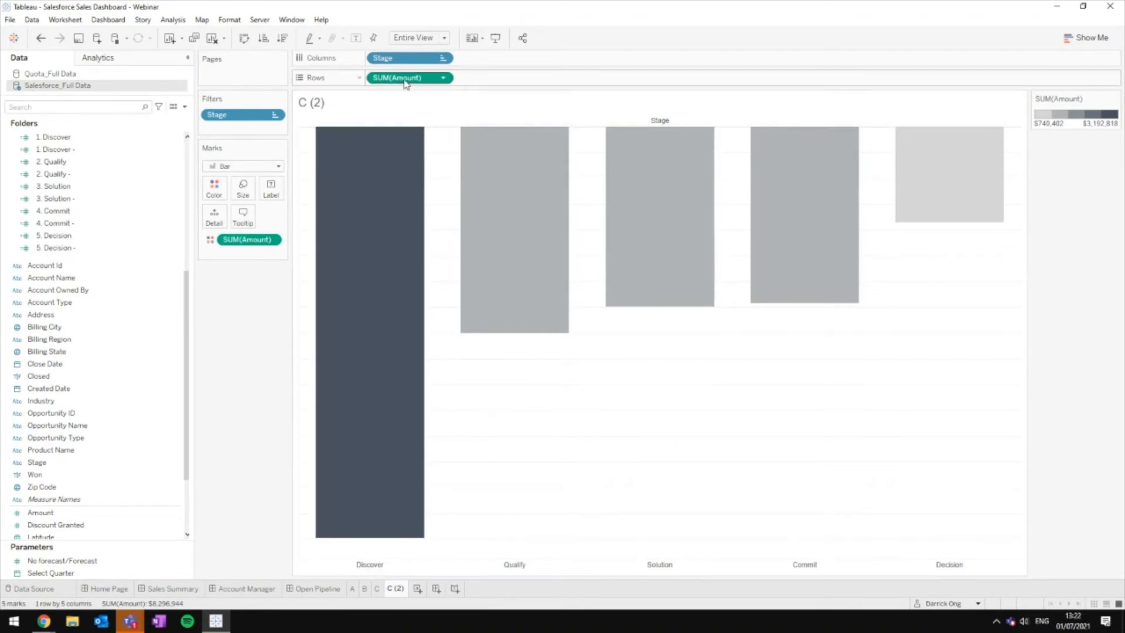
left_click_drag(405, 78, 274, 196)
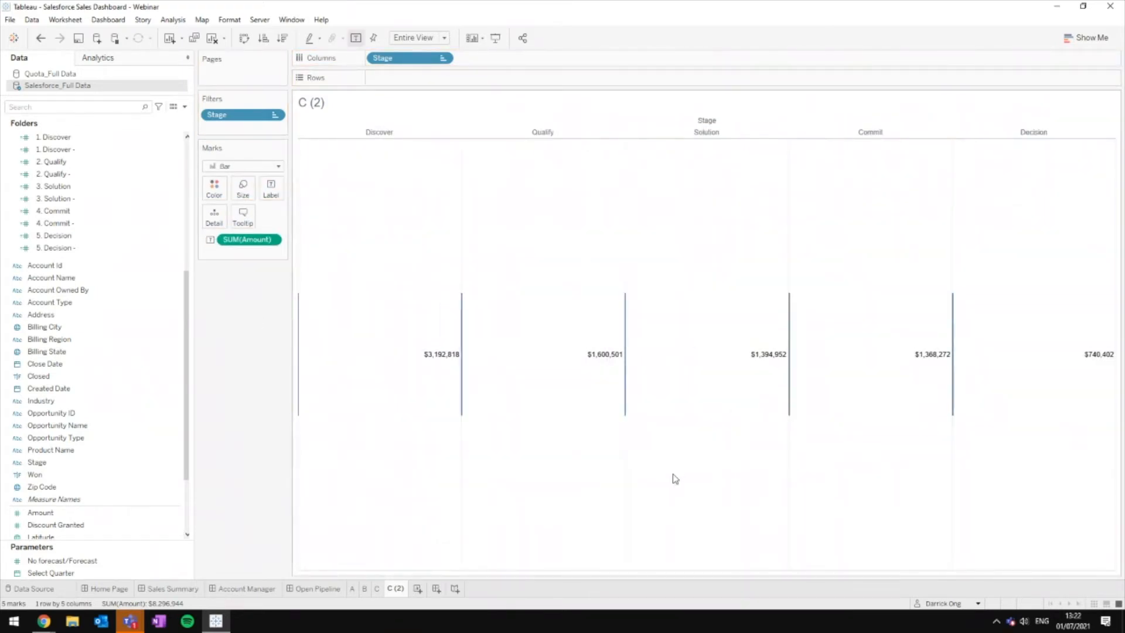
left_click(243, 166)
left_click(234, 176)
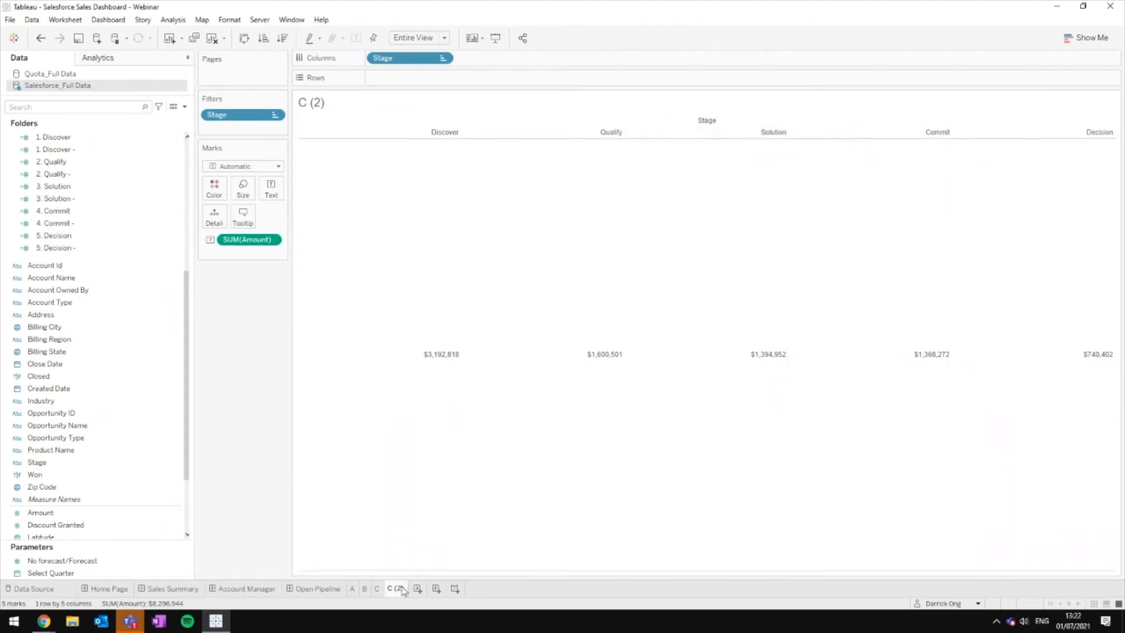
key("Return")
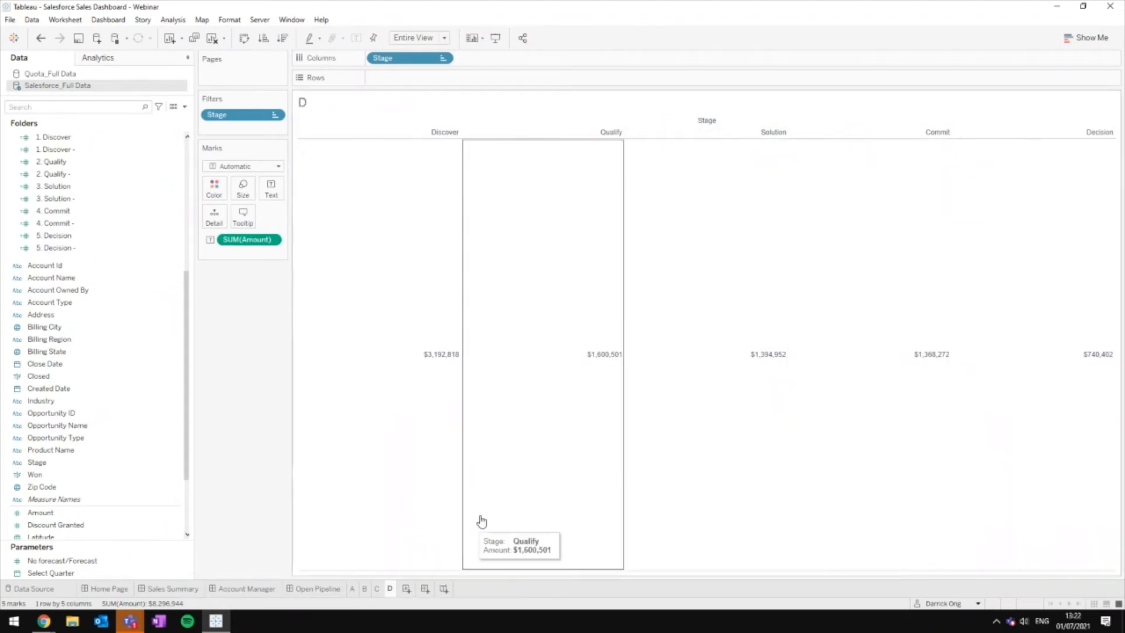
Step: Review the Open Pipeline dashboard and sheets A–D, then create a blank Dashboard 5
left_click(343, 586)
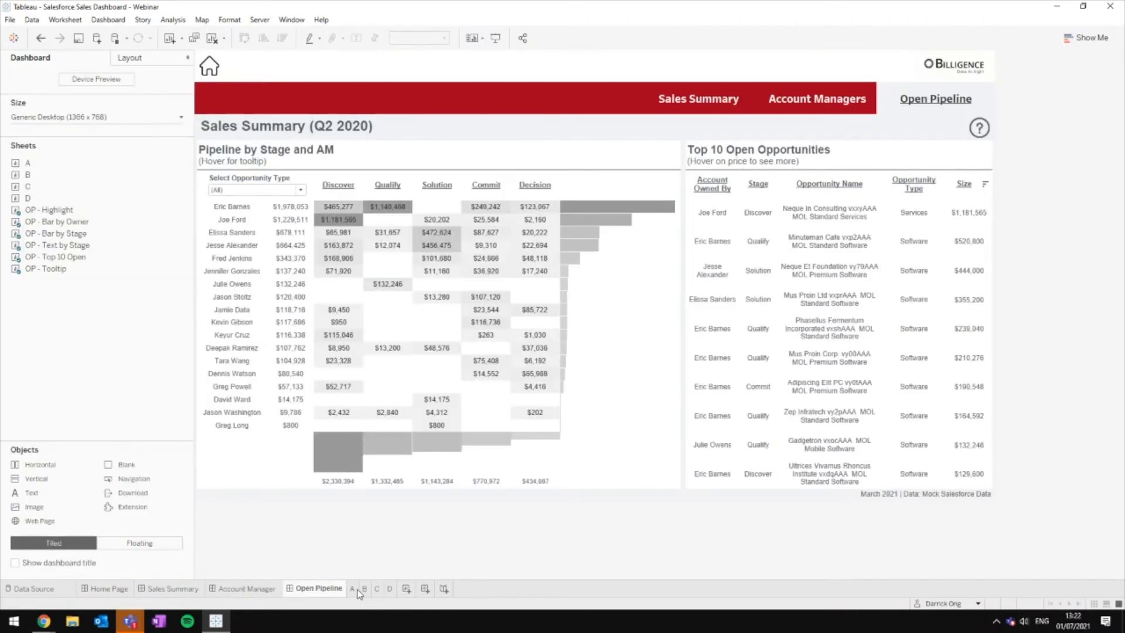
left_click(353, 589)
left_click(365, 589)
left_click(378, 589)
left_click(390, 589)
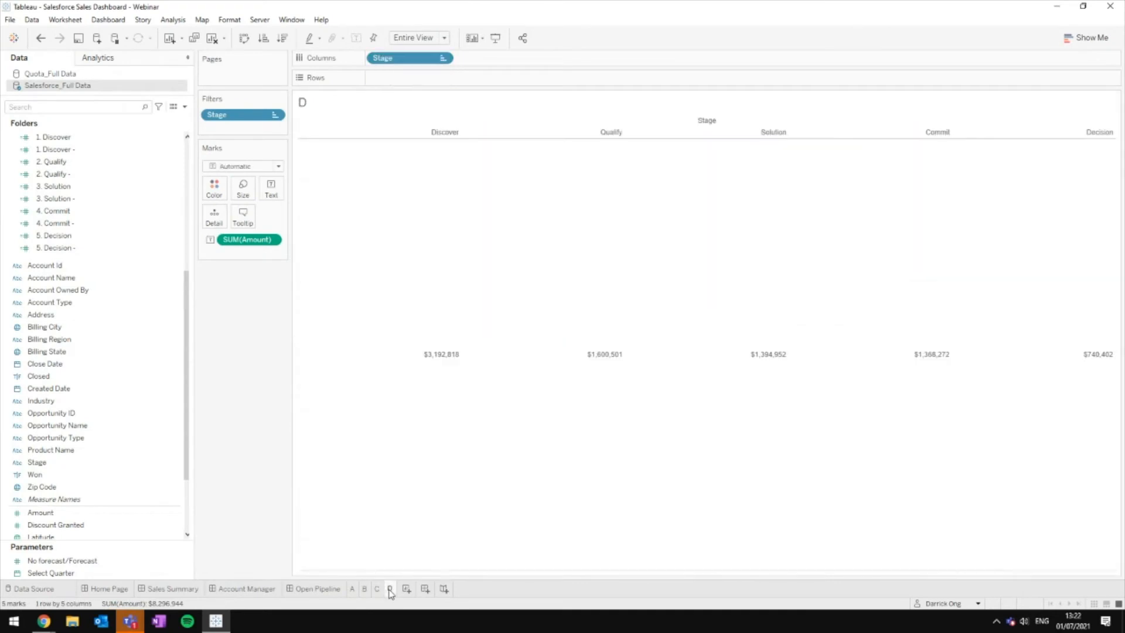
left_click(425, 589)
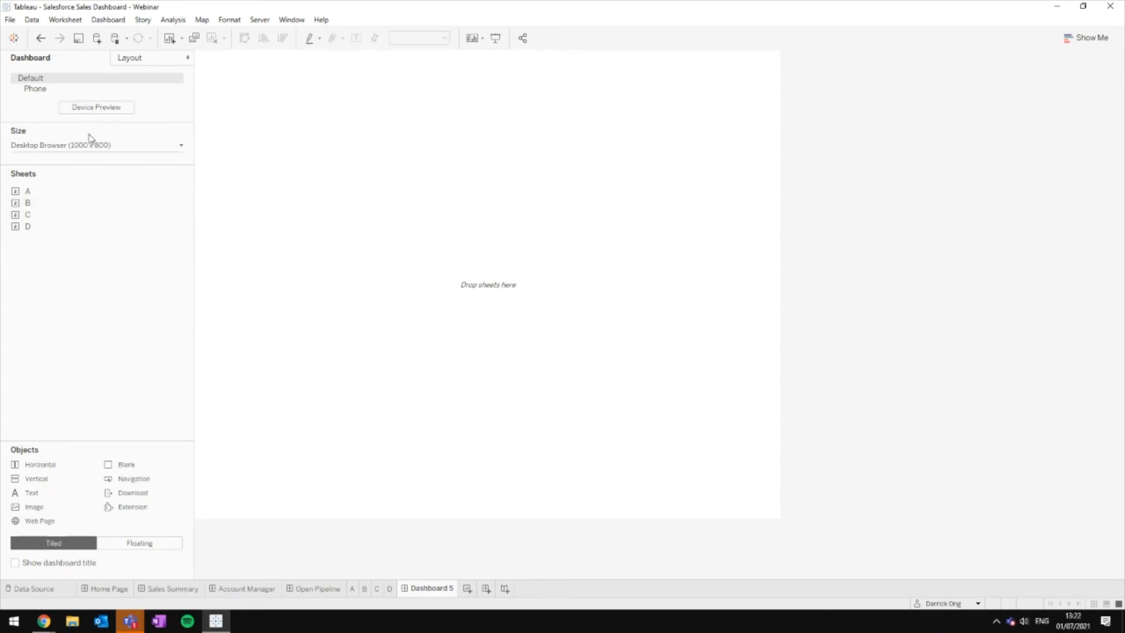
left_click(111, 153)
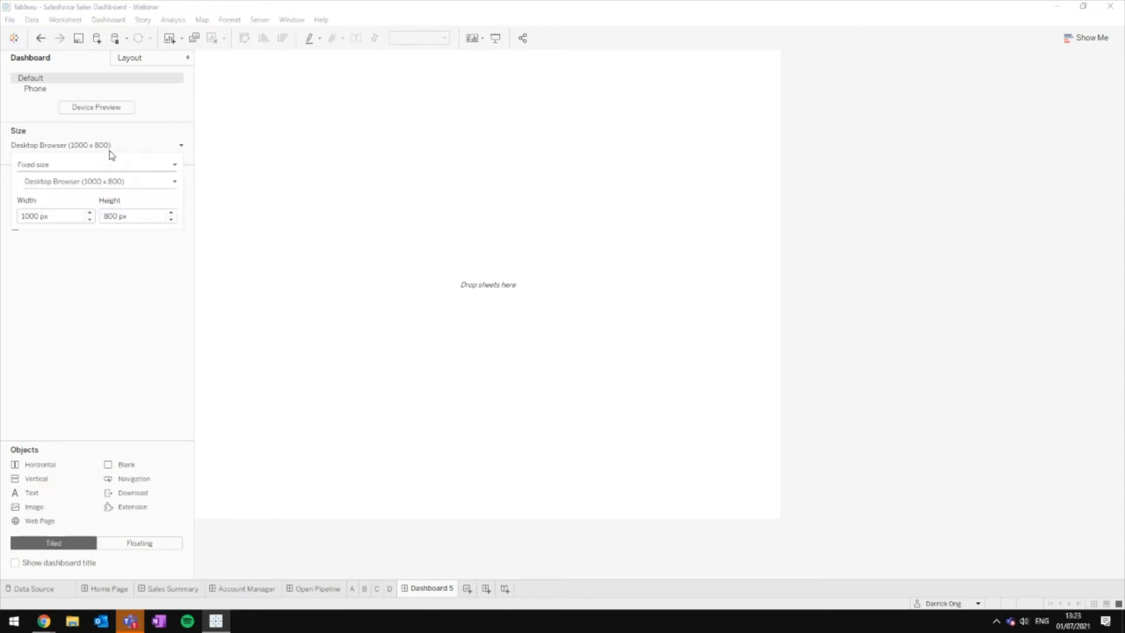
left_click(88, 167)
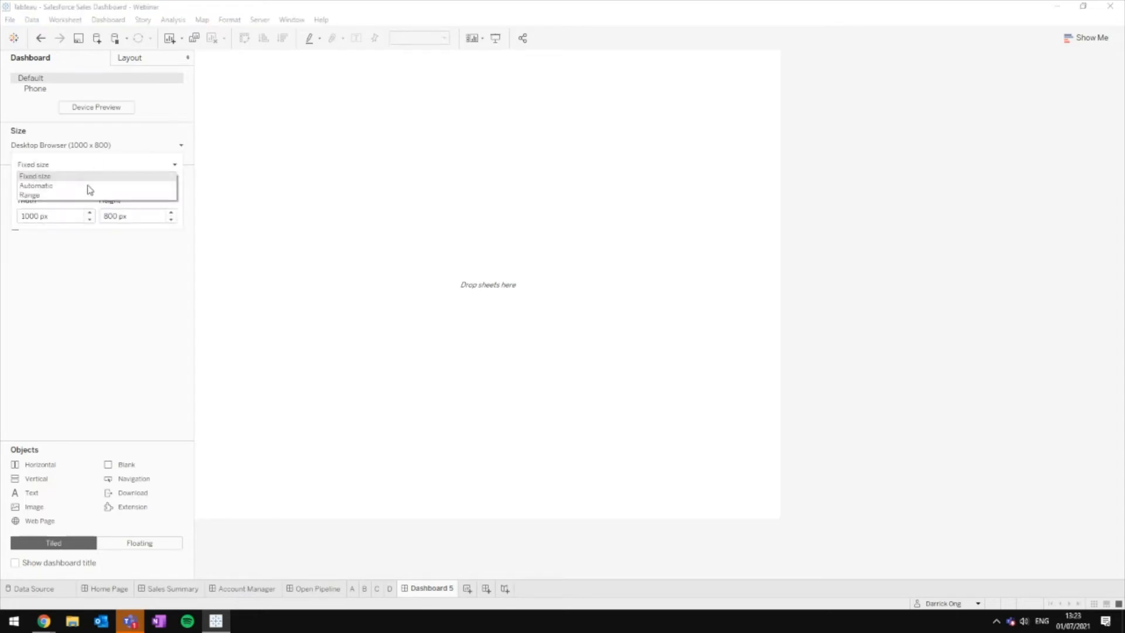
left_click(88, 293)
mouse_move(59, 198)
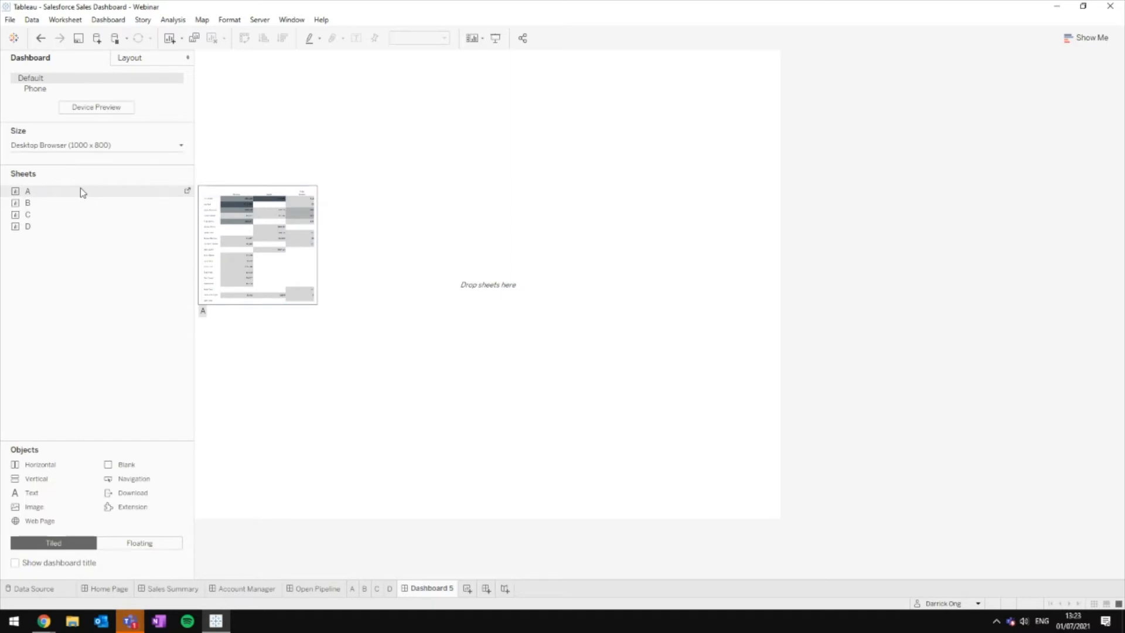
mouse_move(44, 222)
left_click_drag(75, 194, 242, 195)
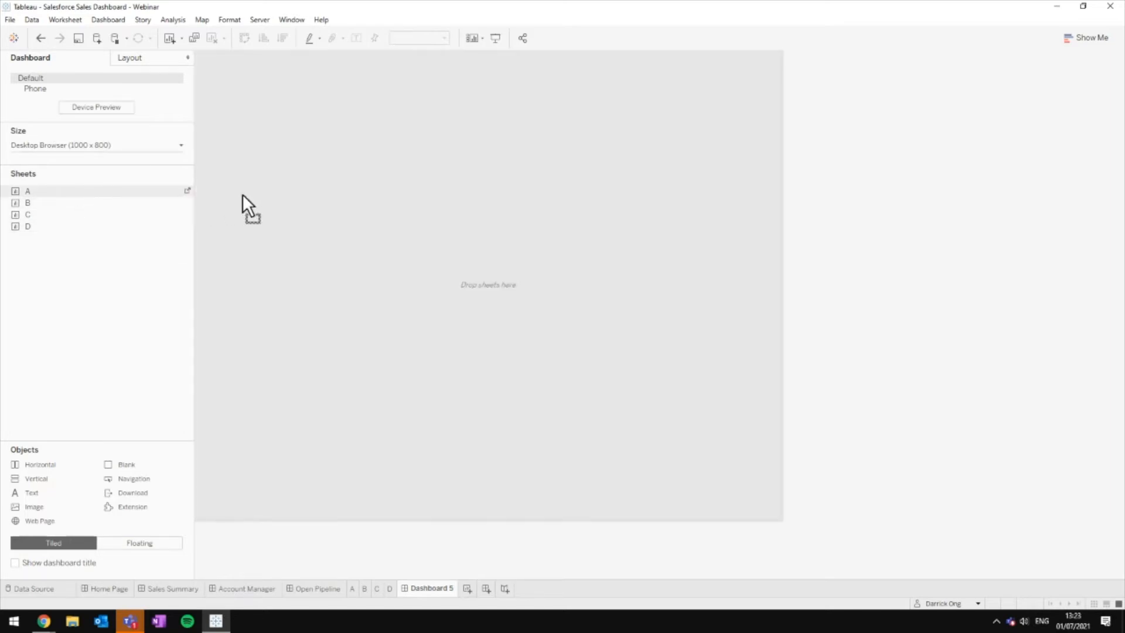
left_click_drag(312, 194, 476, 212)
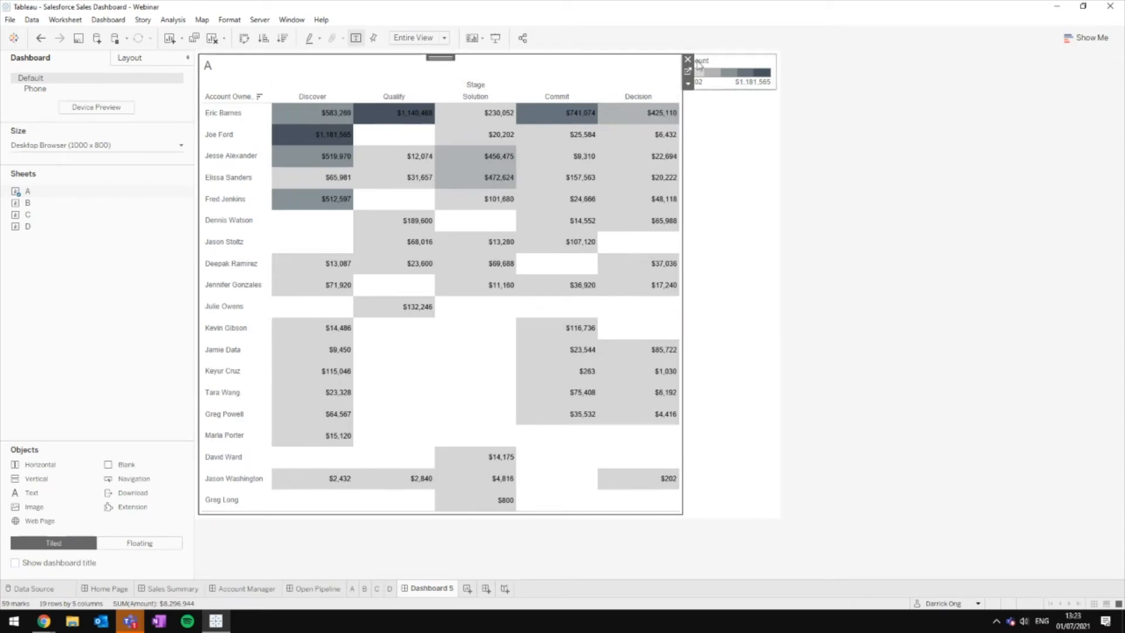
mouse_move(65, 206)
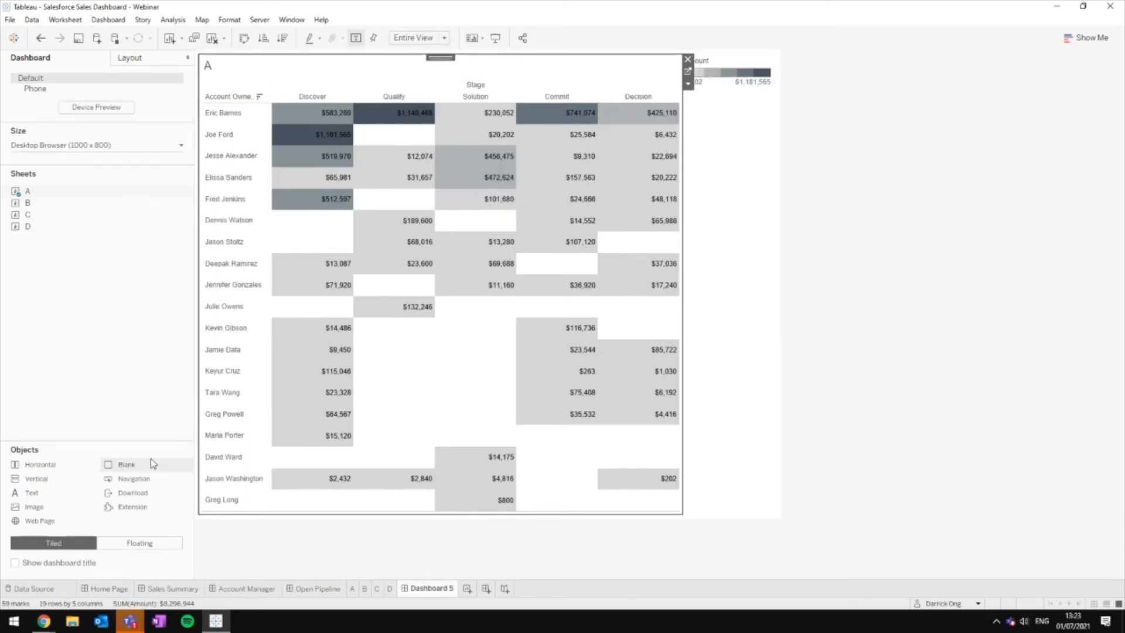
left_click_drag(150, 461, 673, 369)
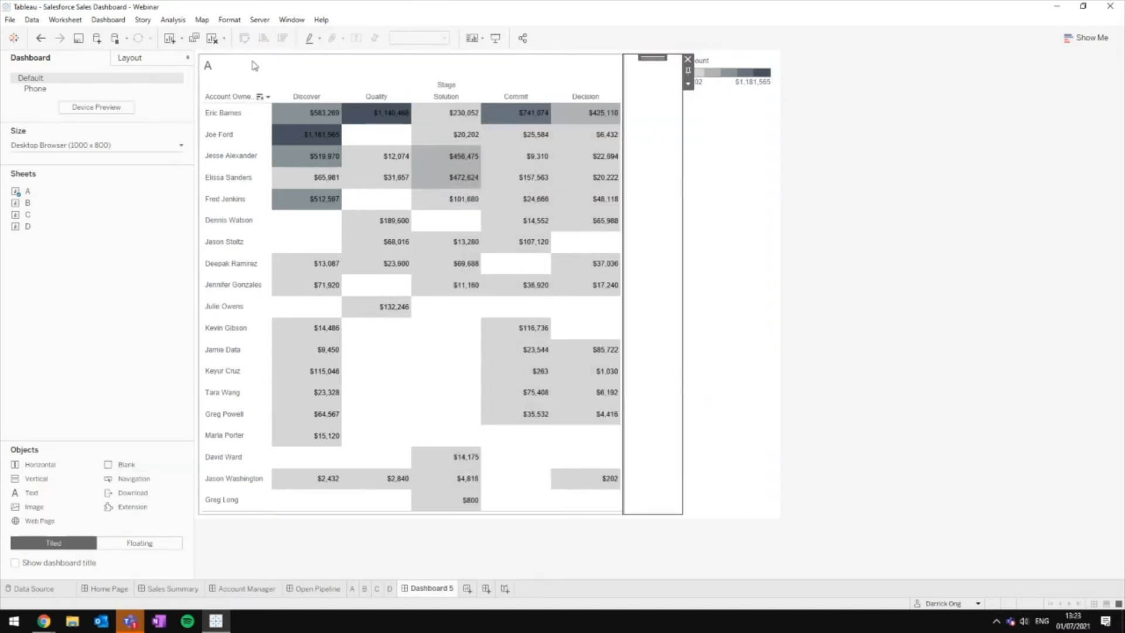
left_click(214, 41)
mouse_move(60, 165)
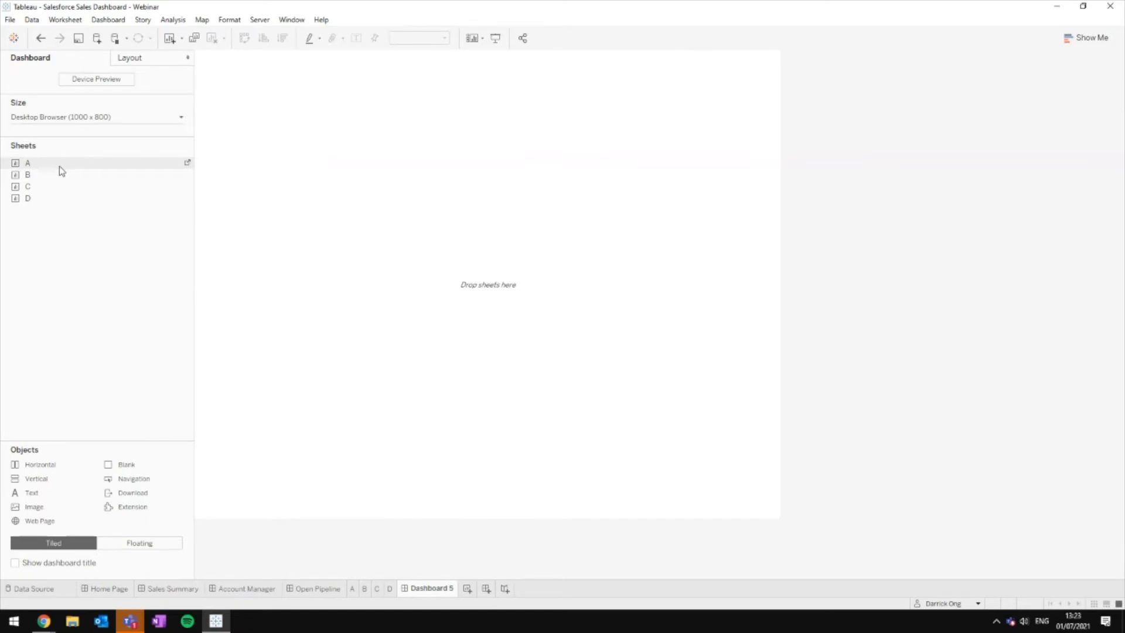
Step: Drop sheet A onto Dashboard 5, removing its Amount colour legend and hiding its title
left_click_drag(61, 170, 284, 136)
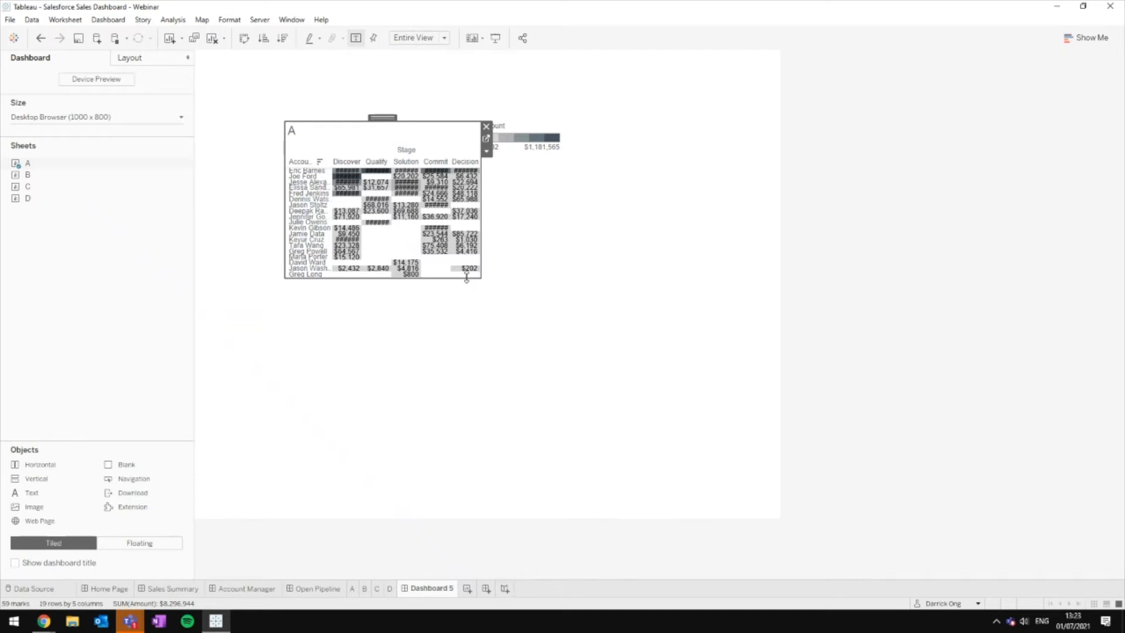
right_click(287, 130)
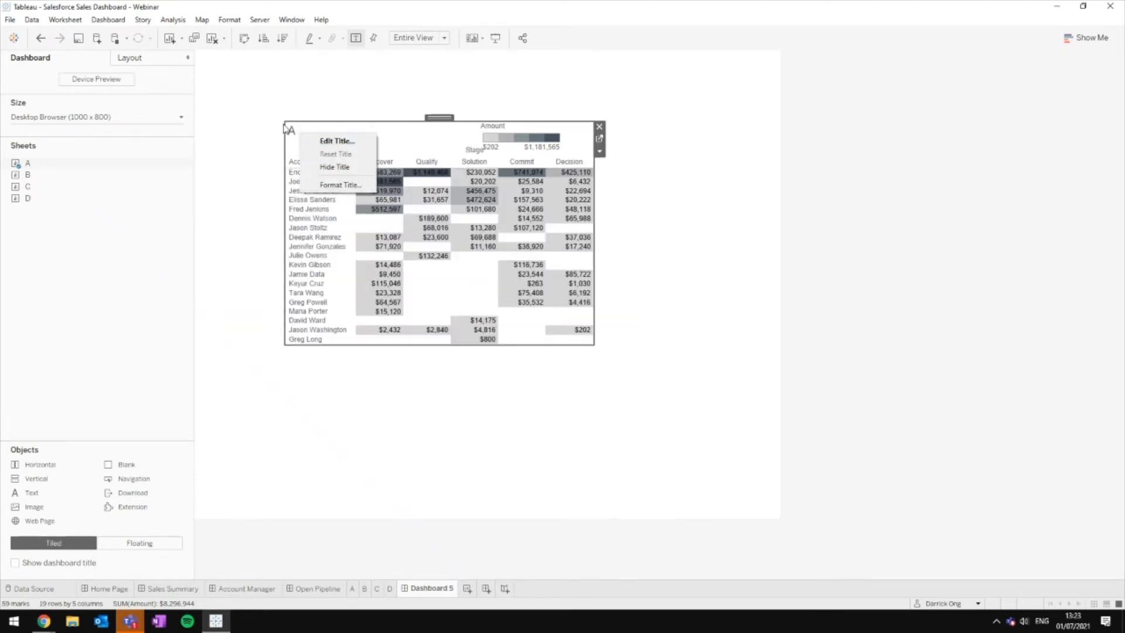
left_click(158, 59)
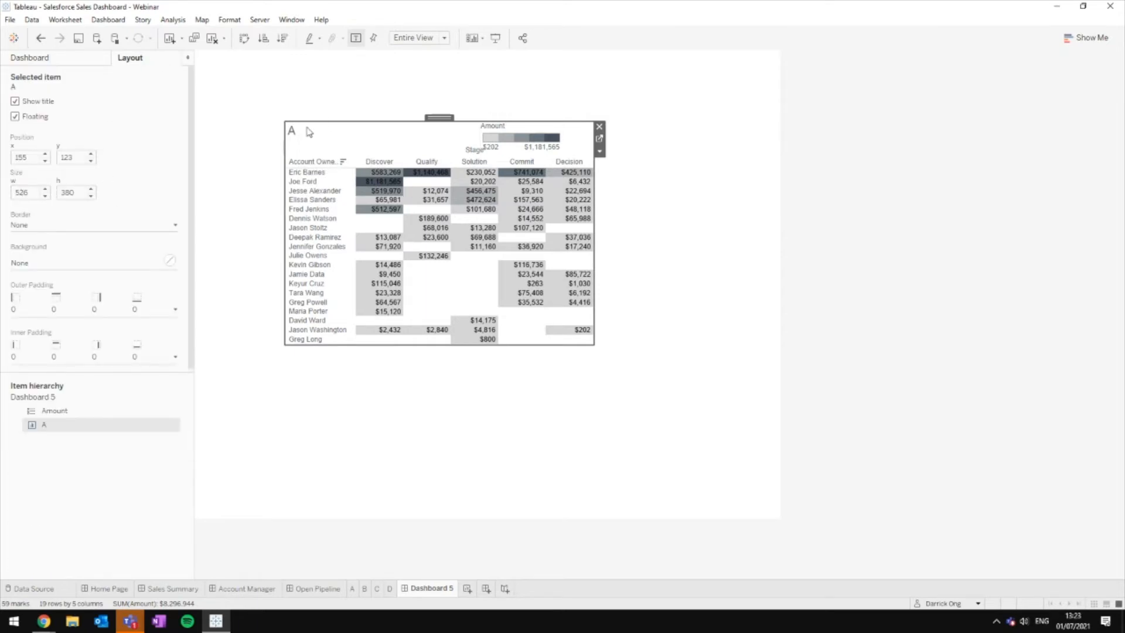
left_click(528, 141)
left_click(568, 127)
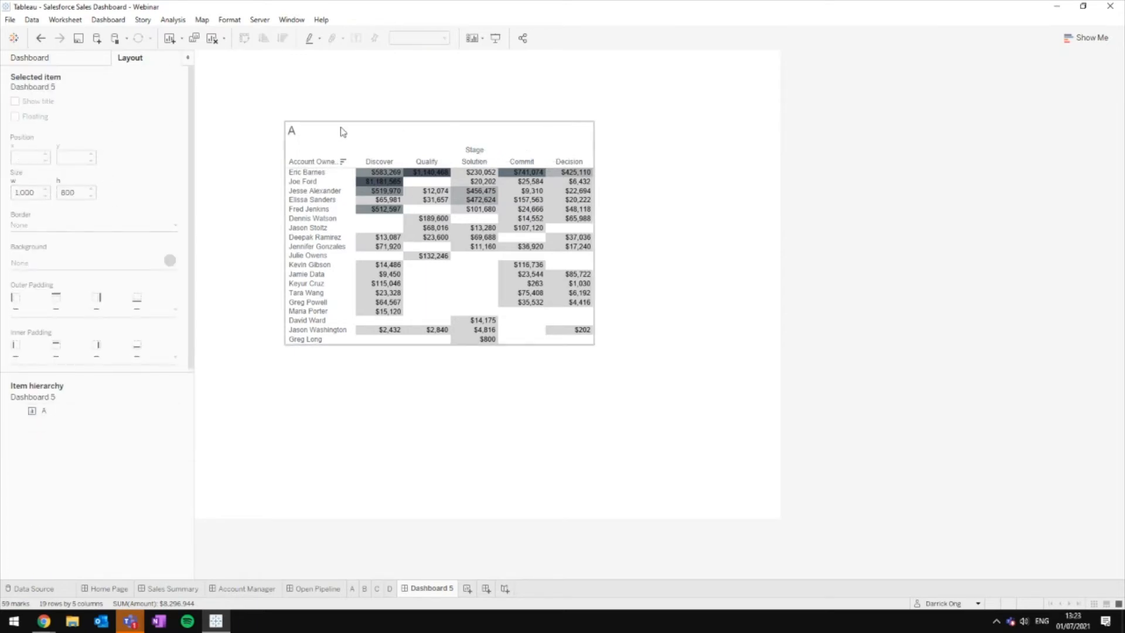
right_click(286, 126)
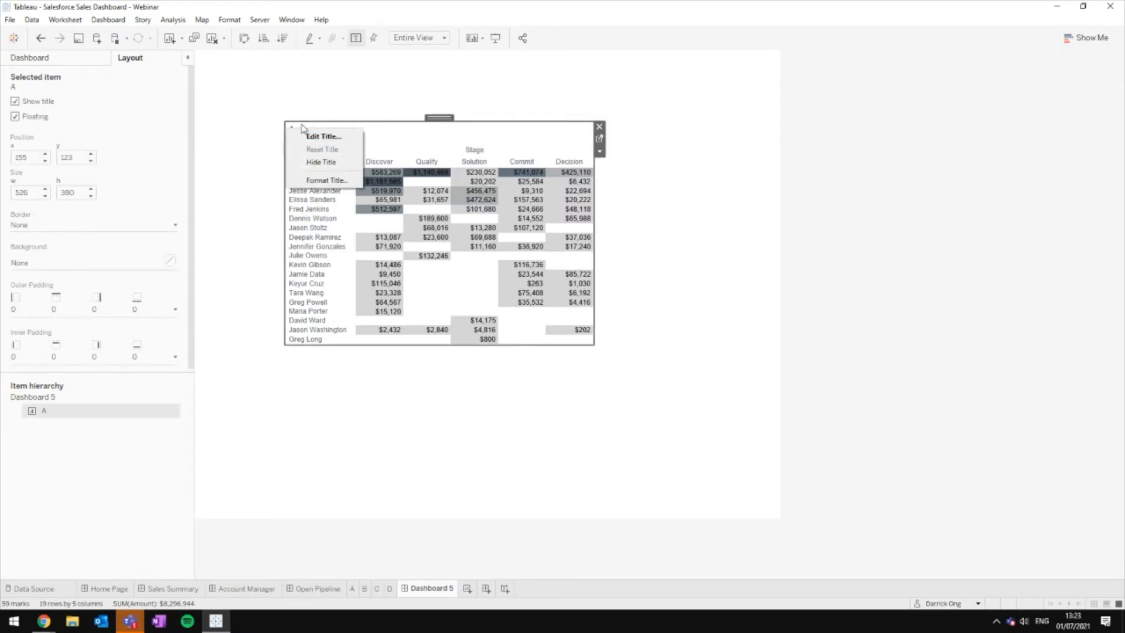
left_click(319, 162)
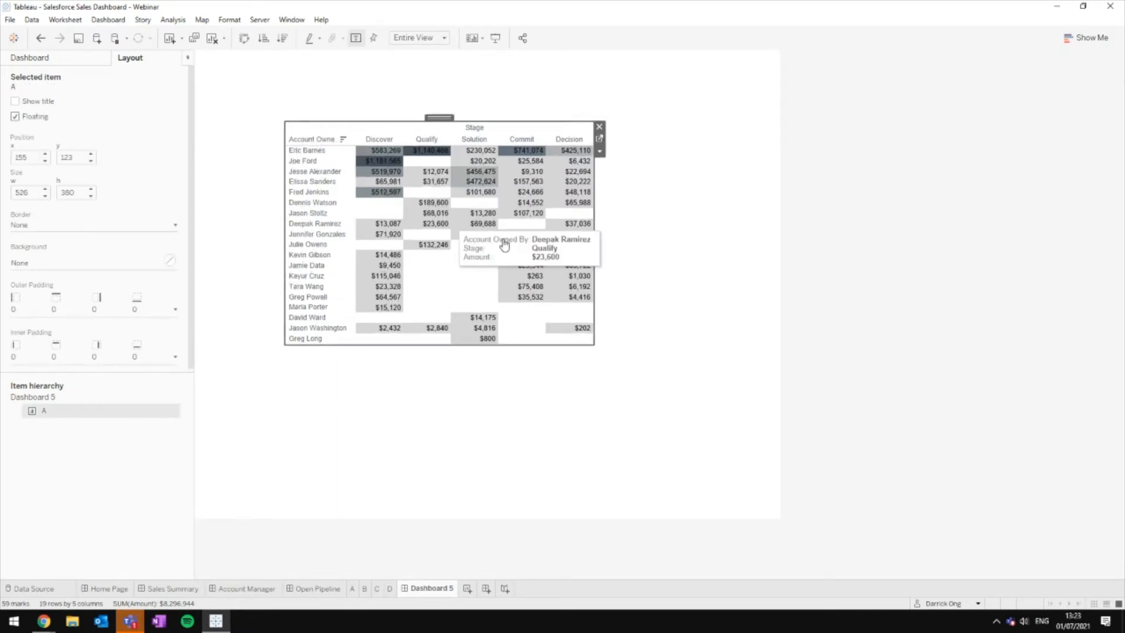
Step: Move sheet A's table to the top left and enlarge it to 526 x 380
left_click_drag(439, 116, 336, 85)
left_click_drag(523, 323, 562, 336)
left_click(594, 403)
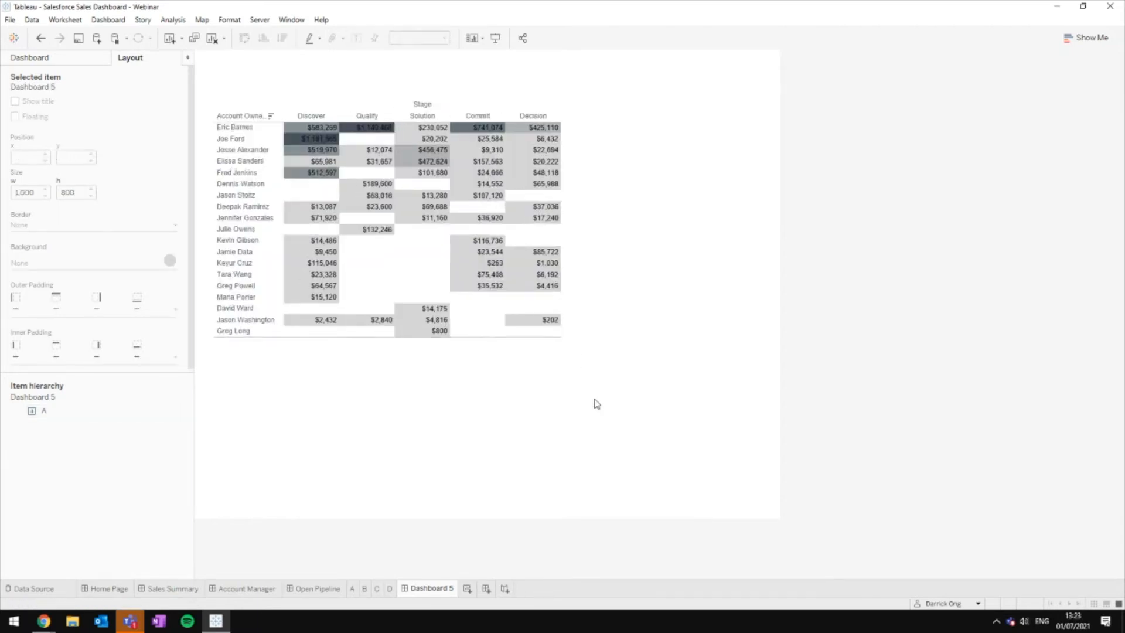
left_click(83, 61)
Step: Place sheet B's bar chart right of the table, hide its title and make it taller
mouse_move(26, 175)
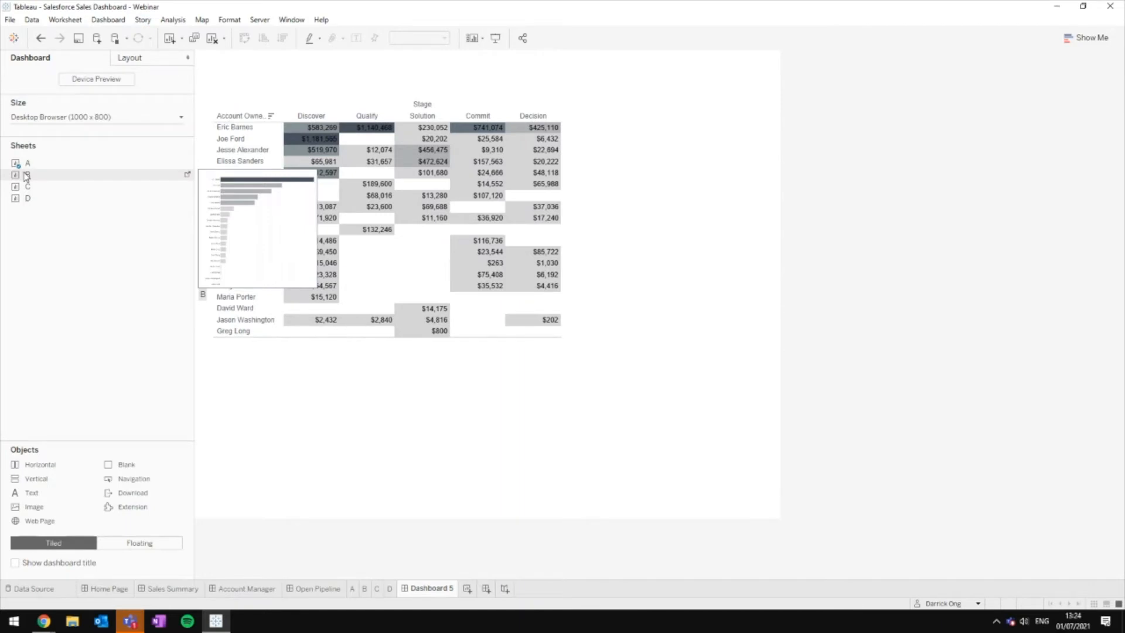
left_click_drag(27, 175, 203, 181)
left_click_drag(550, 156, 579, 120)
right_click(582, 121)
left_click(616, 157)
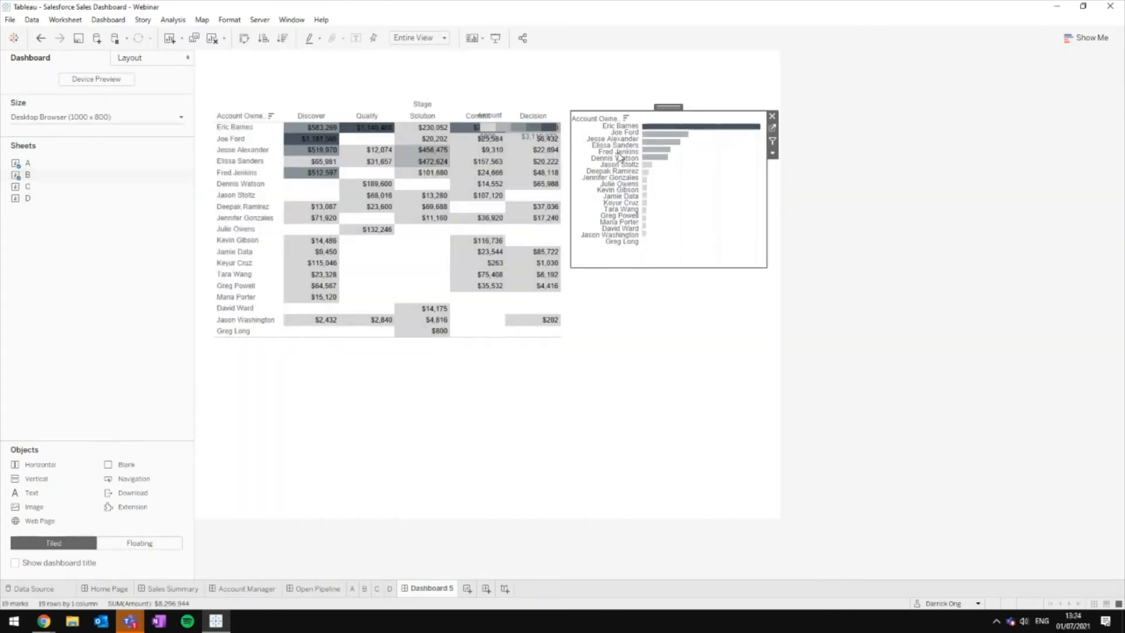
left_click_drag(662, 268, 661, 340)
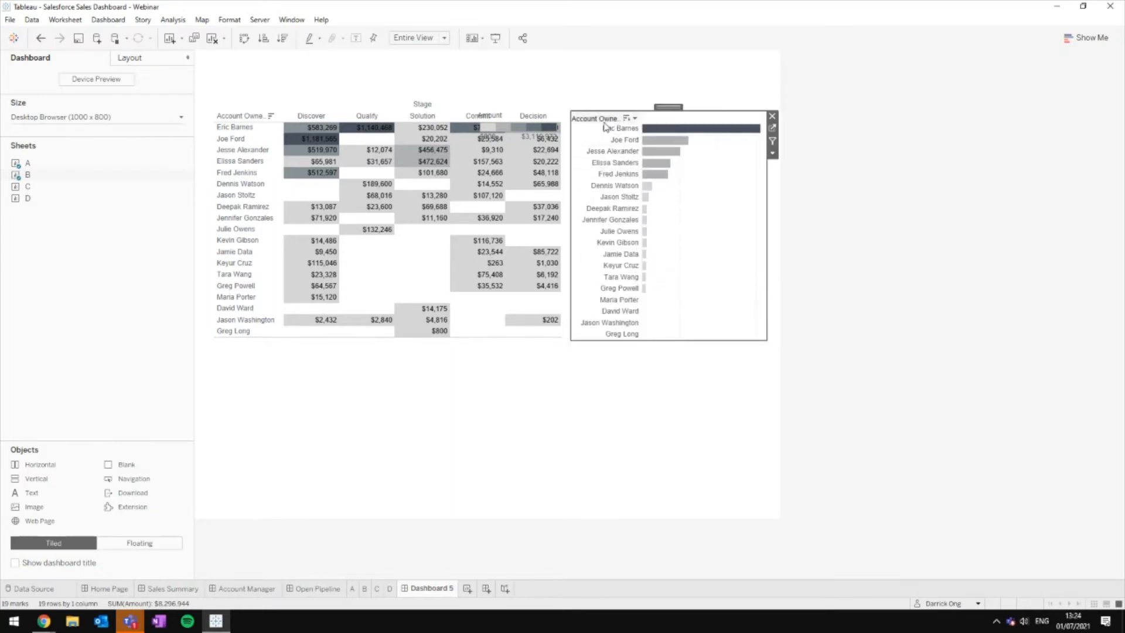
Step: Hide sheet B's Account Owner label, owner names and Amount legend; place sheet C below the table
right_click(604, 123)
left_click(656, 243)
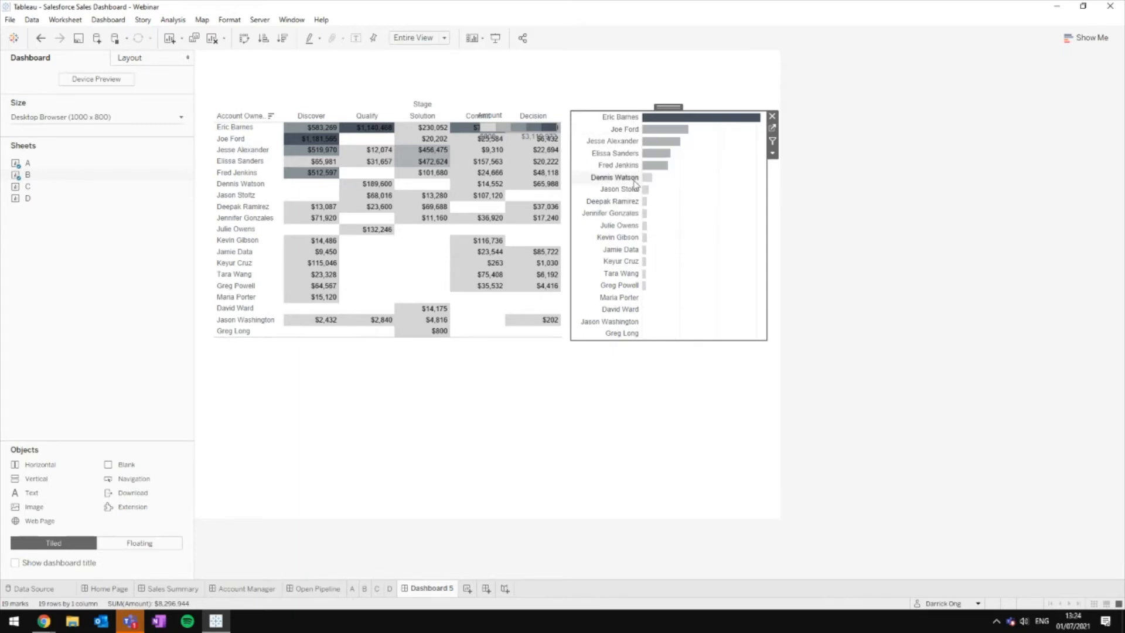
right_click(634, 184)
left_click(668, 259)
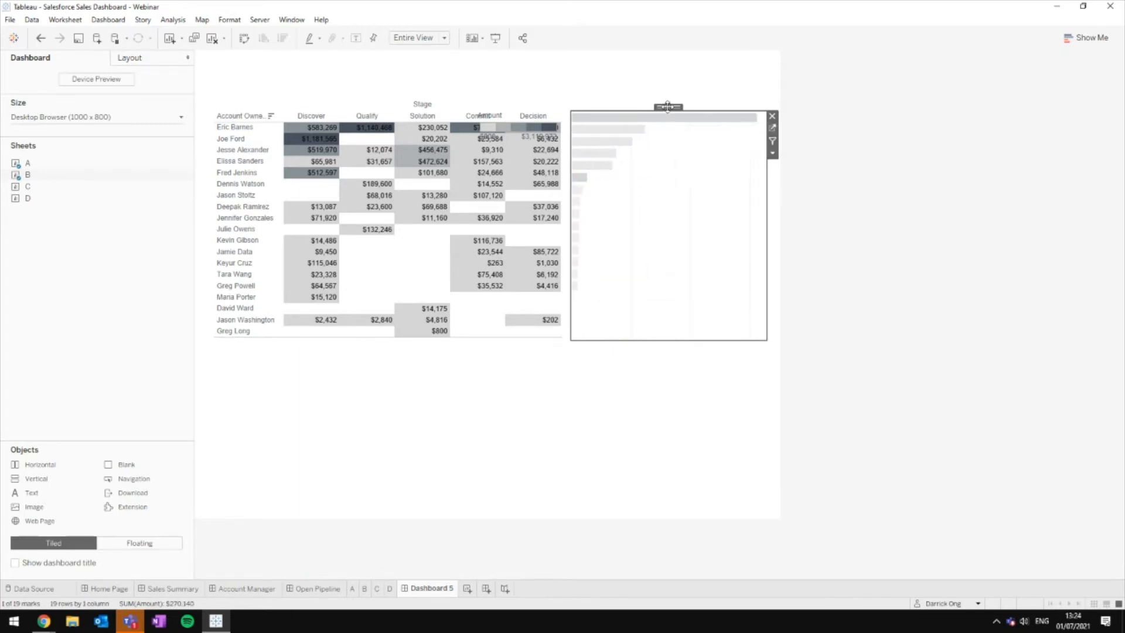
mouse_move(667, 106)
left_mouse_down()
mouse_move(656, 113)
mouse_move(663, 122)
left_mouse_up()
left_click(547, 126)
left_click(568, 117)
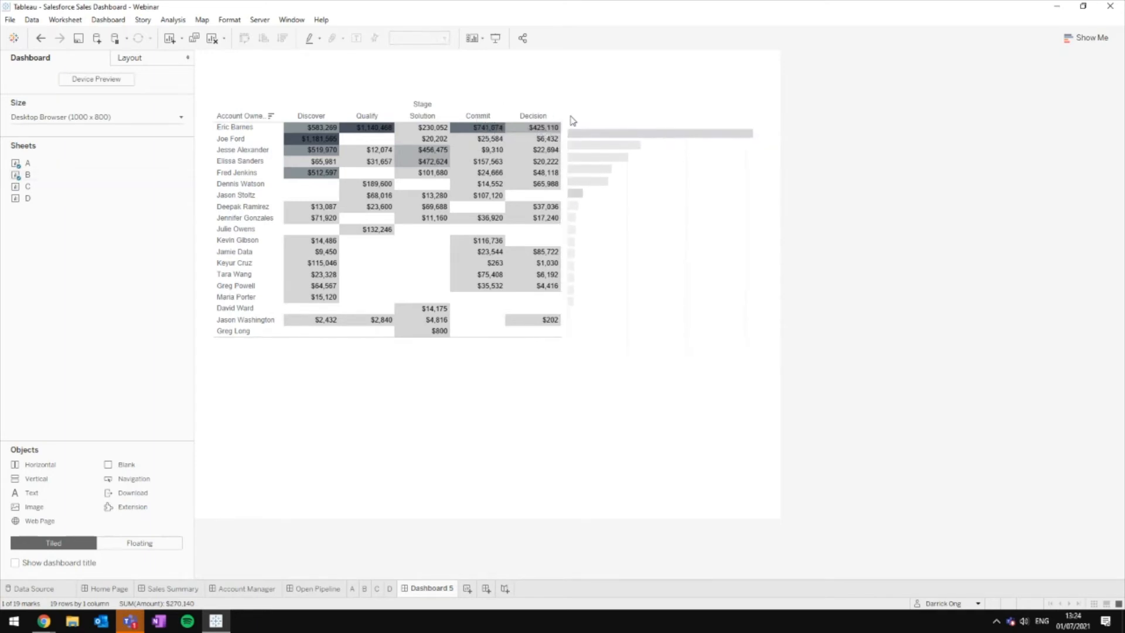
left_click(672, 139)
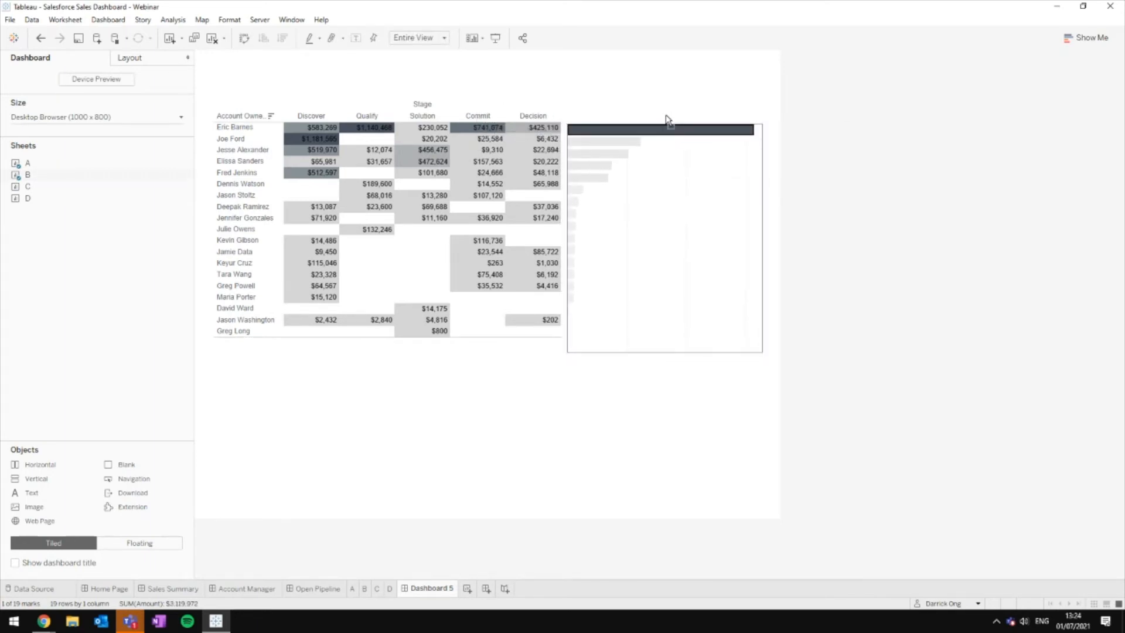
left_click(668, 120)
left_click_drag(53, 186, 283, 343)
Step: Strip sheet C's Stage label, title, stage labels and Amount legend, and make it wider and shorter
right_click(383, 370)
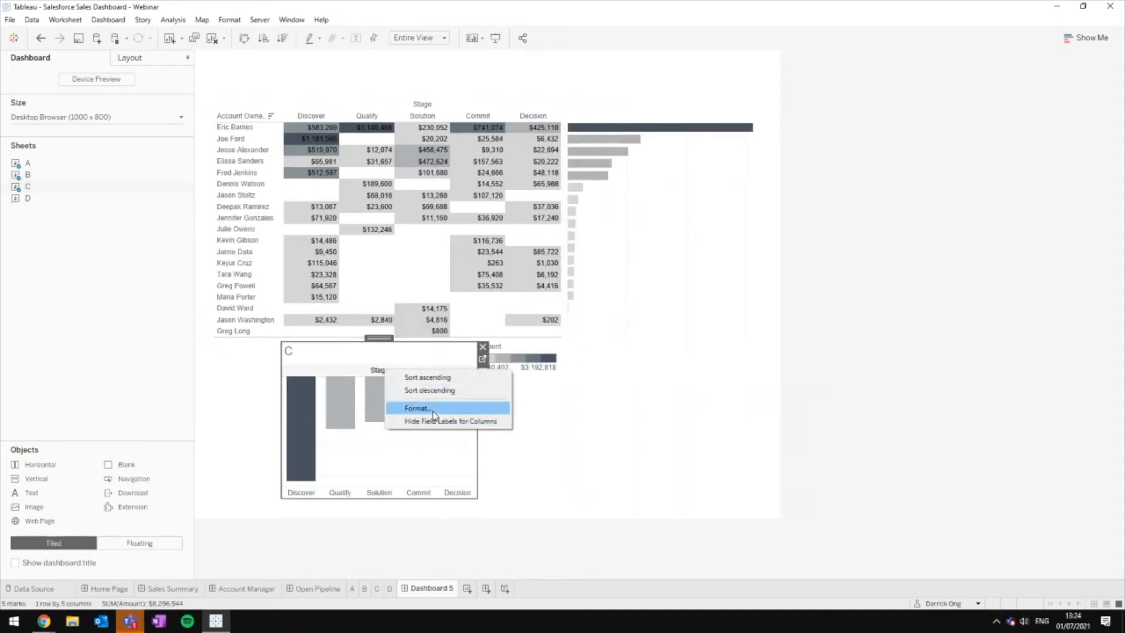
left_click(435, 421)
right_click(290, 352)
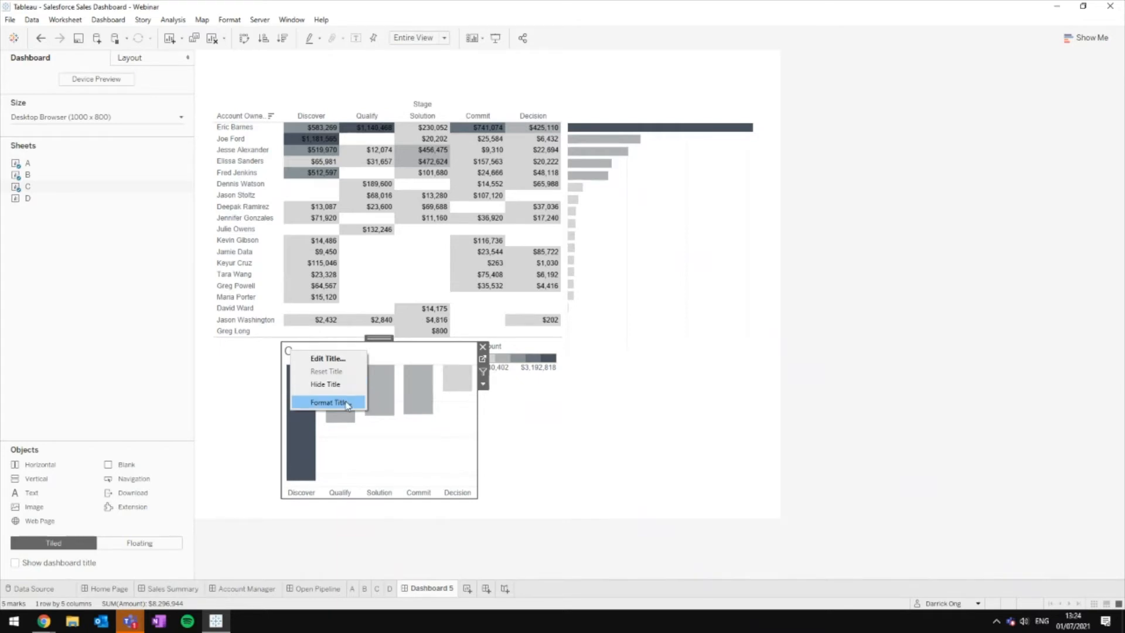
left_click(351, 385)
right_click(379, 492)
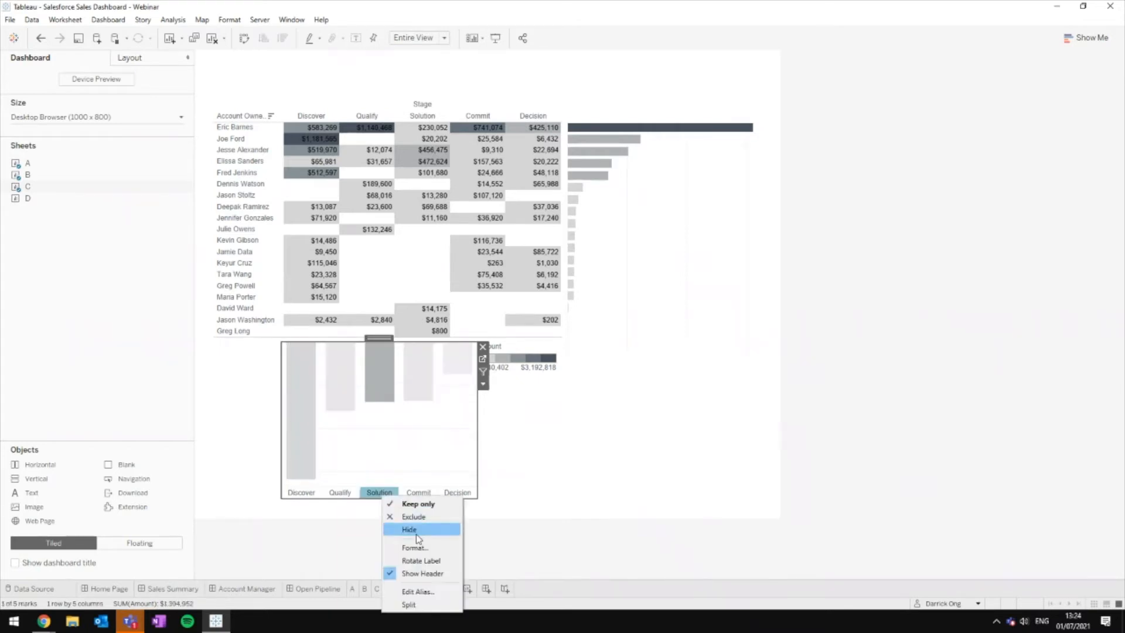
left_click(421, 565)
left_click(540, 371)
left_click(564, 346)
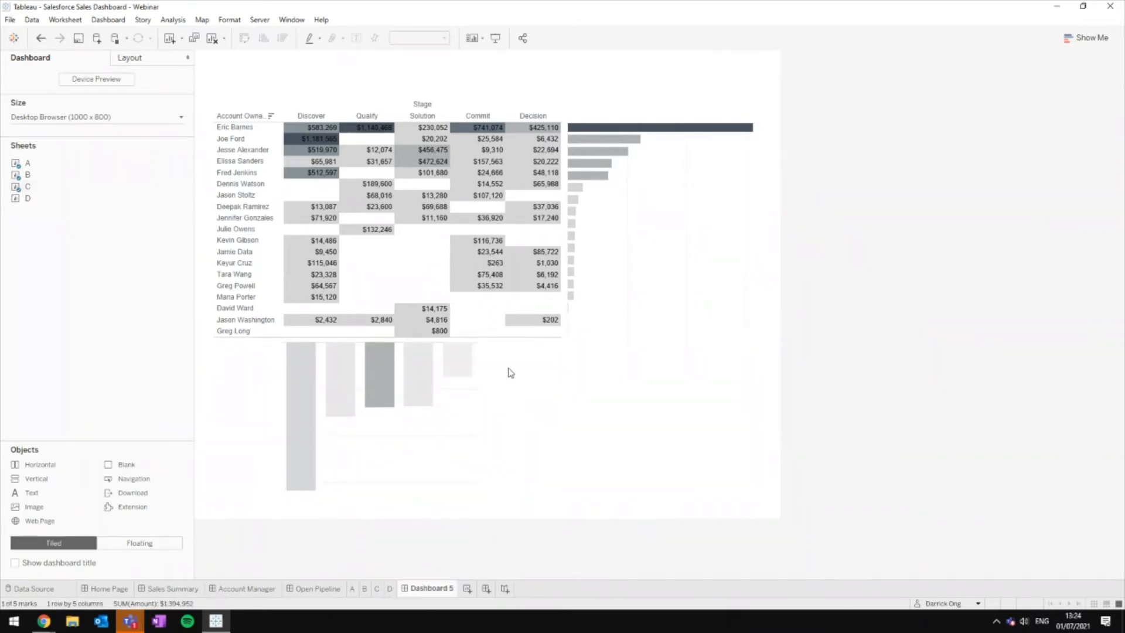
left_click(475, 478)
left_click_drag(479, 497, 563, 416)
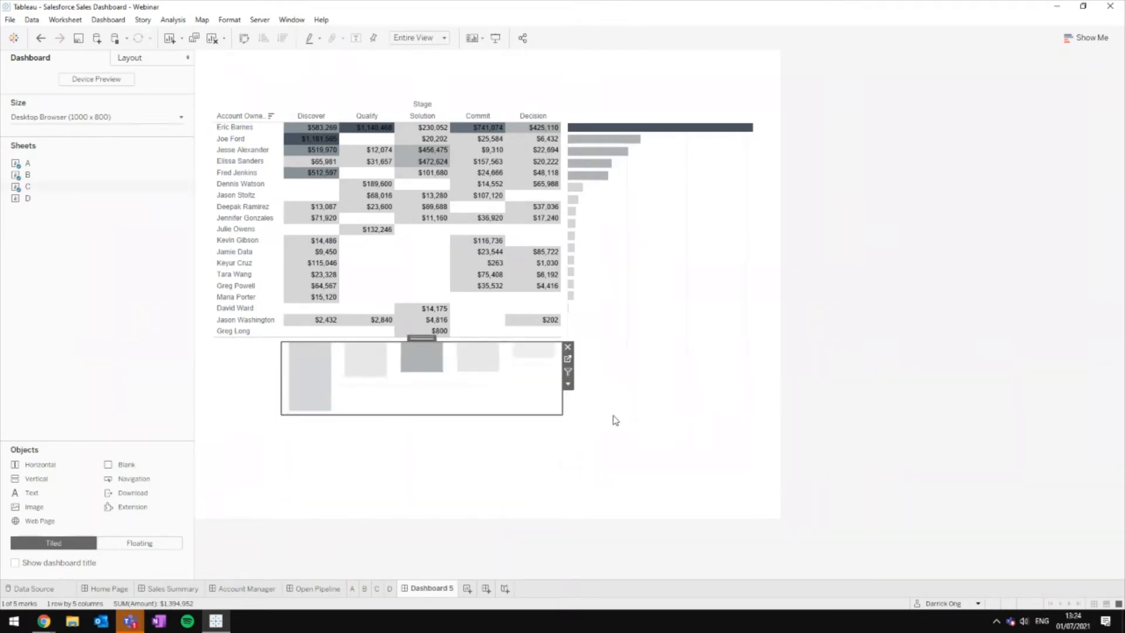
left_click(669, 419)
Step: Place sheet D below the charts without title, Stage label or column labels, resized wider and shorter
left_click_drag(45, 201, 282, 421)
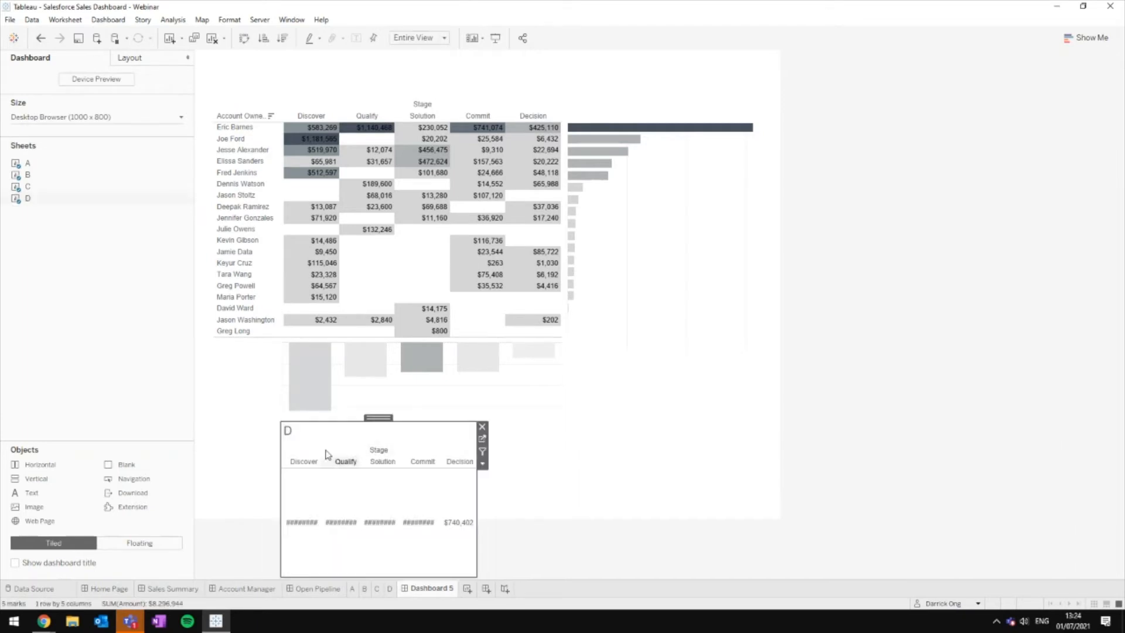
right_click(292, 437)
left_click(288, 432)
right_click(291, 436)
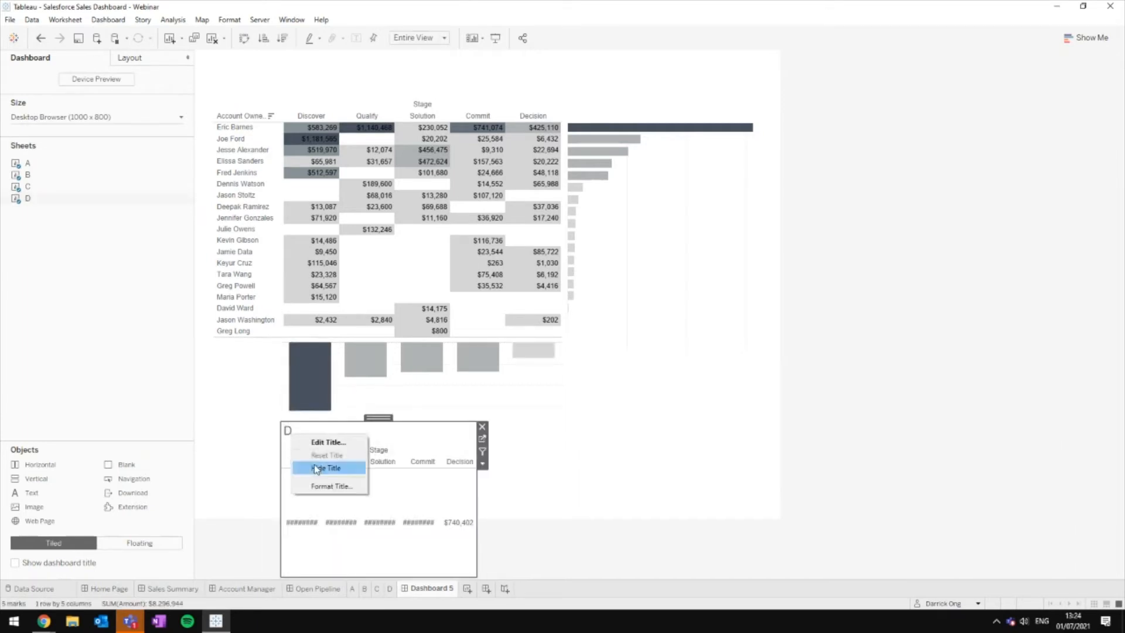
left_click(327, 469)
right_click(370, 432)
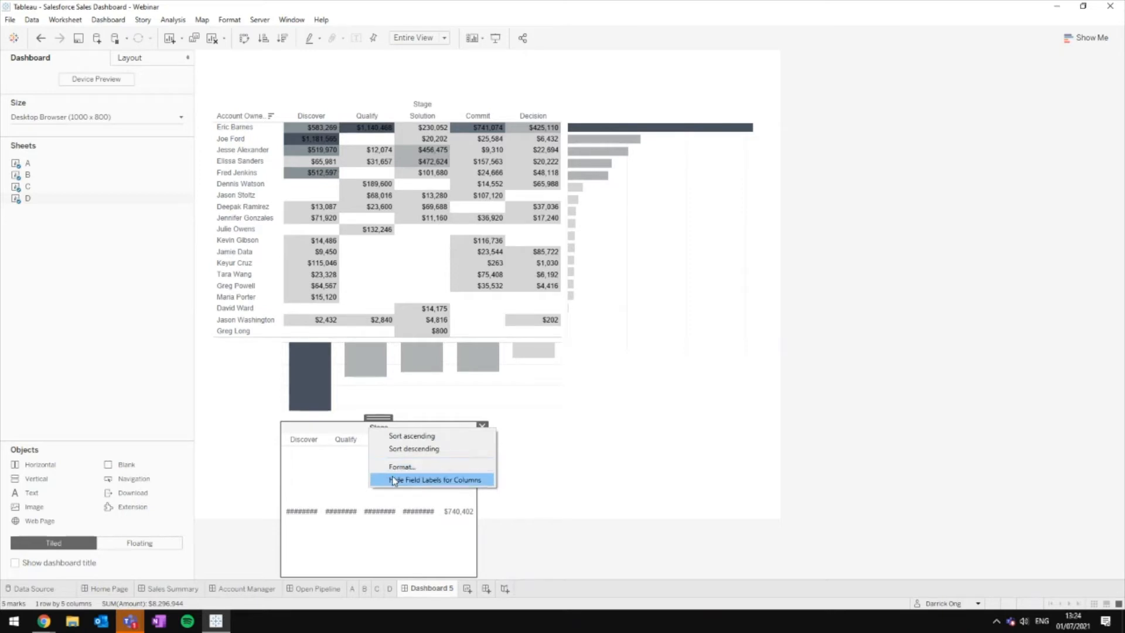
left_click(395, 477)
right_click(383, 431)
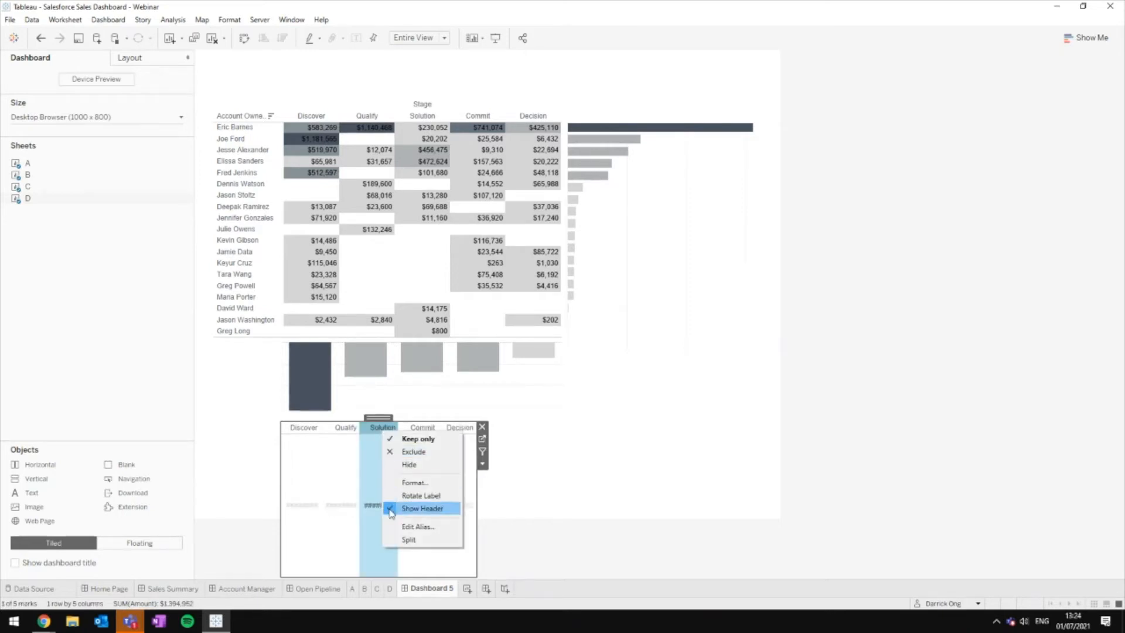
left_click(399, 510)
left_click_drag(477, 577, 565, 443)
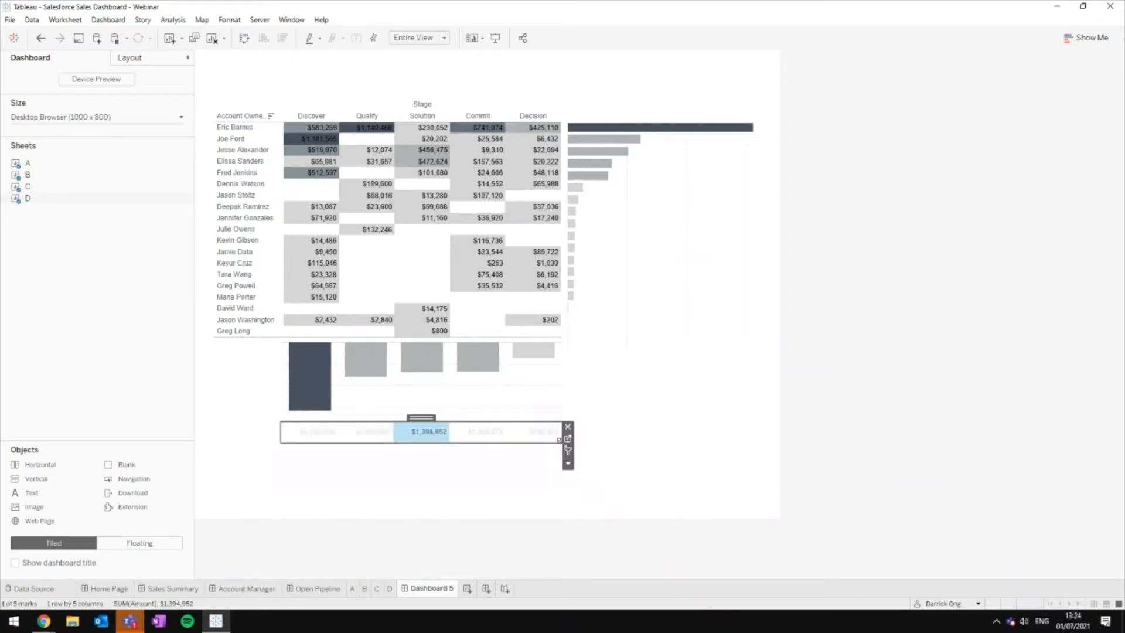
left_click(619, 447)
Step: Check the stage totals sheet, then view the Open Pipeline dashboard for comparison
left_click(444, 438)
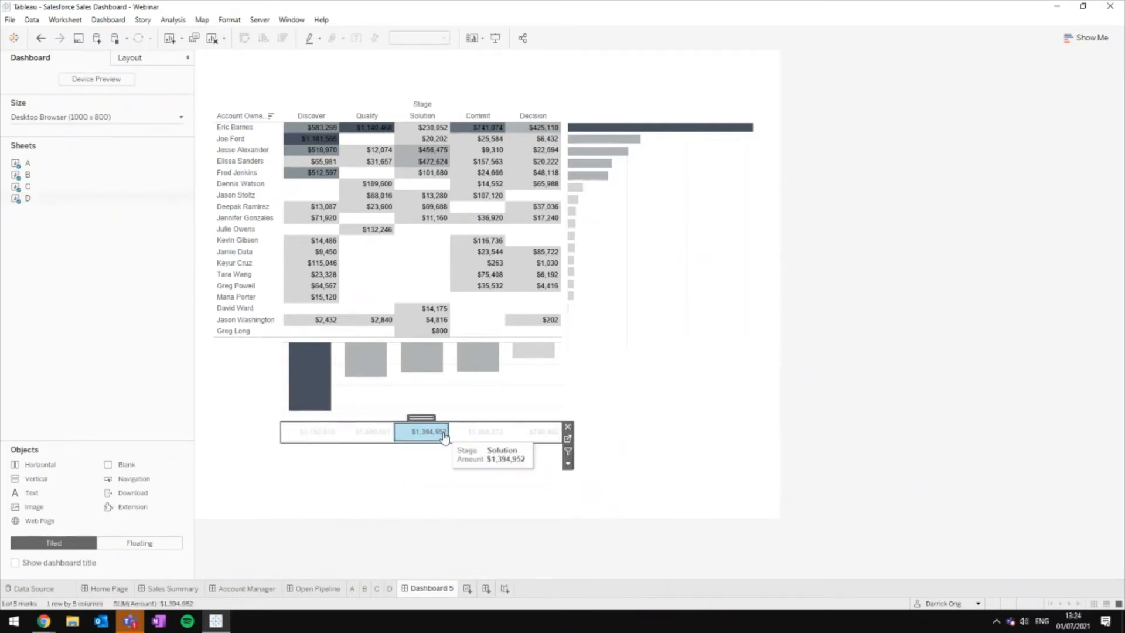
left_click(439, 487)
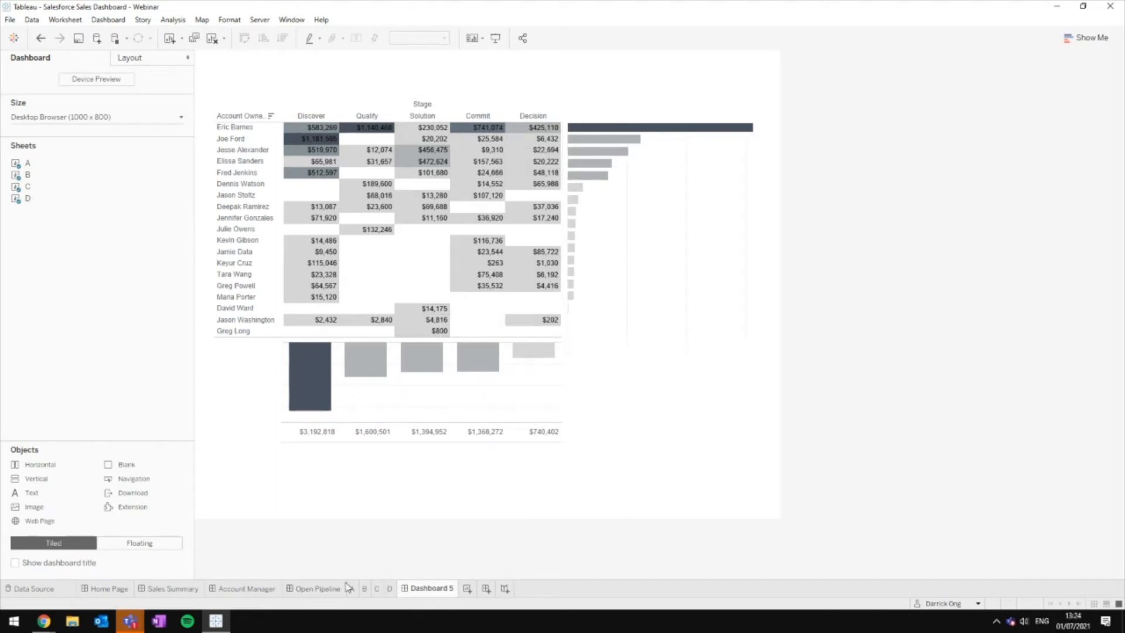
left_click(326, 590)
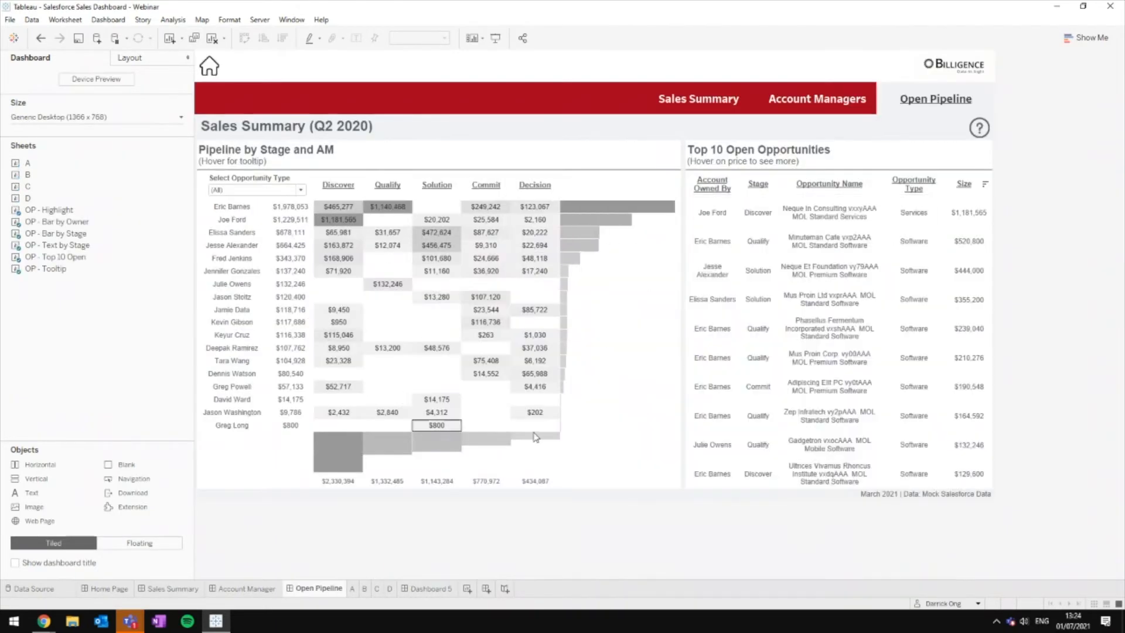
Step: Back on Dashboard 5, open the bar chart's Format pane on Borders and review grand-total border styles
left_click(442, 589)
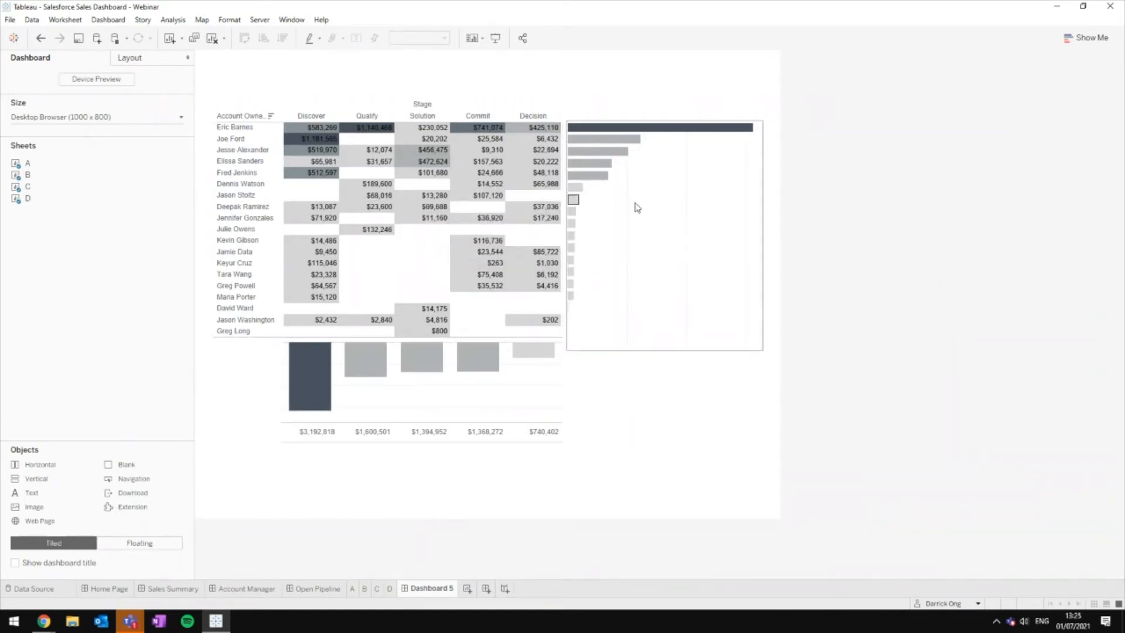
right_click(468, 198)
right_click(697, 189)
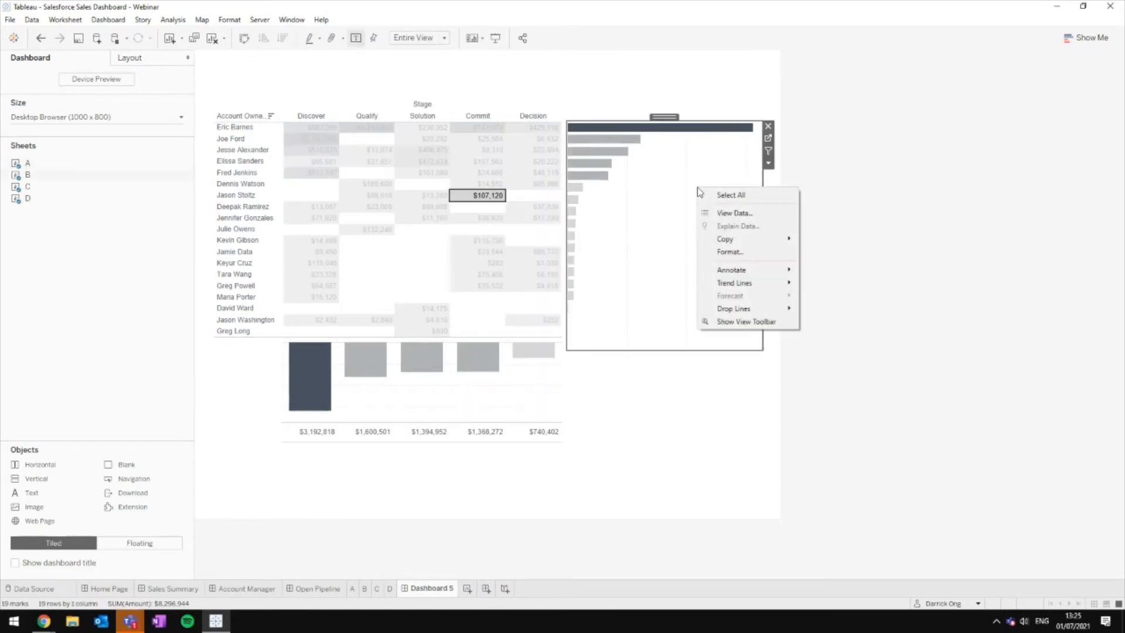
left_click(754, 260)
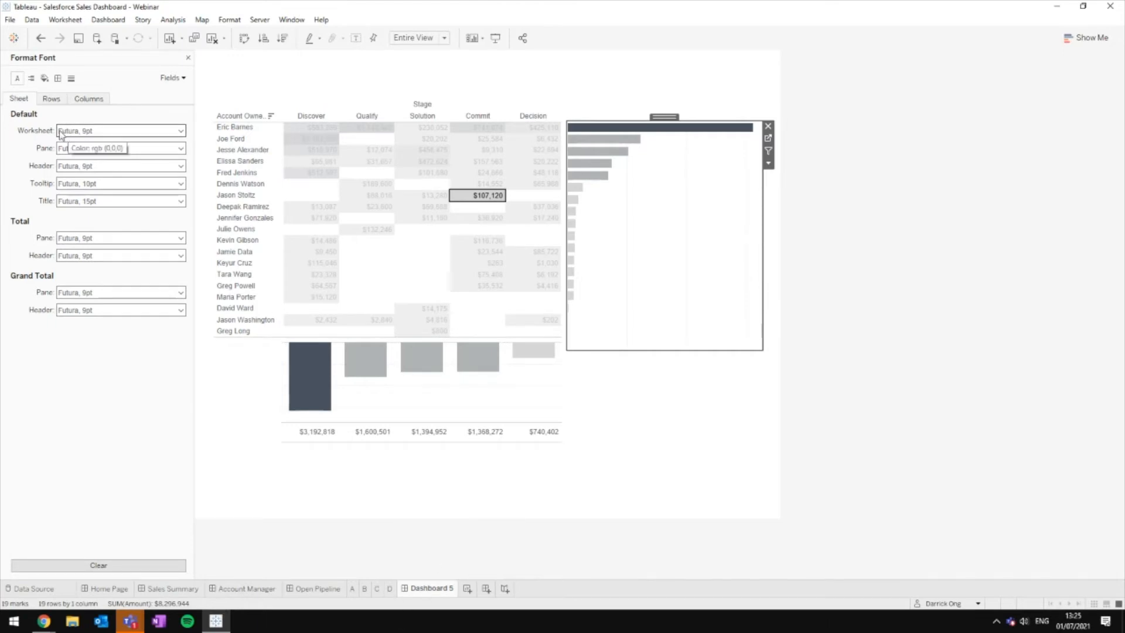
left_click(58, 78)
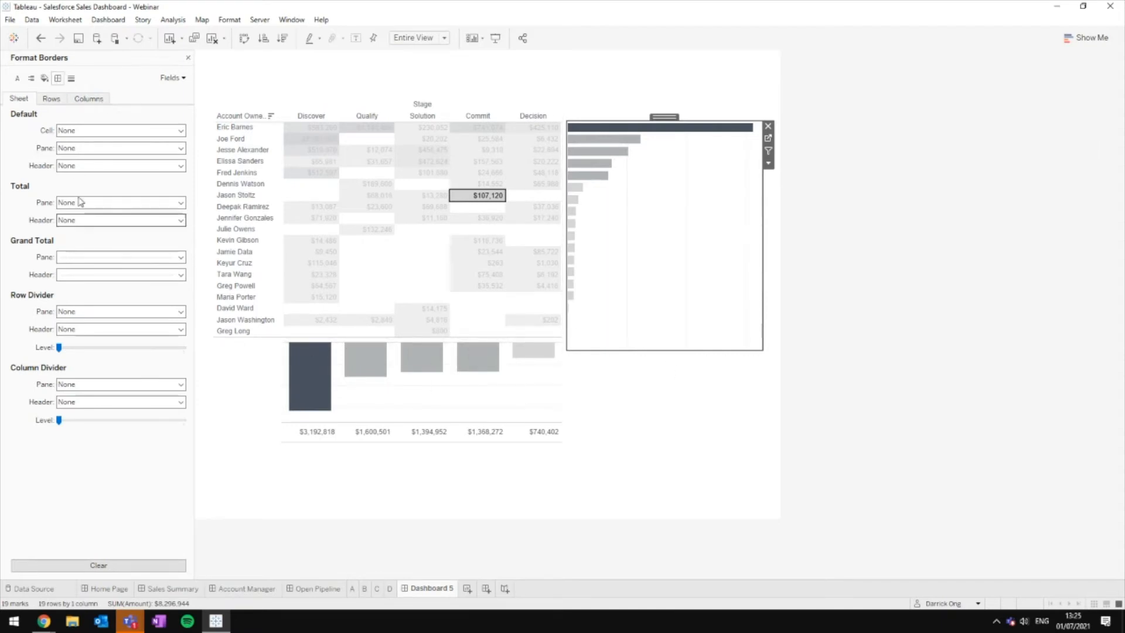
left_click(100, 258)
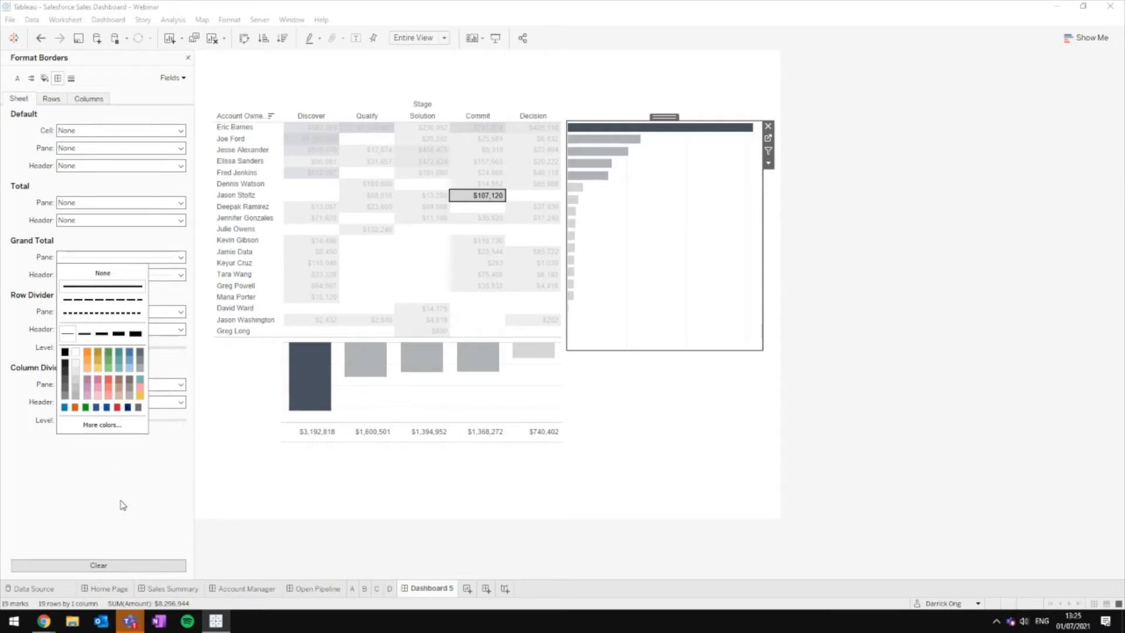
left_click(287, 538)
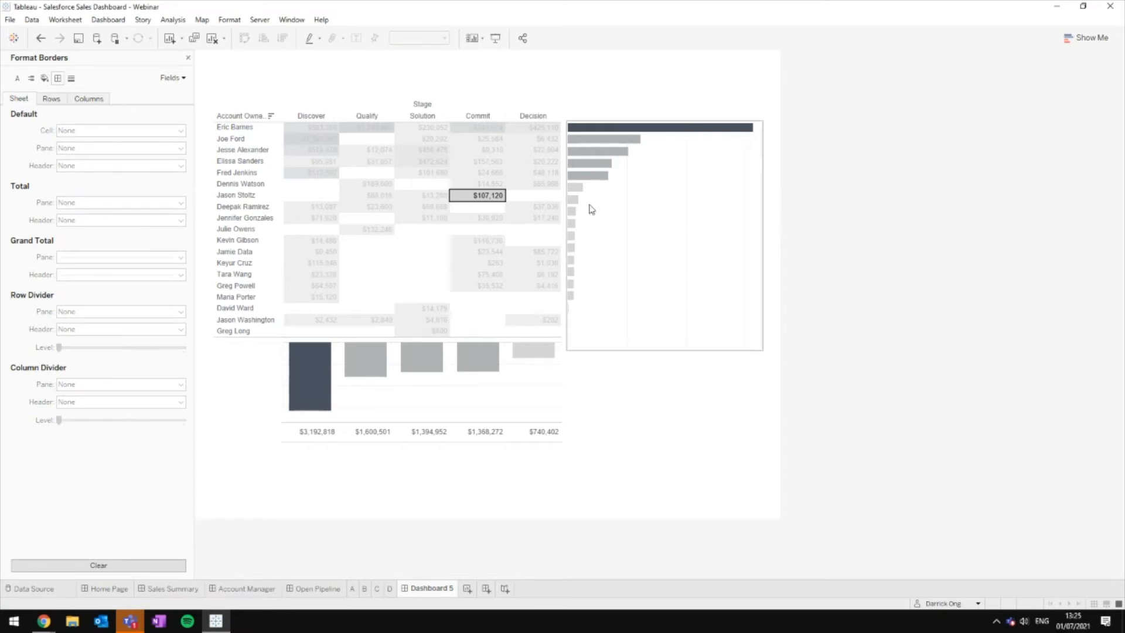
left_click(498, 196)
left_click(977, 287)
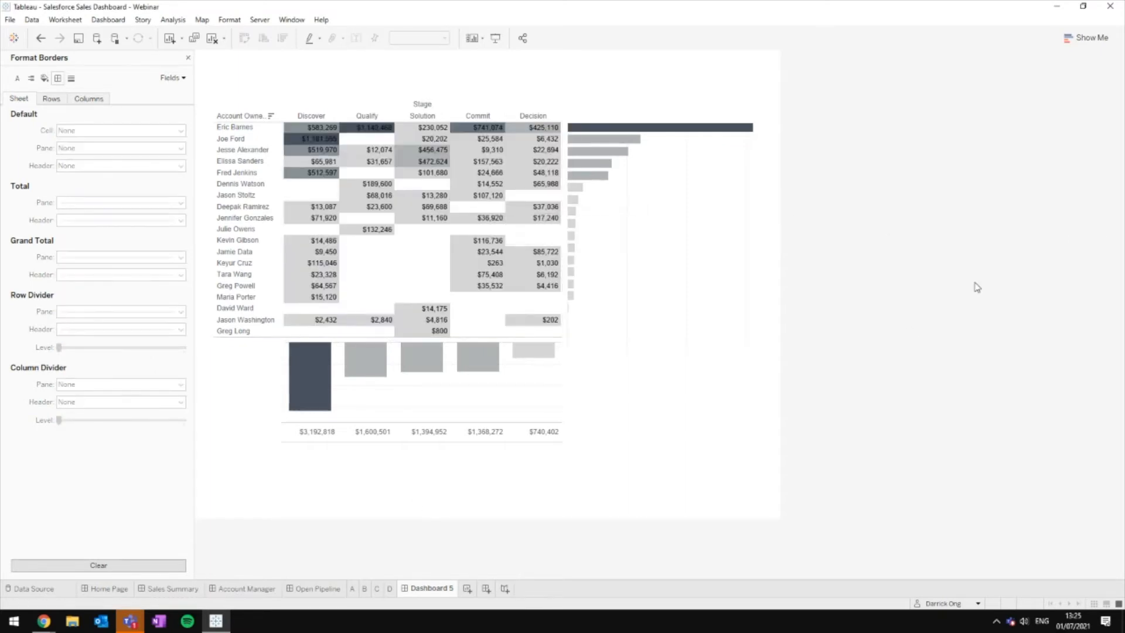
Step: Check the Open Pipeline dashboard's Opportunity Type filter values, leaving it on (All)
left_click(319, 588)
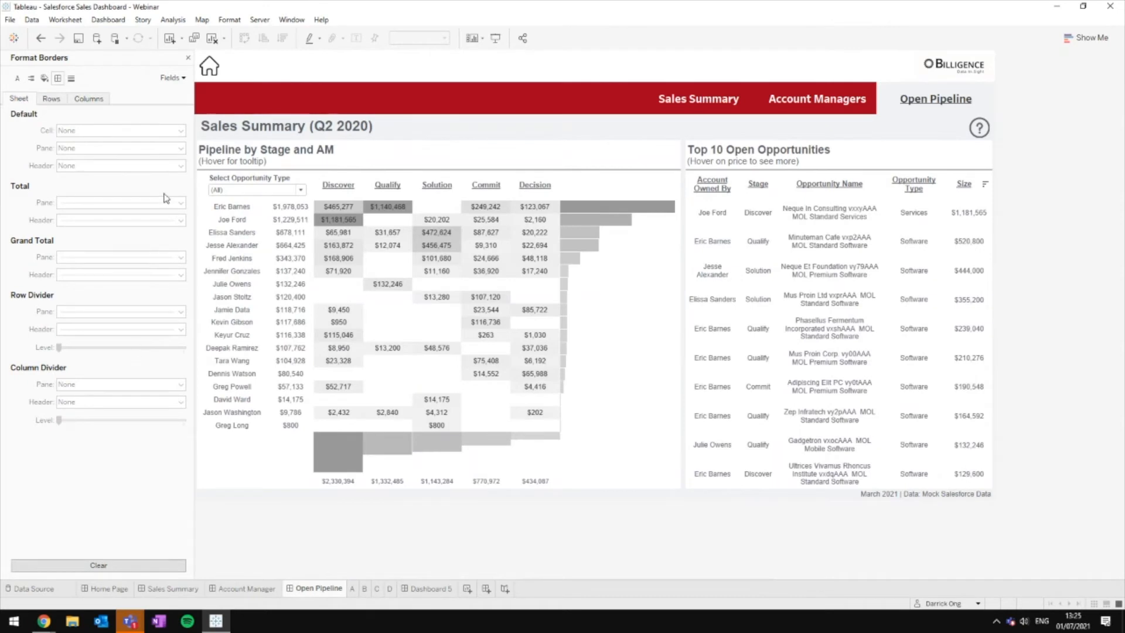
left_click(258, 189)
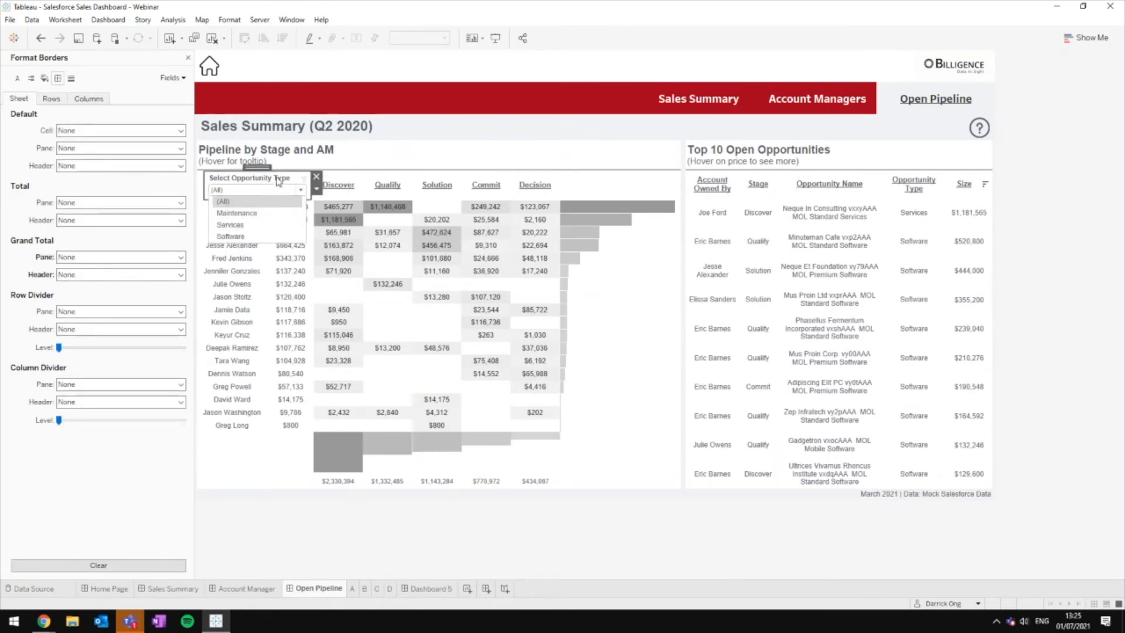
left_click(277, 191)
left_click(268, 190)
left_click(285, 190)
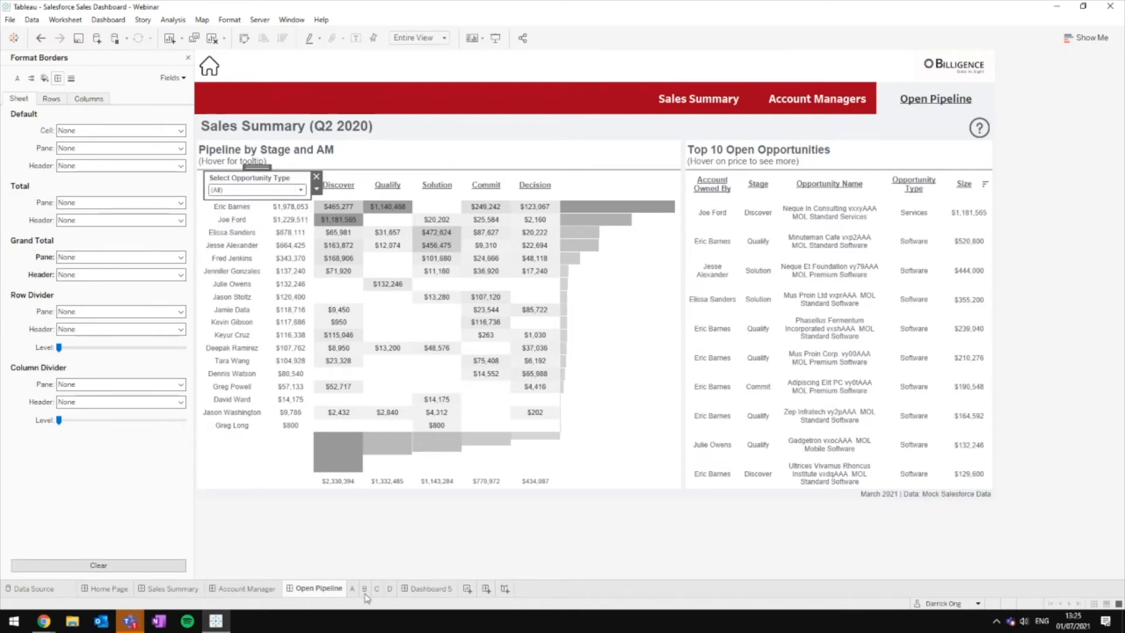
Step: Open sheet A and add an Opportunity Type filter including all three types
left_click(431, 589)
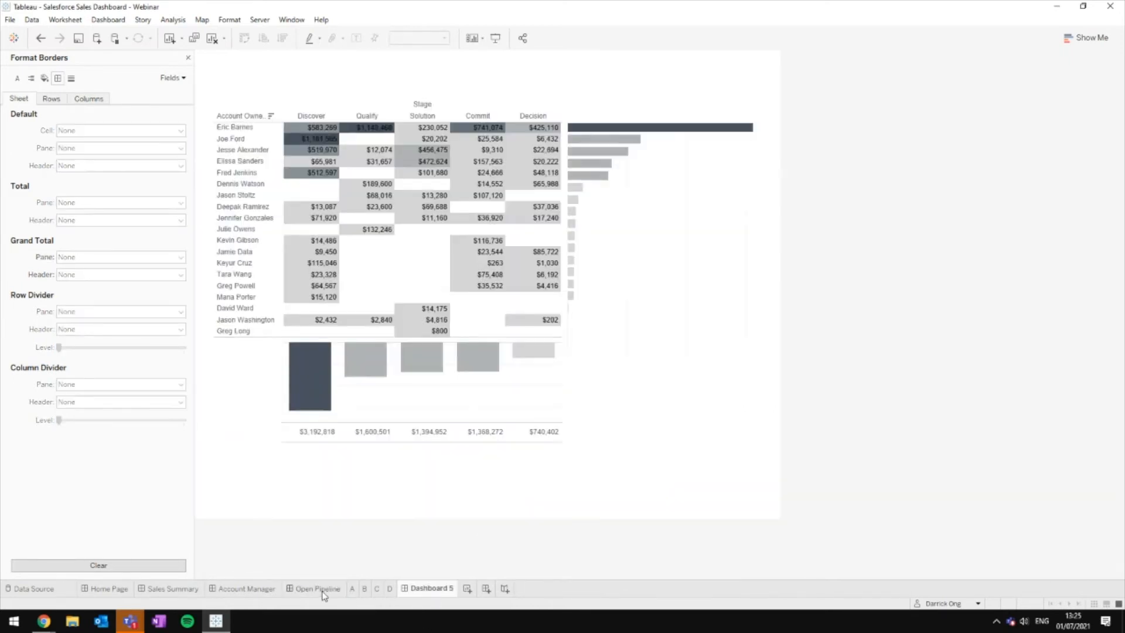
left_click(389, 267)
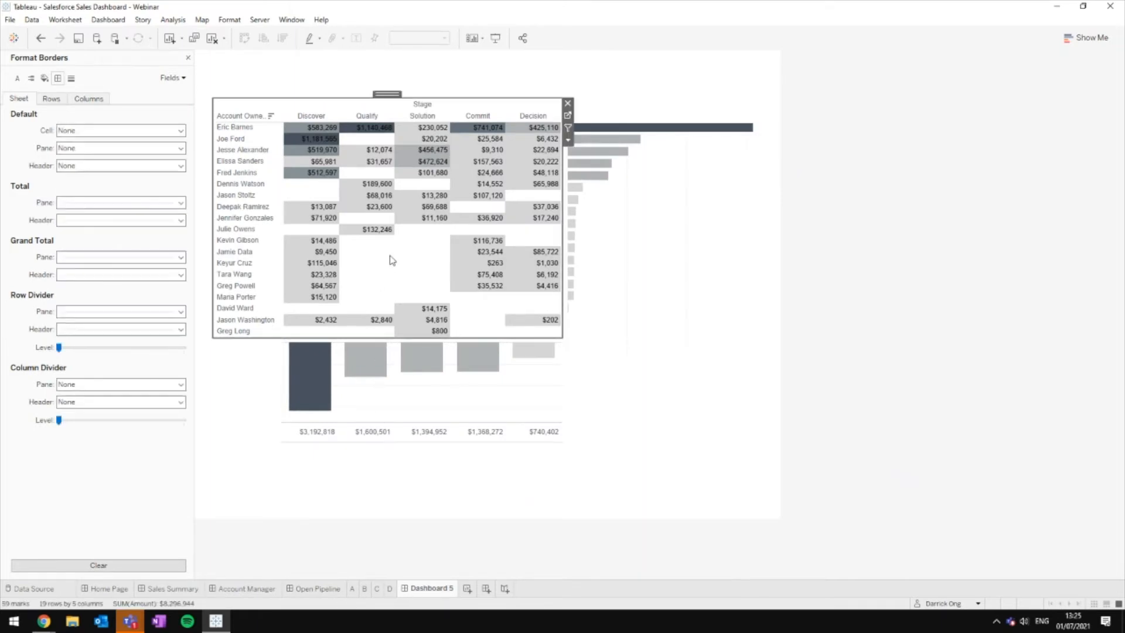
left_click(568, 116)
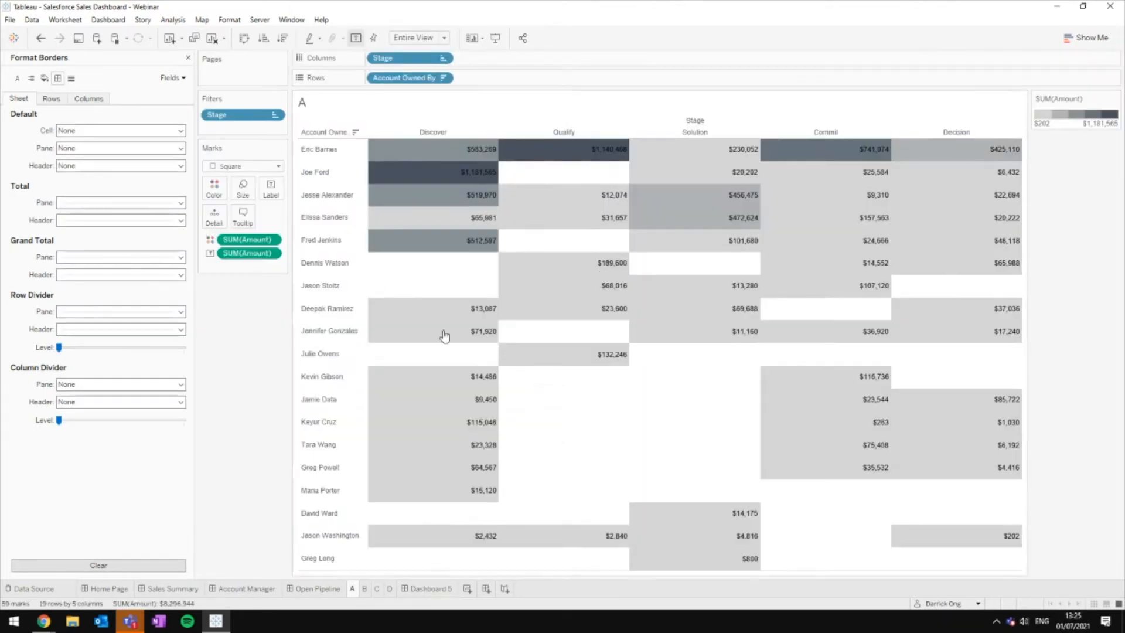
left_click(189, 59)
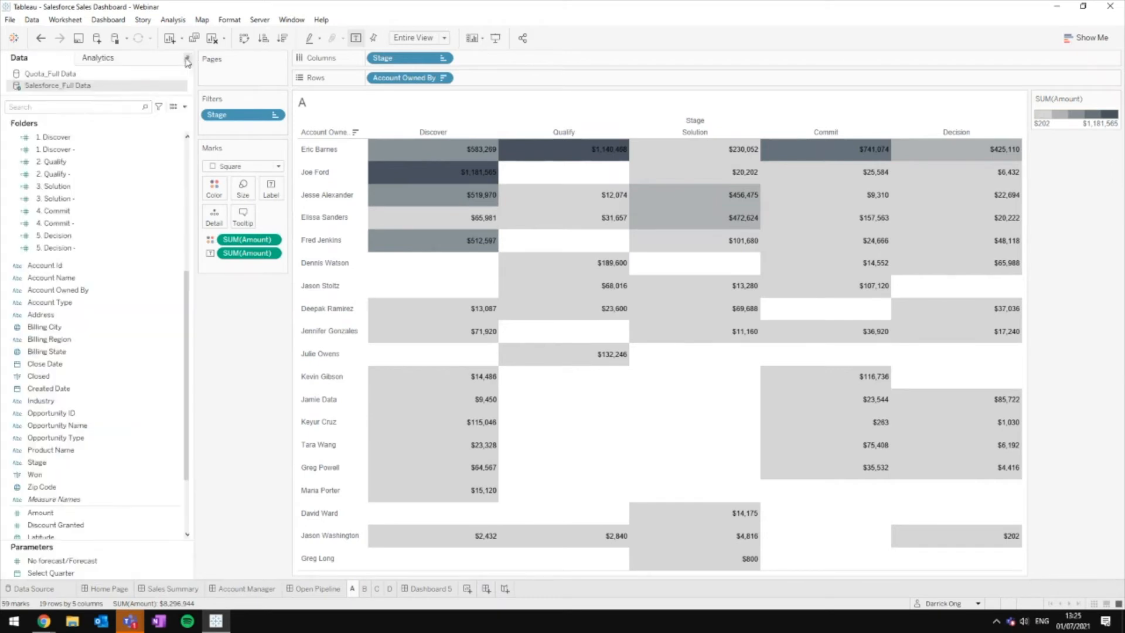
left_click(98, 106)
type("type")
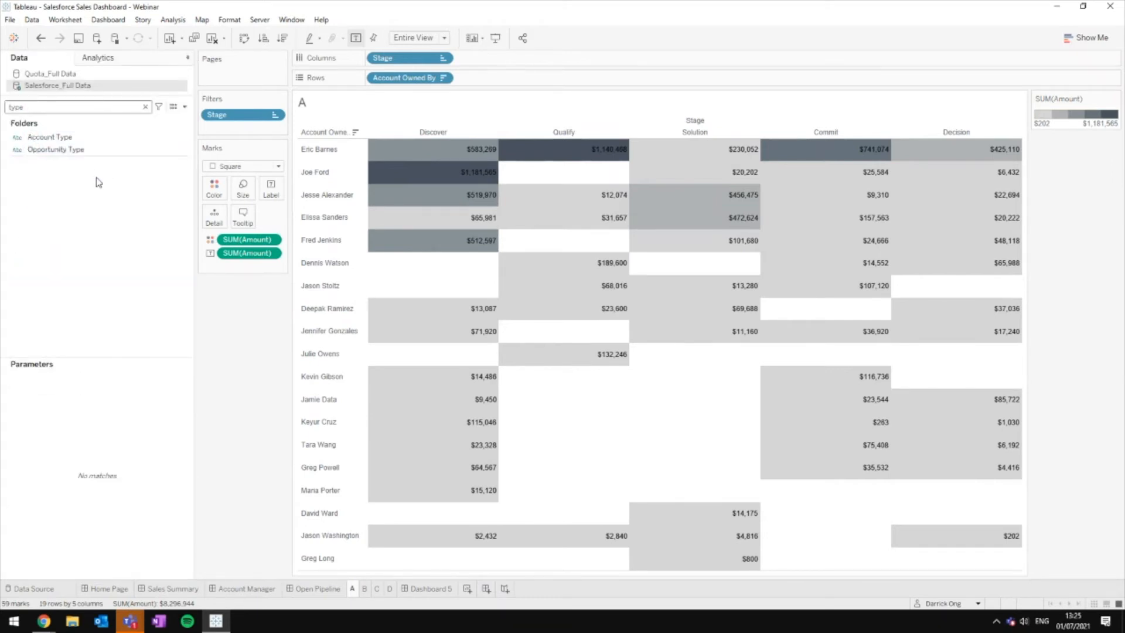
left_click(128, 151)
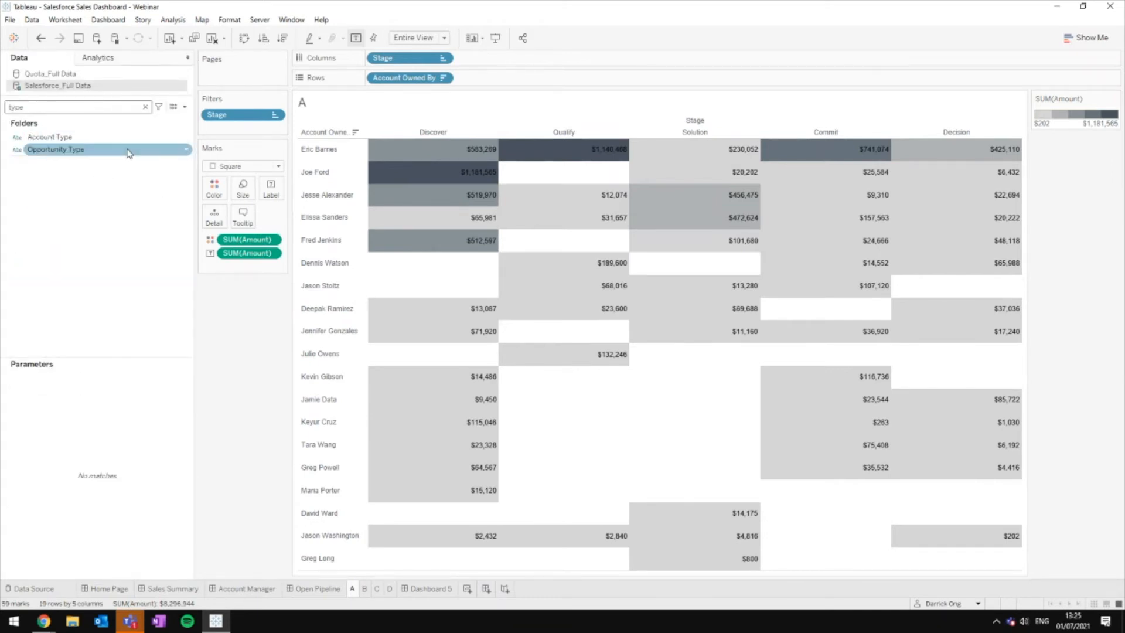
left_click_drag(129, 152, 236, 138)
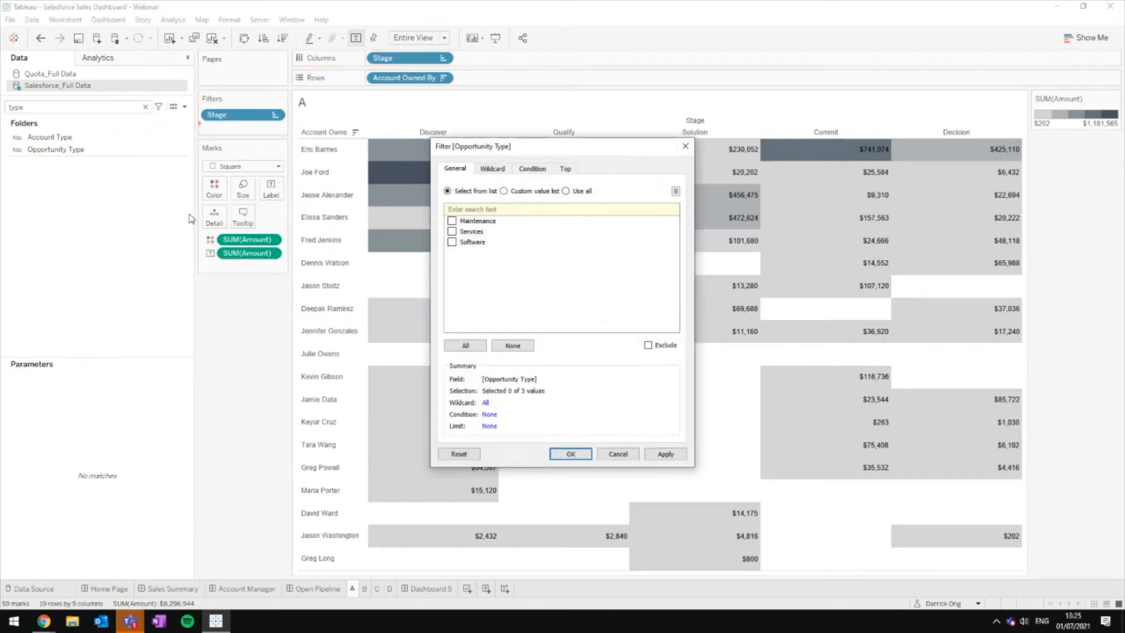
left_click(463, 346)
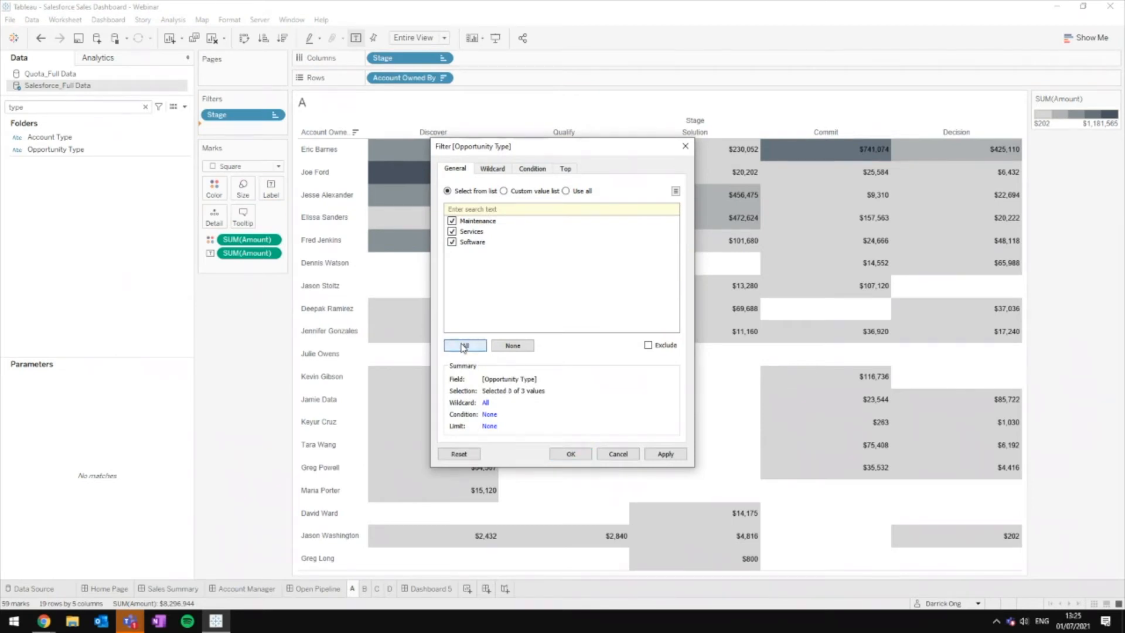
left_click(567, 460)
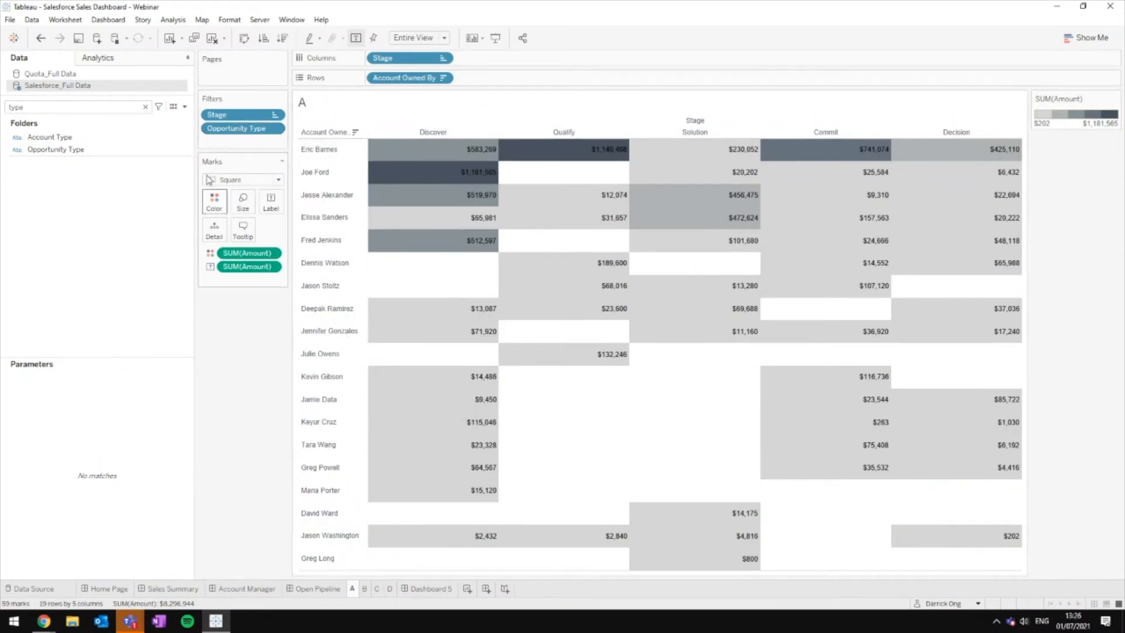
Step: Apply sheet A's Opportunity Type filter to worksheets B, C and D as well
left_click(364, 590)
left_click(377, 591)
left_click(390, 591)
left_click(353, 588)
left_click(275, 128)
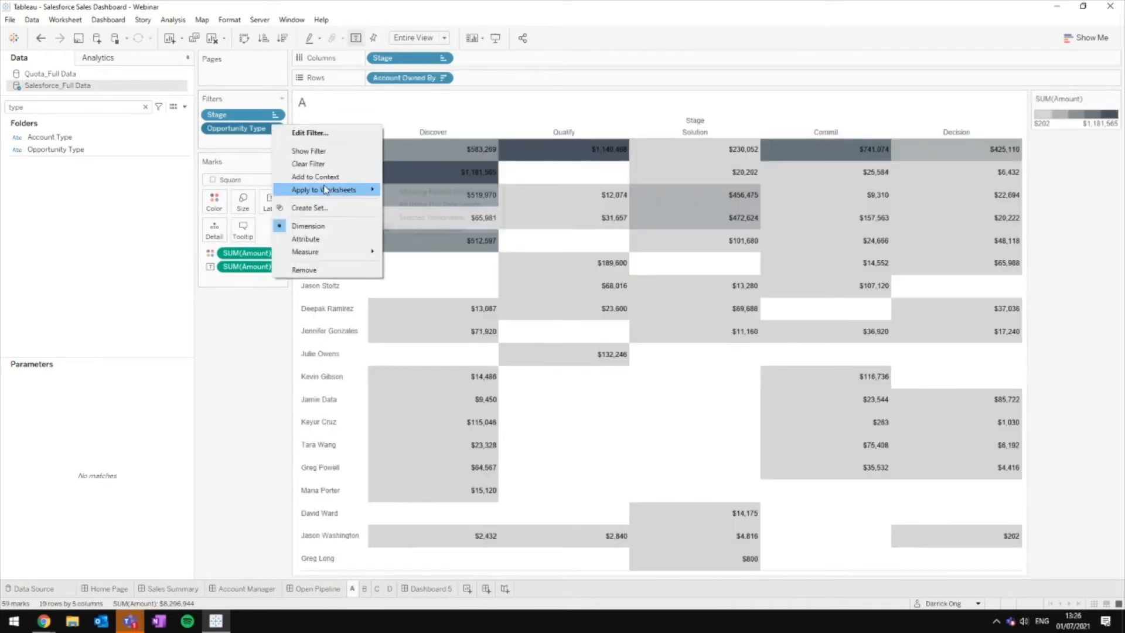
mouse_move(328, 189)
left_click(428, 216)
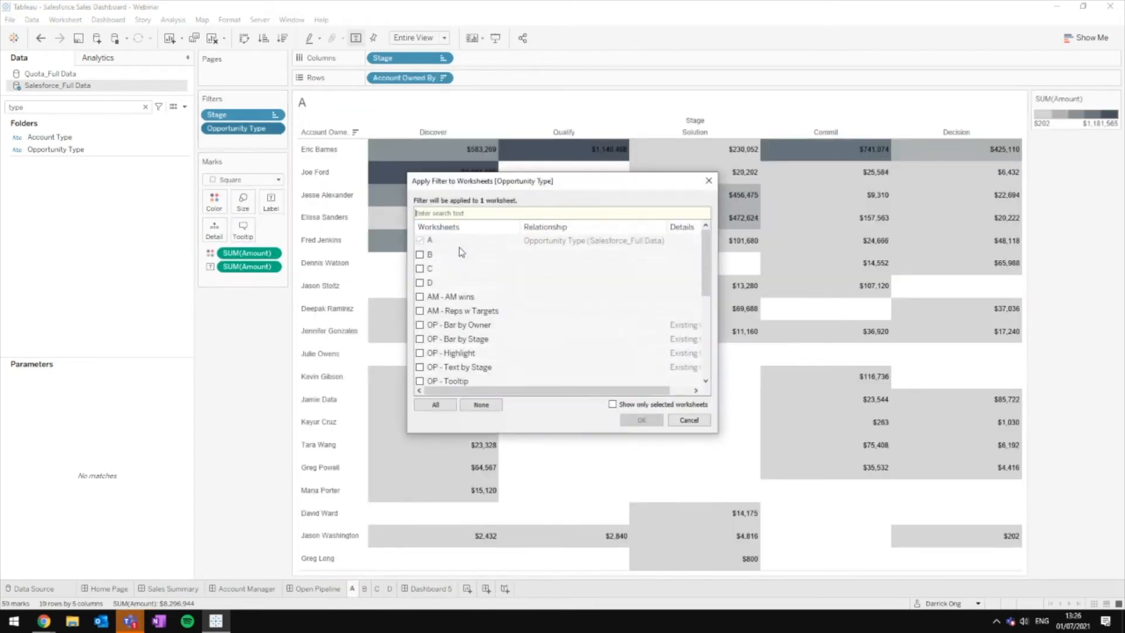
left_click(420, 255)
left_click(420, 269)
left_click(420, 282)
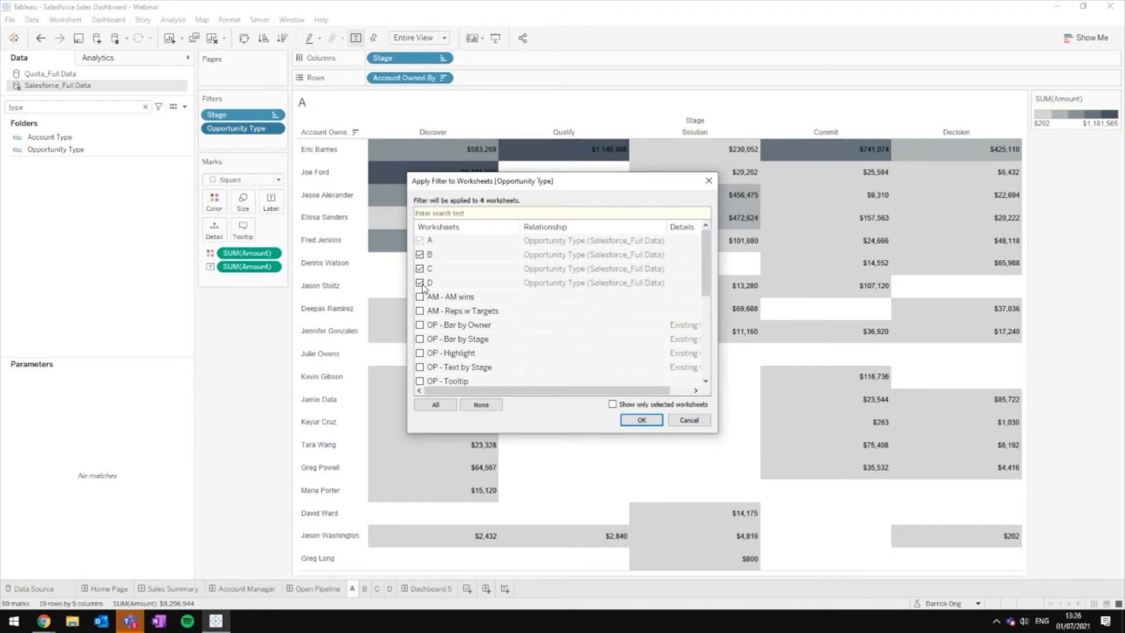
left_click(632, 416)
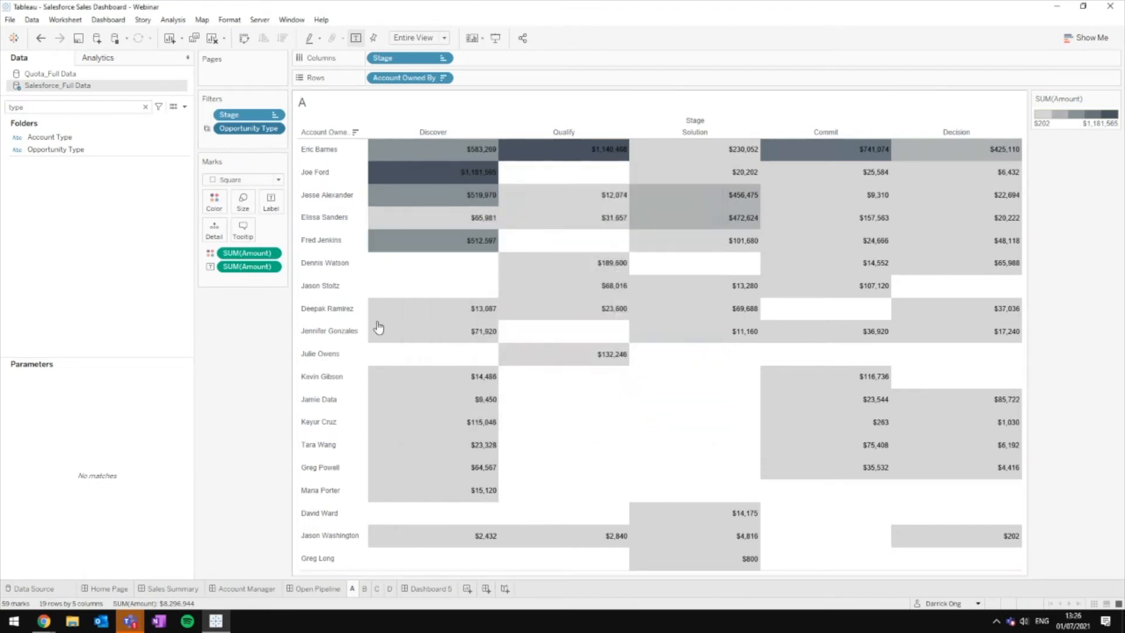
left_click(428, 588)
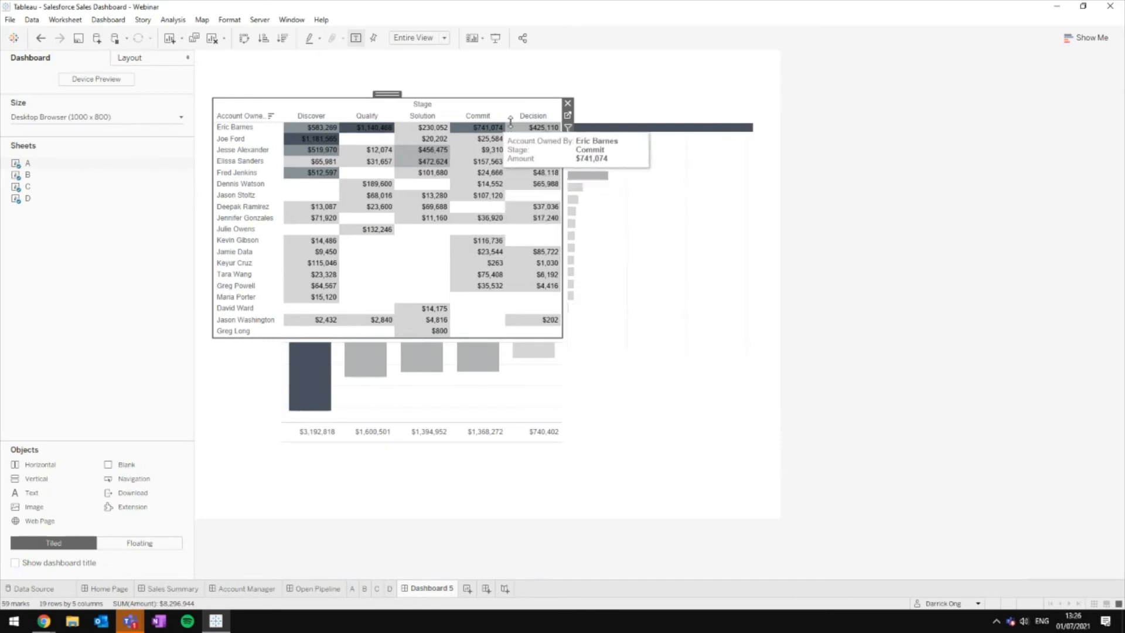
Step: Add an Account Owned By highlighter, then drag it off the dashboard
left_click(567, 140)
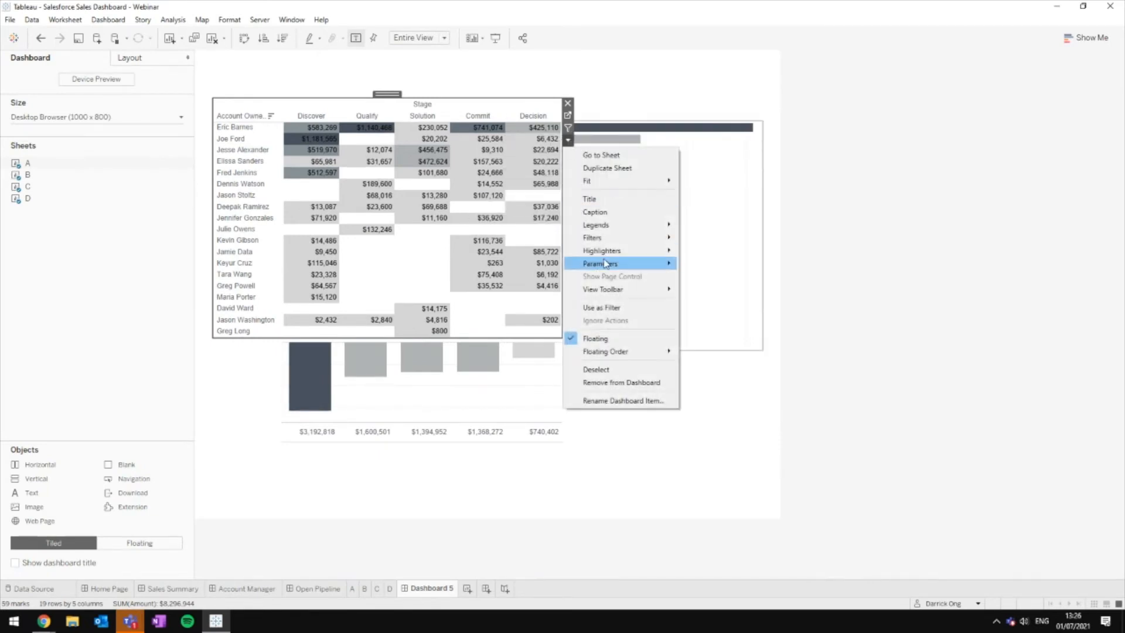
mouse_move(614, 249)
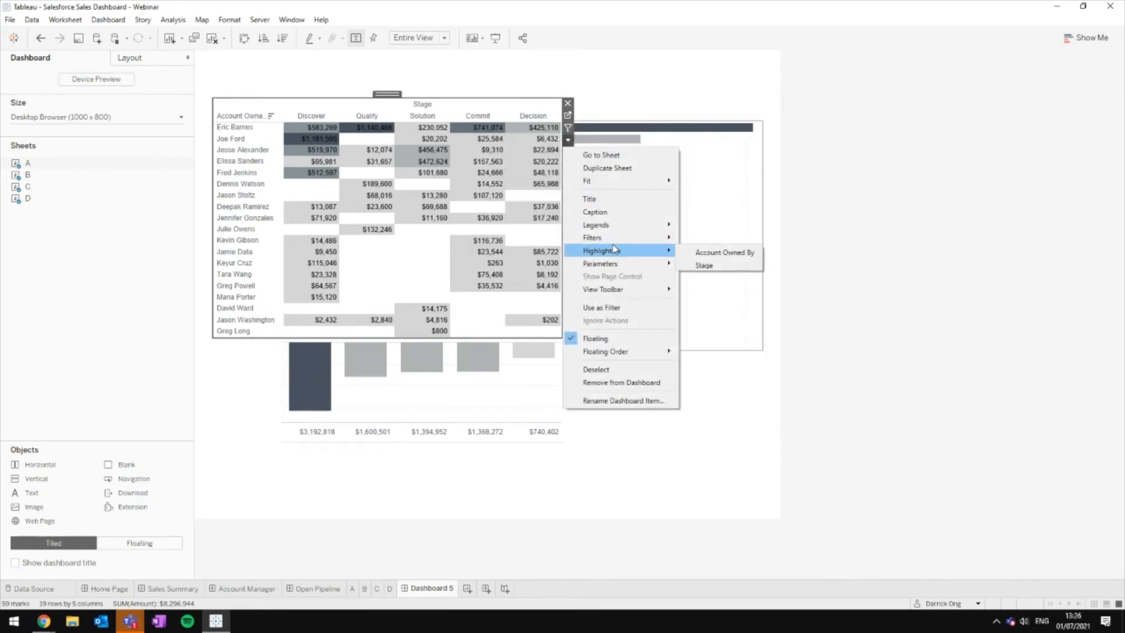
left_click(693, 257)
left_click(623, 104)
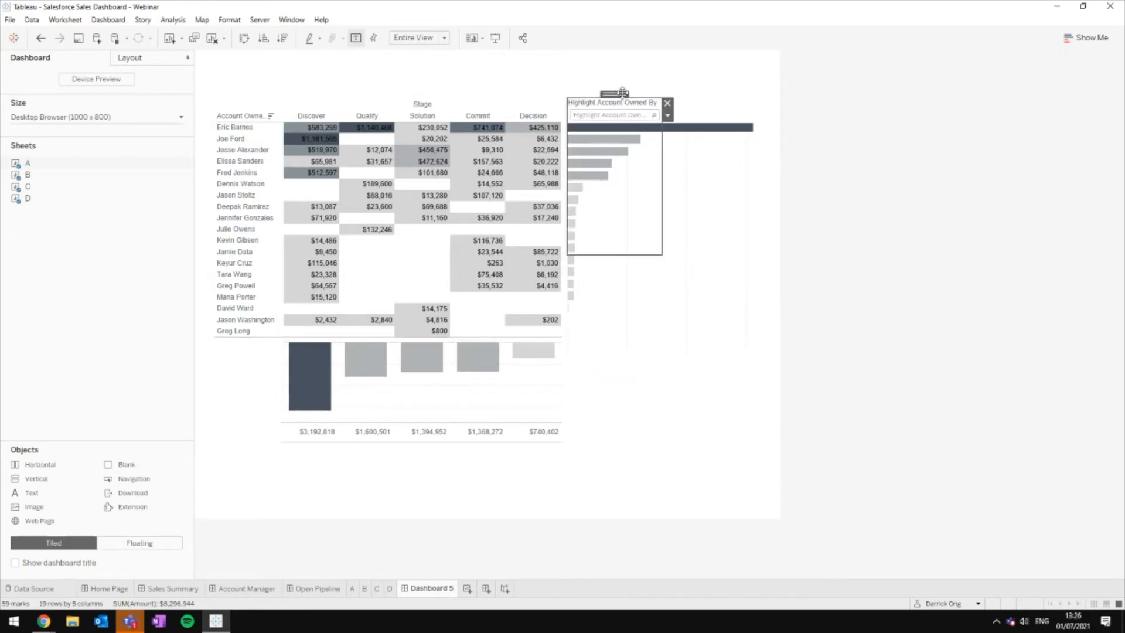
mouse_move(622, 92)
left_mouse_down()
mouse_move(720, 66)
mouse_move(687, 48)
left_mouse_up()
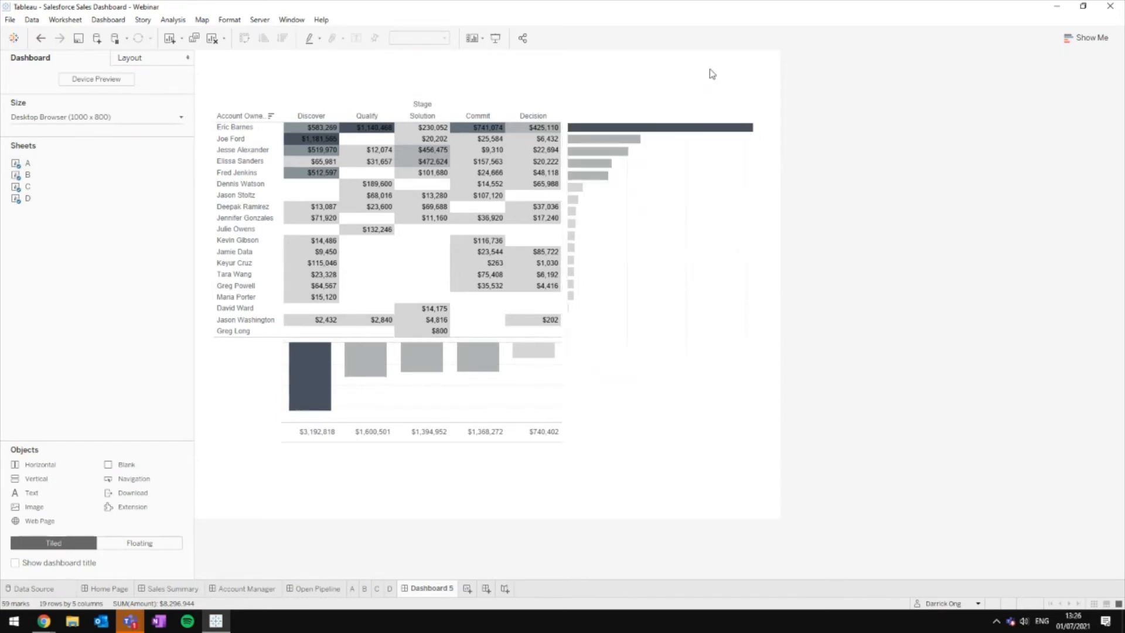
Step: Add an Opportunity Type filter card from the pipeline table as a single-value dropdown on (All)
left_click(530, 118)
left_click(466, 105)
left_click(568, 141)
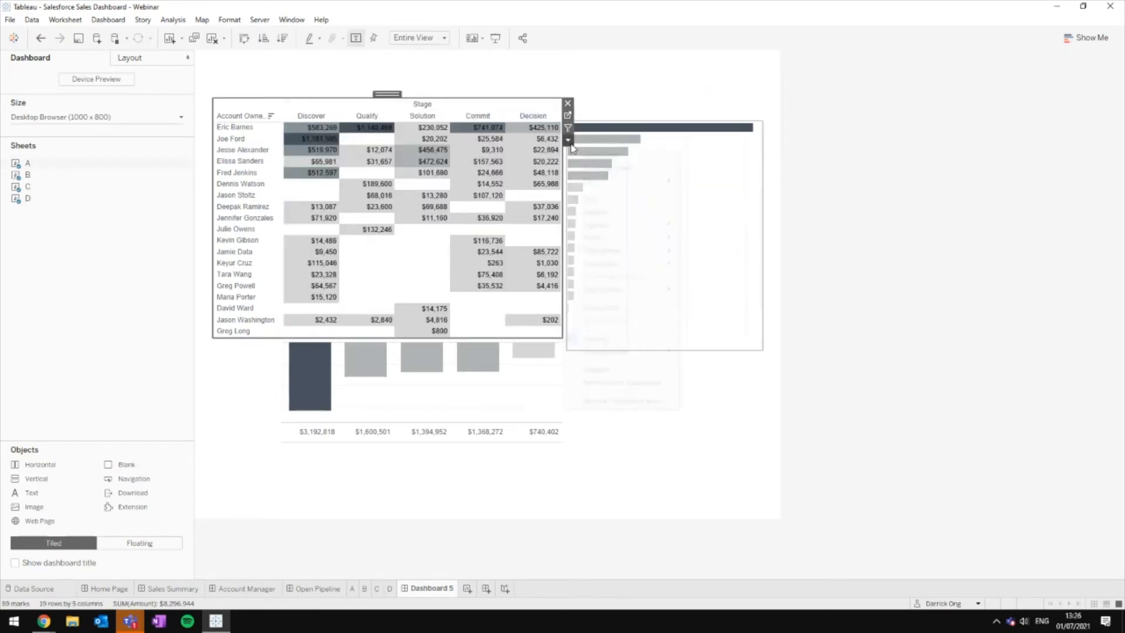
mouse_move(618, 235)
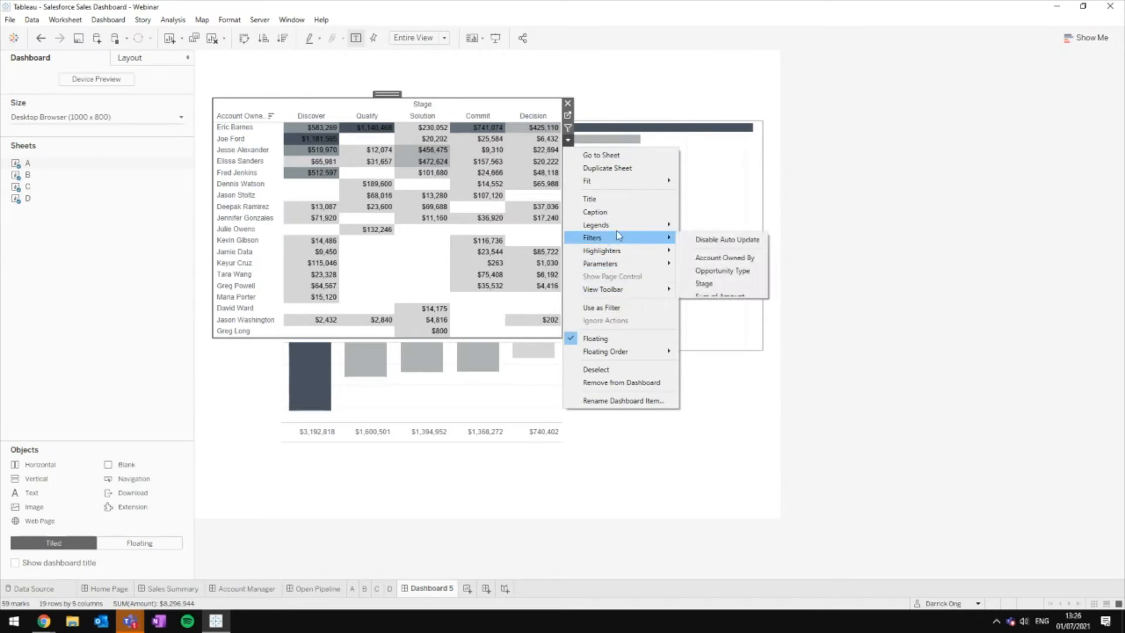
left_click(721, 270)
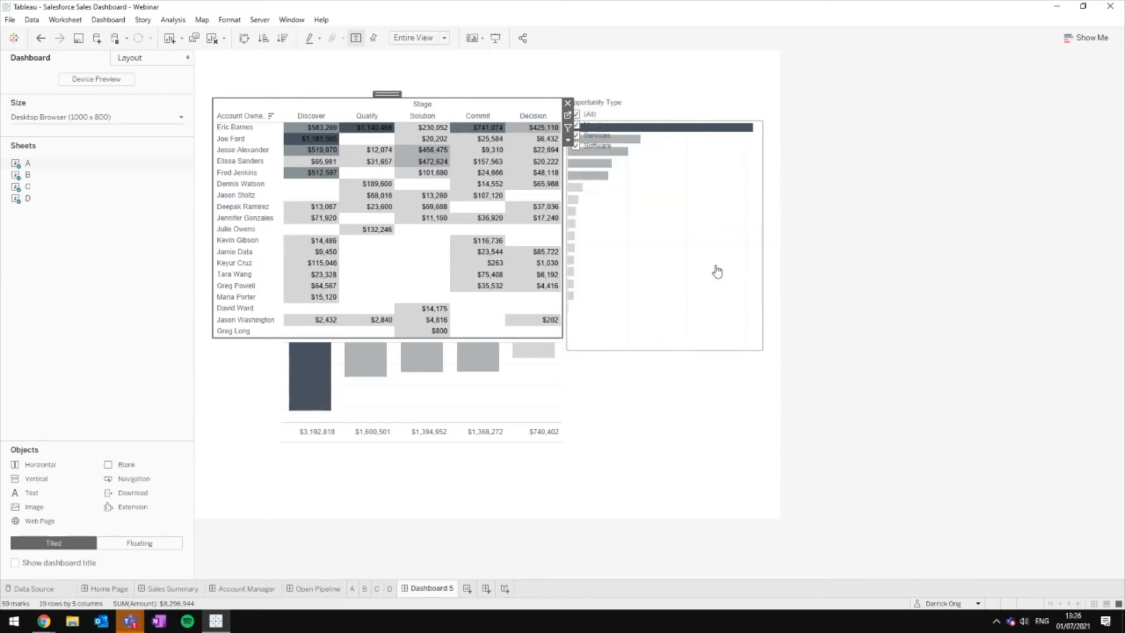
left_click(620, 103)
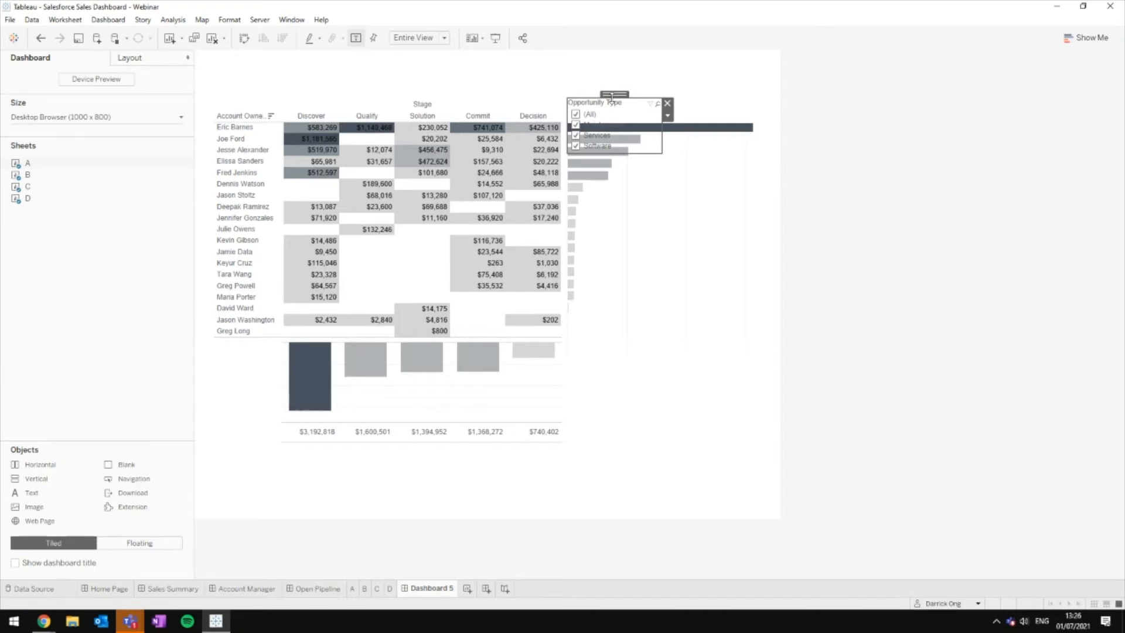
left_click_drag(612, 96, 620, 60)
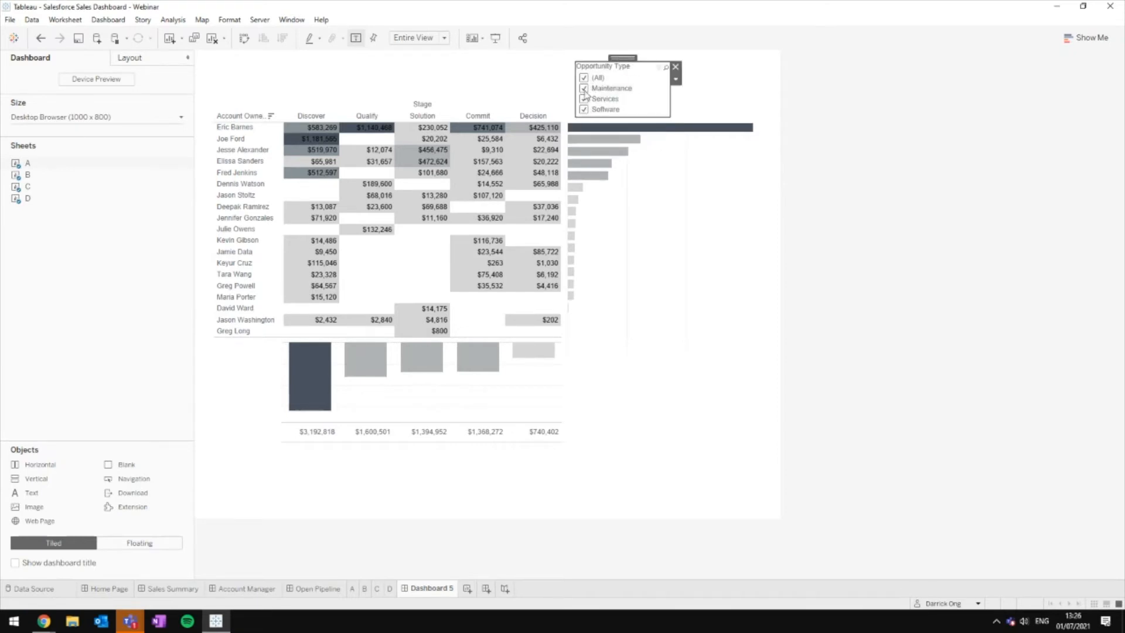
left_click(676, 79)
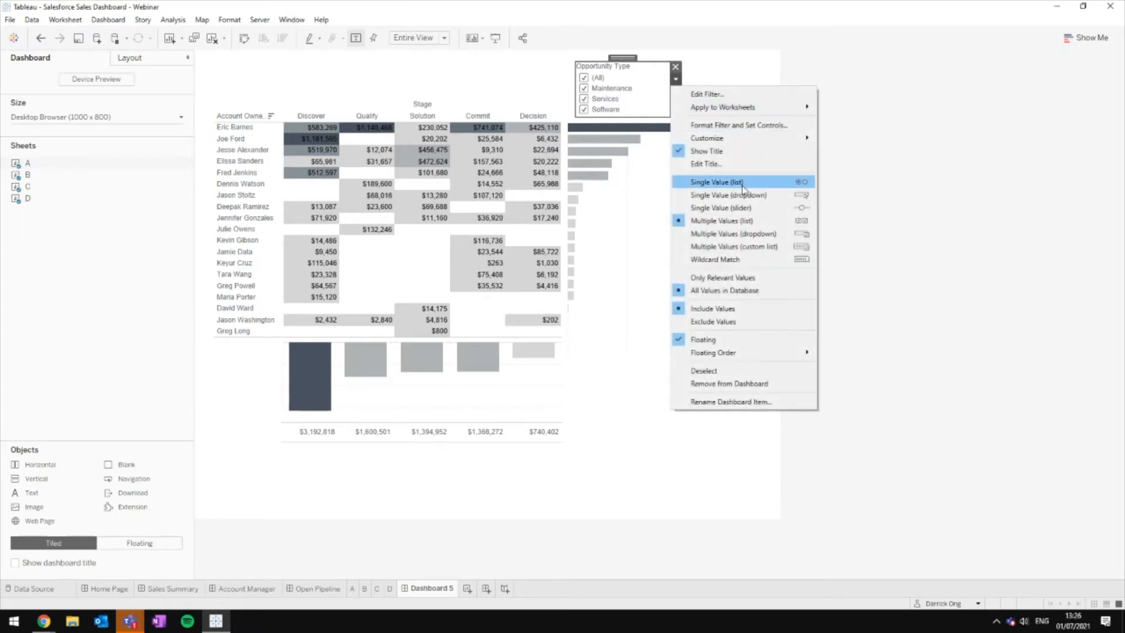
left_click(781, 200)
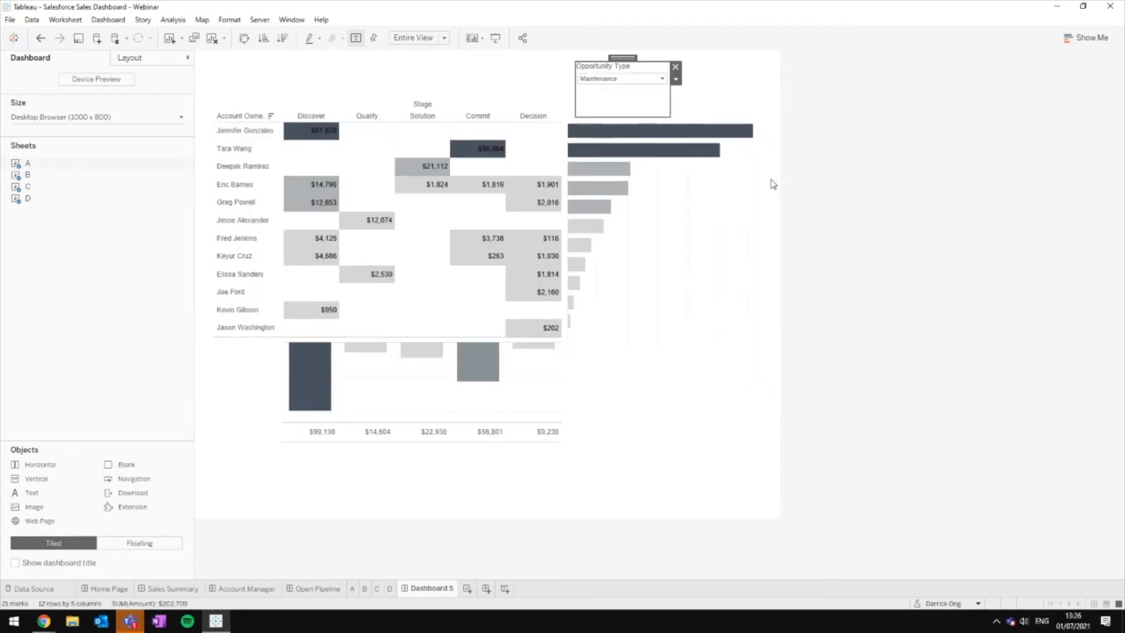
left_click(646, 81)
left_click(646, 91)
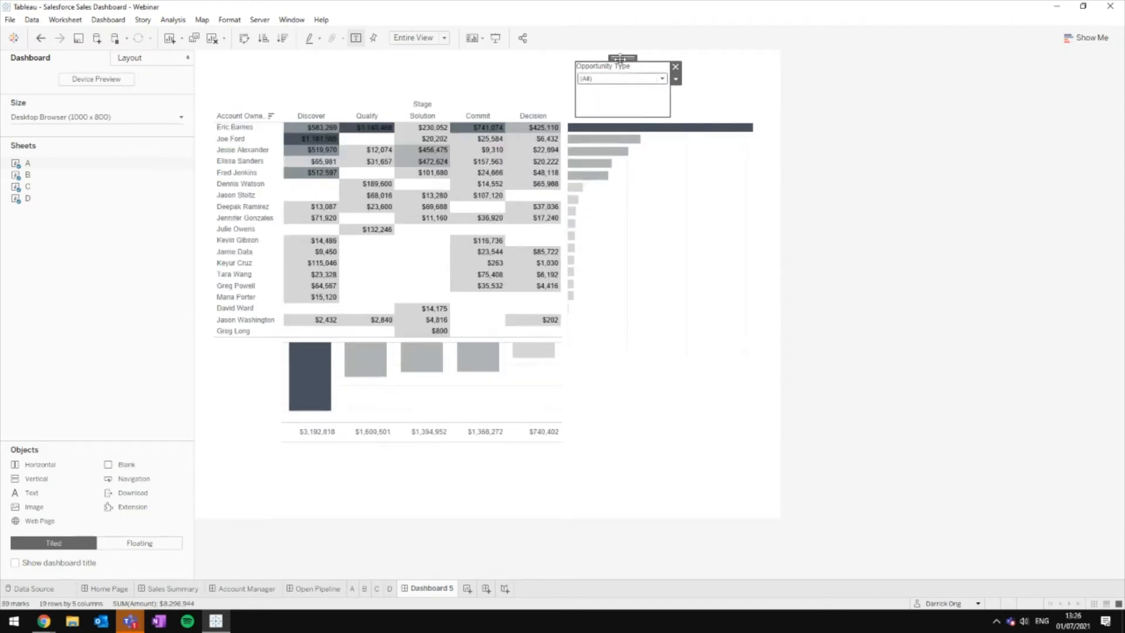
Step: Move the filter card over the table's top left, shorten it, and set it to Services
left_click_drag(620, 58, 258, 82)
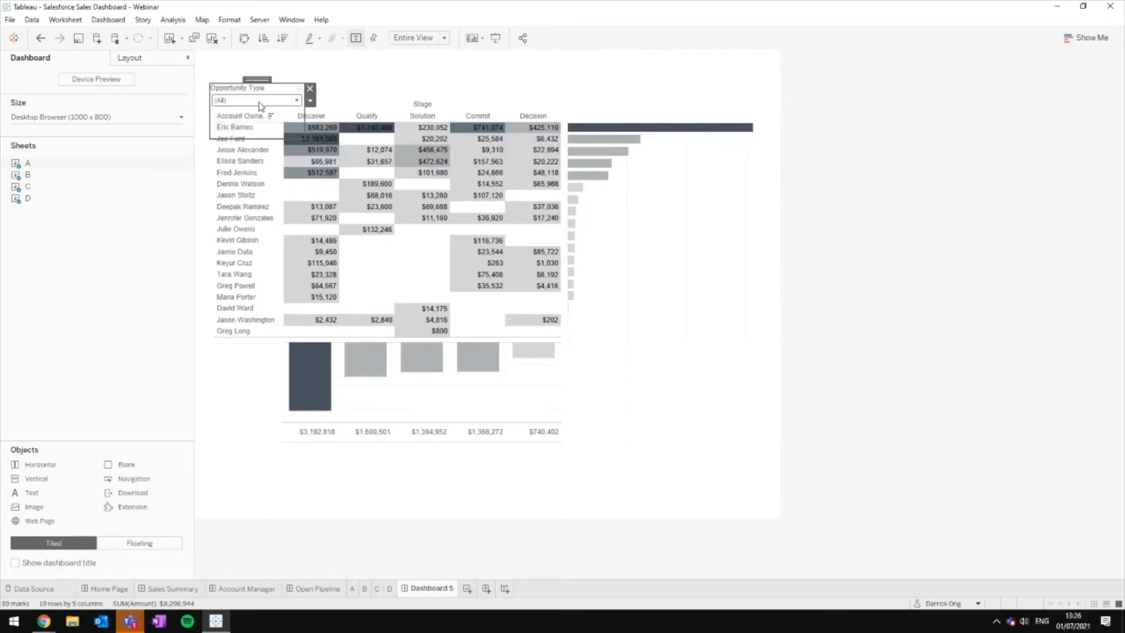
left_click_drag(304, 139, 304, 107)
left_click(287, 100)
left_click(252, 145)
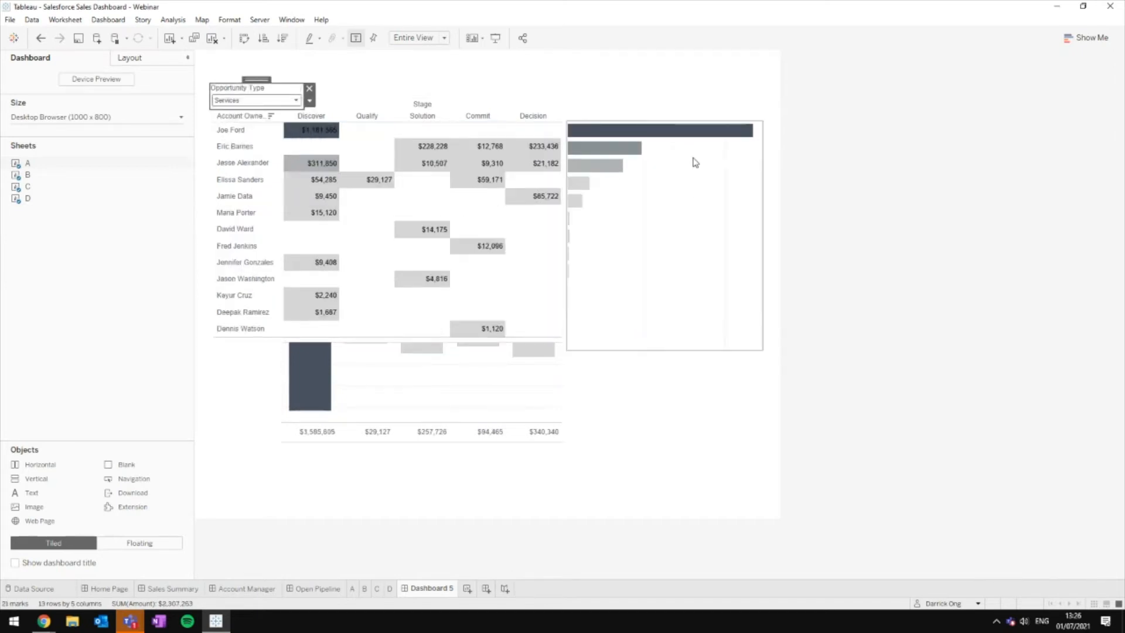
left_click(287, 100)
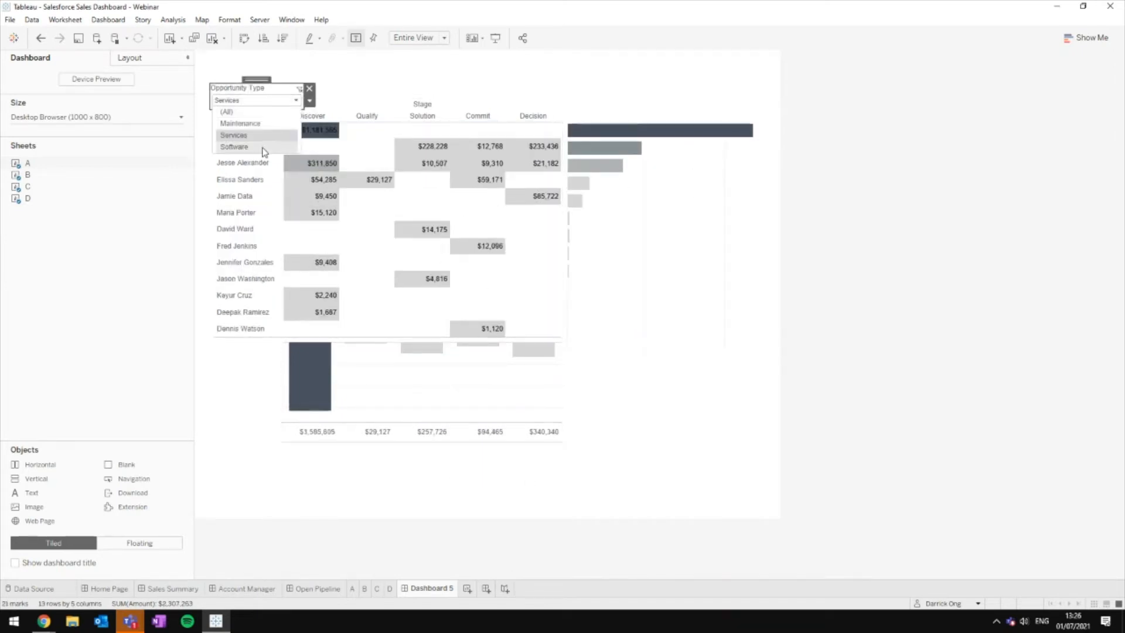
left_click(264, 149)
left_click(273, 102)
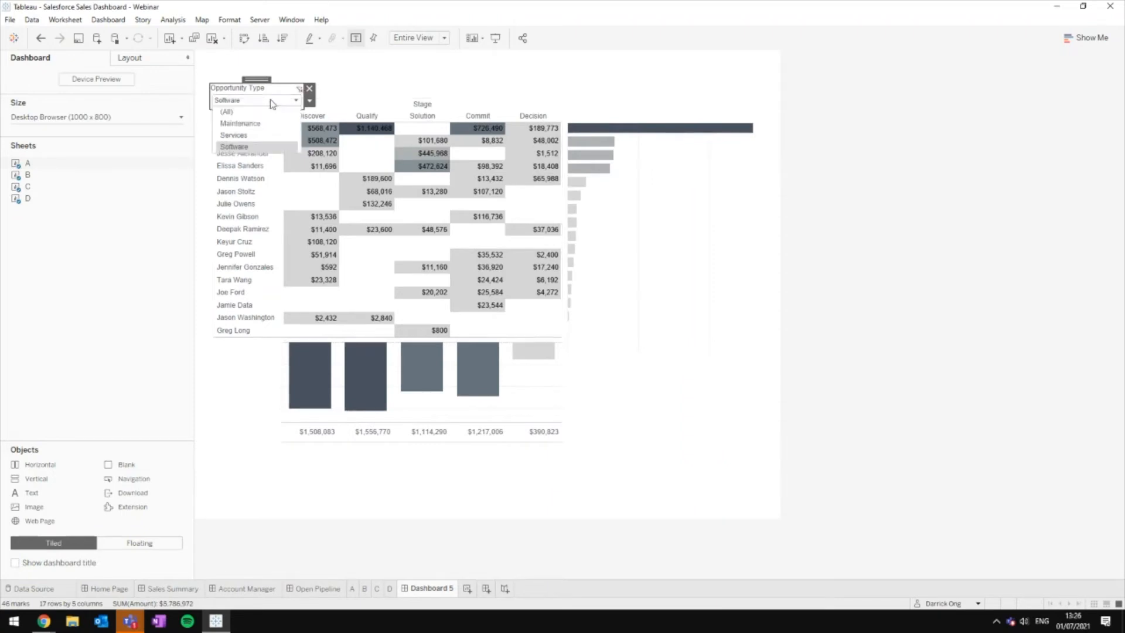
left_click(260, 136)
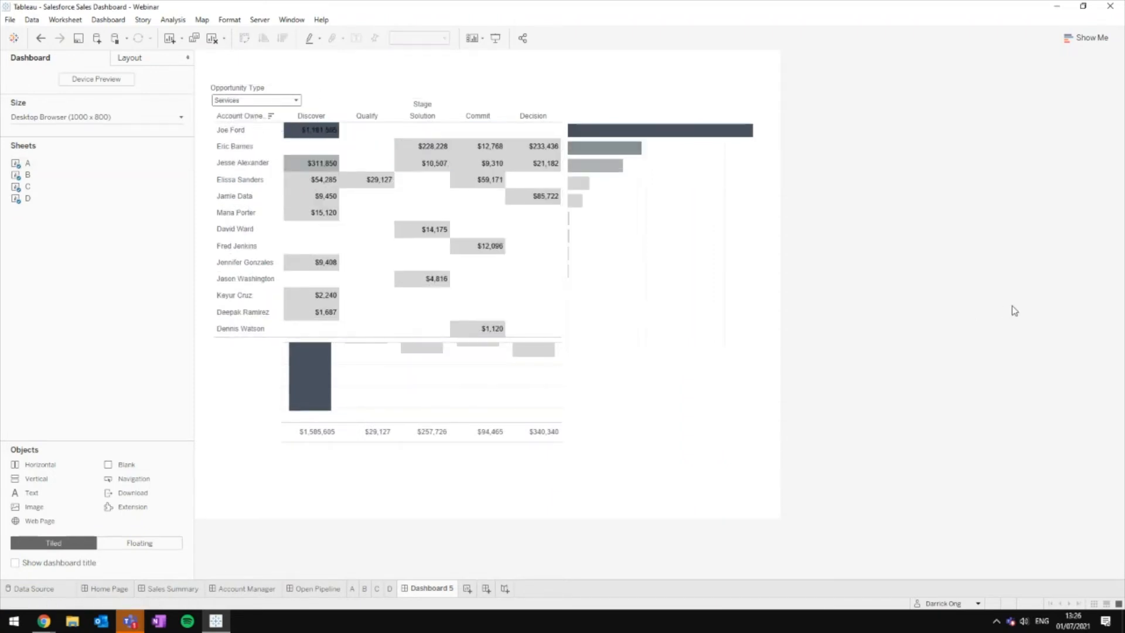
right_click(404, 588)
left_click(977, 495)
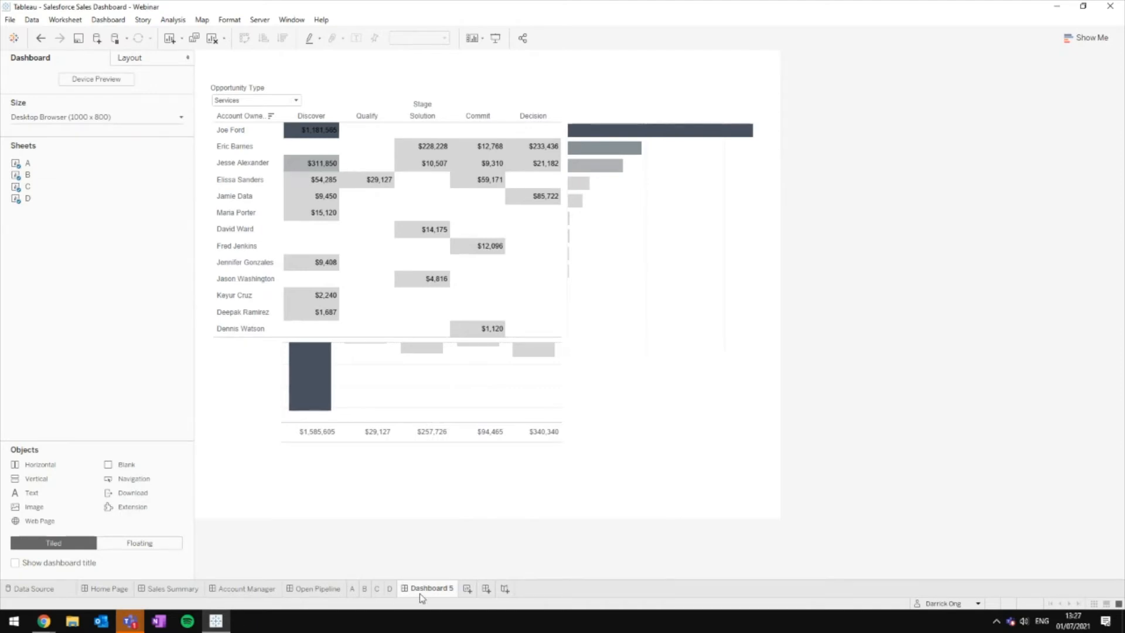
mouse_move(419, 593)
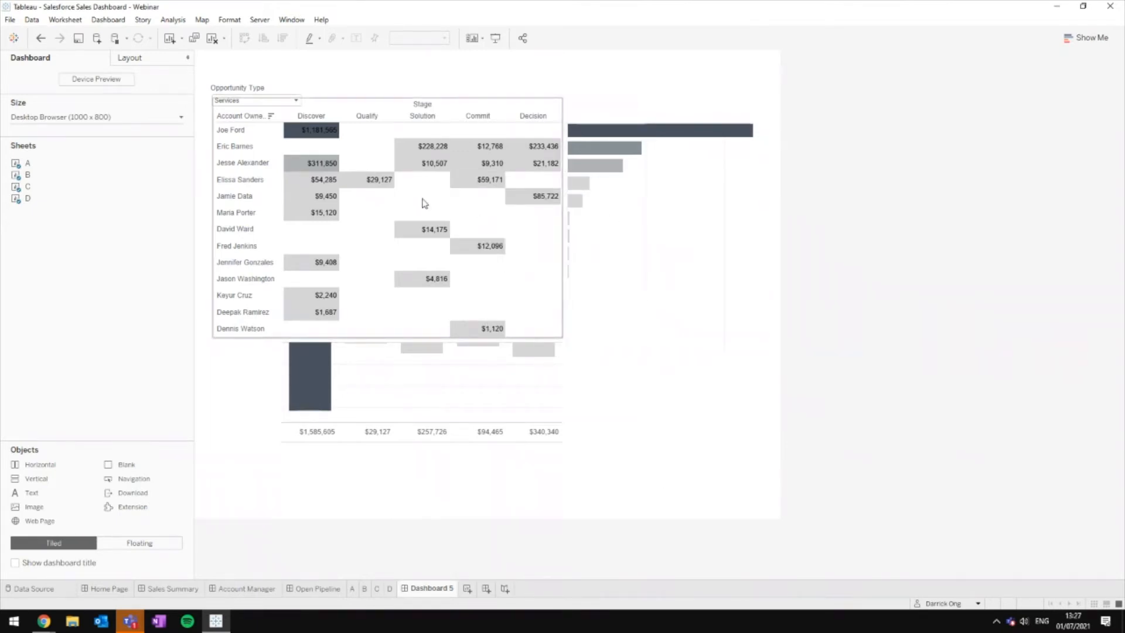
mouse_move(338, 291)
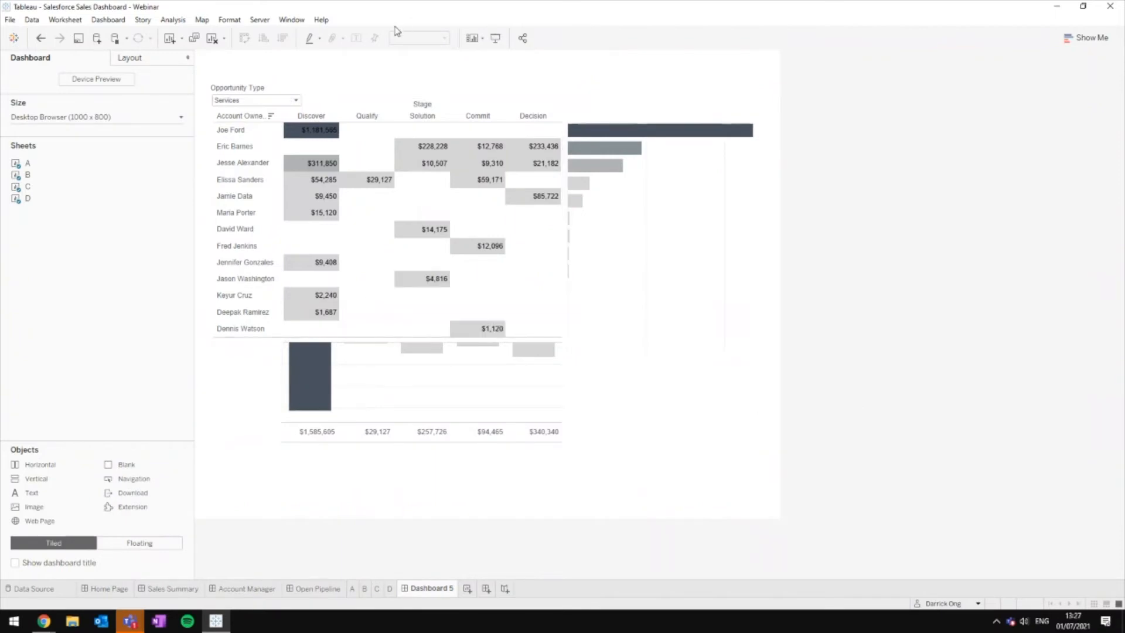
left_click(260, 19)
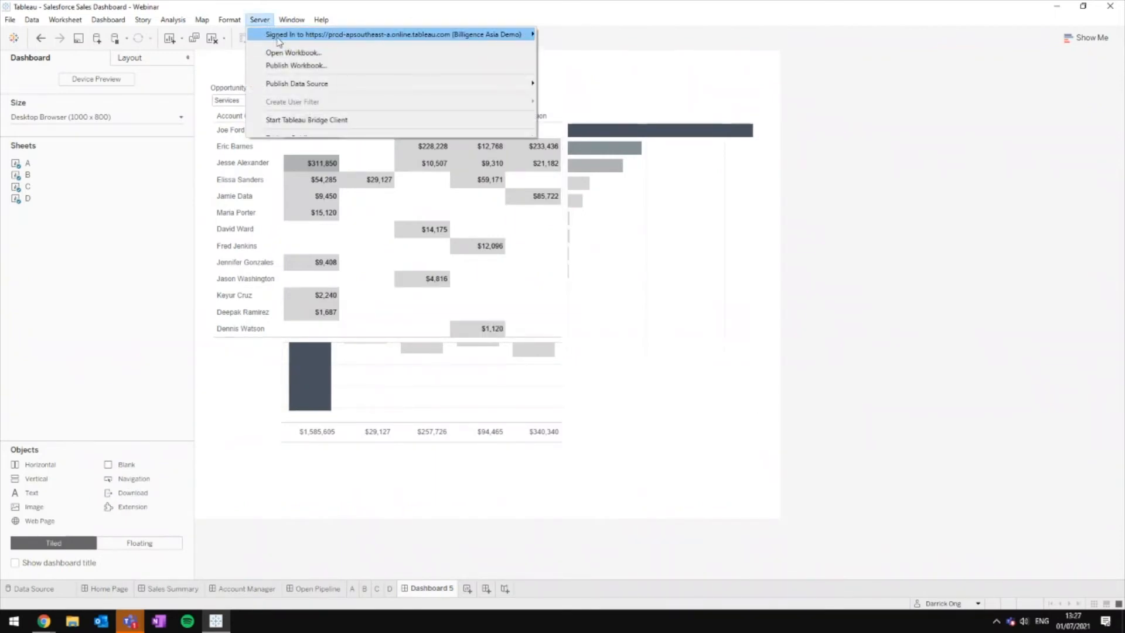
left_click(357, 65)
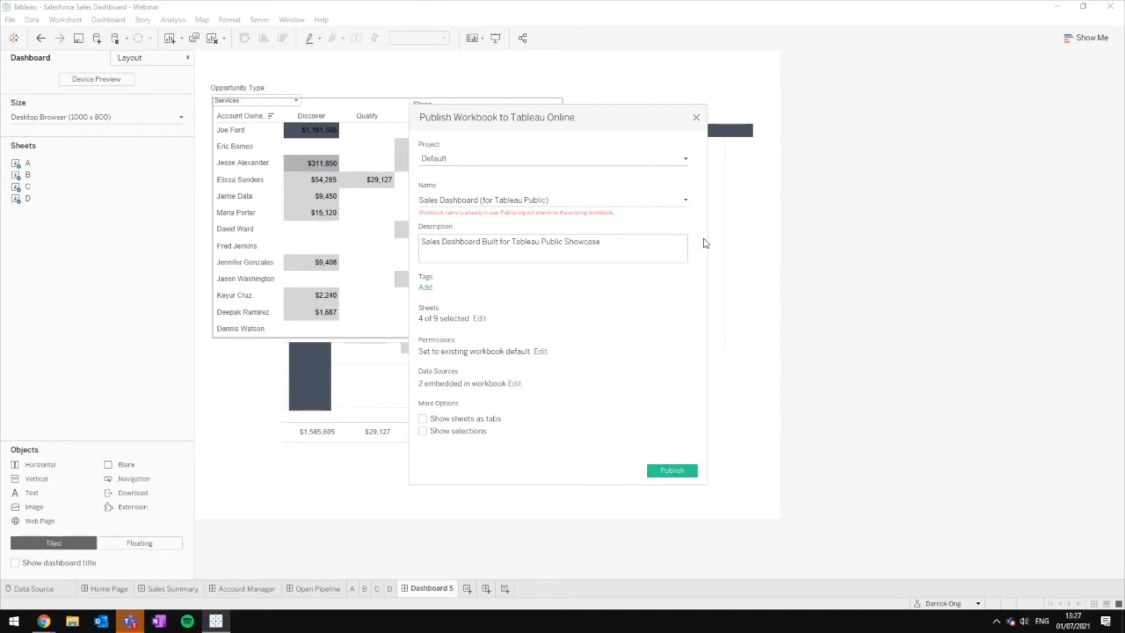
left_click(479, 320)
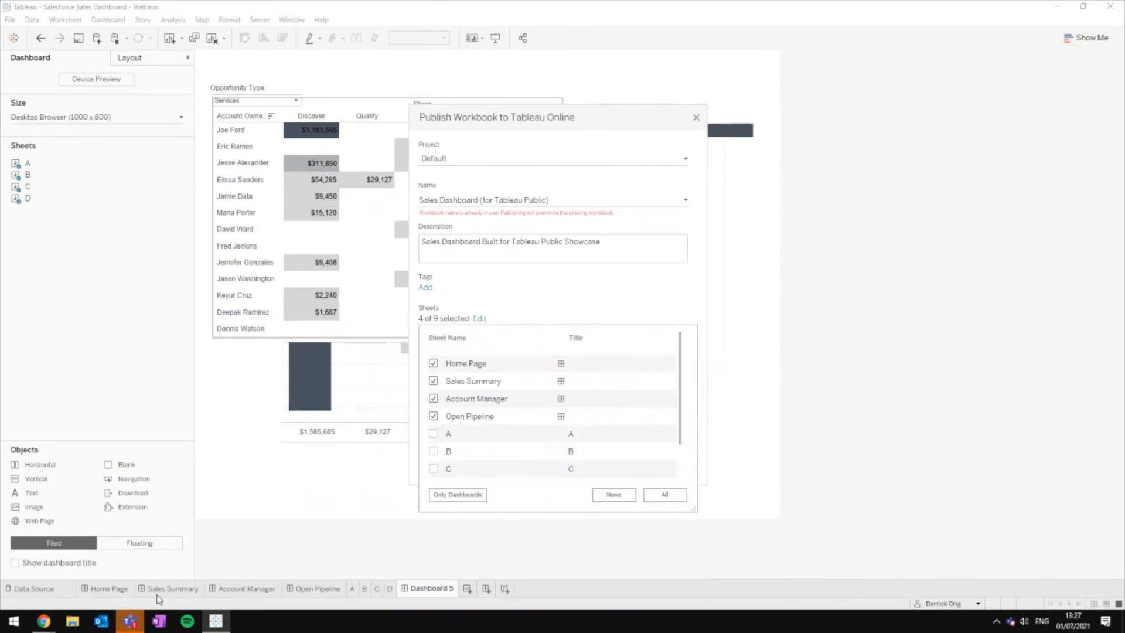
scroll(562, 422, "down", 2)
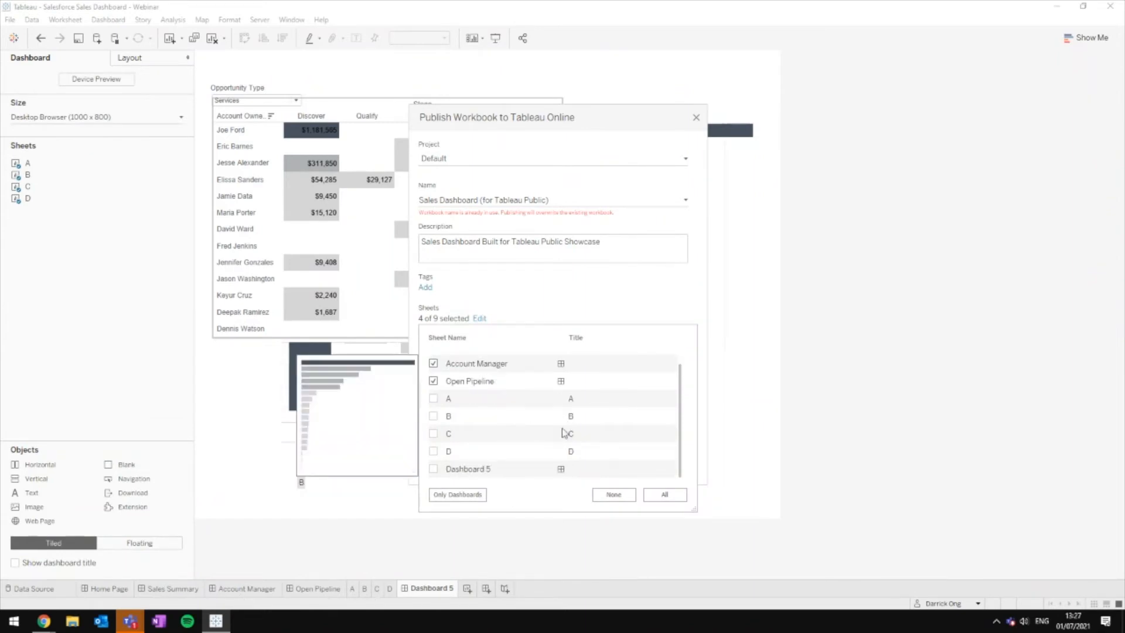
left_click(620, 307)
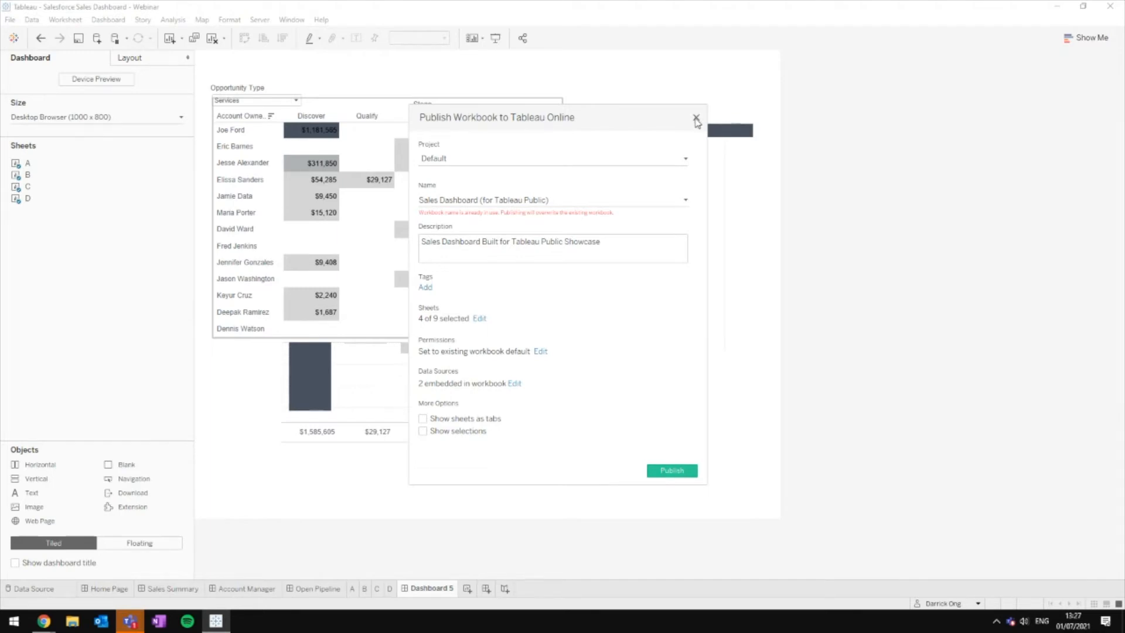
left_click(695, 119)
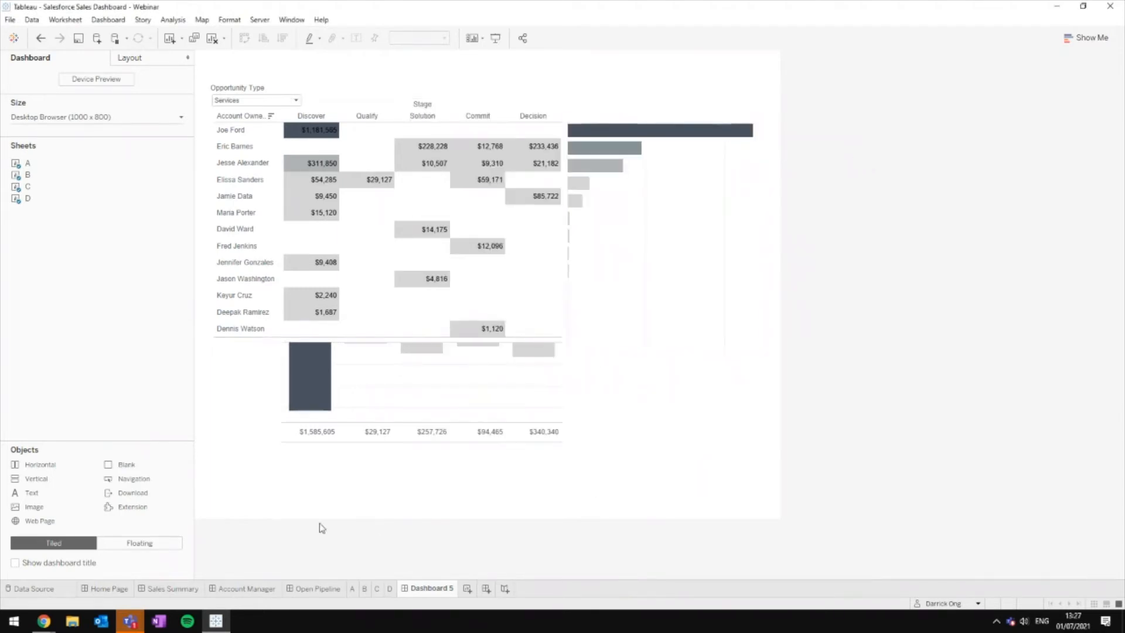
mouse_move(44, 621)
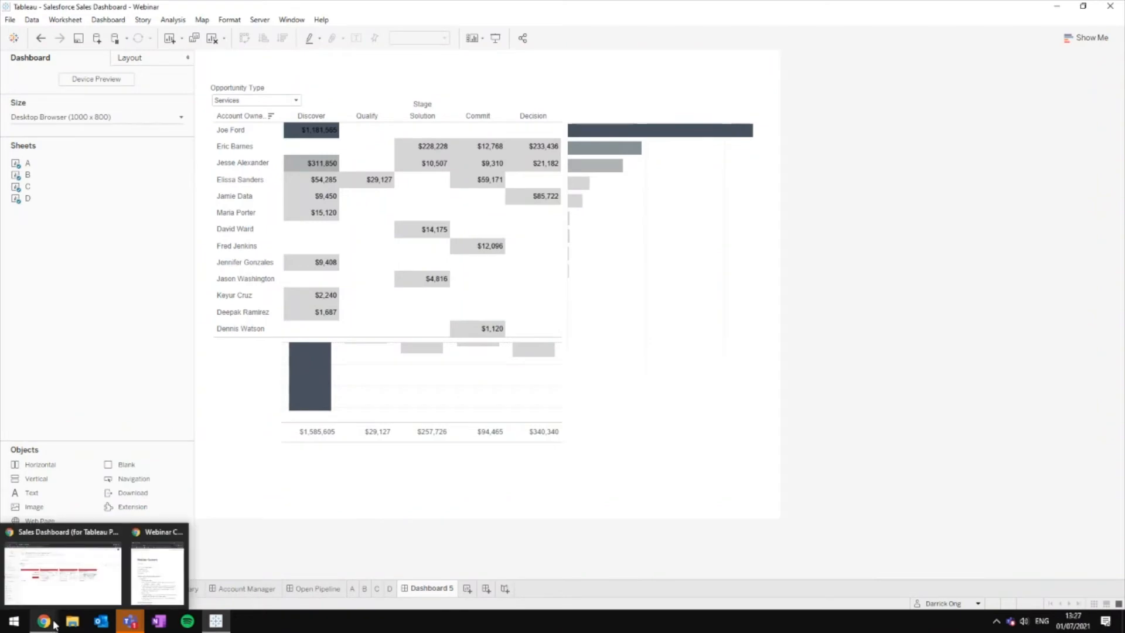
Step: Switch to Tableau Online in Chrome and open the Sales Dashboard workbook's Home Page view
left_click(92, 570)
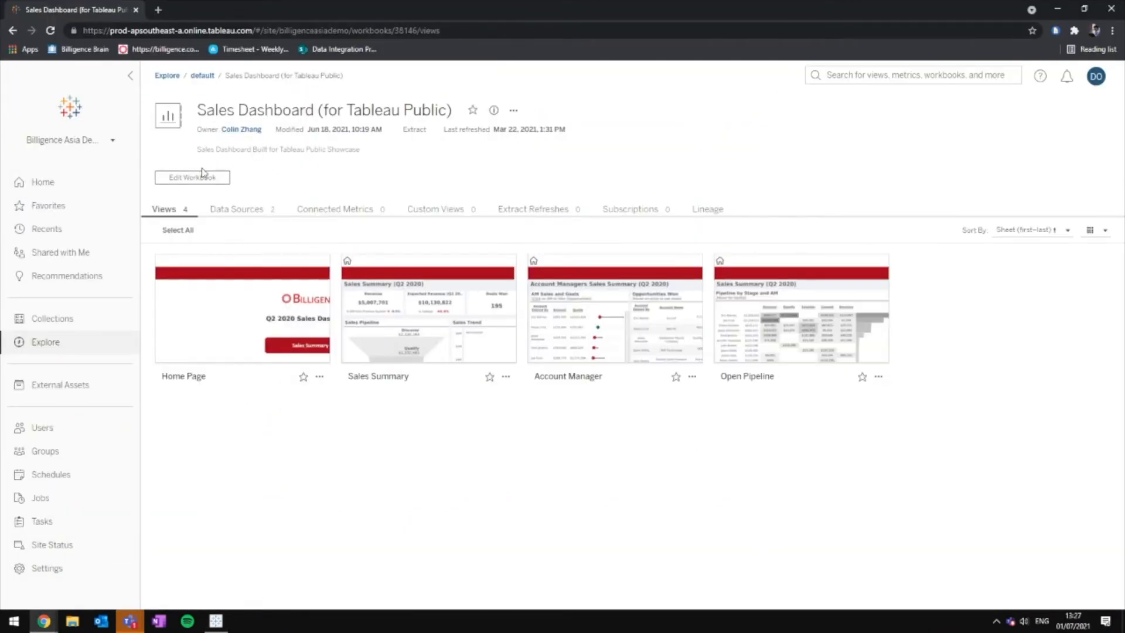
mouse_move(663, 290)
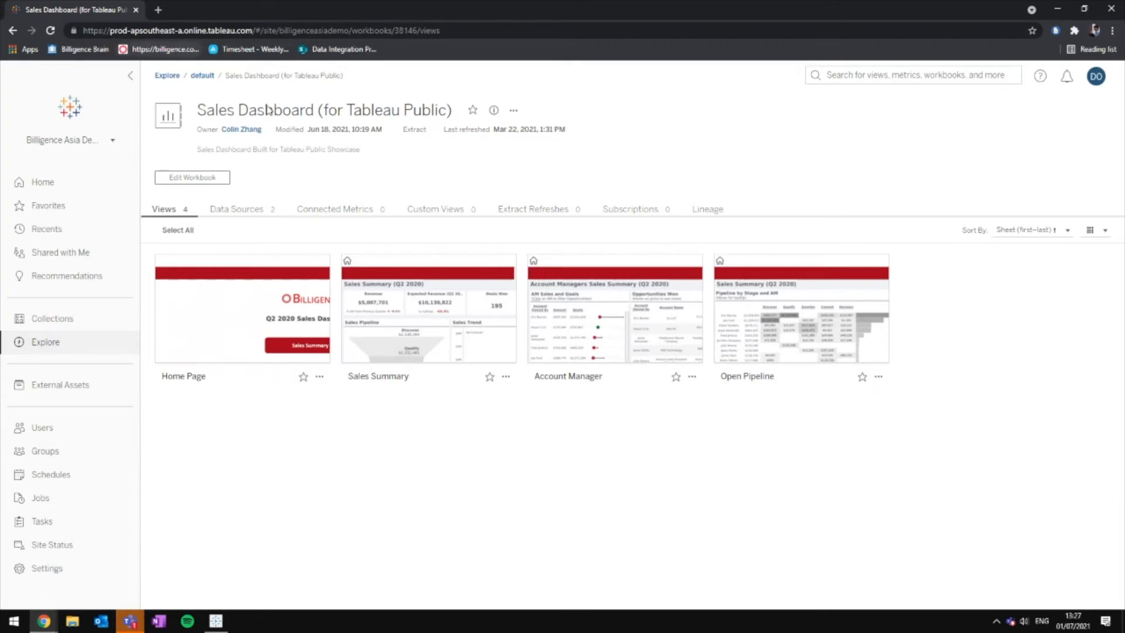
mouse_move(263, 310)
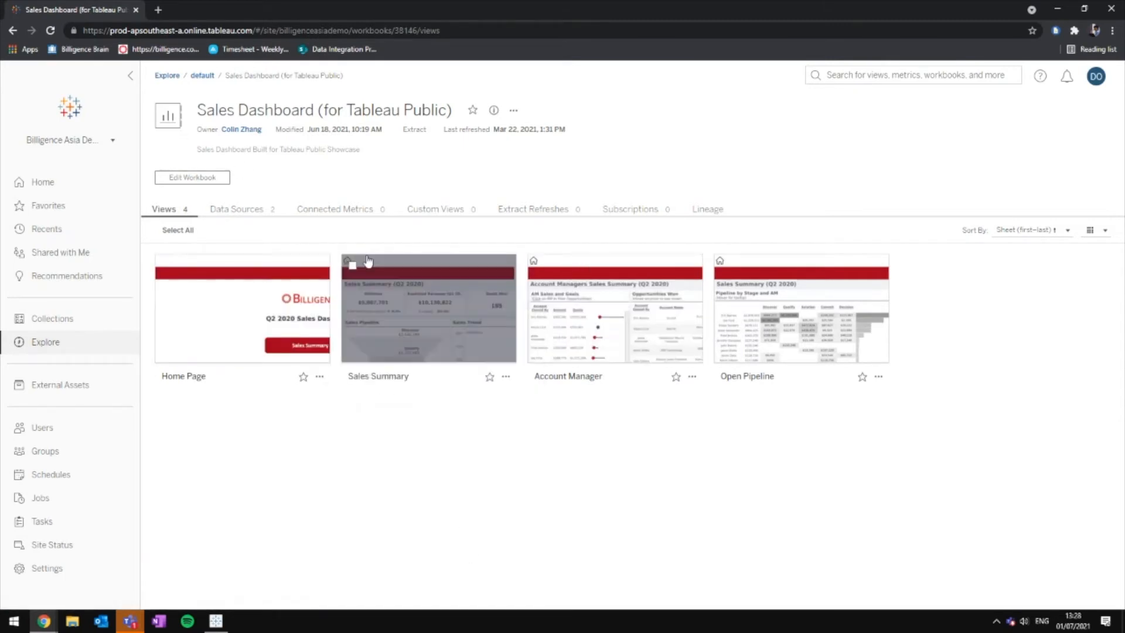
left_click(271, 314)
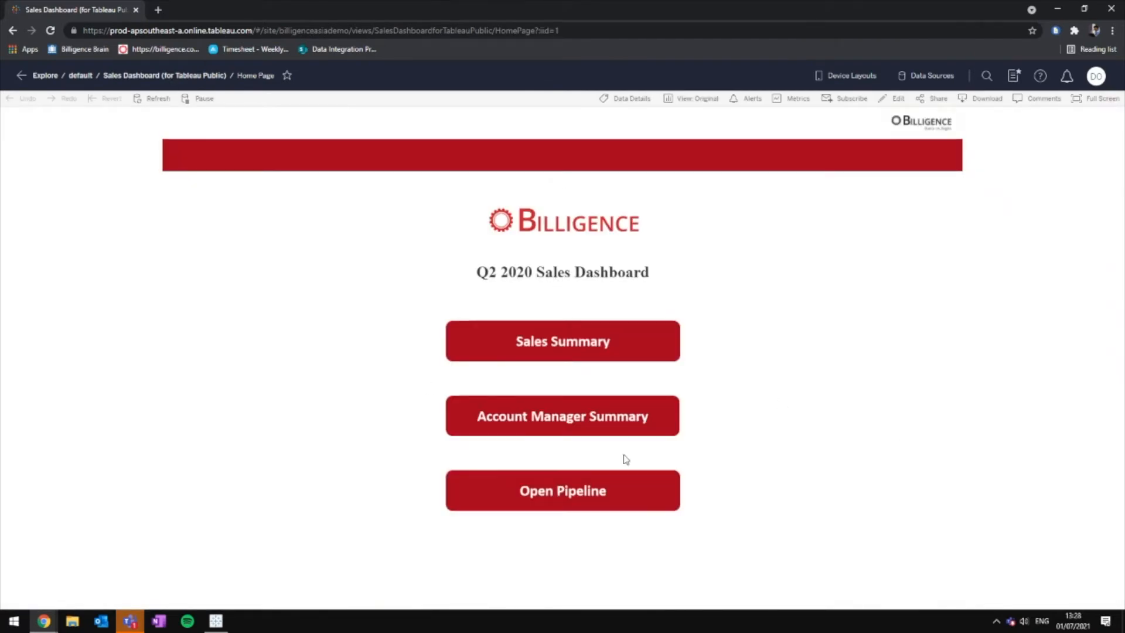
left_click(555, 346)
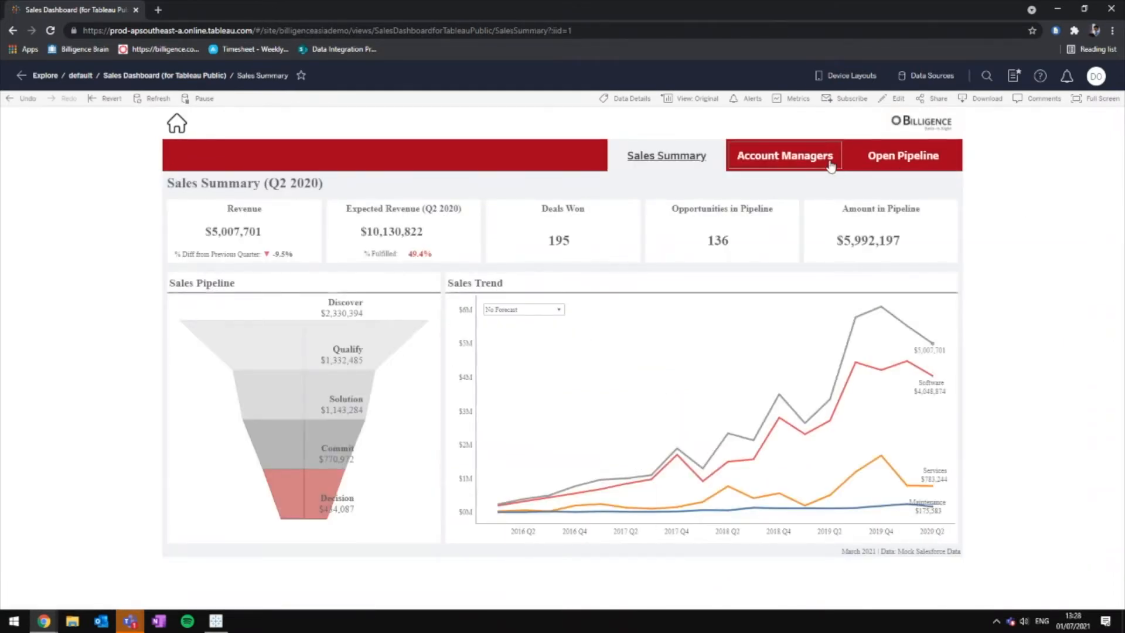
left_click(798, 161)
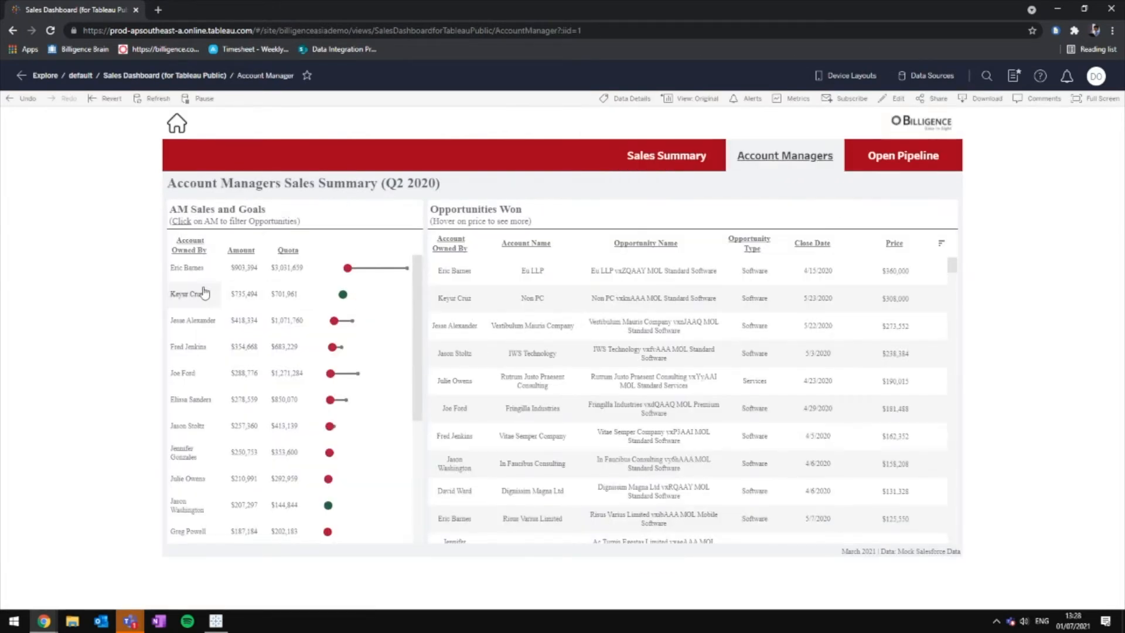
left_click(188, 320)
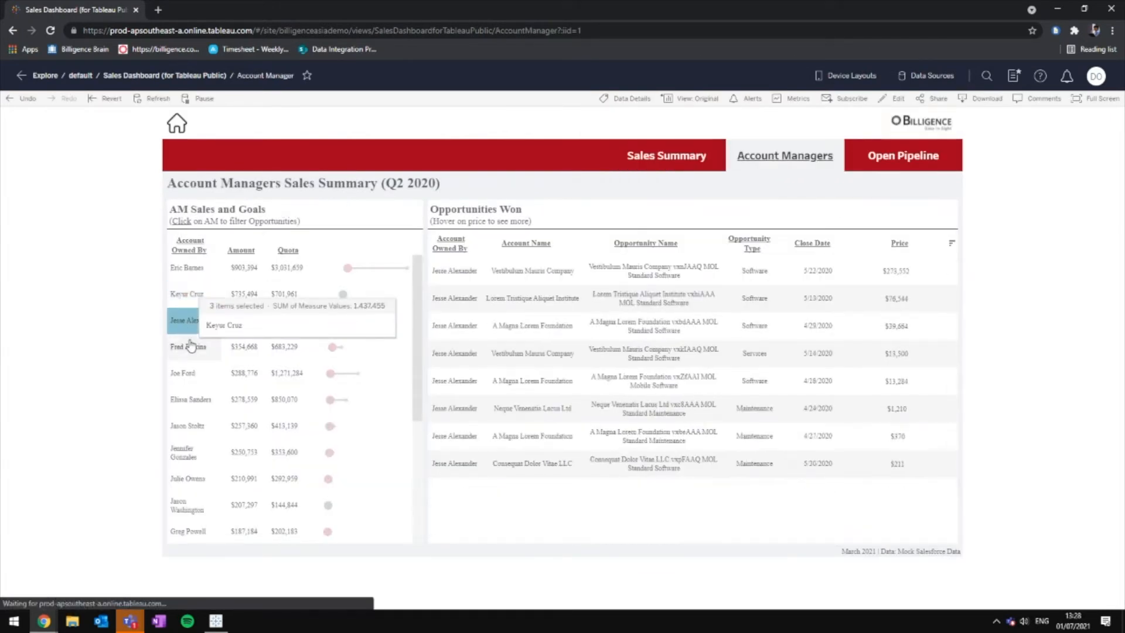
left_click(190, 348)
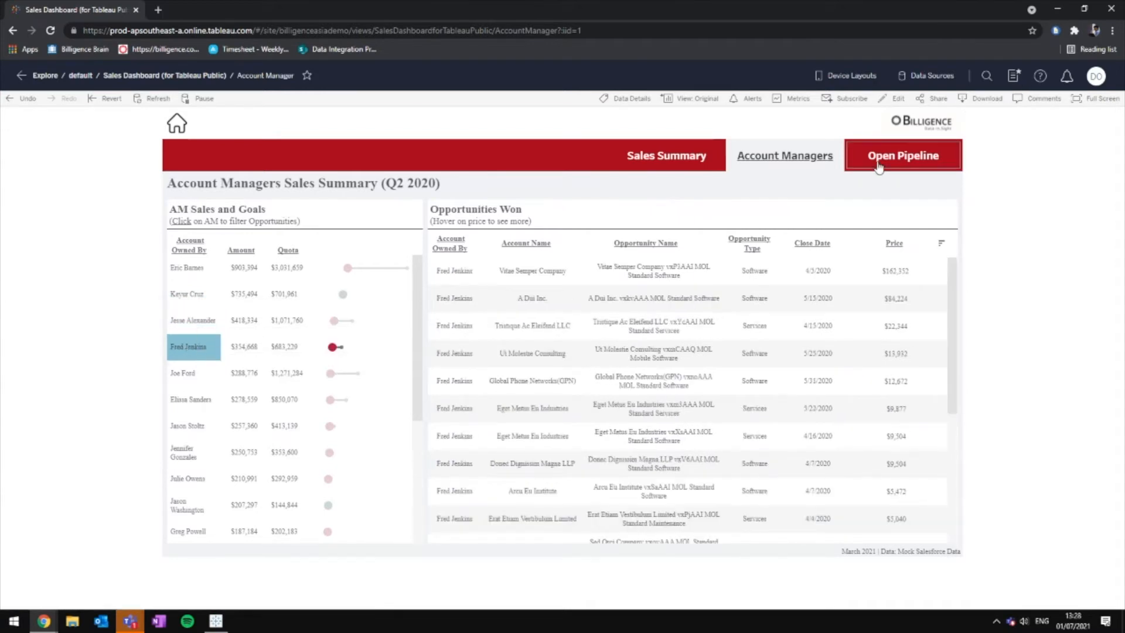
left_click(497, 272)
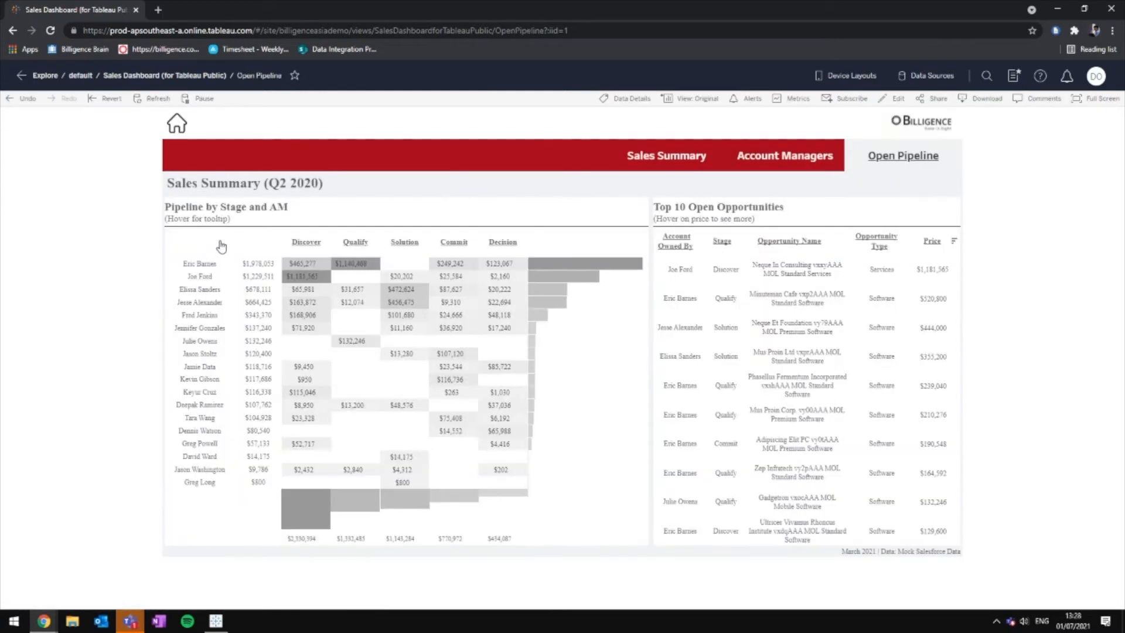
left_click(675, 161)
left_click(527, 309)
left_click(550, 329)
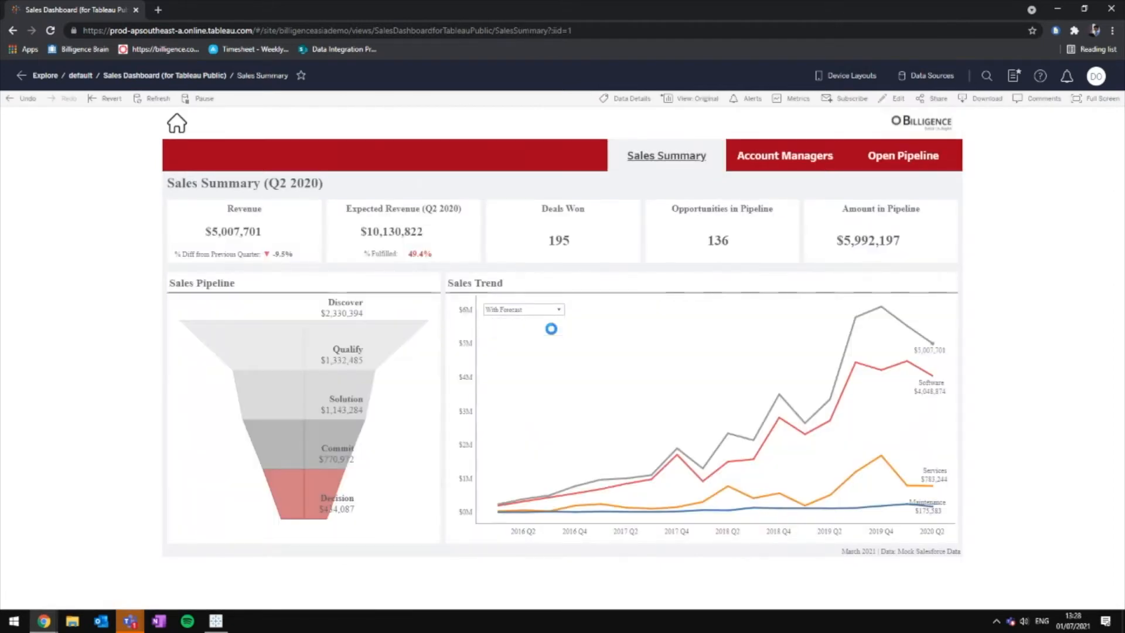
left_click(550, 309)
left_click(559, 320)
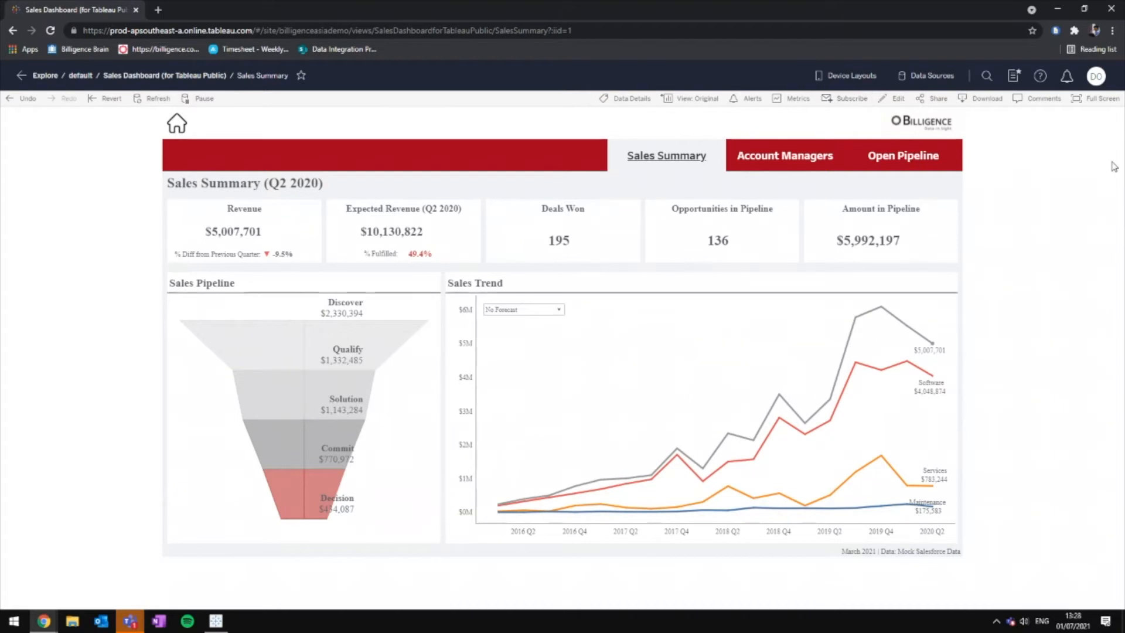
Step: Open the view's comments panel and start a new comment, dismissing the mention suggestions
left_click(1043, 101)
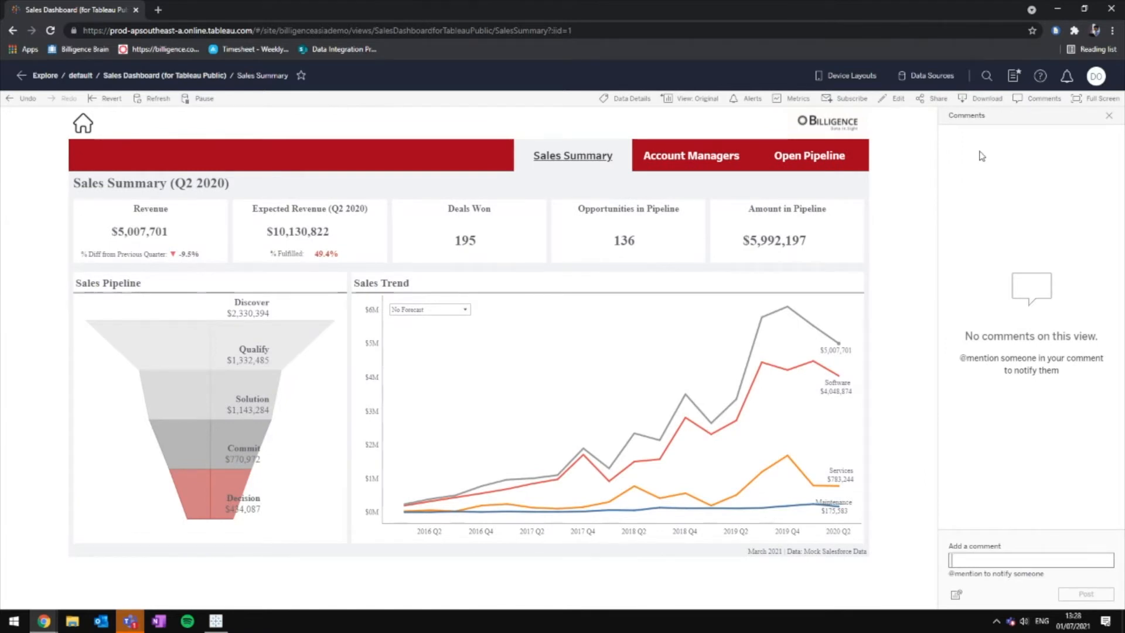
left_click(1014, 560)
type("@")
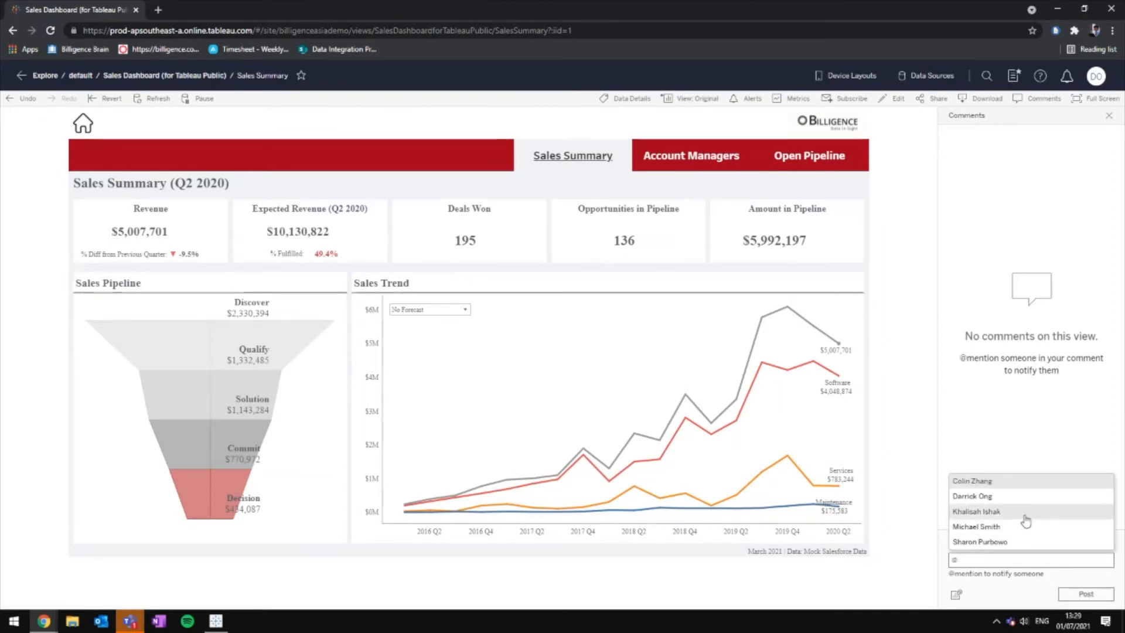
left_click(1032, 562)
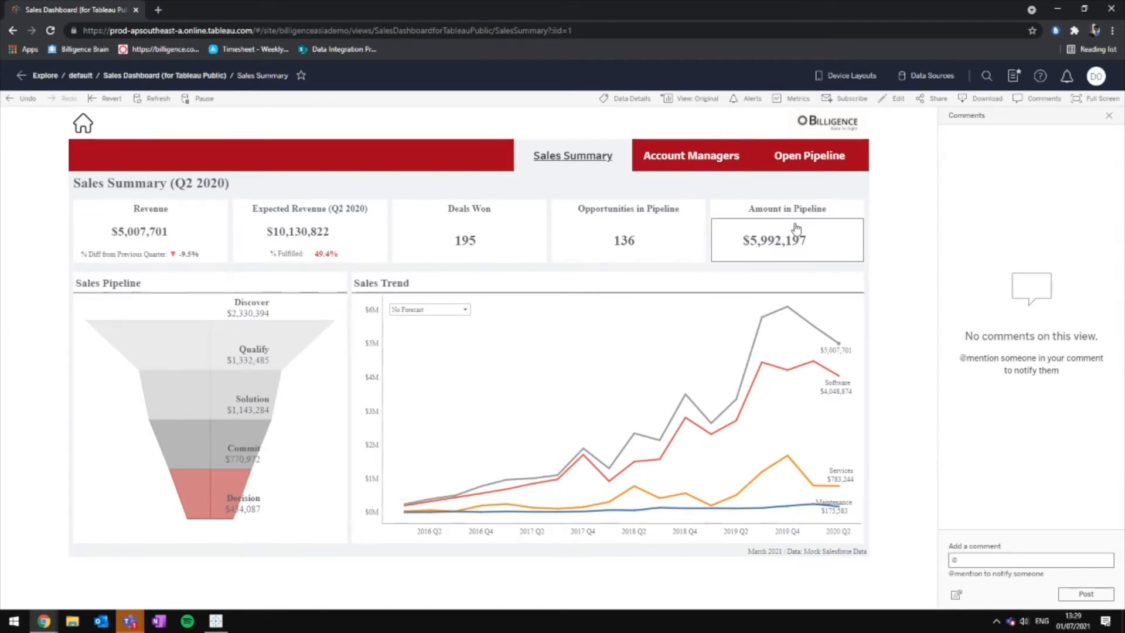
Step: Switch to Account Managers, filter won opportunities to one manager, and attach a snapshot
left_click(707, 167)
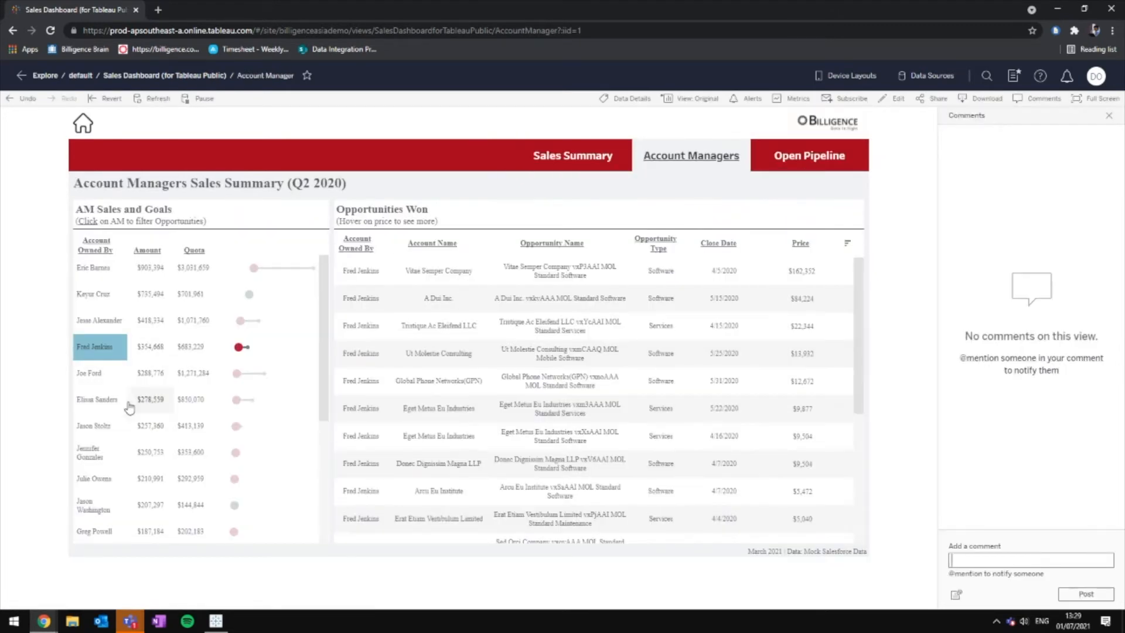
left_click(107, 377)
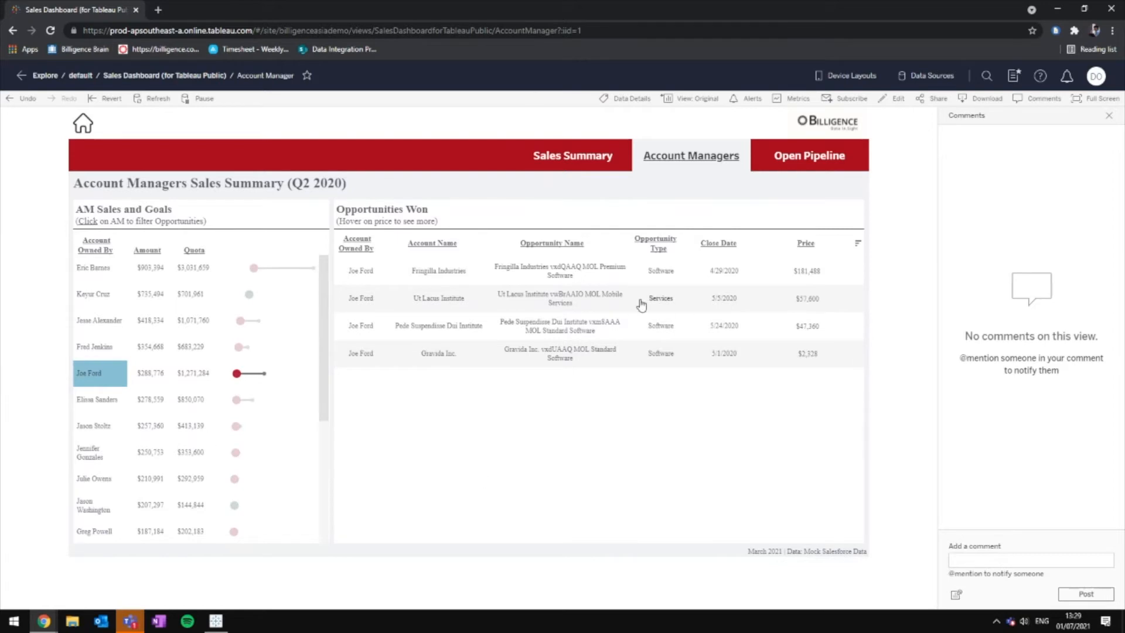
left_click(956, 594)
left_click(1021, 462)
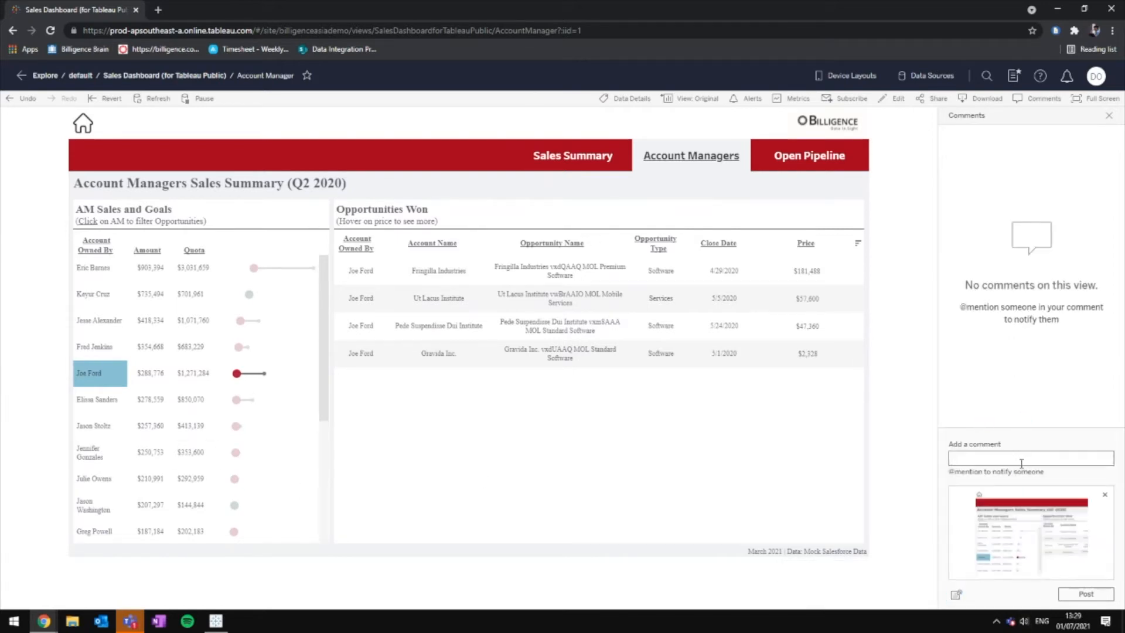
type("@kh")
key("Return")
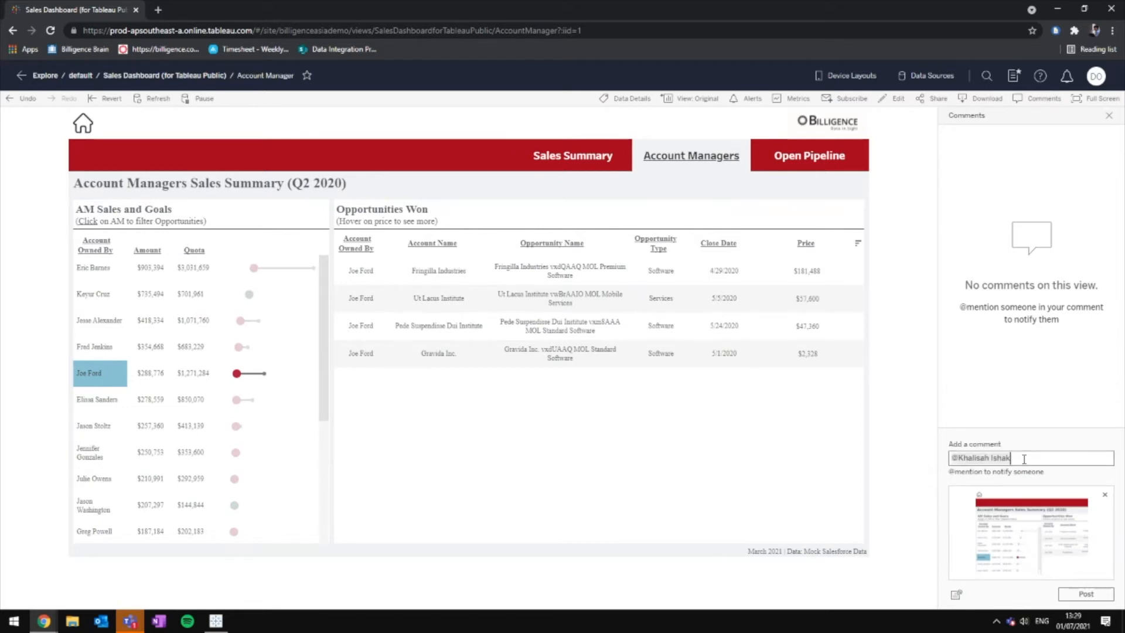
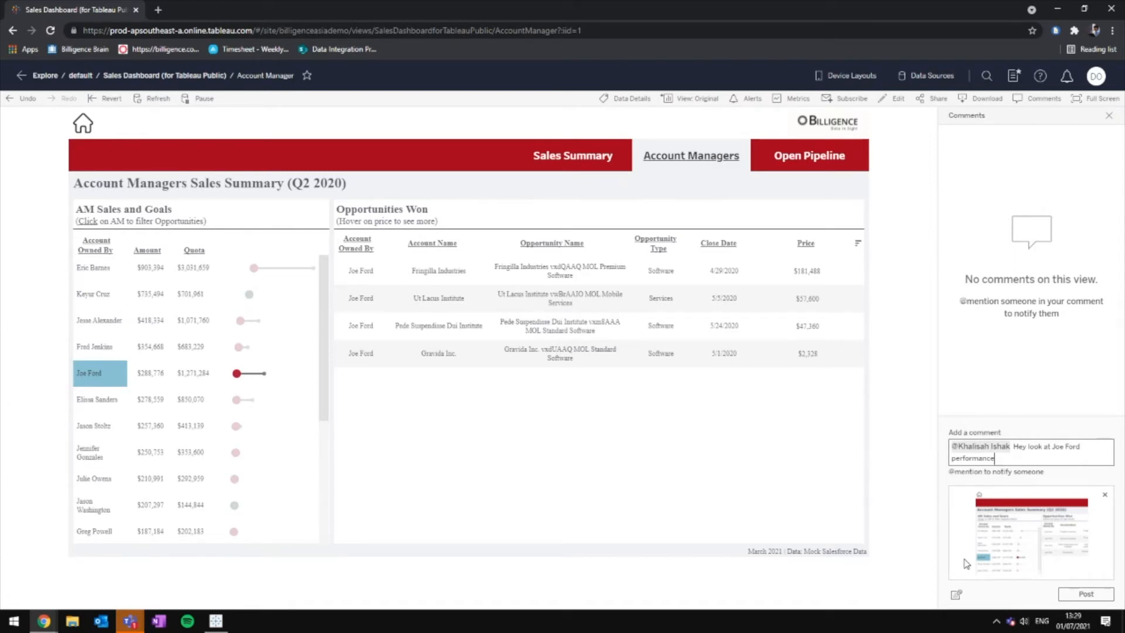
mouse_move(785, 275)
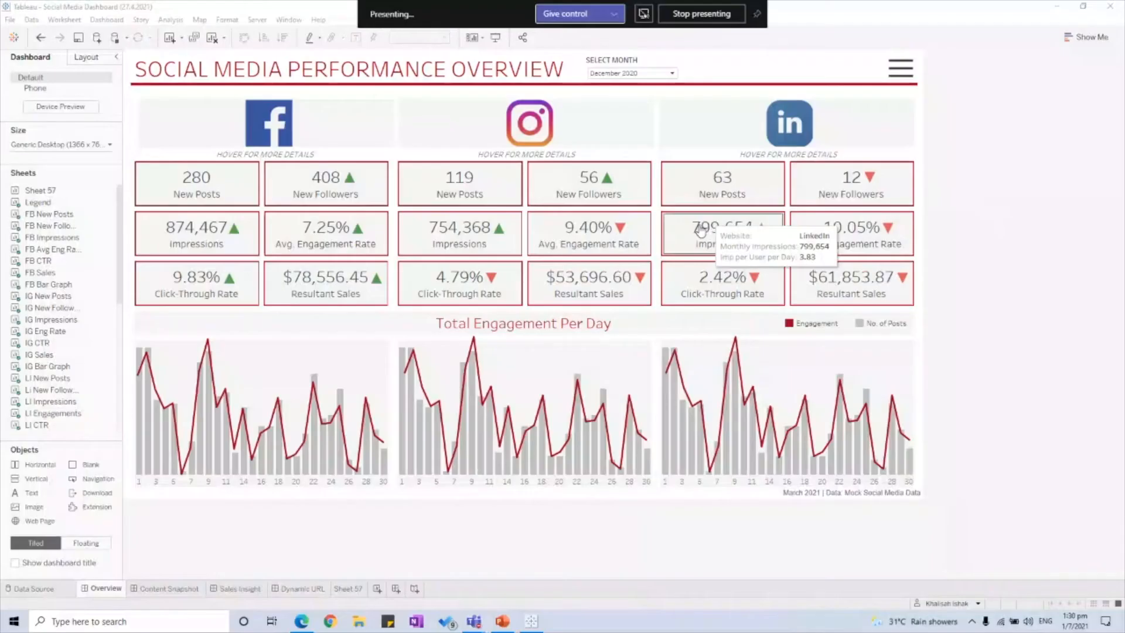
Step: Display the December 2020 Social Media Overview comparing Facebook, Instagram and LinkedIn in Tableau Desktop
mouse_move(714, 306)
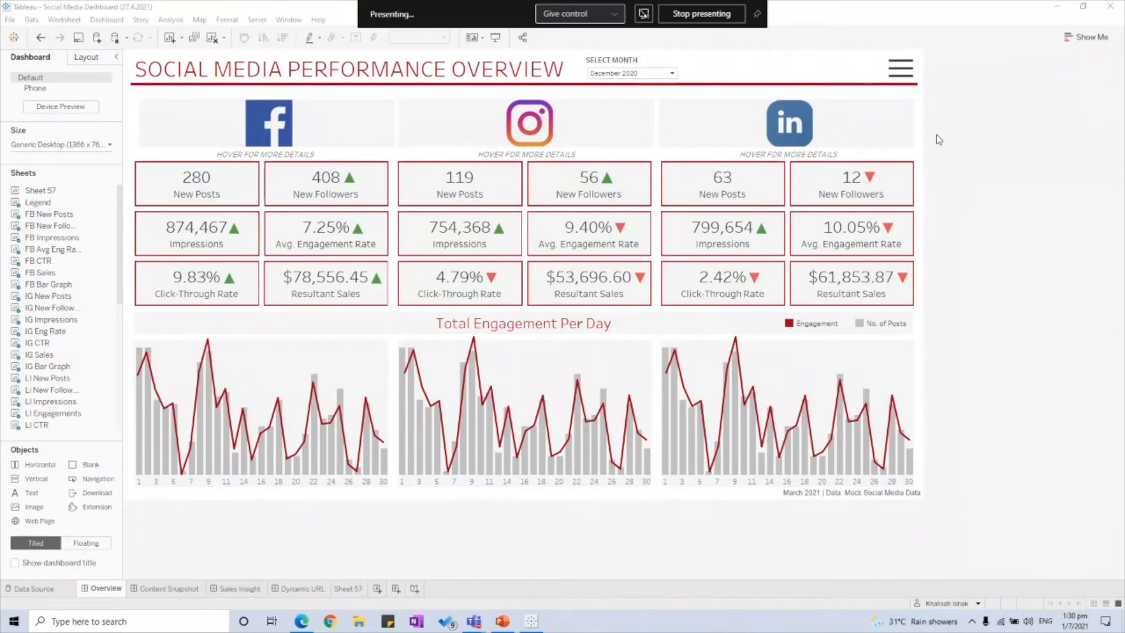
Step: Show the Page Stats data source linked to Orders and Posts, previewing 144 rows
mouse_move(555, 456)
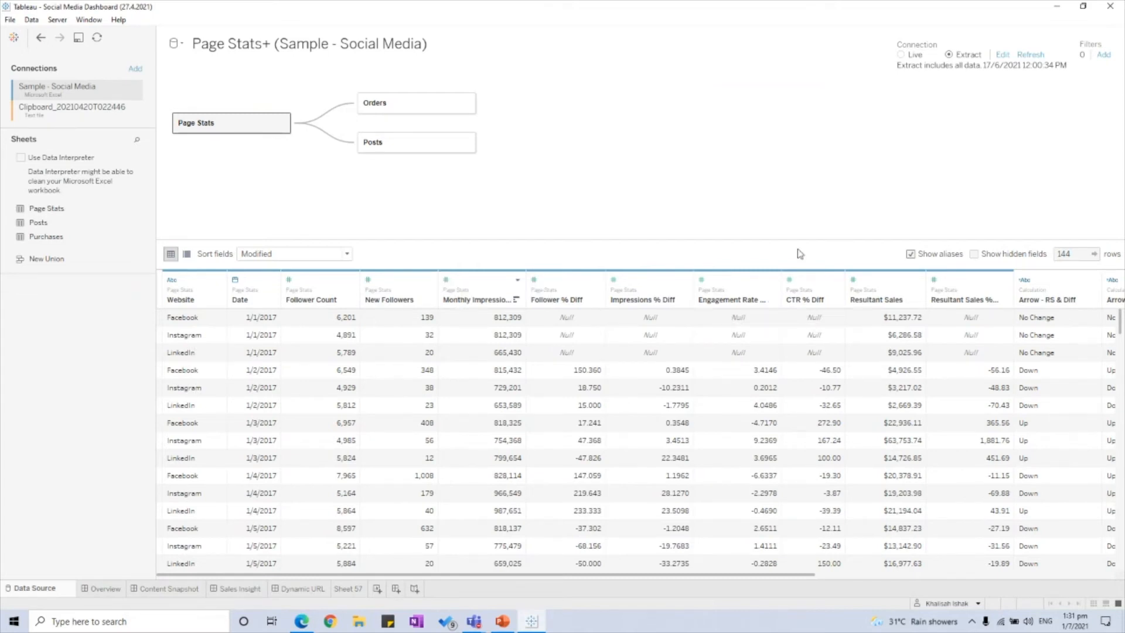
Step: Preview the Posts table rows, including Post Date, Likes, Comments, Shares and Total Engagement
left_click(412, 153)
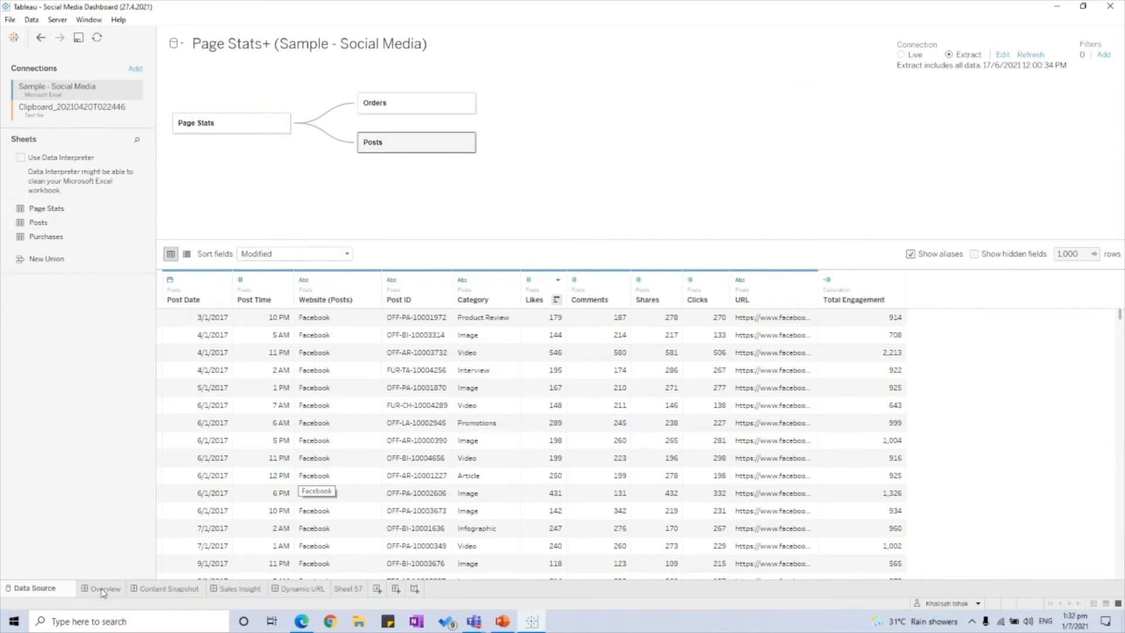
mouse_move(103, 595)
Step: Return to the Overview dashboard and show it full screen in Presentation Mode
left_click(89, 579)
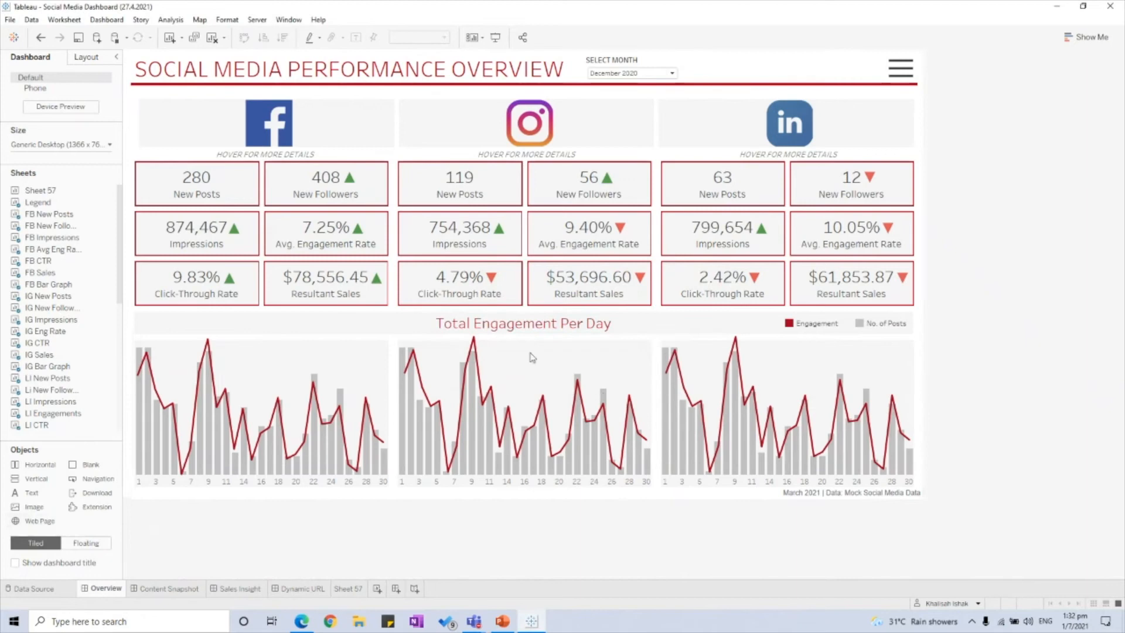
left_click(495, 37)
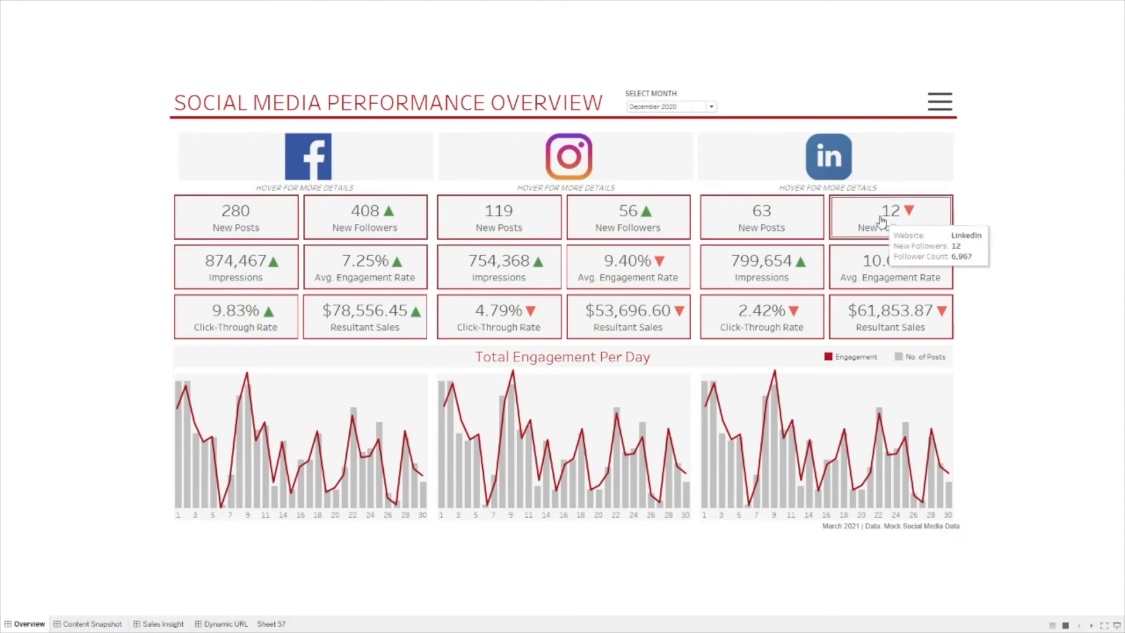
mouse_move(511, 222)
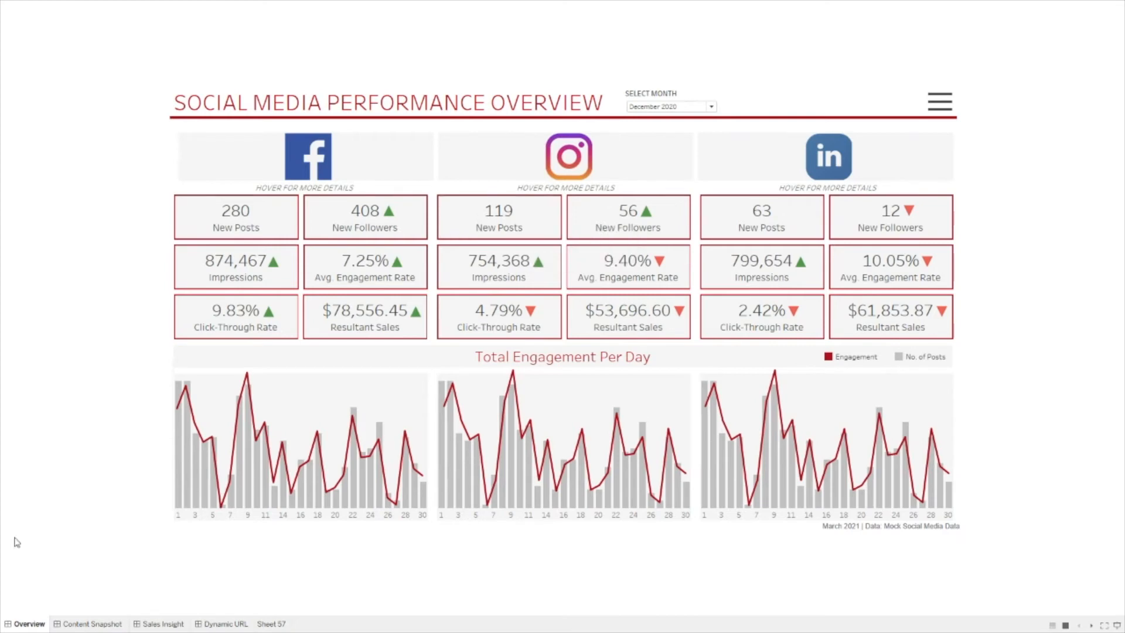
mouse_move(23, 625)
mouse_move(87, 627)
mouse_move(161, 627)
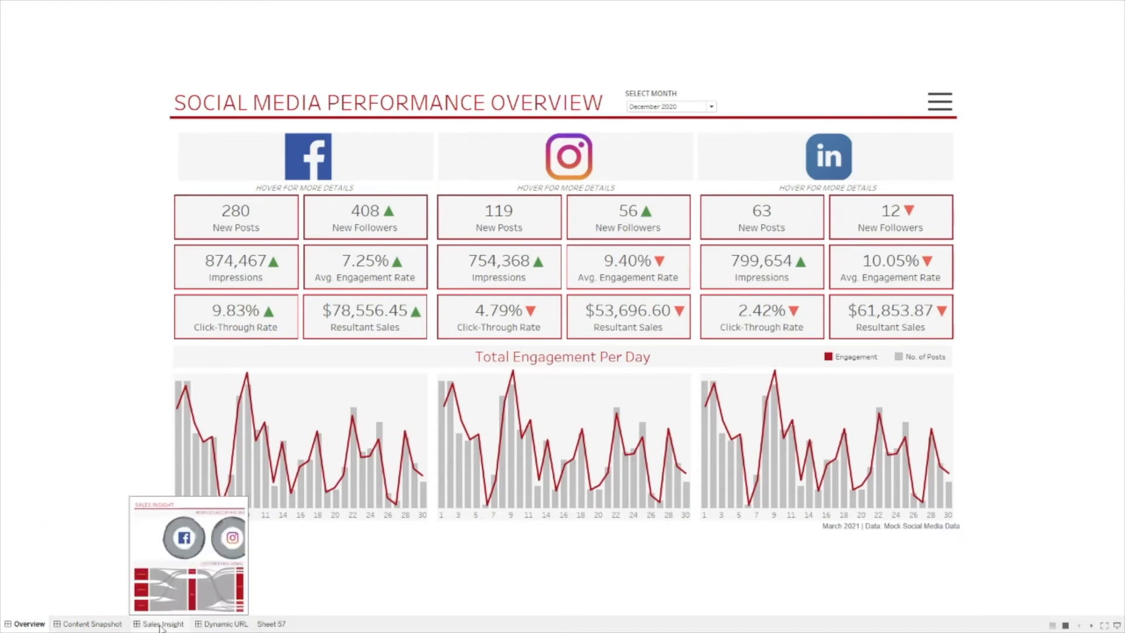
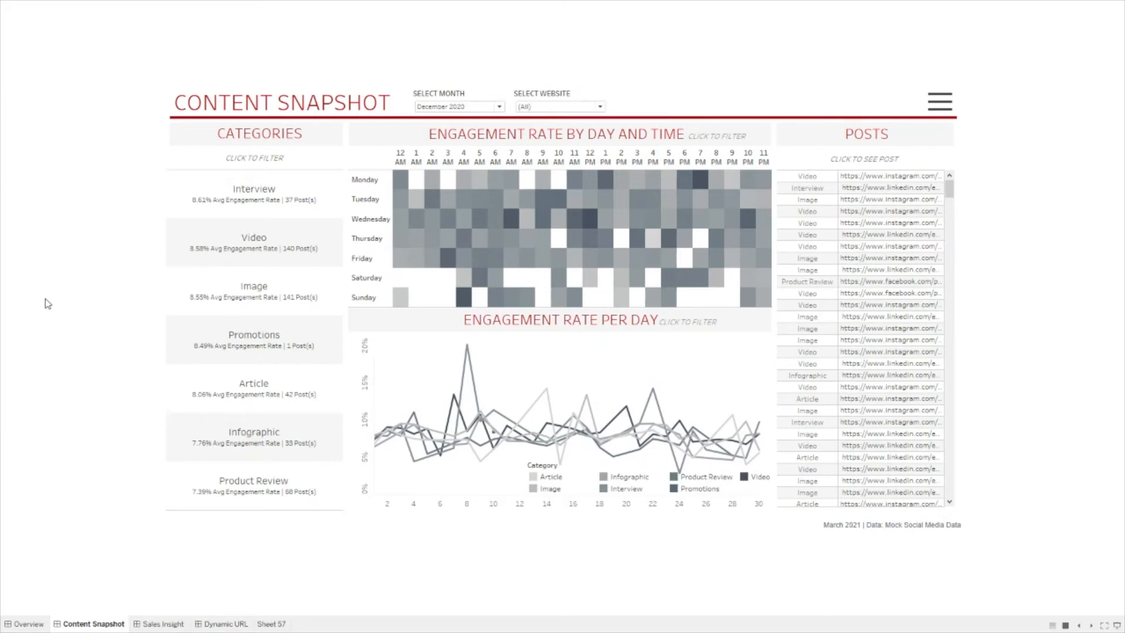
Step: Filter Content Snapshot to Facebook, showing 85 posts with Promotions leading at 8.49% and Image at 7.71%
left_click(557, 106)
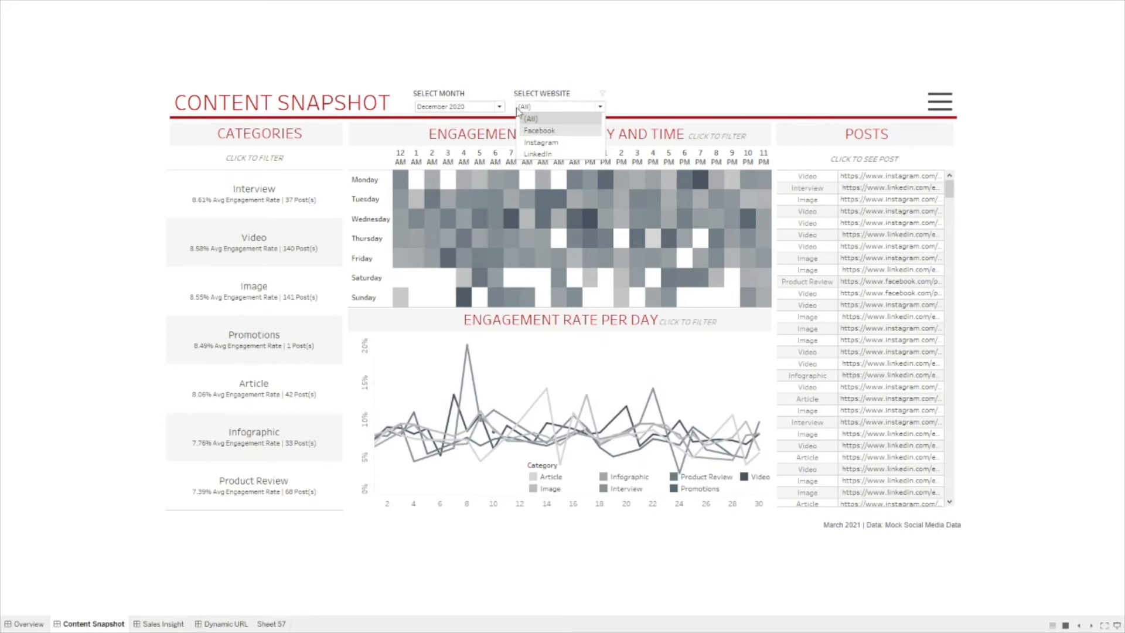
left_click(539, 130)
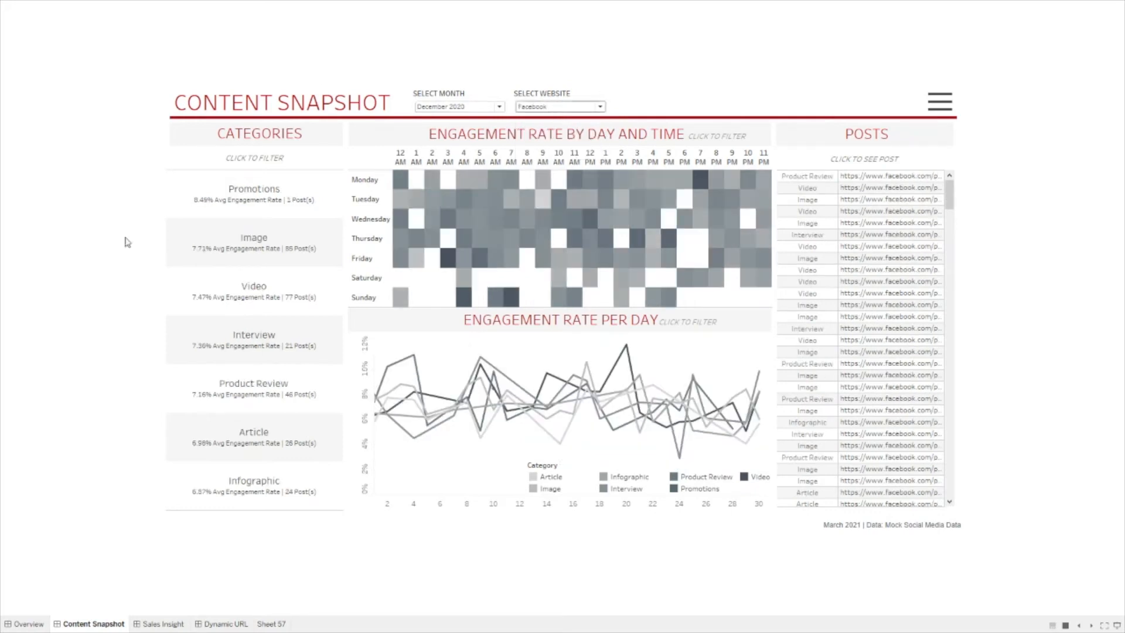
mouse_move(290, 199)
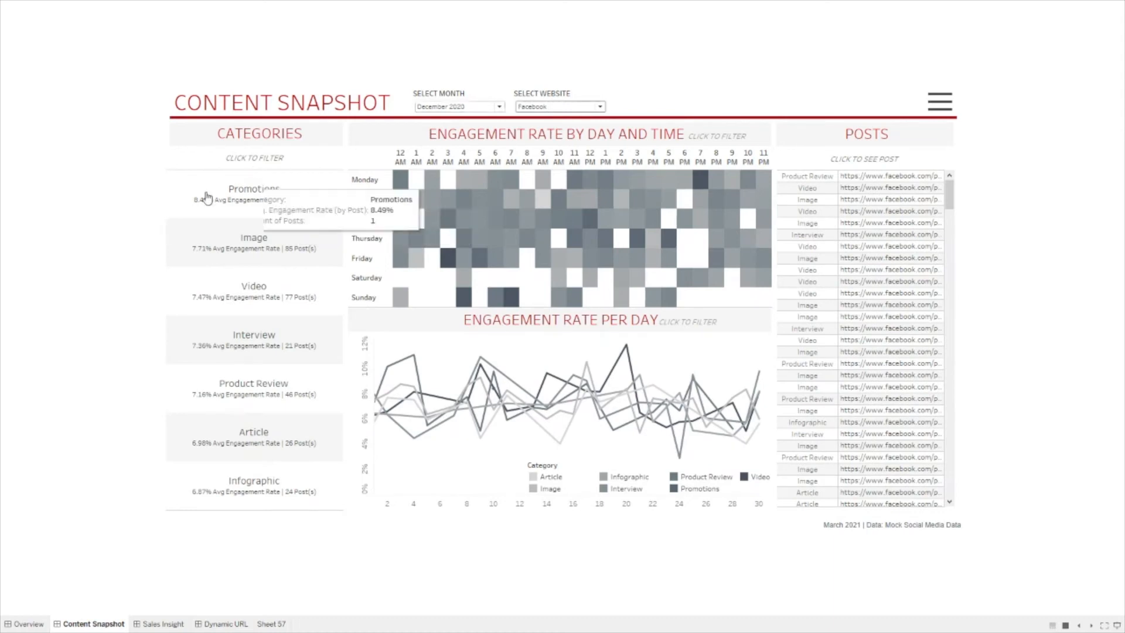
mouse_move(288, 253)
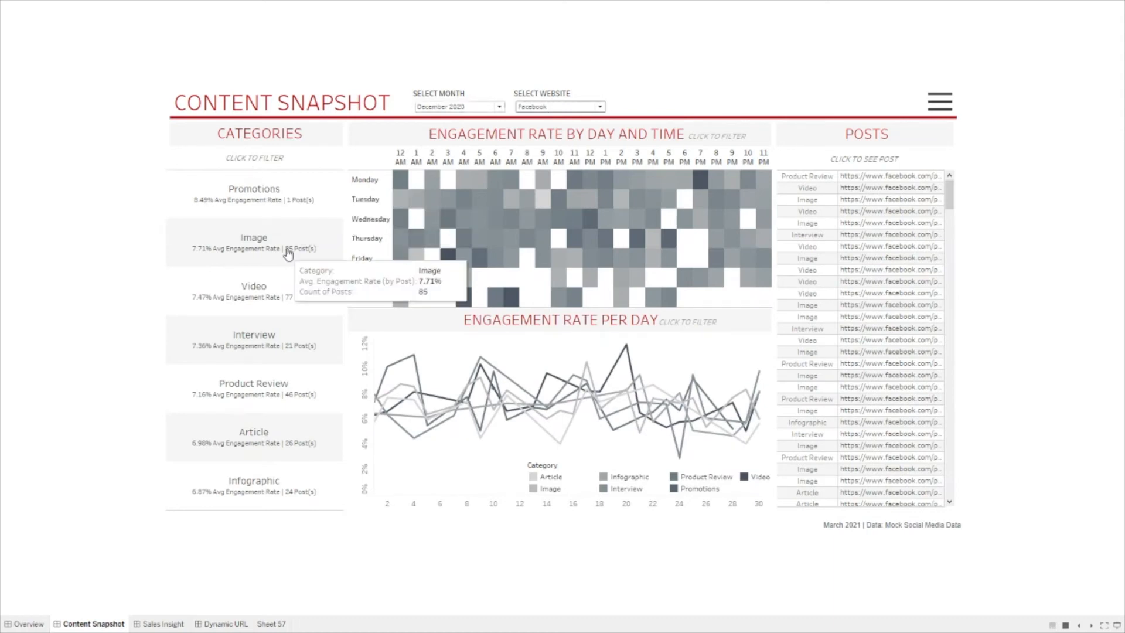
Step: Narrow the Facebook posts to the Image category at Friday 1 AM, leaving one post
left_click(218, 246)
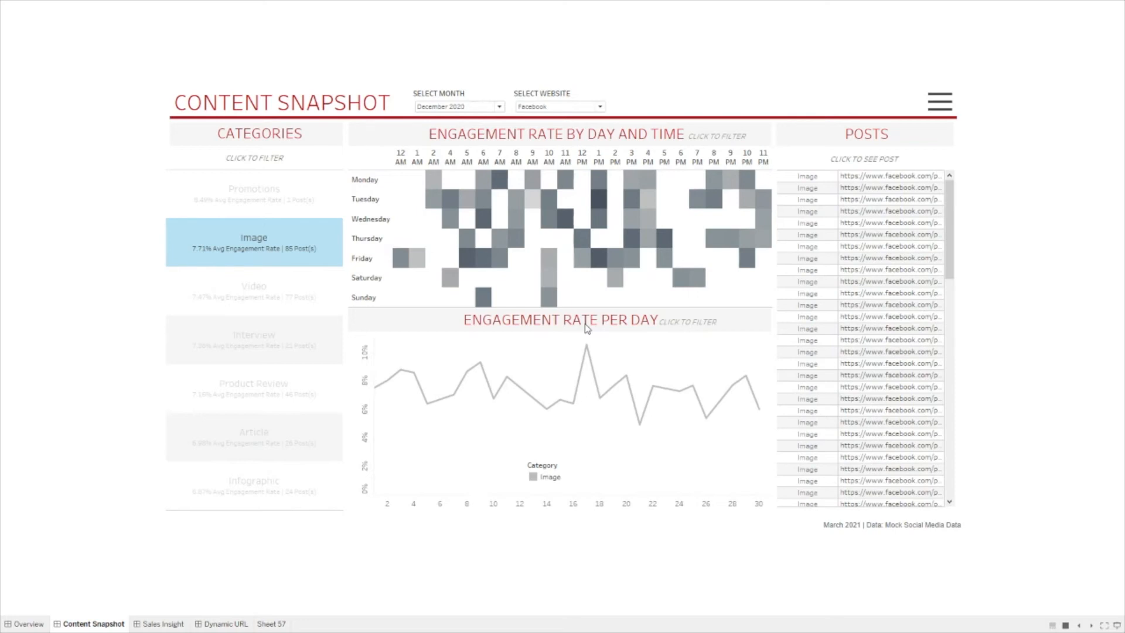
mouse_move(423, 265)
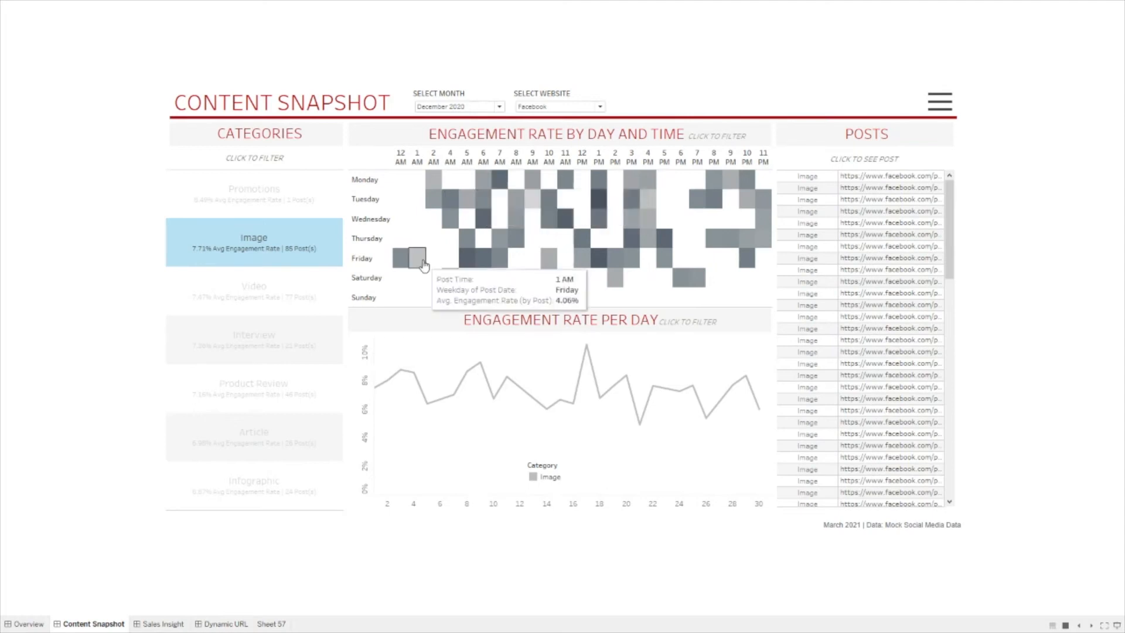
left_click(421, 263)
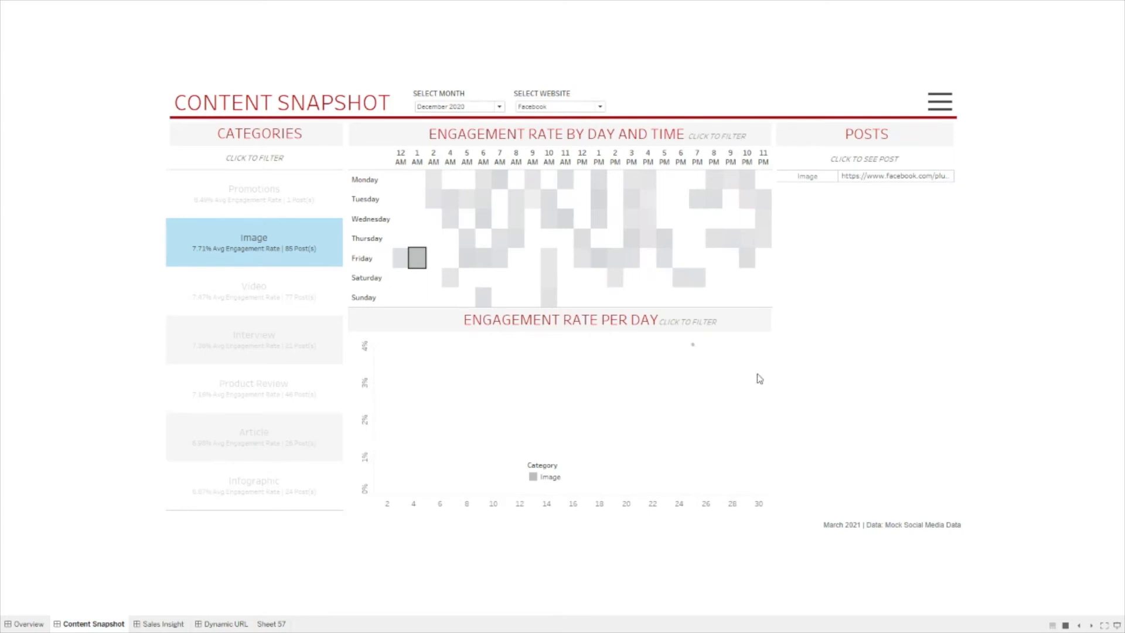
left_click(890, 186)
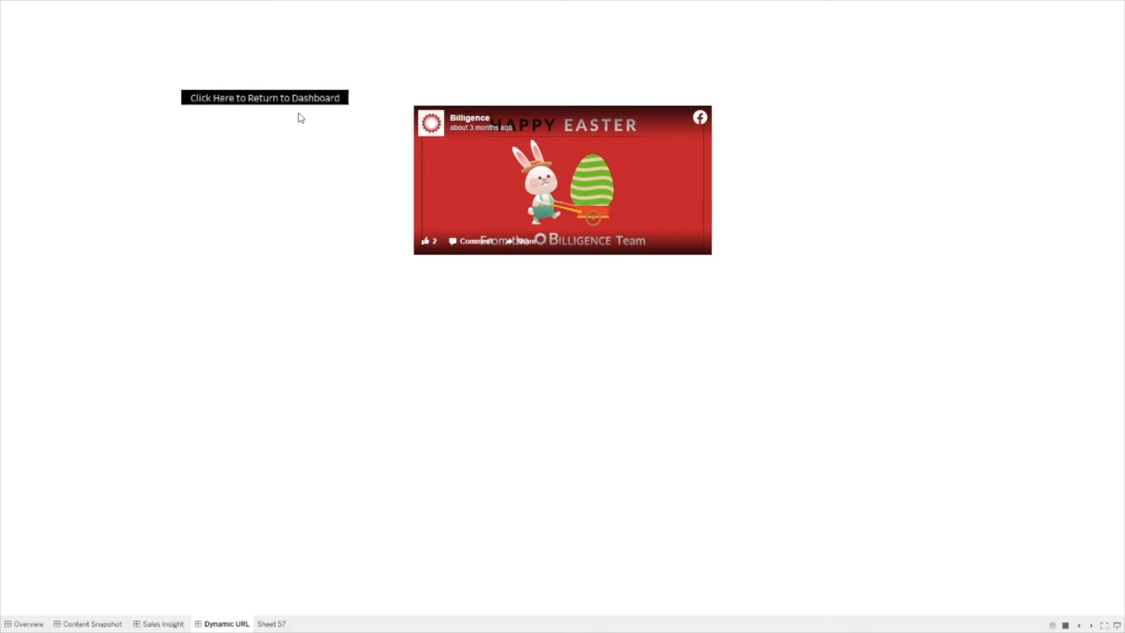
left_click(320, 99)
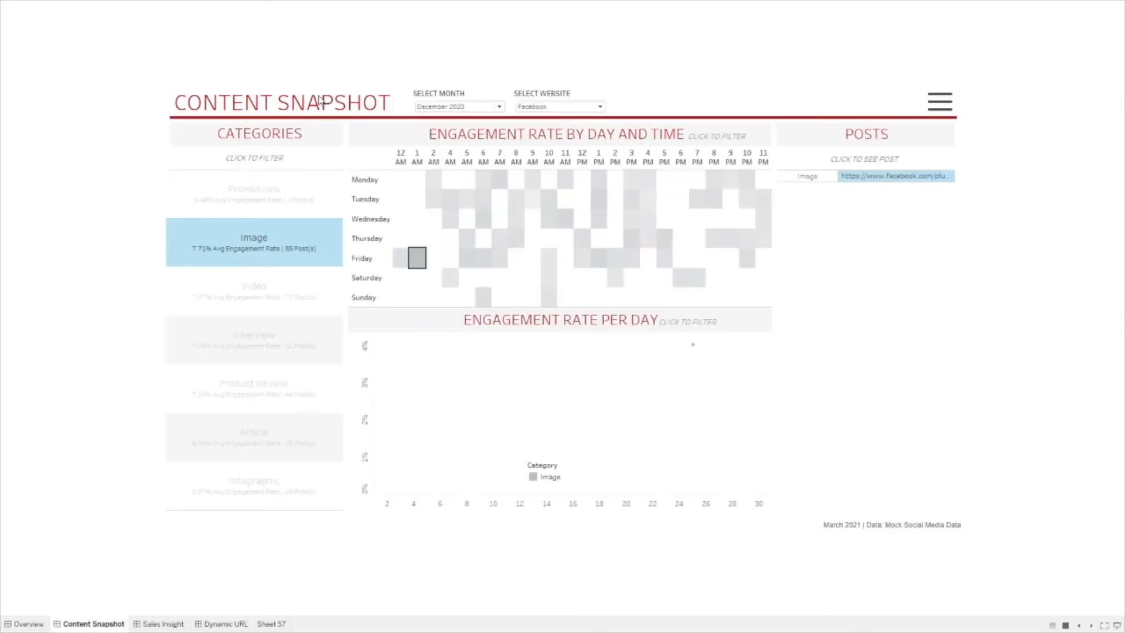
Step: Clear the post, Friday 1 AM and Image selections, then switch to the Sales Insight dashboard
left_click(893, 182)
left_click(416, 256)
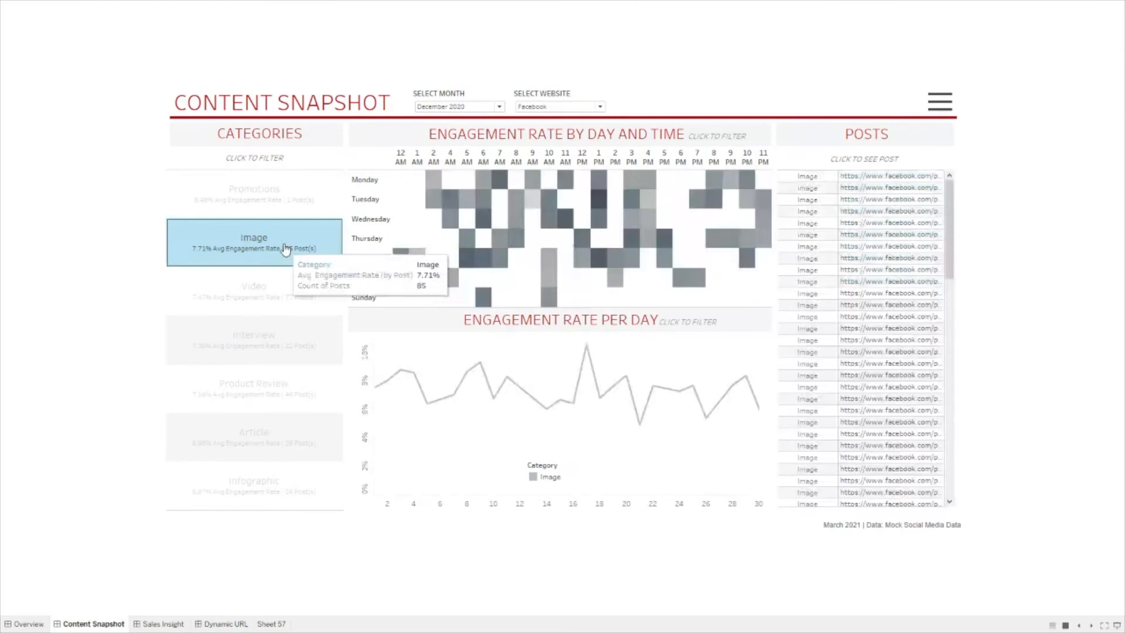
left_click(201, 258)
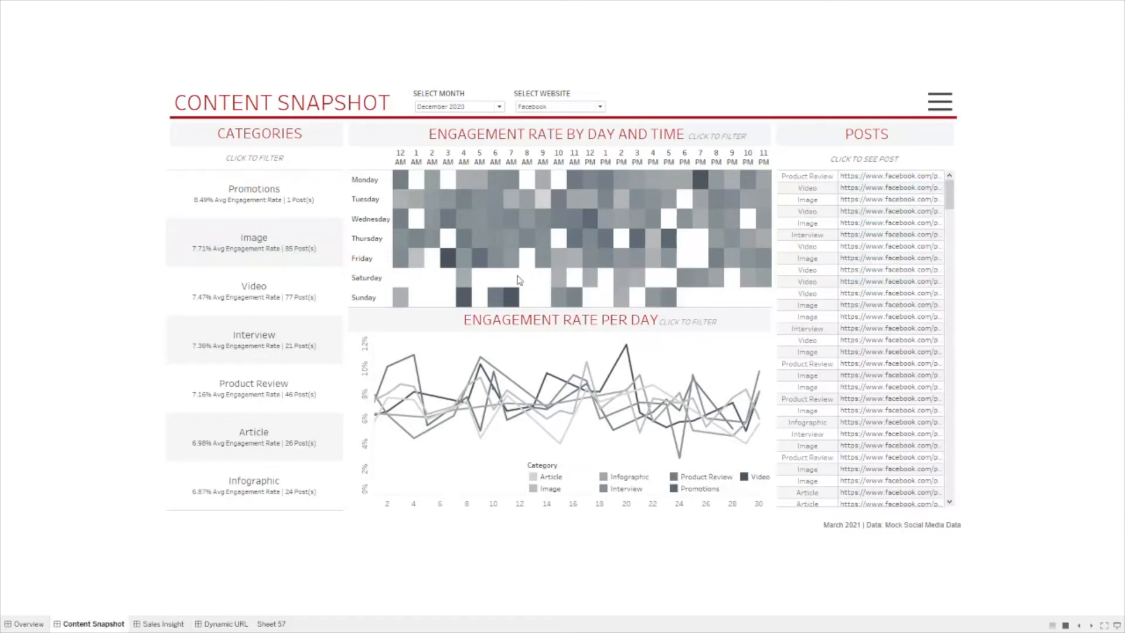
mouse_move(434, 412)
left_click(175, 625)
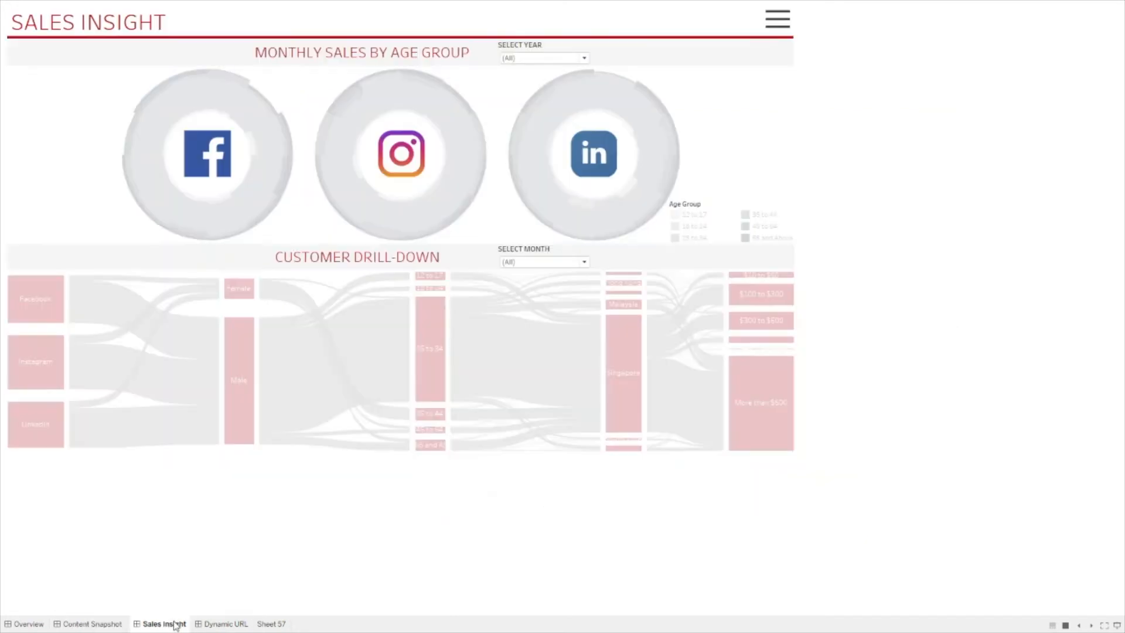
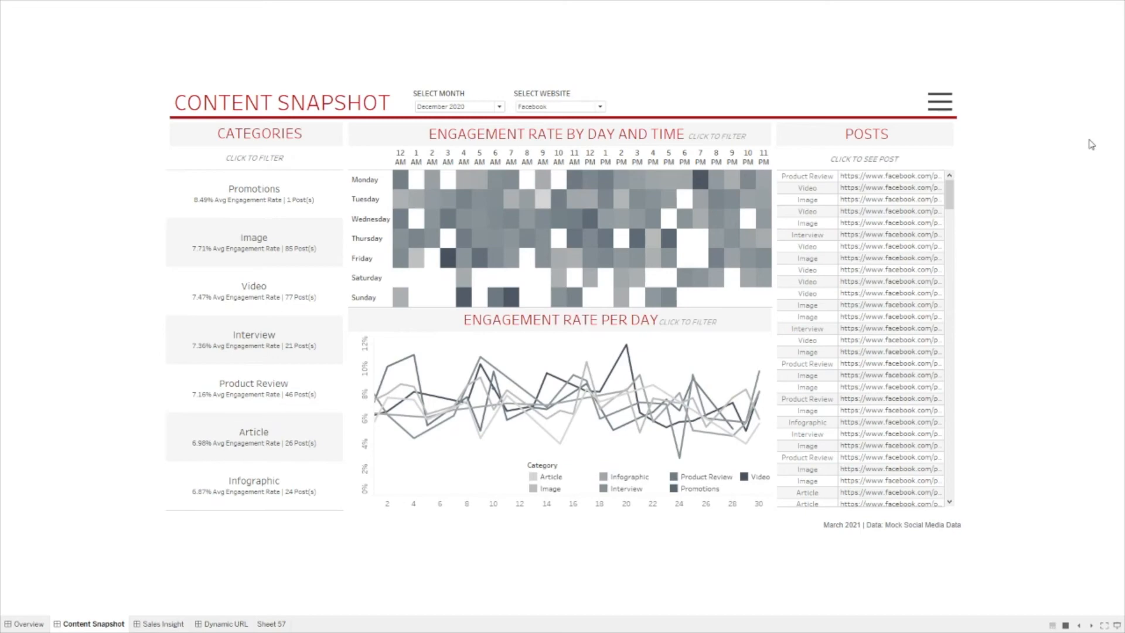
Step: Leave presentation mode to return to the Content Snapshot dashboard in the workspace
key("Escape")
Step: On Sheet 57, switch to the Page Stats data source and put Category on Text
left_click(384, 542)
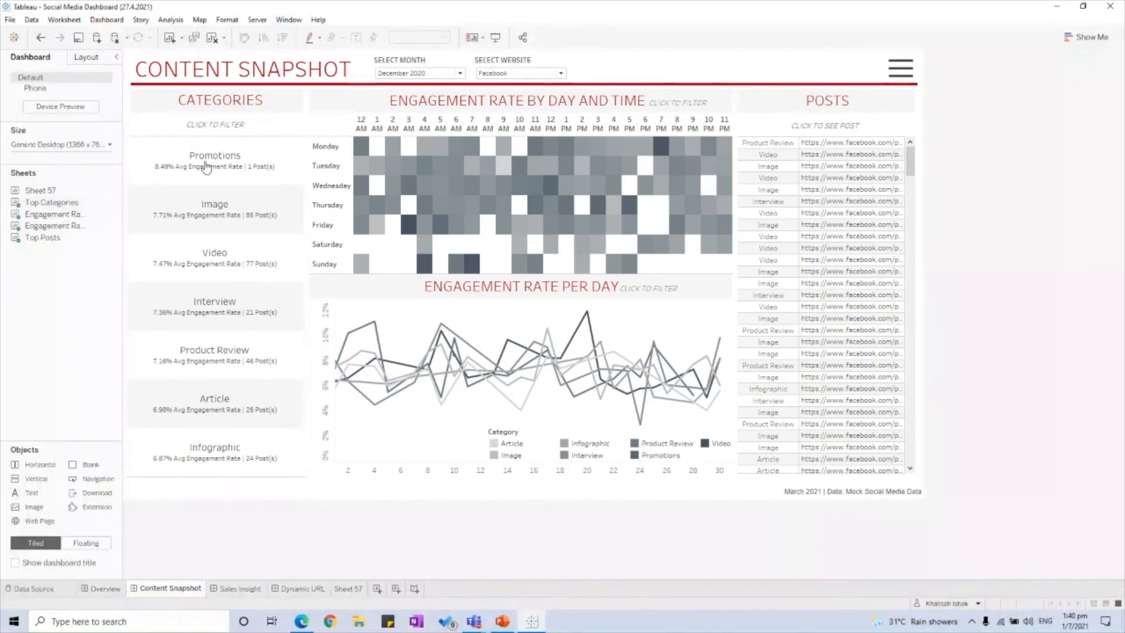
mouse_move(861, 205)
left_click(356, 589)
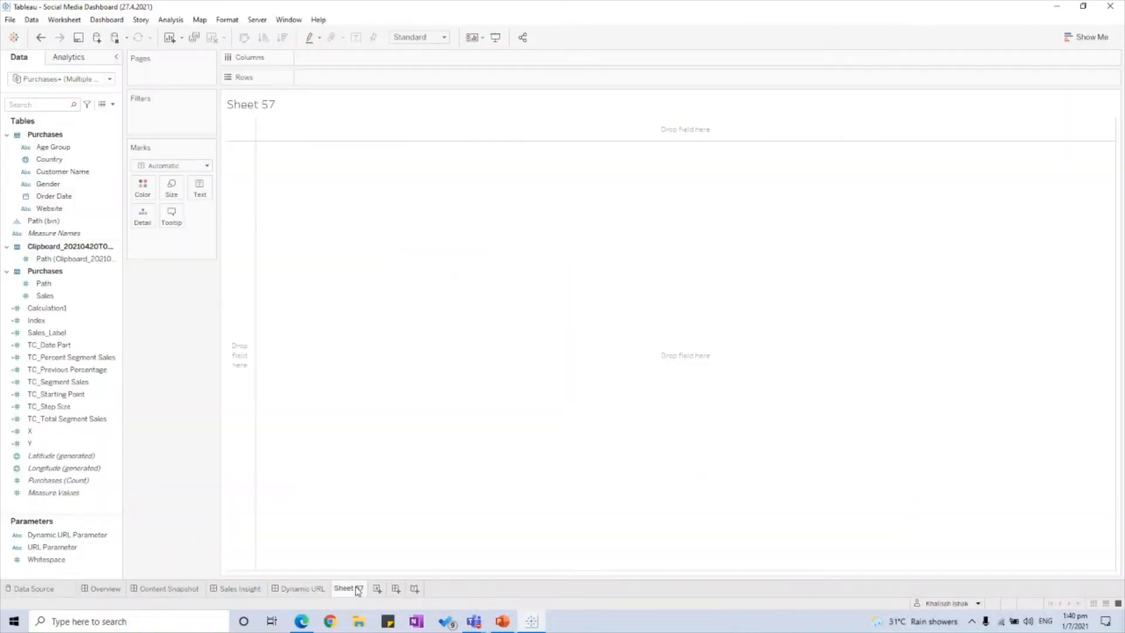
left_click(164, 588)
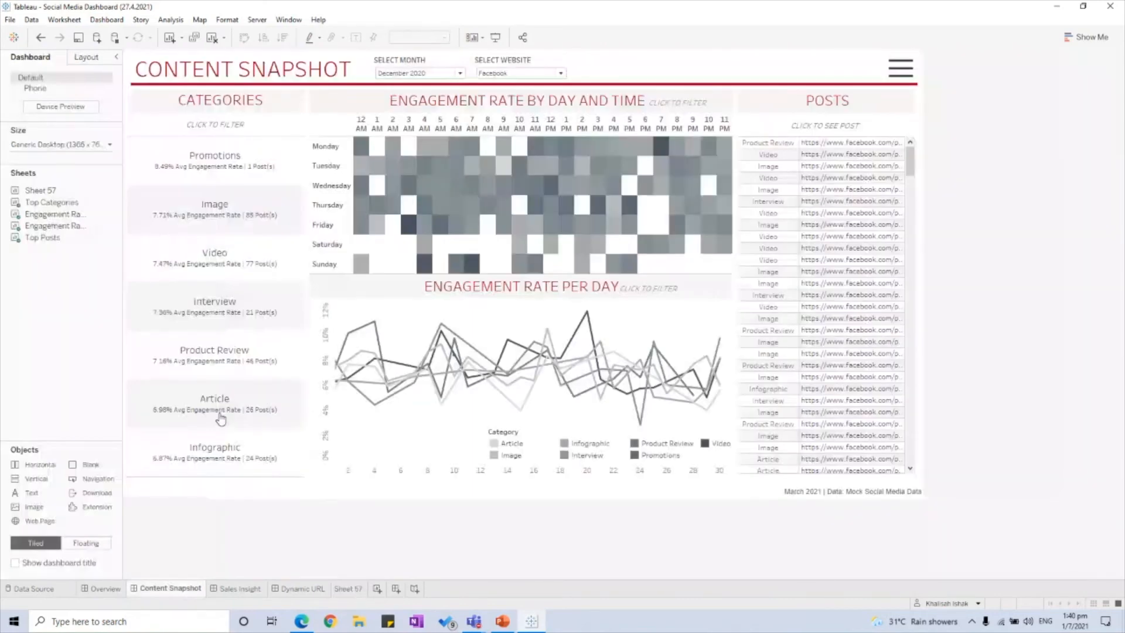
left_click(357, 588)
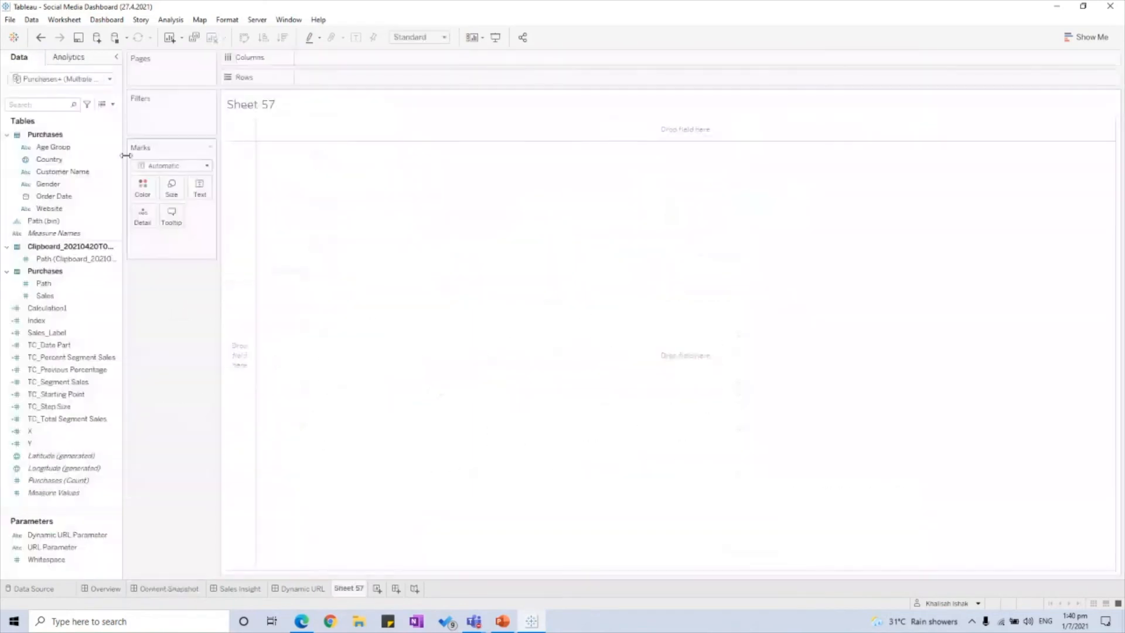
left_click(33, 105)
type("category")
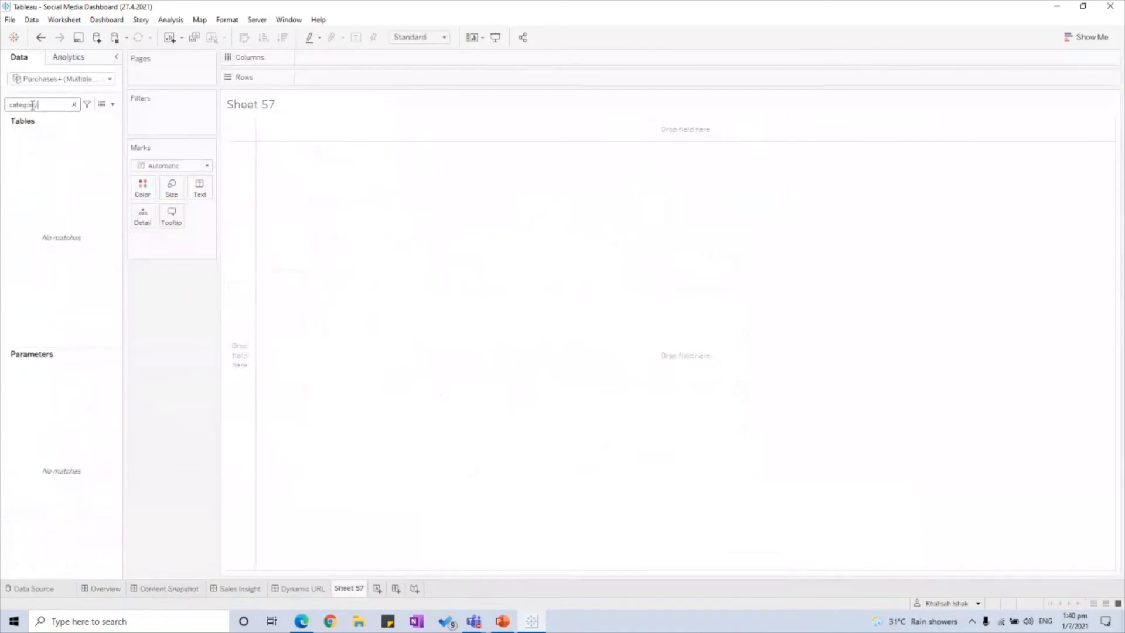
left_click(59, 79)
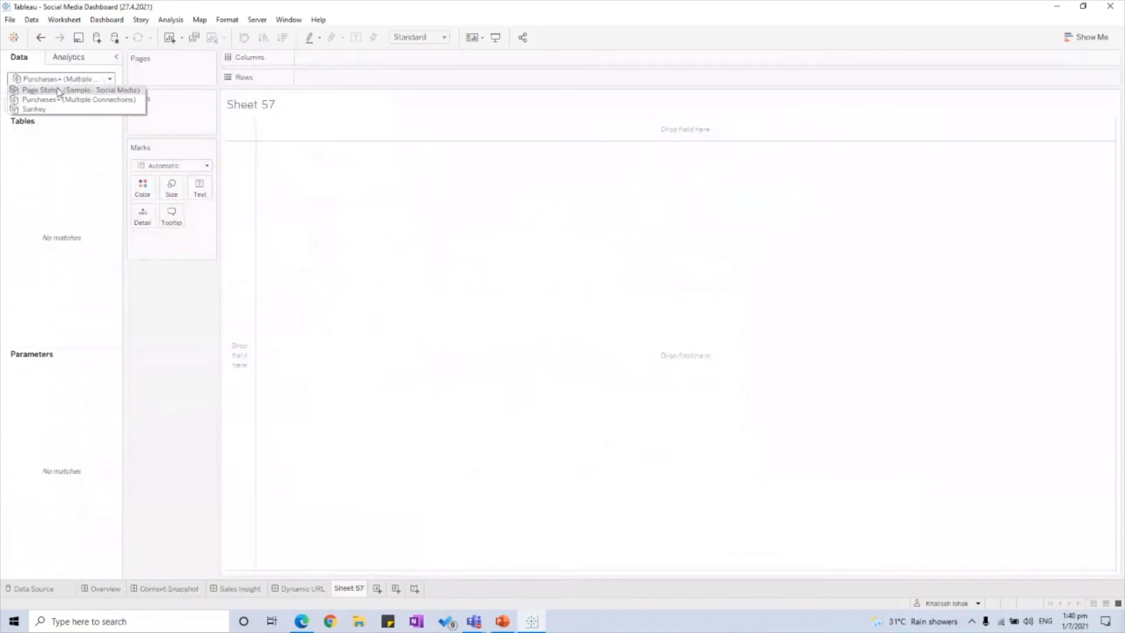
left_click(41, 89)
left_click_drag(52, 153, 199, 186)
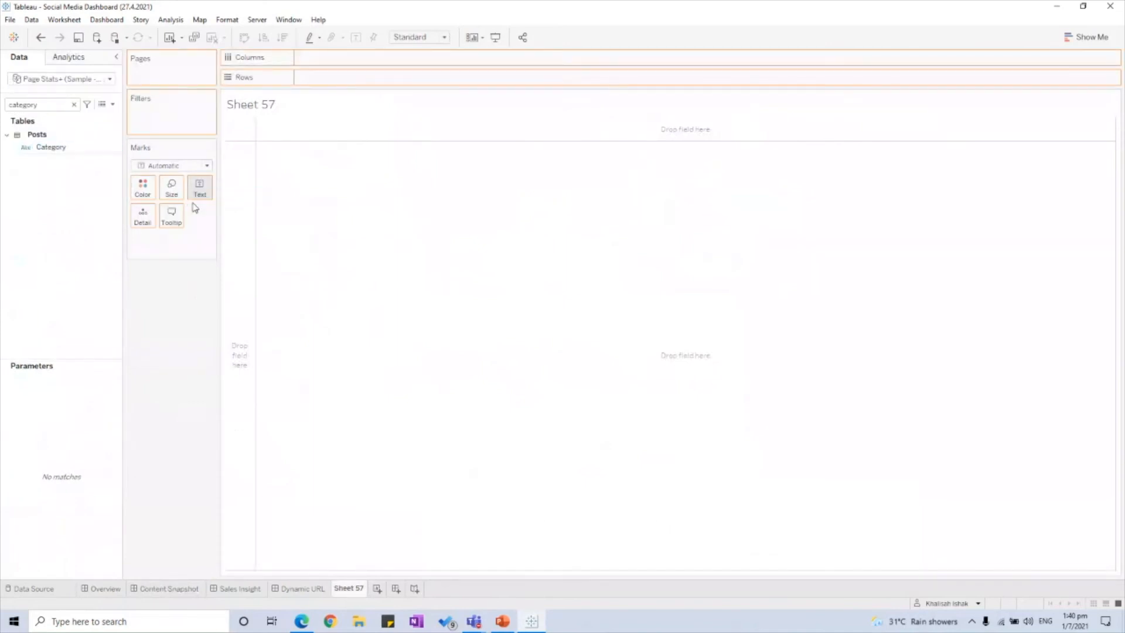
Step: Add the Posts count and Engagement Rate to the text marks
left_click(48, 110)
left_click(73, 106)
type("posts")
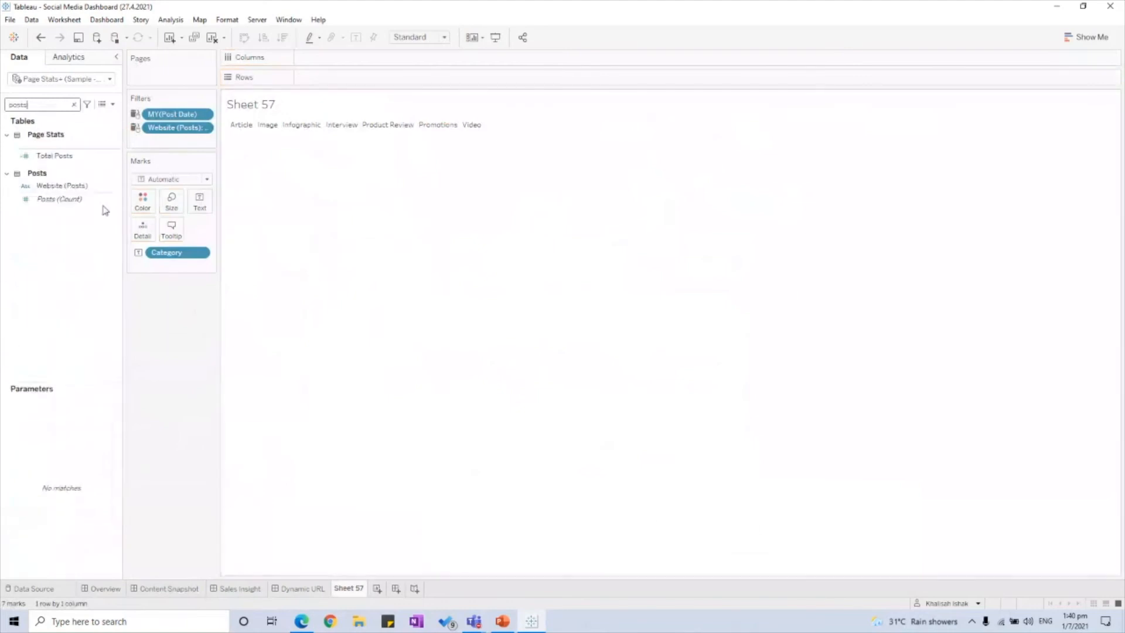
left_click(75, 200)
left_click_drag(75, 200, 202, 199)
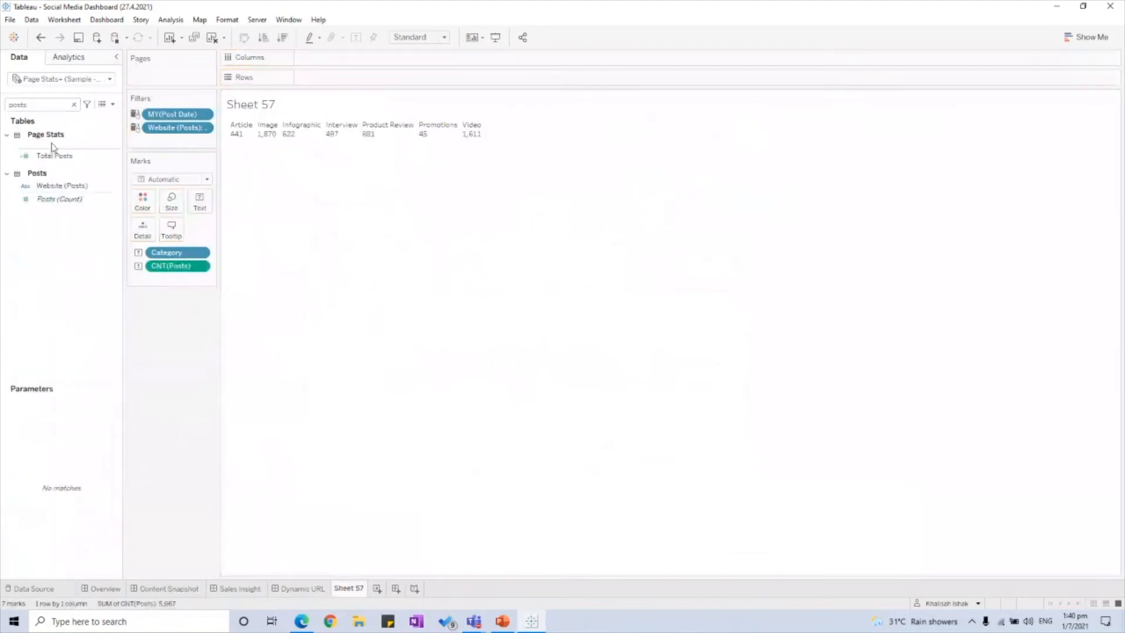
left_click(73, 104)
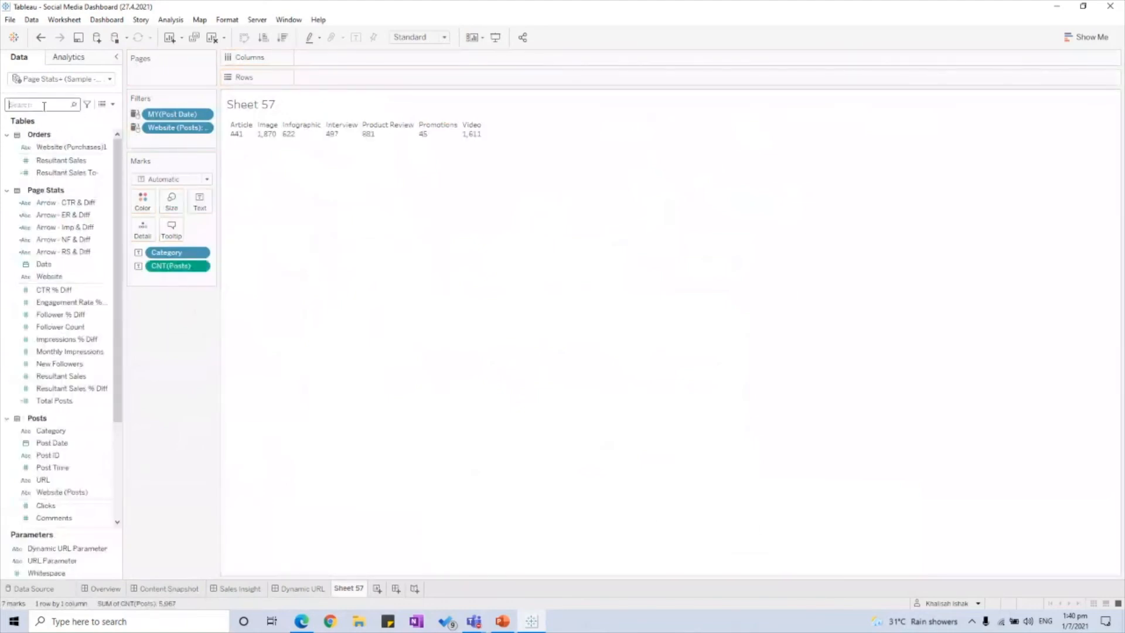
type("engagement")
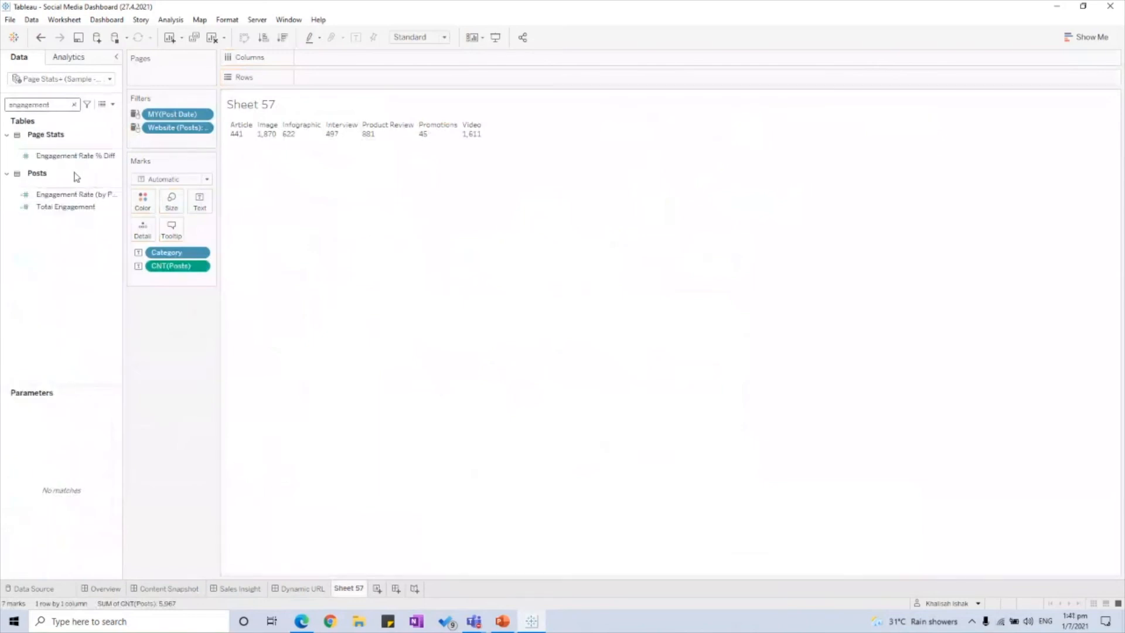
left_click_drag(82, 190, 204, 198)
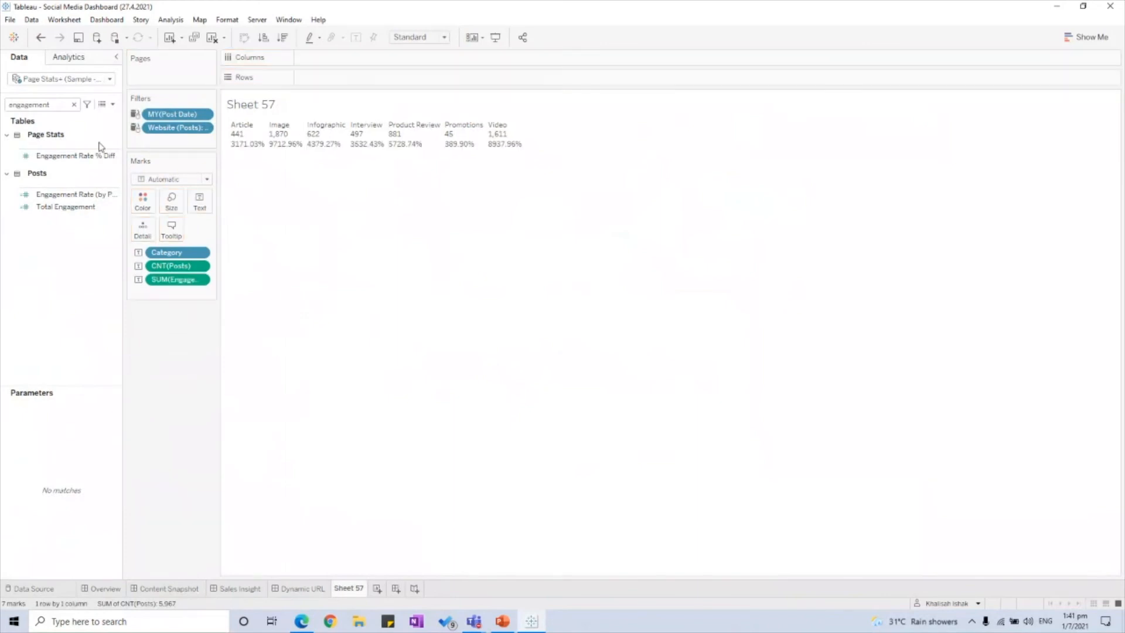
Step: Change Engagement Rate from Sum to Average and move Category to Rows
left_click(73, 104)
right_click(176, 280)
mouse_move(221, 376)
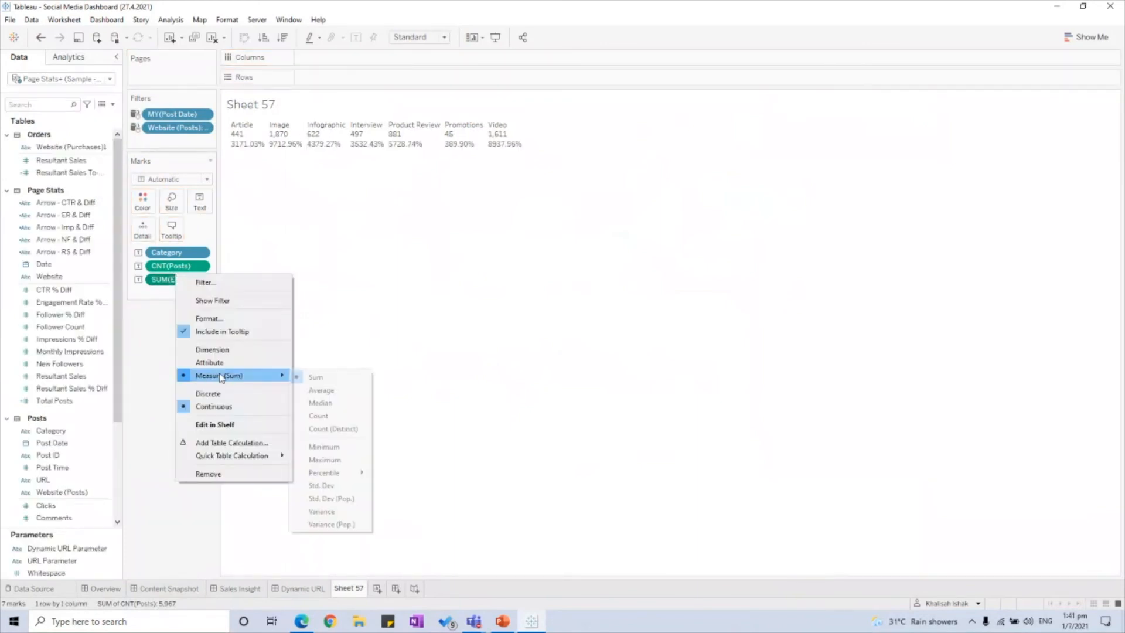
left_click(322, 391)
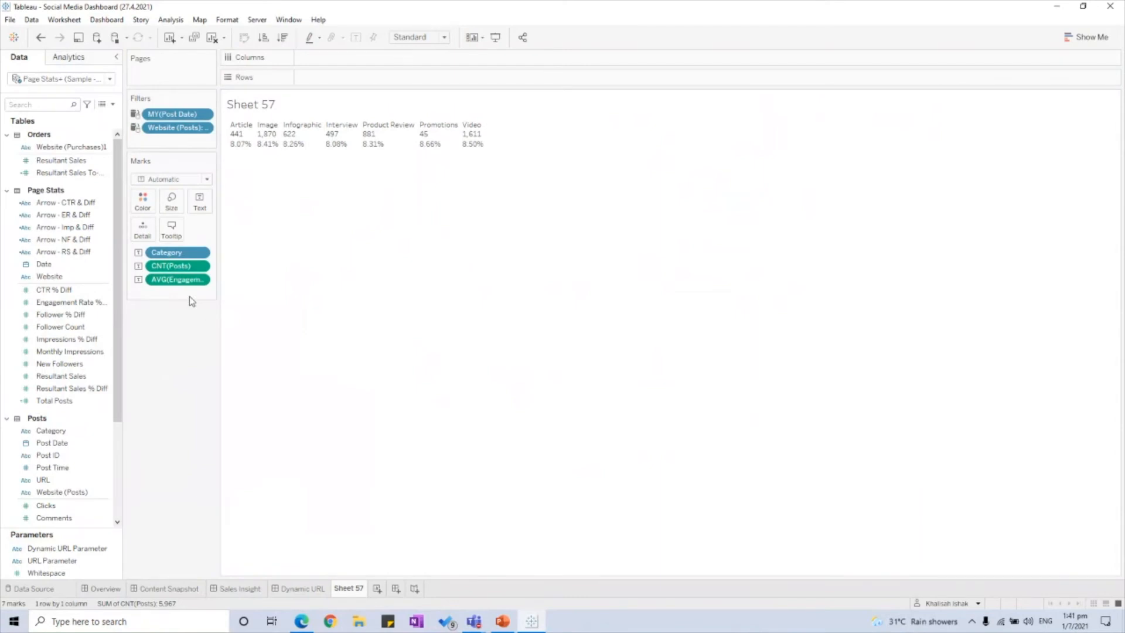
left_click_drag(176, 251, 363, 82)
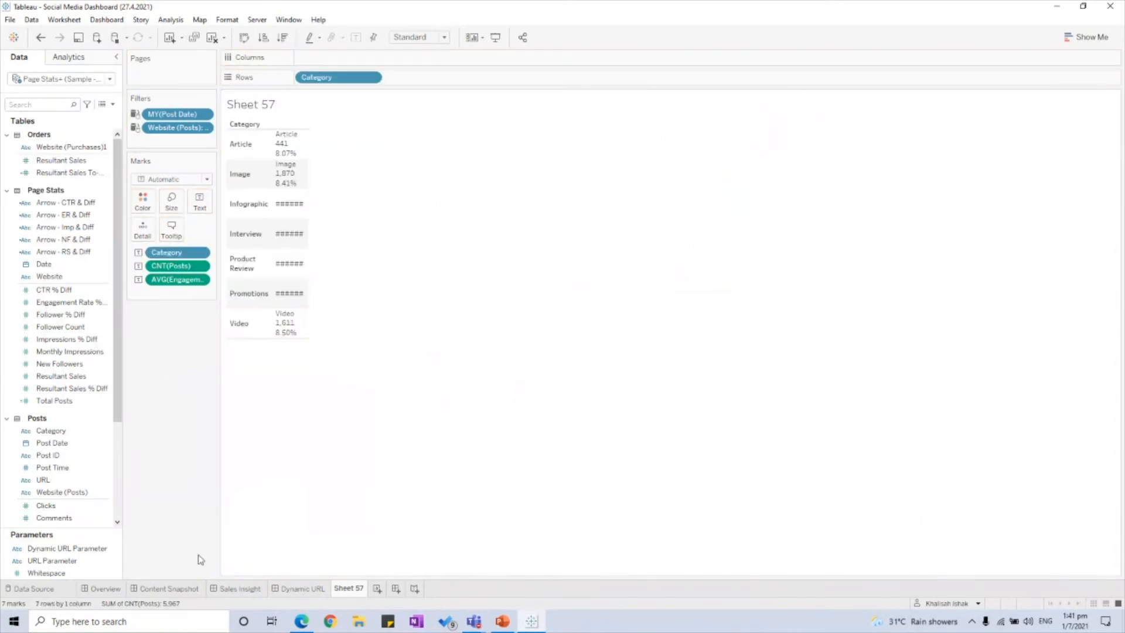
Step: Hide the category row headers and fit Sheet 57 to Entire View
left_click(164, 589)
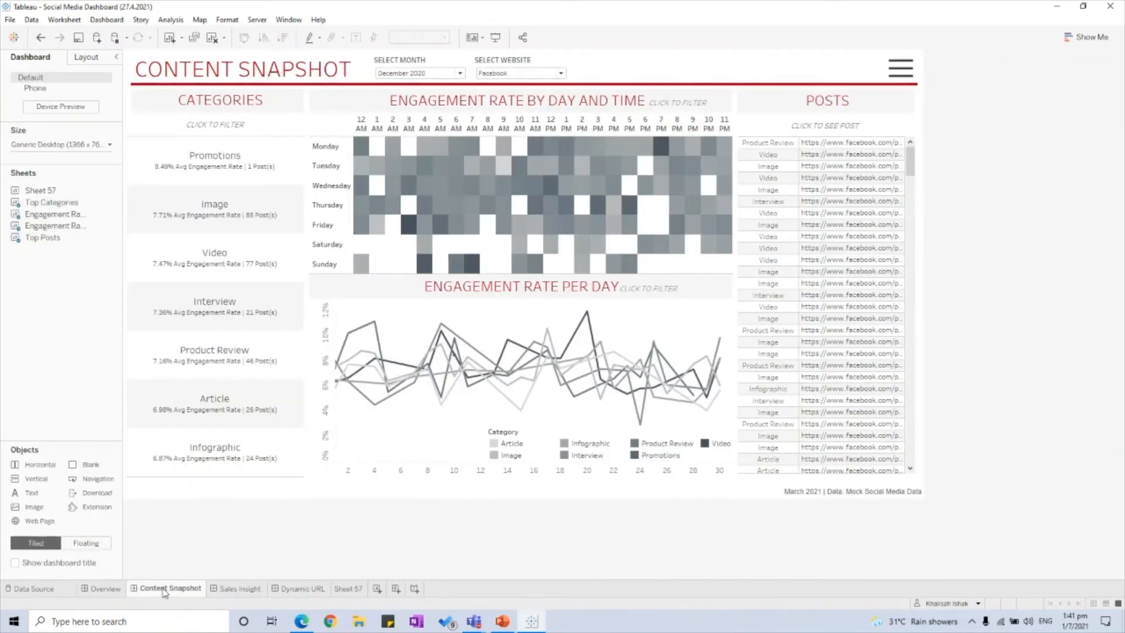
left_click(348, 588)
right_click(333, 78)
left_click(363, 167)
left_click(410, 37)
left_click(413, 81)
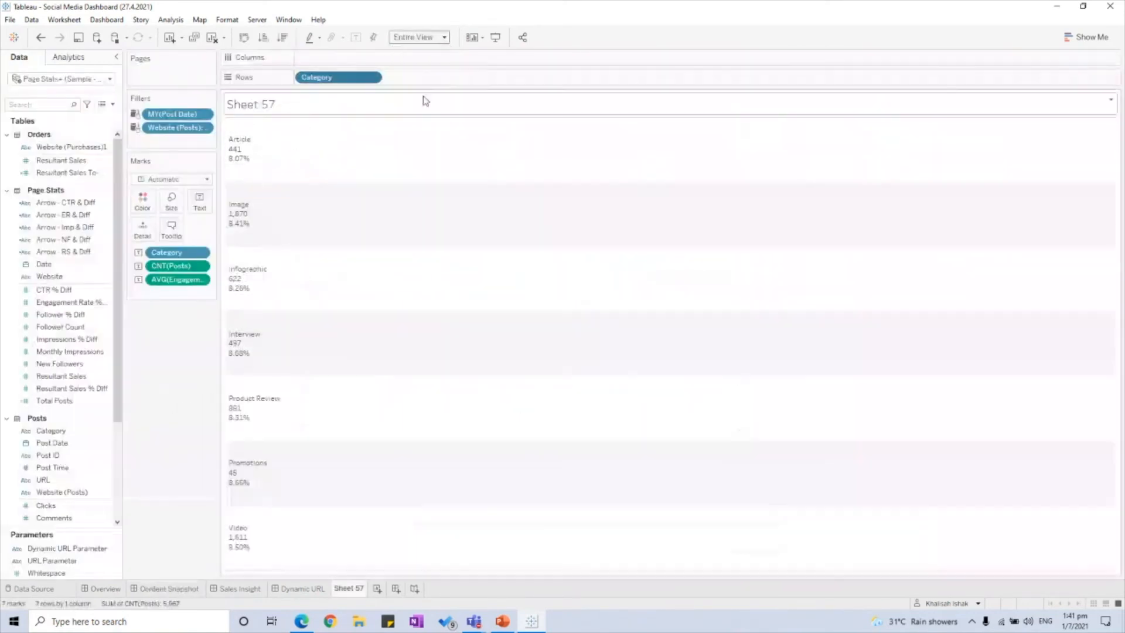
Step: In the text label editor, enlarge the category name to font size 15
mouse_move(398, 263)
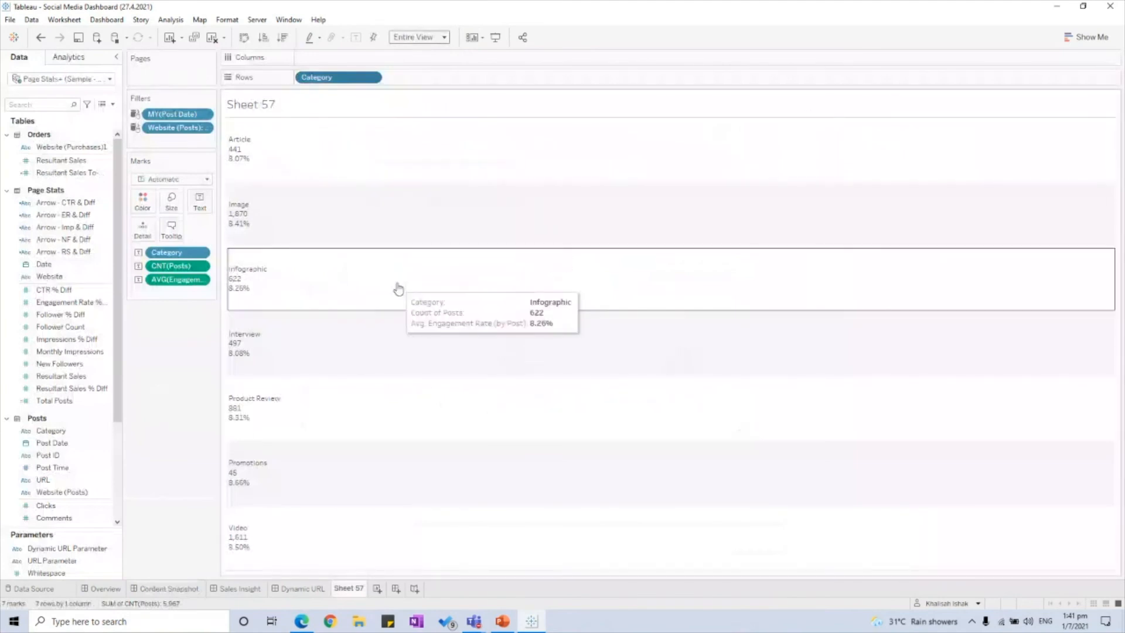
mouse_move(270, 154)
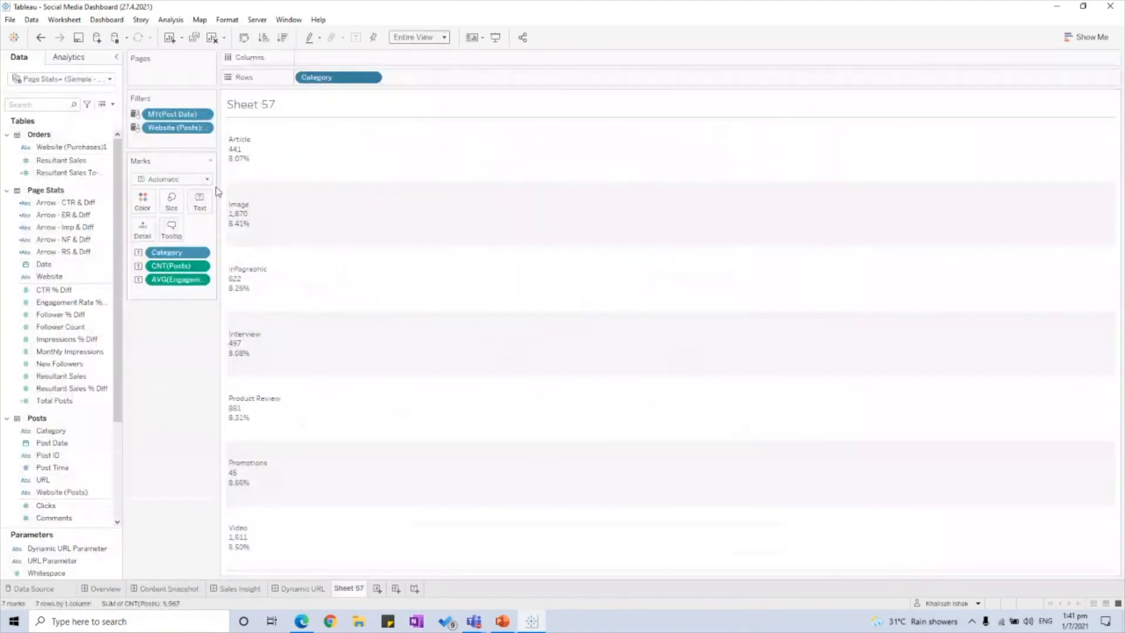
left_click(203, 205)
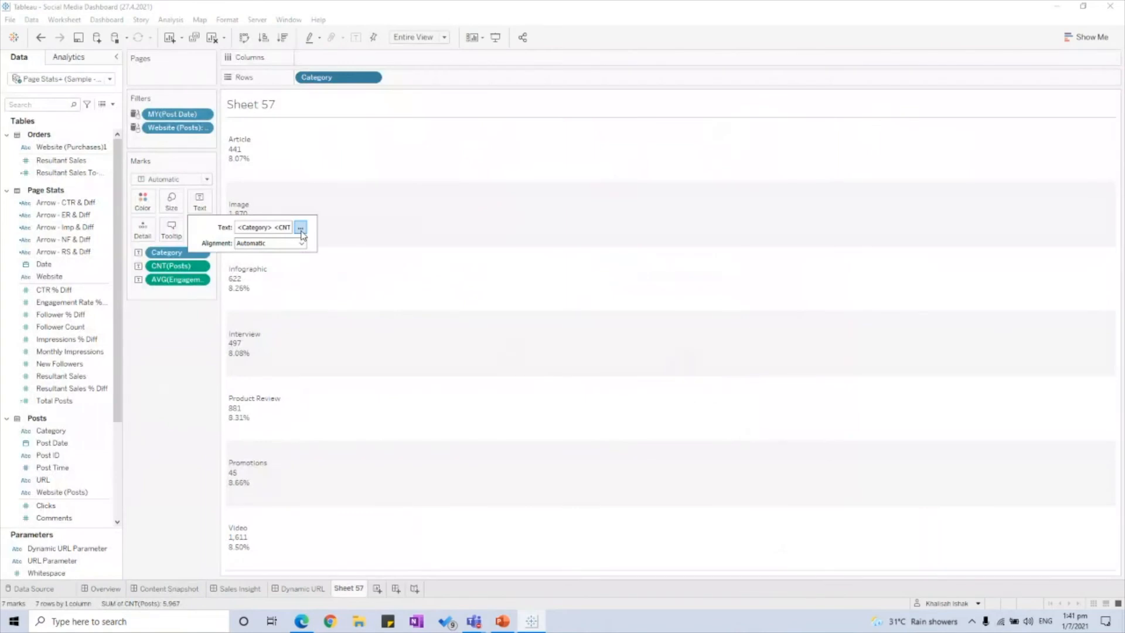
left_click(300, 227)
left_click_drag(585, 254, 543, 254)
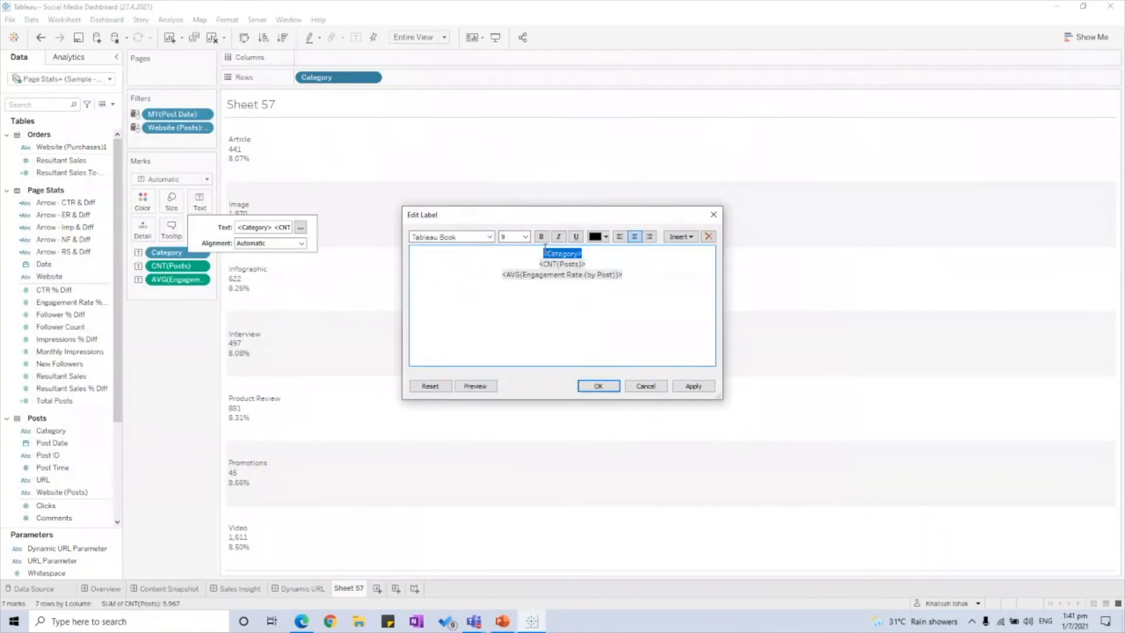
left_click(525, 236)
left_click(511, 297)
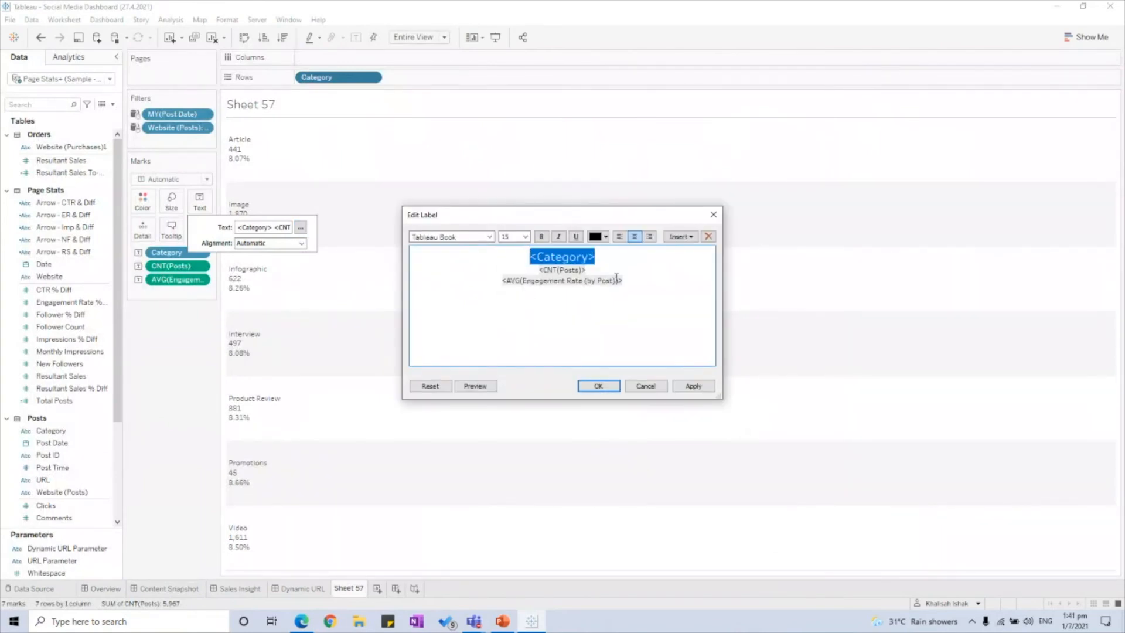
Step: Join engagement rate onto the count line as 'Posts | … Avg. Engagement Rate'
left_click(616, 279)
key("Left")
key("Left")
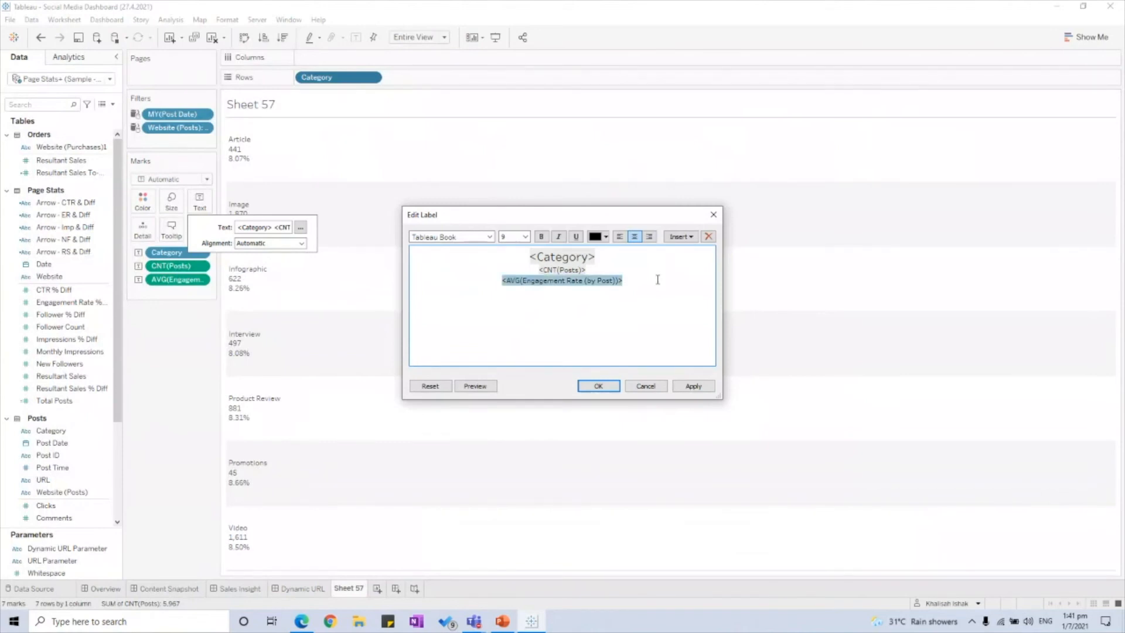
key("BackSpace")
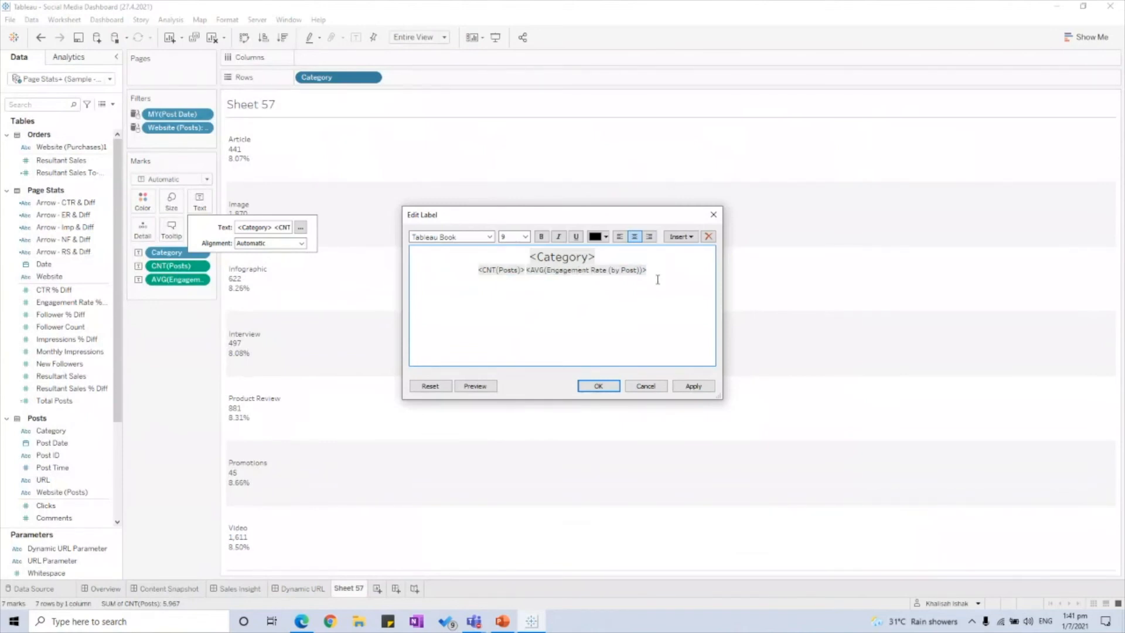
type("|")
type("Posts")
left_click(668, 270)
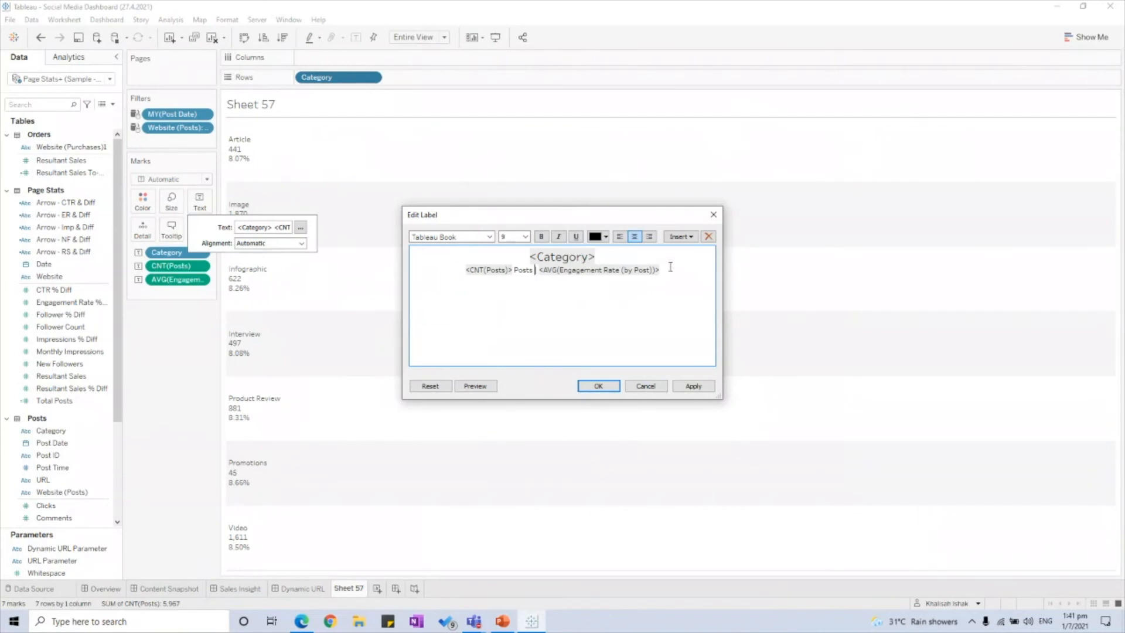
type("Avg. Engagmeent")
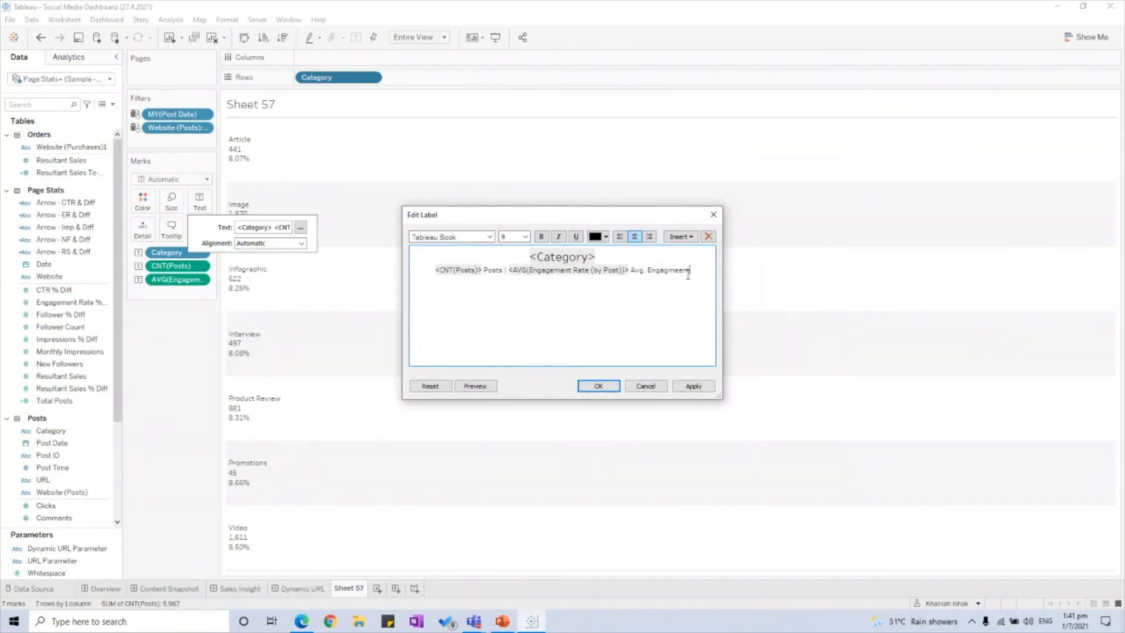
key("BackSpace")
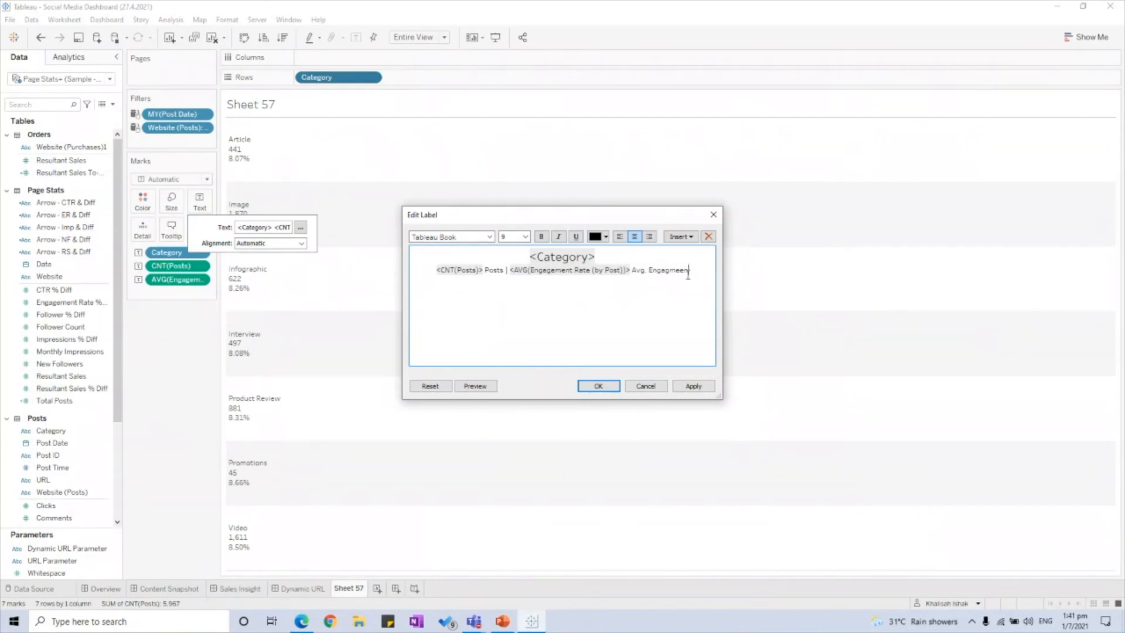
key("BackSpace")
key("BackSpace")
key("BackSpace")
key("BackSpace")
type("ement Rate")
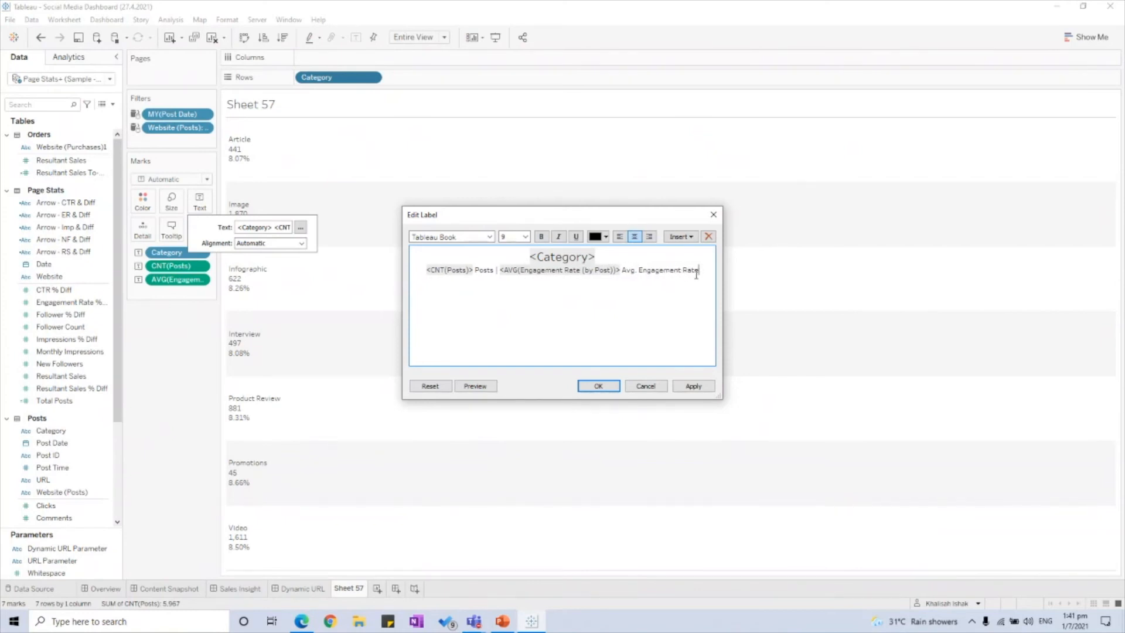
left_click(598, 386)
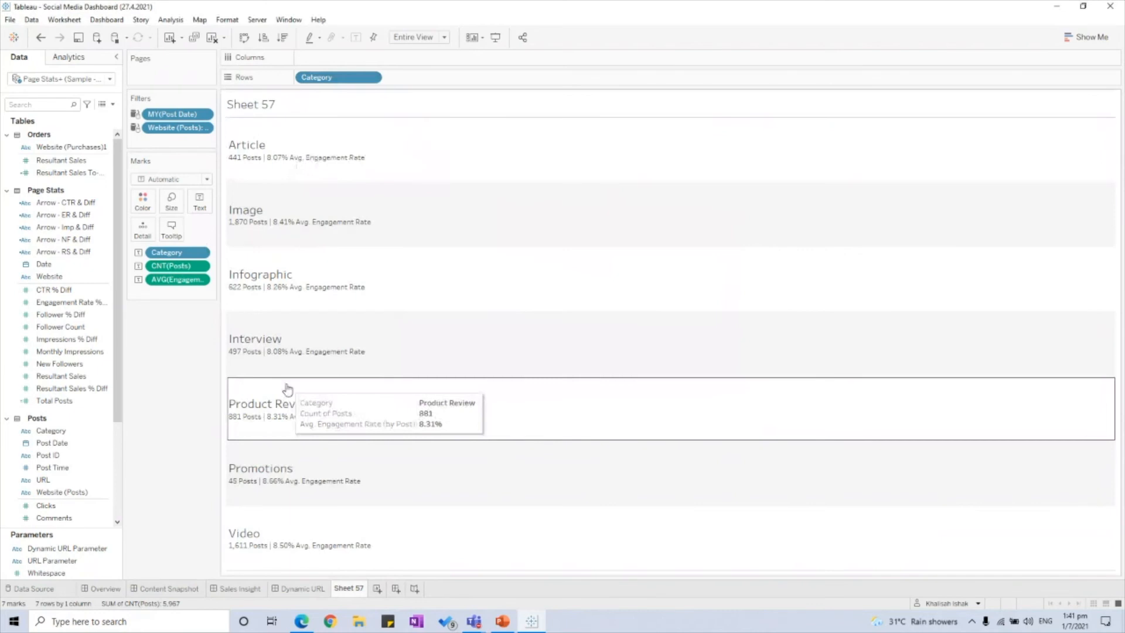
Step: Rename Sheet 57 to List of Categories
left_click(169, 588)
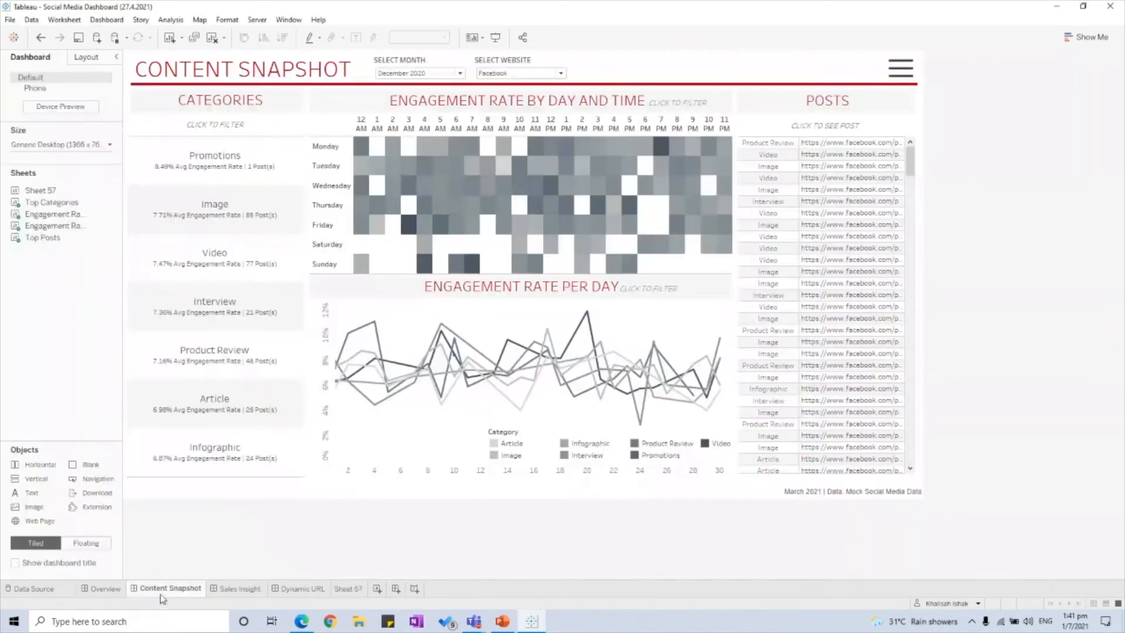
left_click(350, 588)
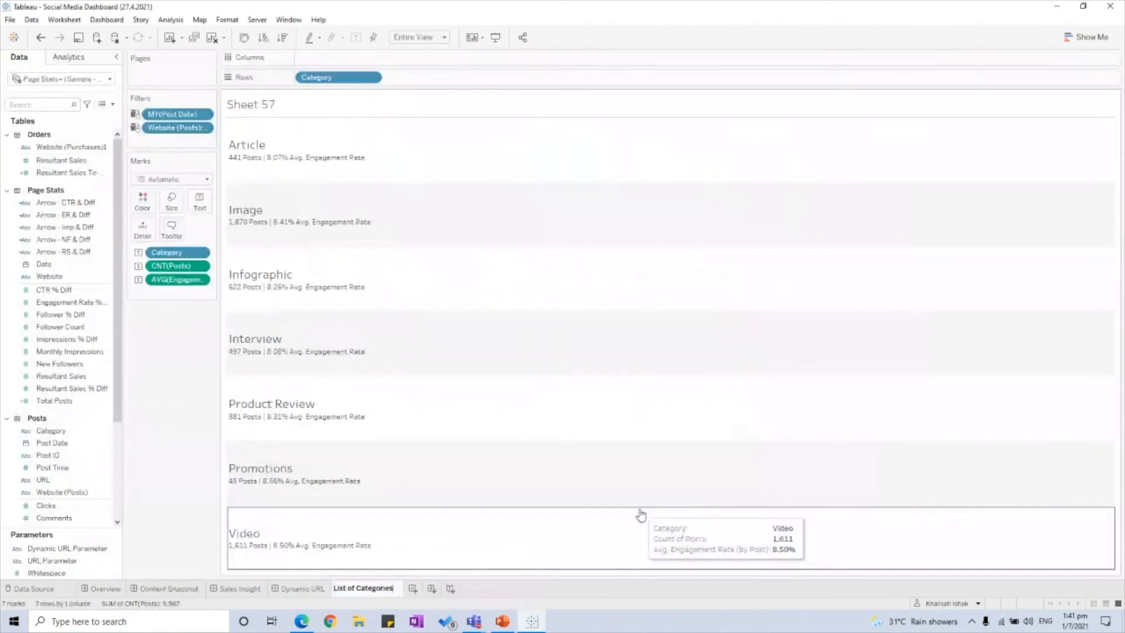
key("Return")
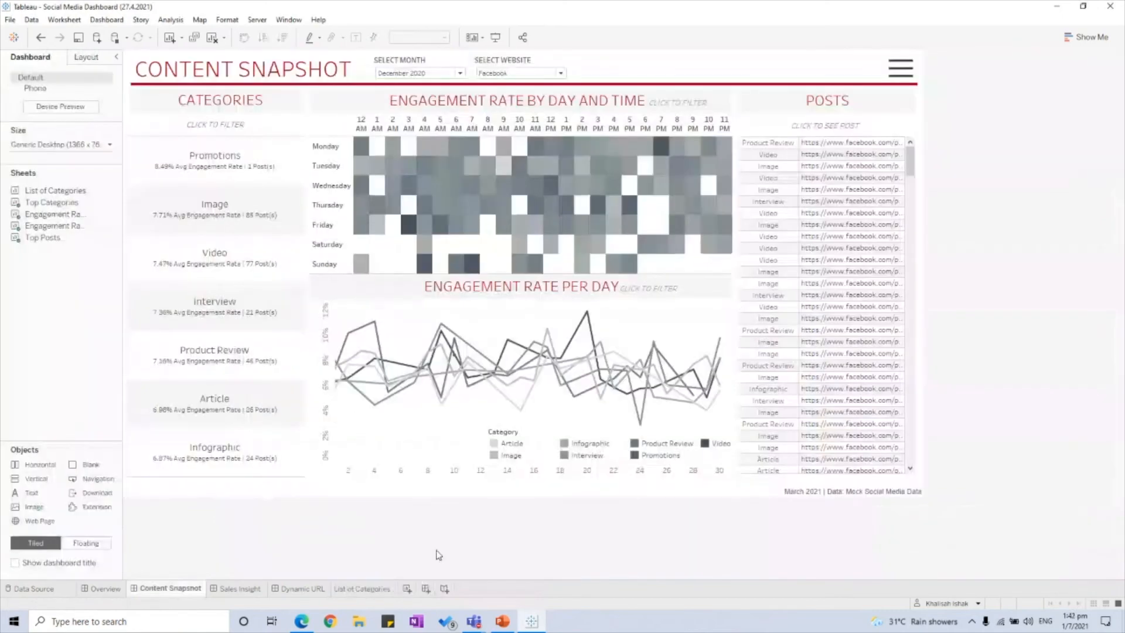
Step: On a new worksheet, show the URL field as text with Category on Rows
left_click(406, 588)
left_click(55, 101)
type("url")
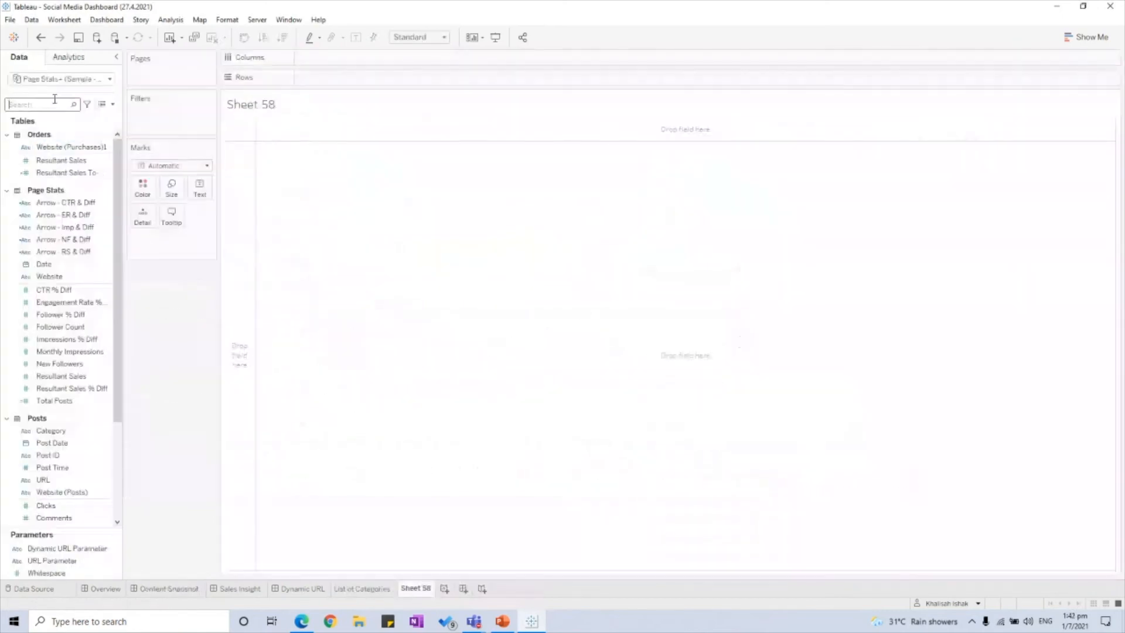
left_click(47, 149)
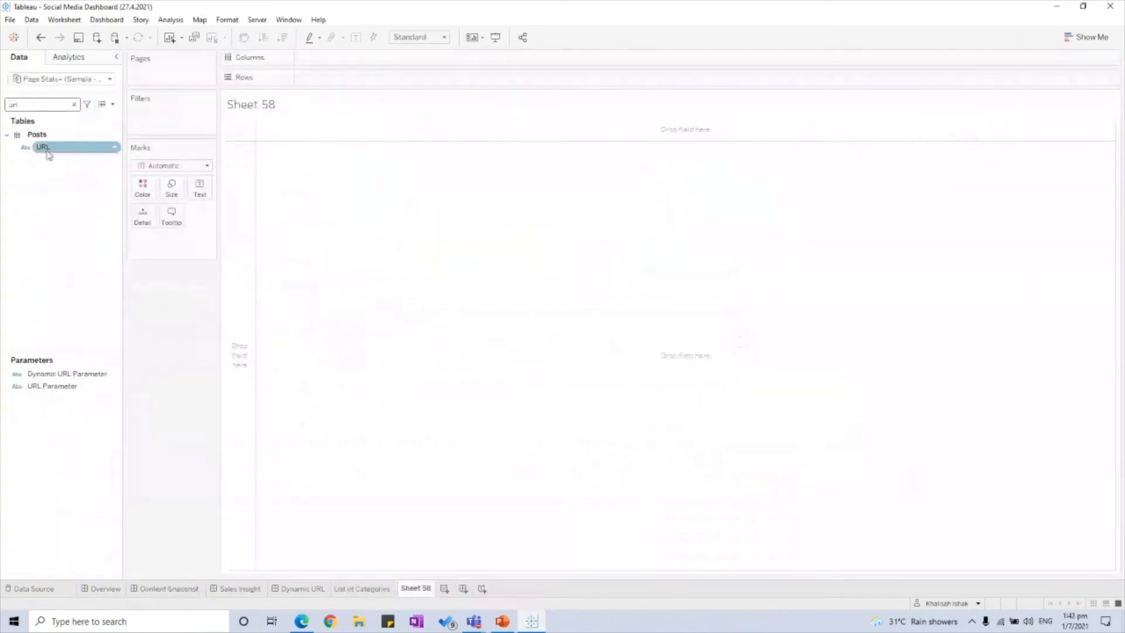
double_click(47, 148)
double_click(54, 103)
type("cate")
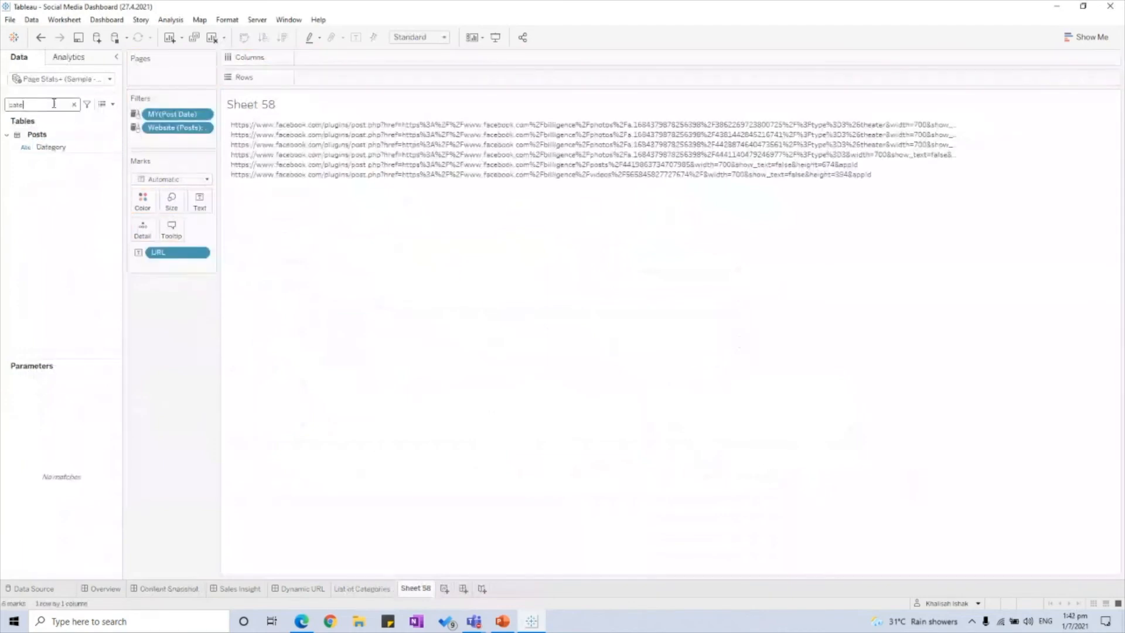
type("gory")
left_click_drag(51, 147, 311, 83)
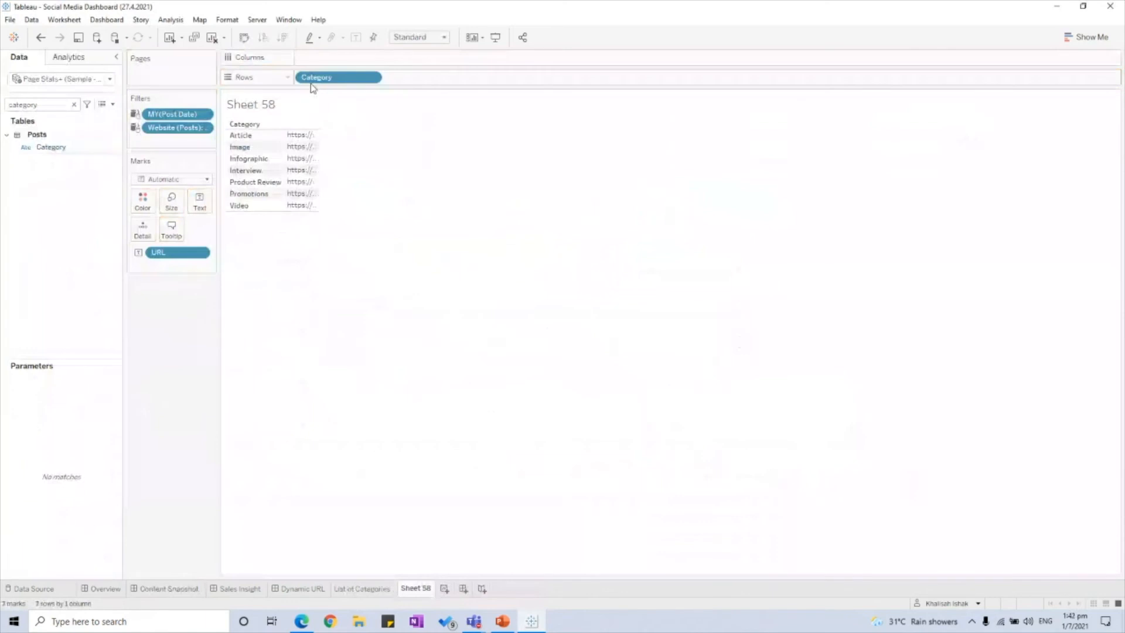
Step: Fit the new sheet to Entire View and name it List of Posts
left_click(416, 38)
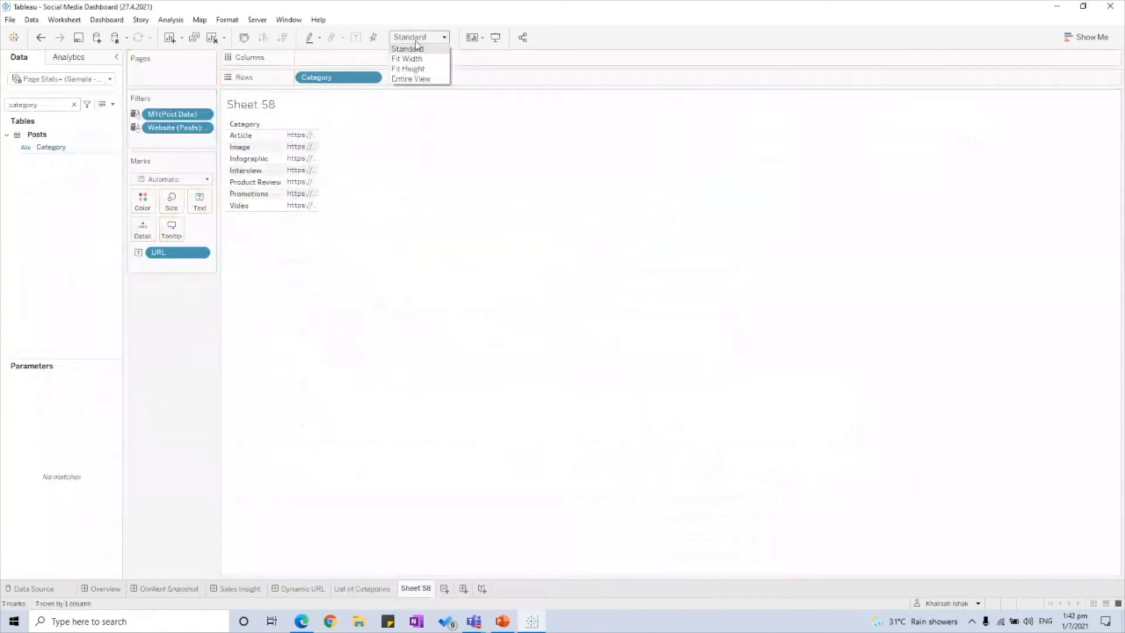
left_click(419, 78)
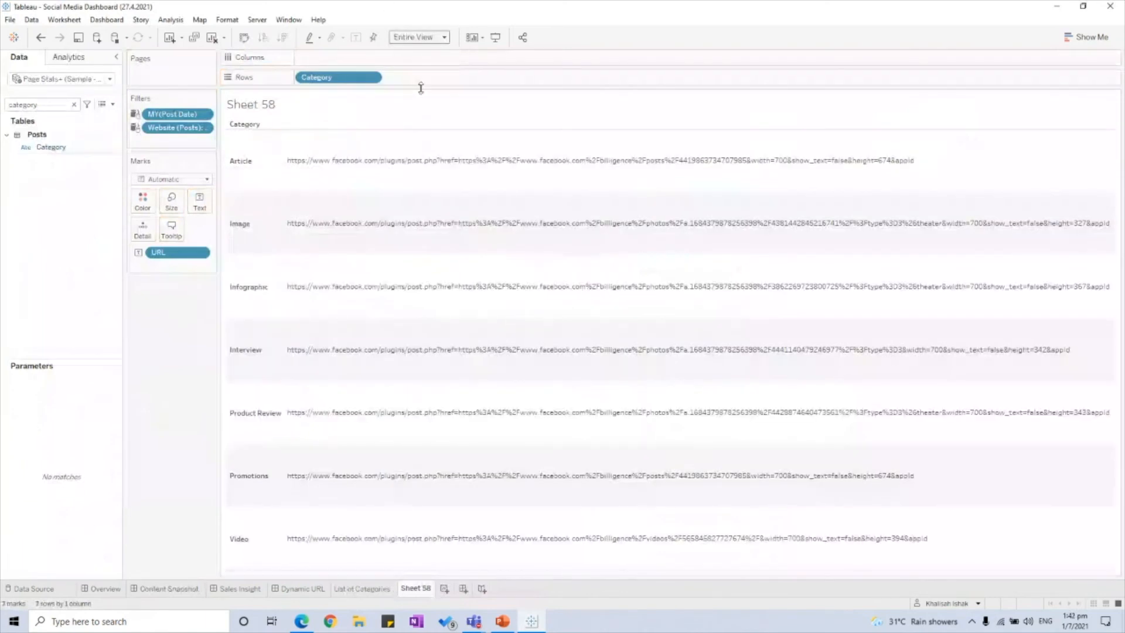
double_click(421, 589)
type("List of Posts")
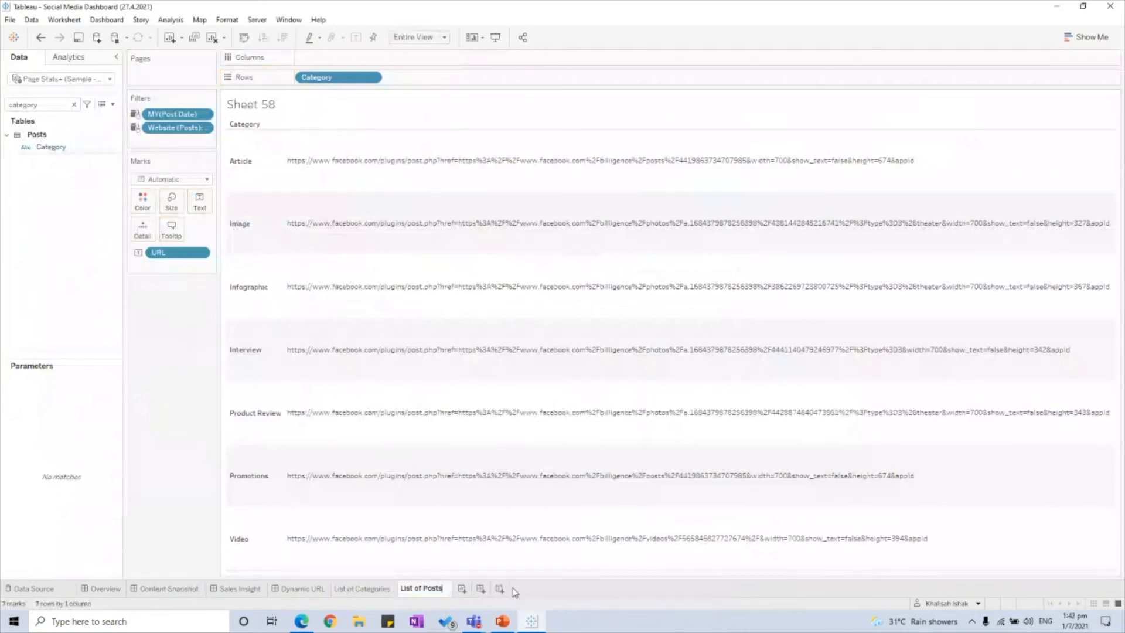
left_click(371, 594)
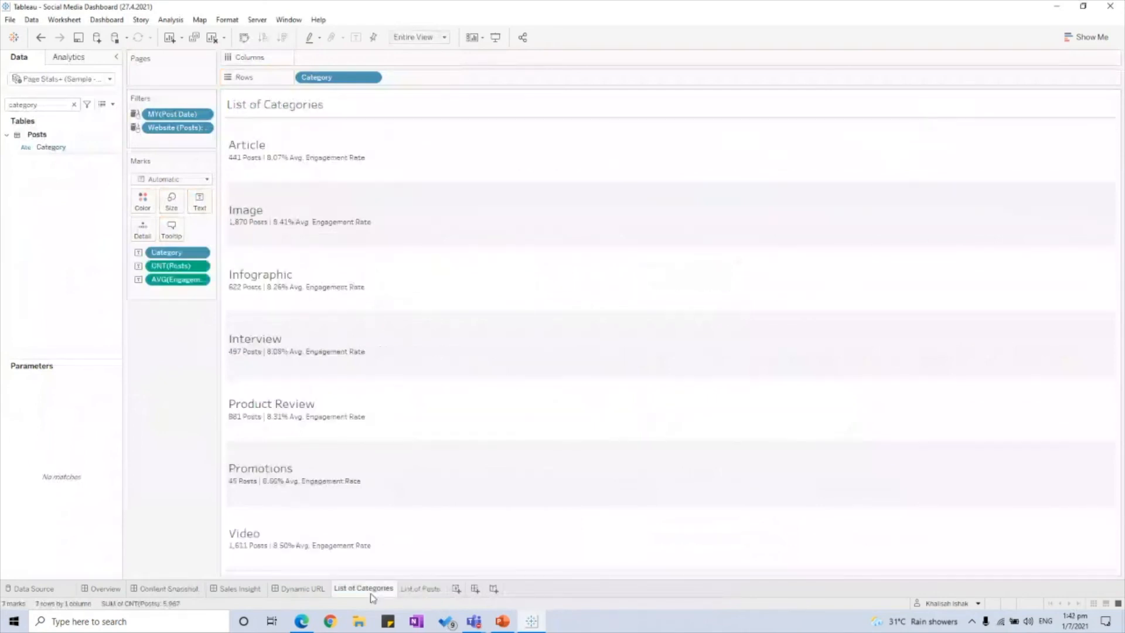
Step: After checking the List of Posts and List of Categories sheets, add blank Dashboard 5
left_click(420, 588)
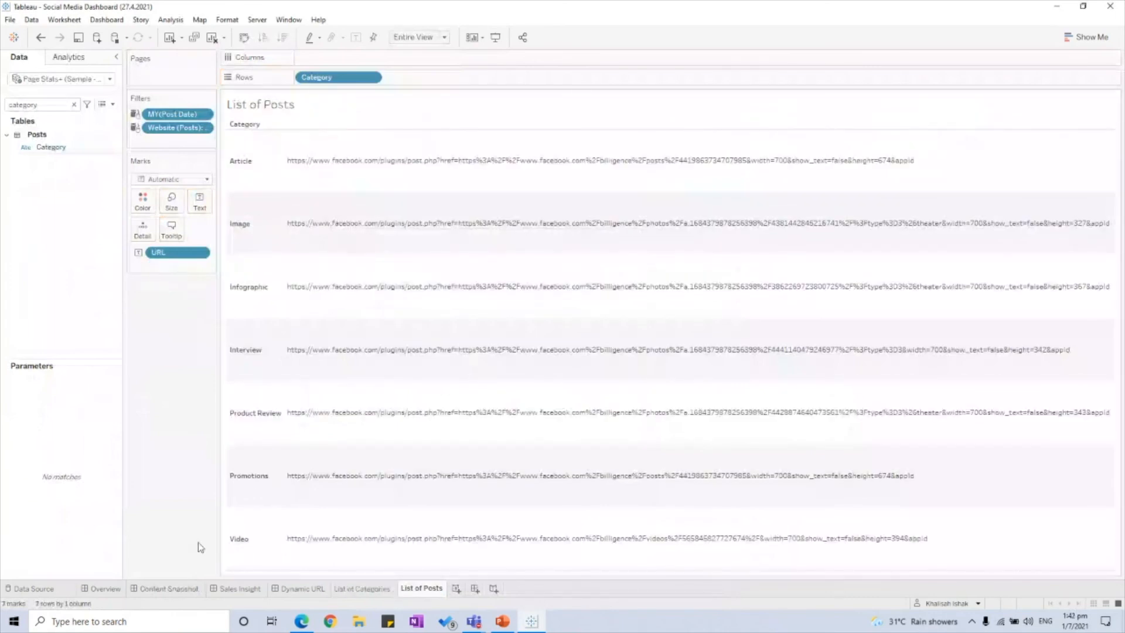
left_click(169, 588)
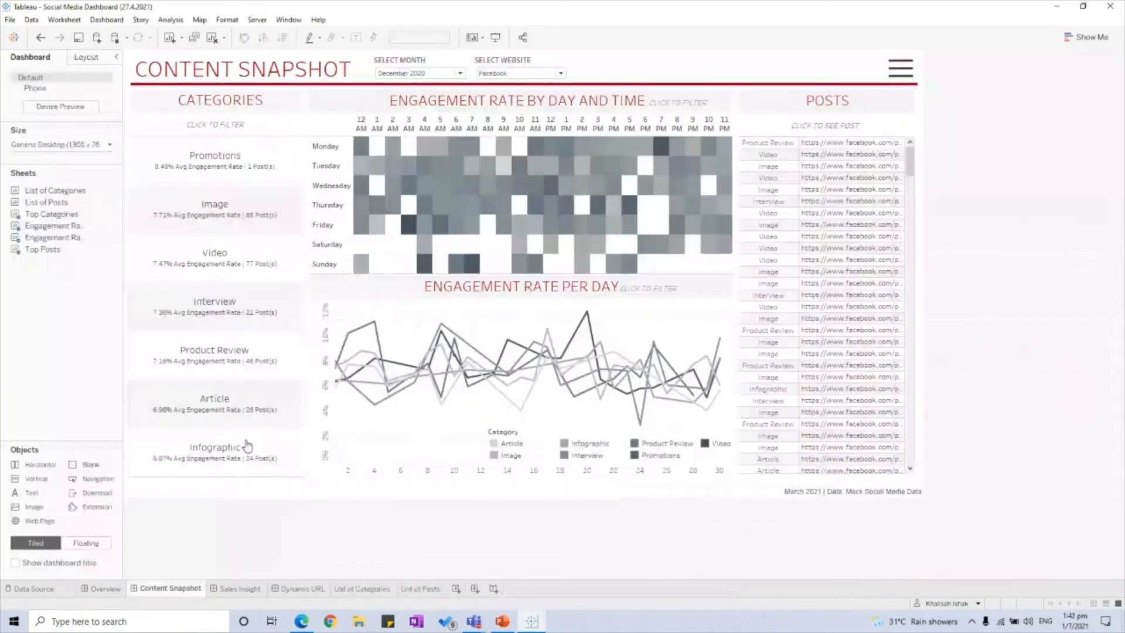
left_click(361, 588)
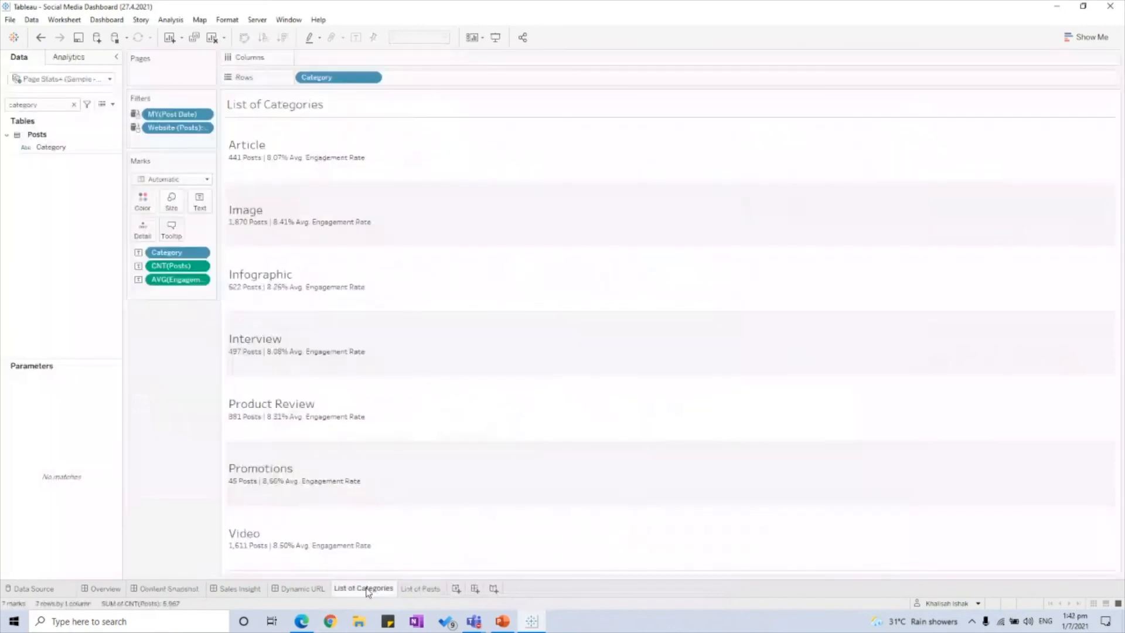
left_click(422, 588)
left_click(475, 588)
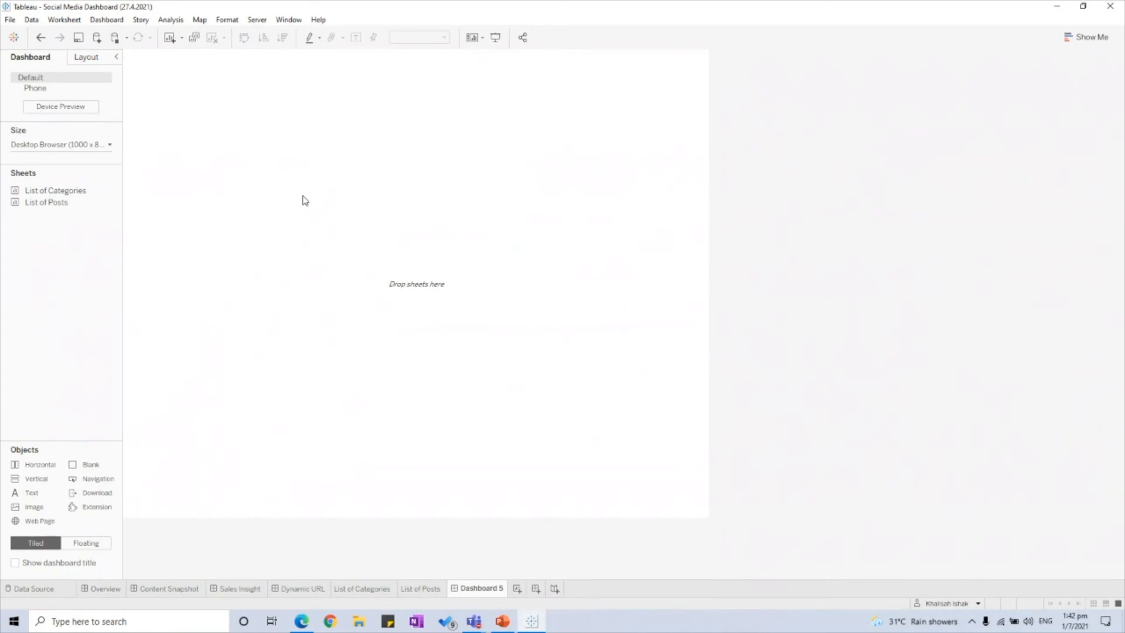
Step: Add a floating horizontal container holding both lists and distribute its contents evenly
left_click(87, 543)
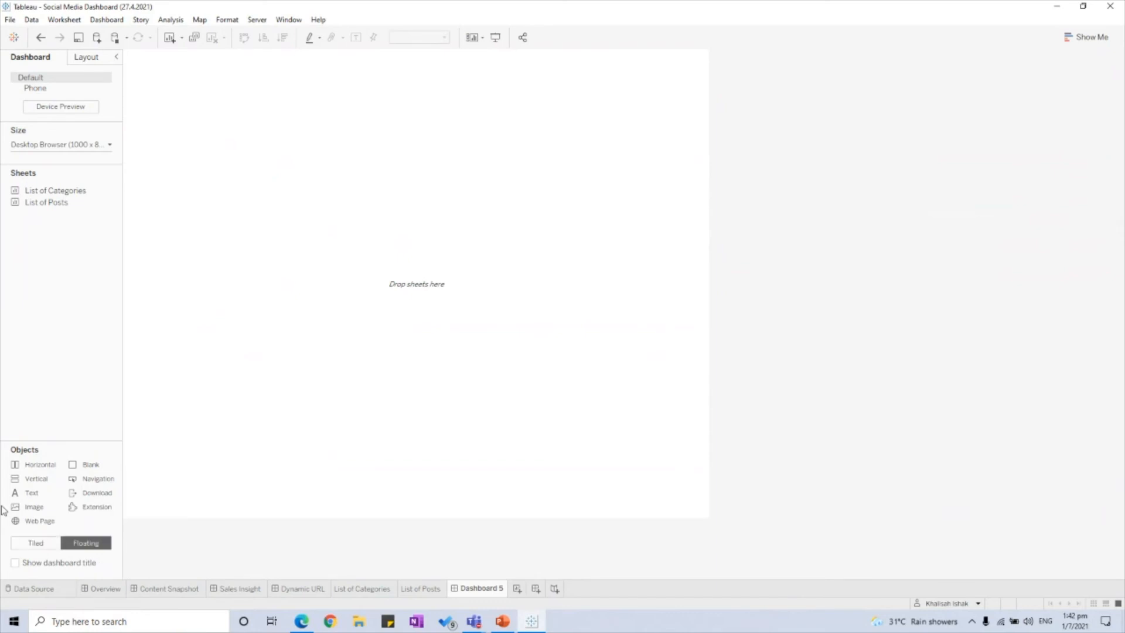
left_click_drag(35, 465, 684, 502)
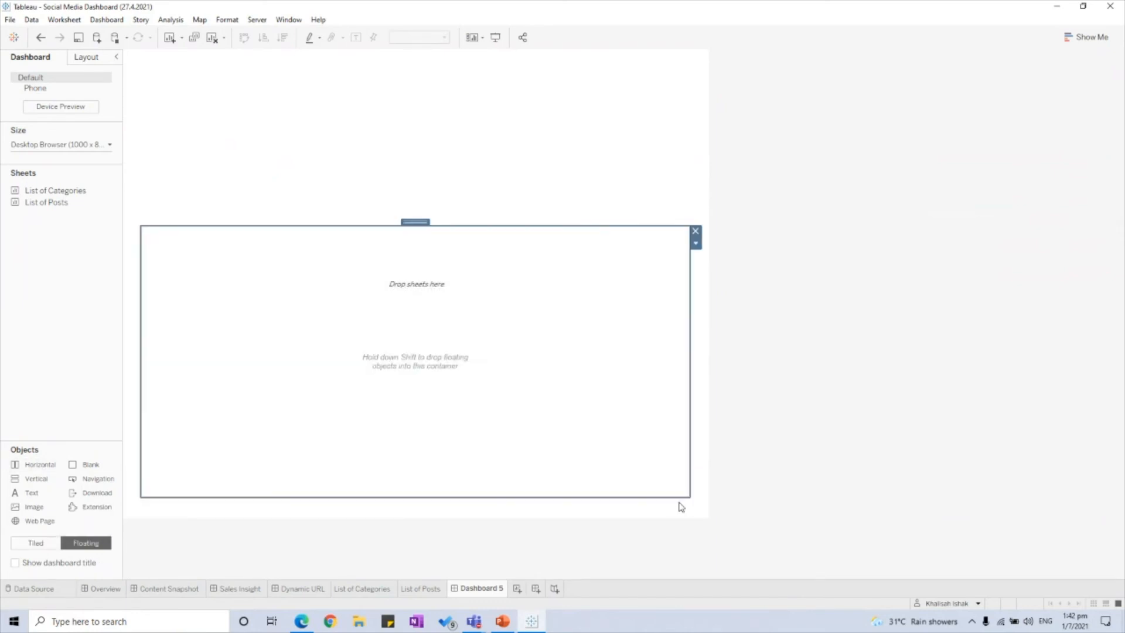
mouse_move(61, 193)
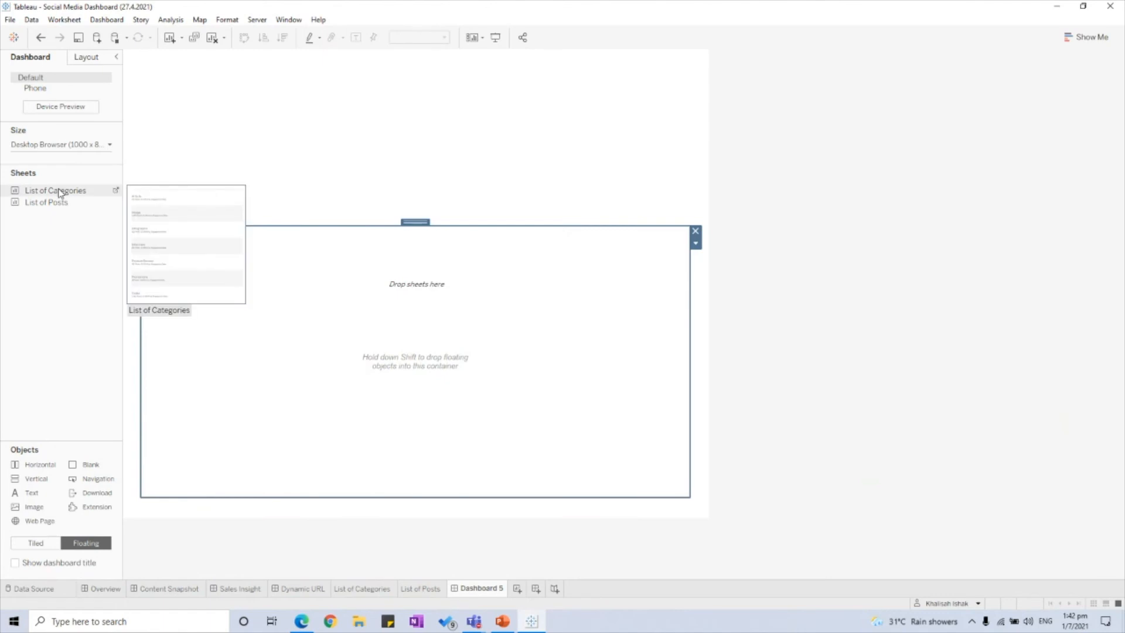
left_click_drag(60, 193, 208, 311)
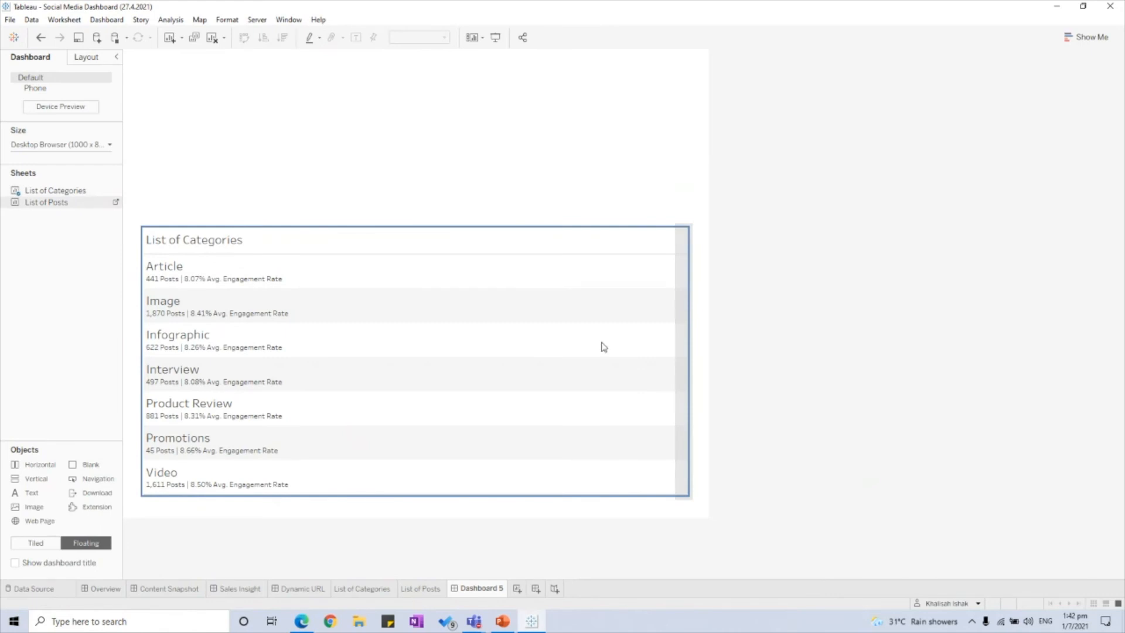
left_click(81, 60)
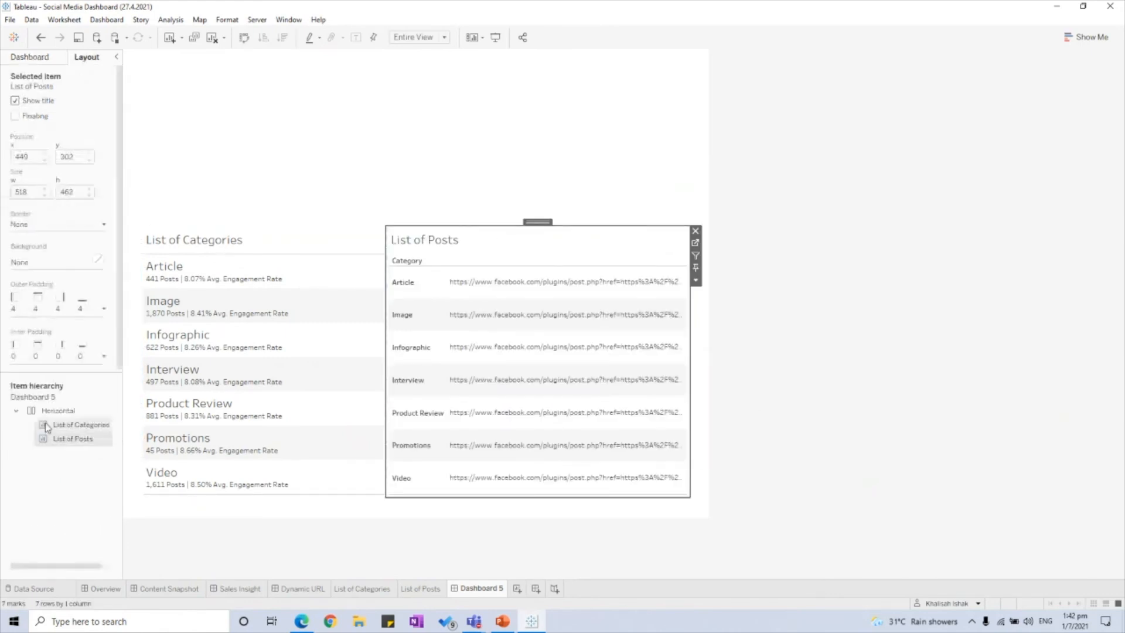
left_click(58, 410)
left_click(695, 244)
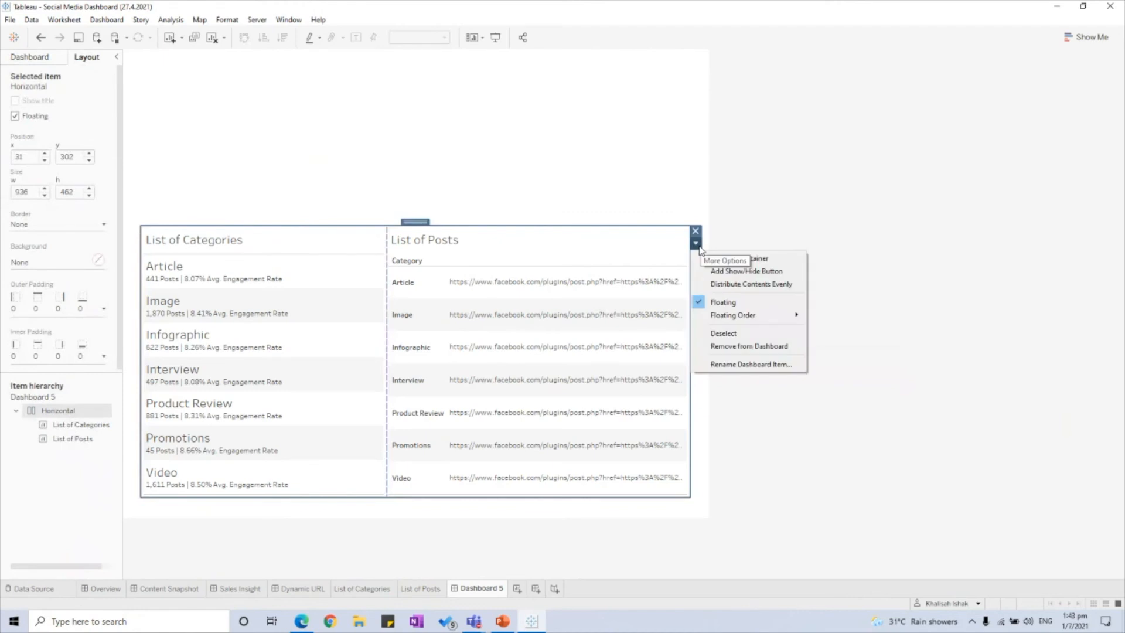
left_click(788, 284)
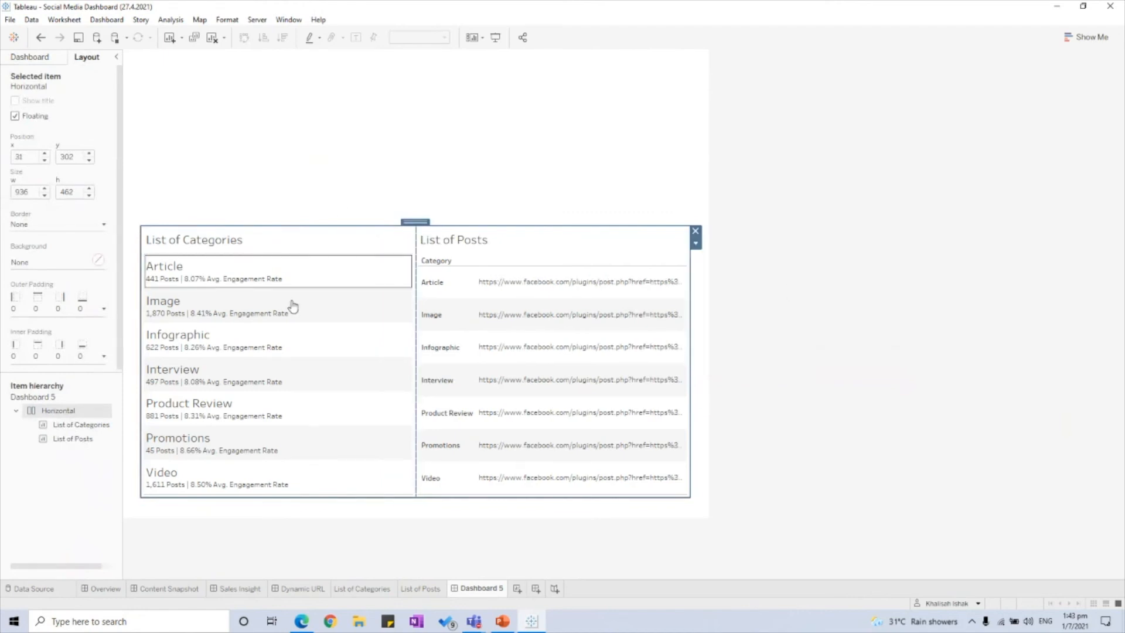
Step: Hide the Category row field label and drag the container's top edge slightly lower
right_click(434, 266)
left_click(492, 383)
left_click(754, 314)
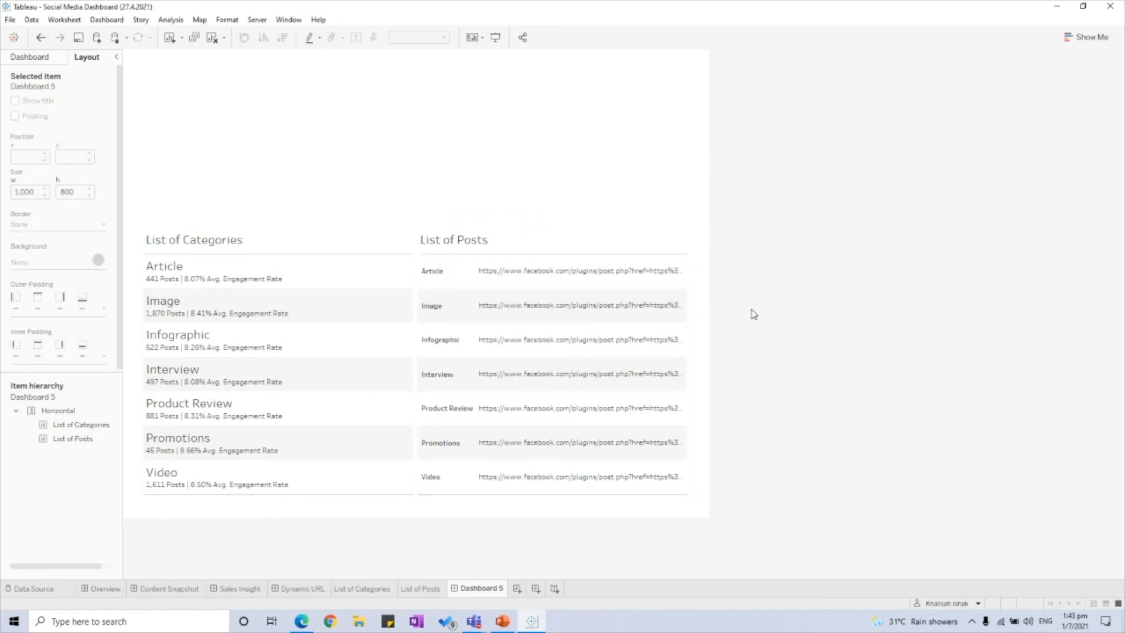
left_click(35, 57)
left_click(88, 61)
left_click(53, 410)
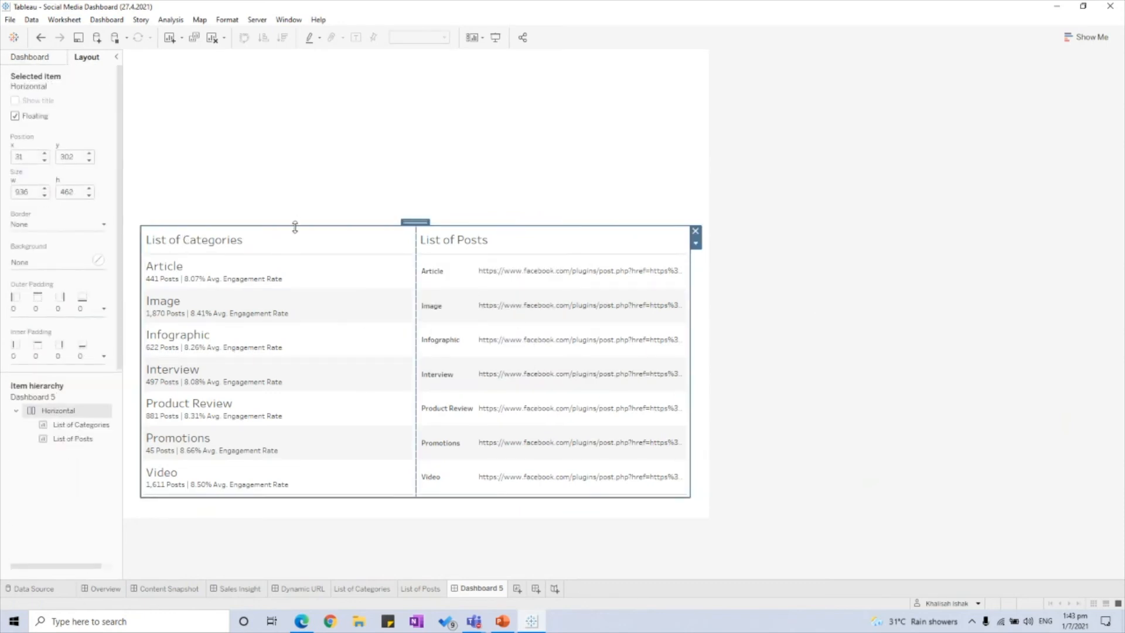
mouse_move(295, 226)
left_mouse_down()
mouse_move(294, 151)
mouse_move(296, 238)
left_mouse_up()
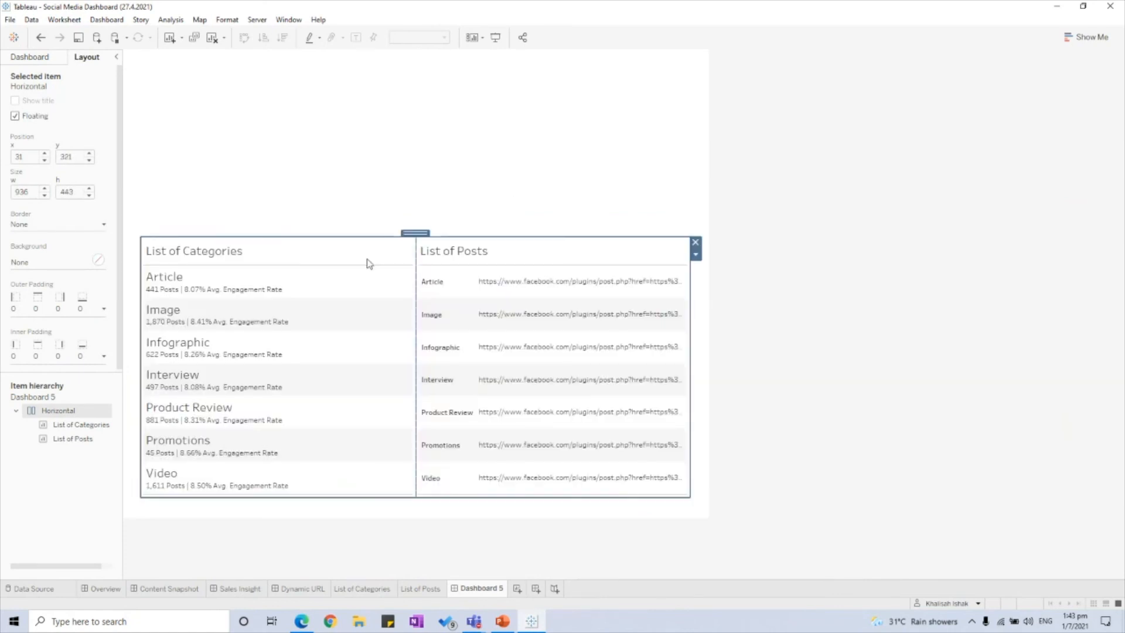
left_click(30, 57)
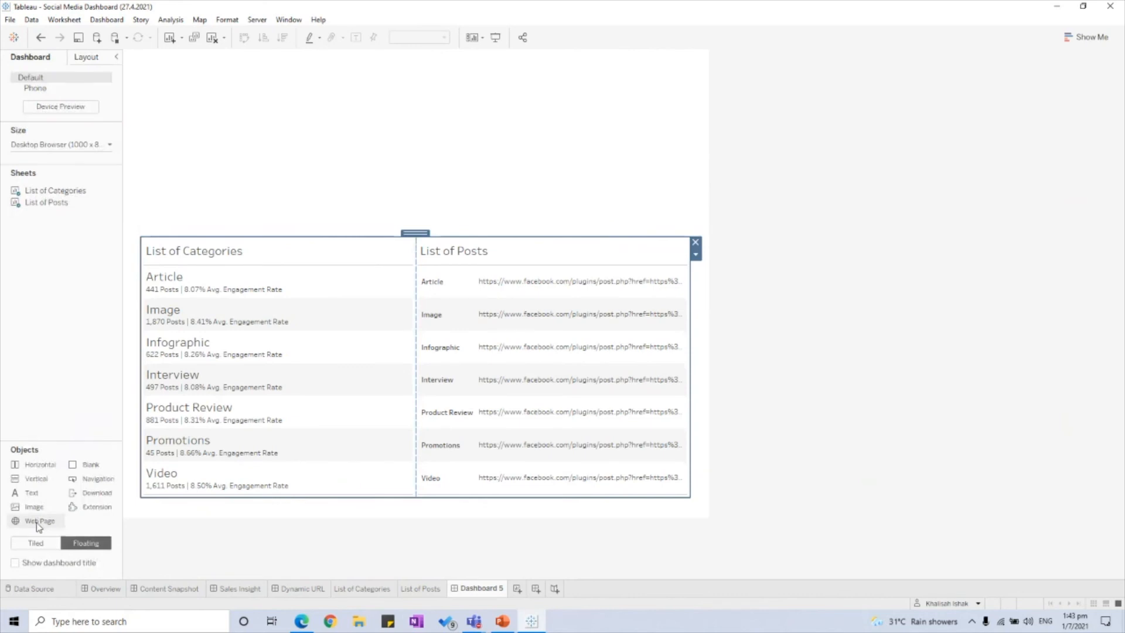
Step: Place a web page object right of List of Posts with google.com as its address
left_click_drag(37, 526, 680, 375)
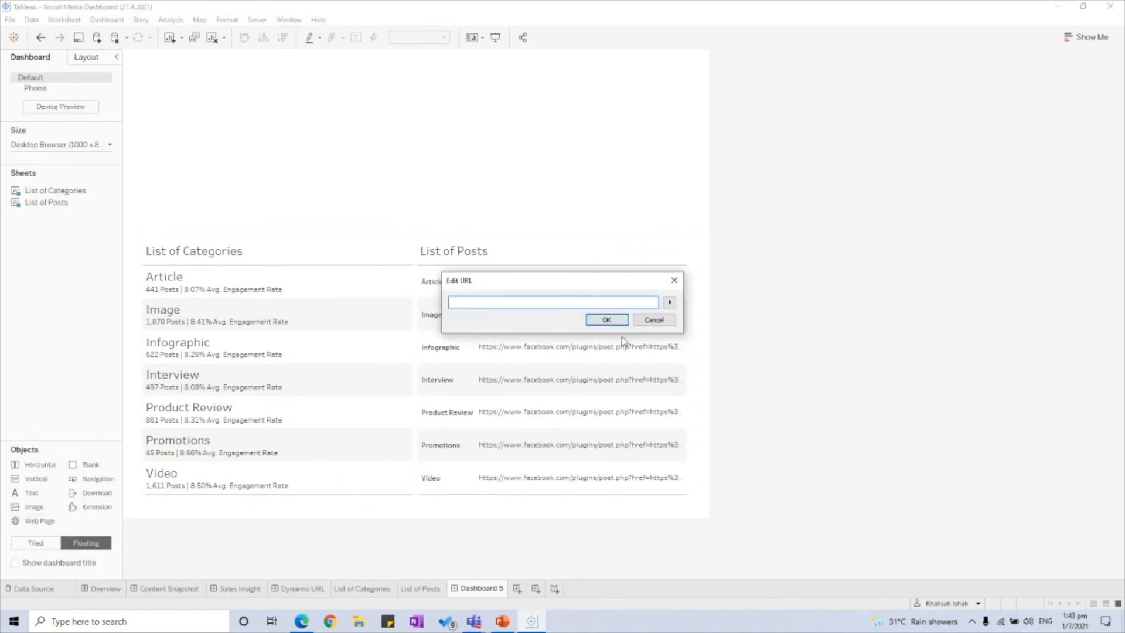
left_click_drag(565, 286, 536, 255)
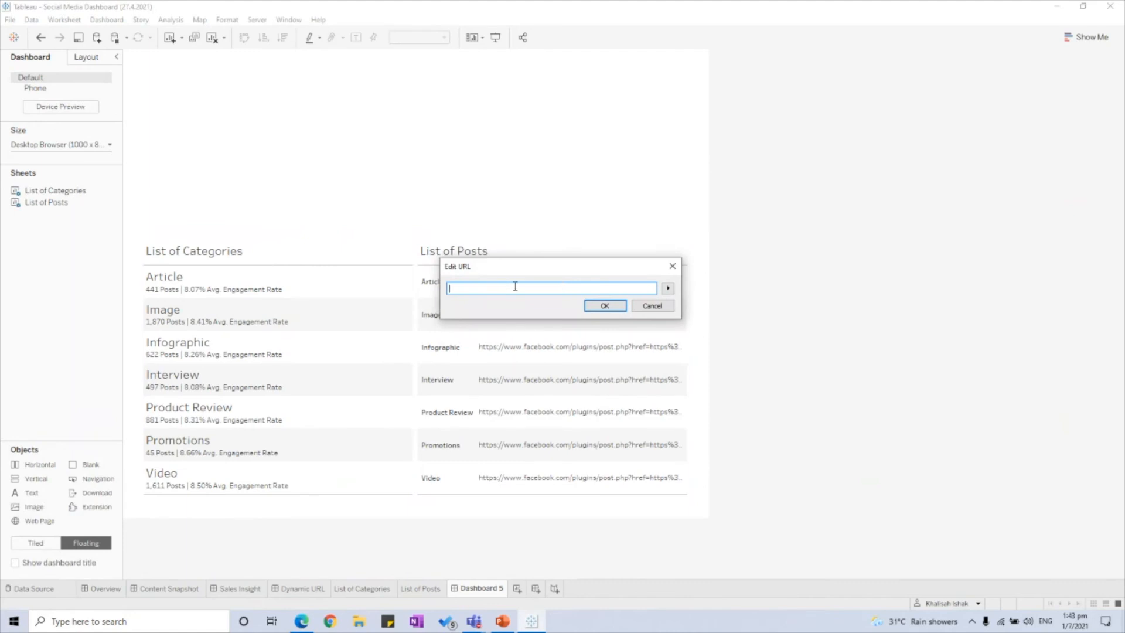
type("wikipedia")
key("ctrl+a")
type("google drive")
key("ctrl+a")
key("BackSpace")
type("google")
left_click_drag(555, 266, 640, 241)
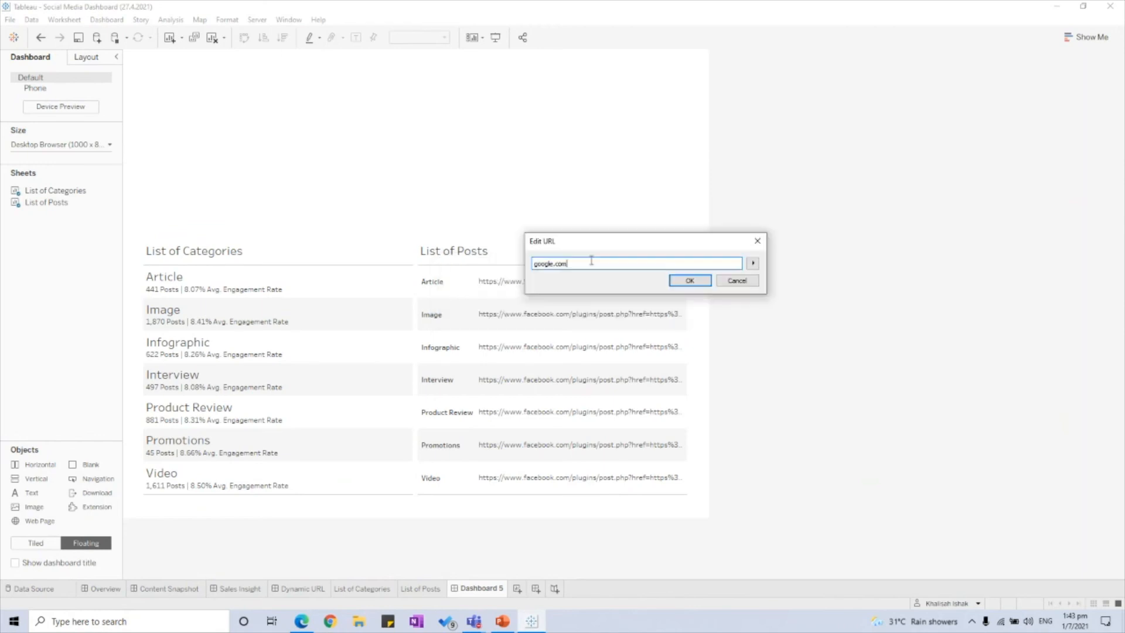
left_click(691, 281)
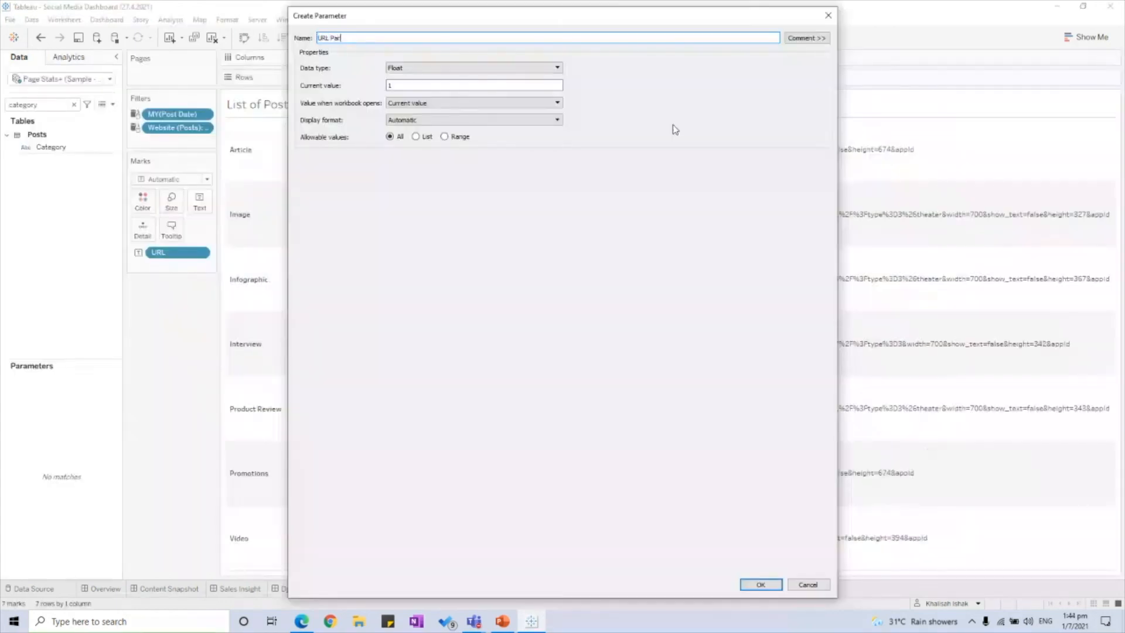
Step: Name the parameter Dynamic URL Parameter, type String, with allowed values listed from URL
type("ame")
key("ctrl+a")
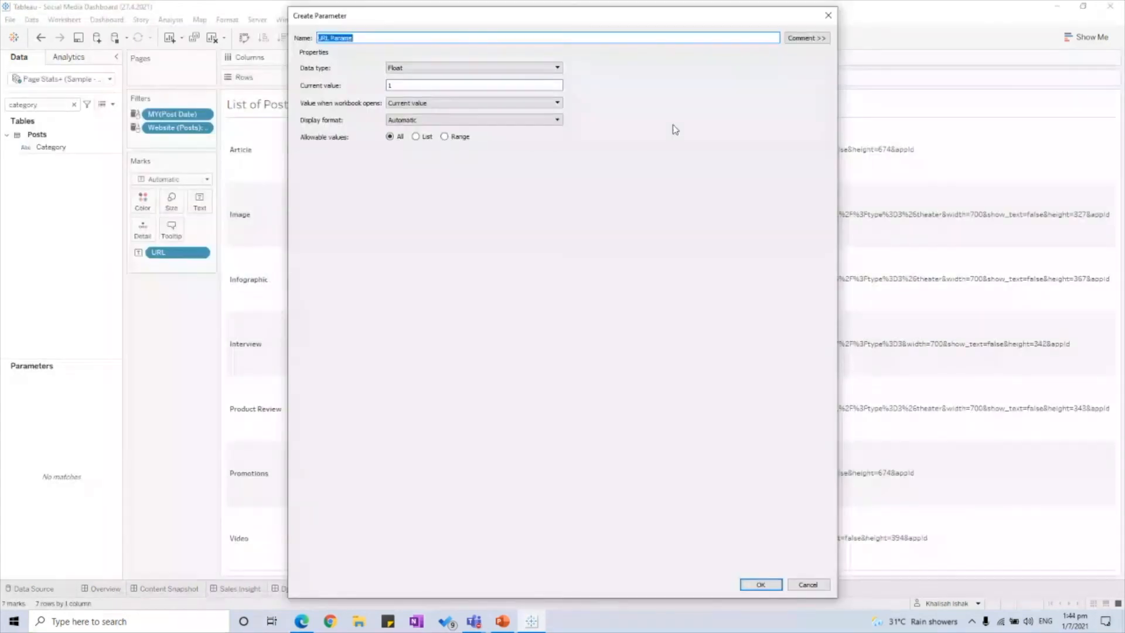
type("Dynamic URL Parameter")
left_click(433, 67)
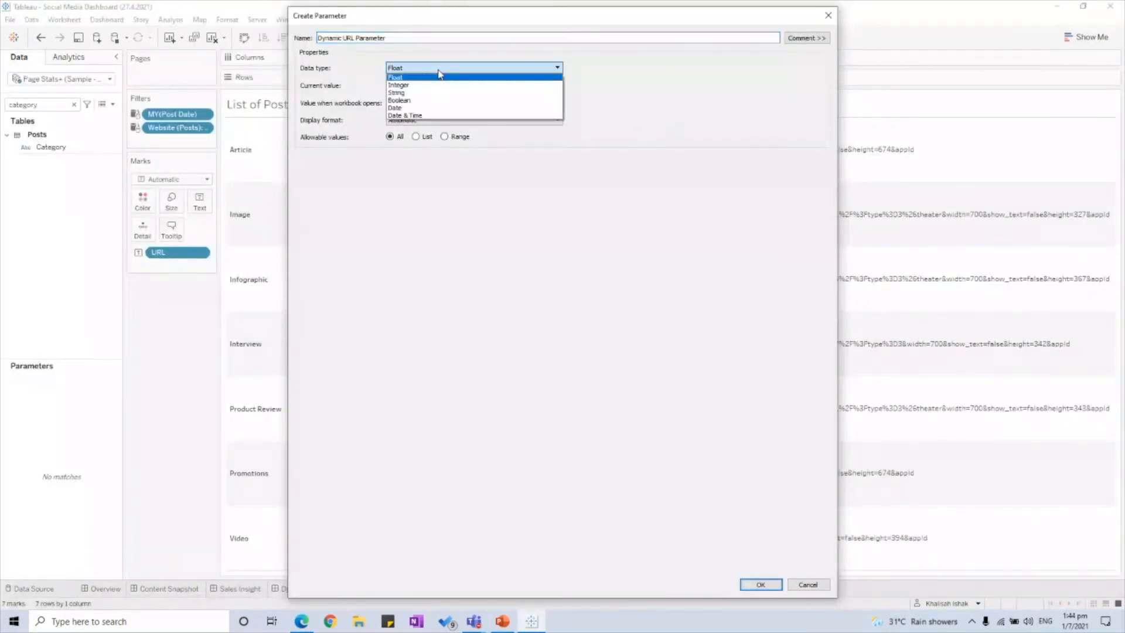
left_click(431, 93)
left_click(415, 136)
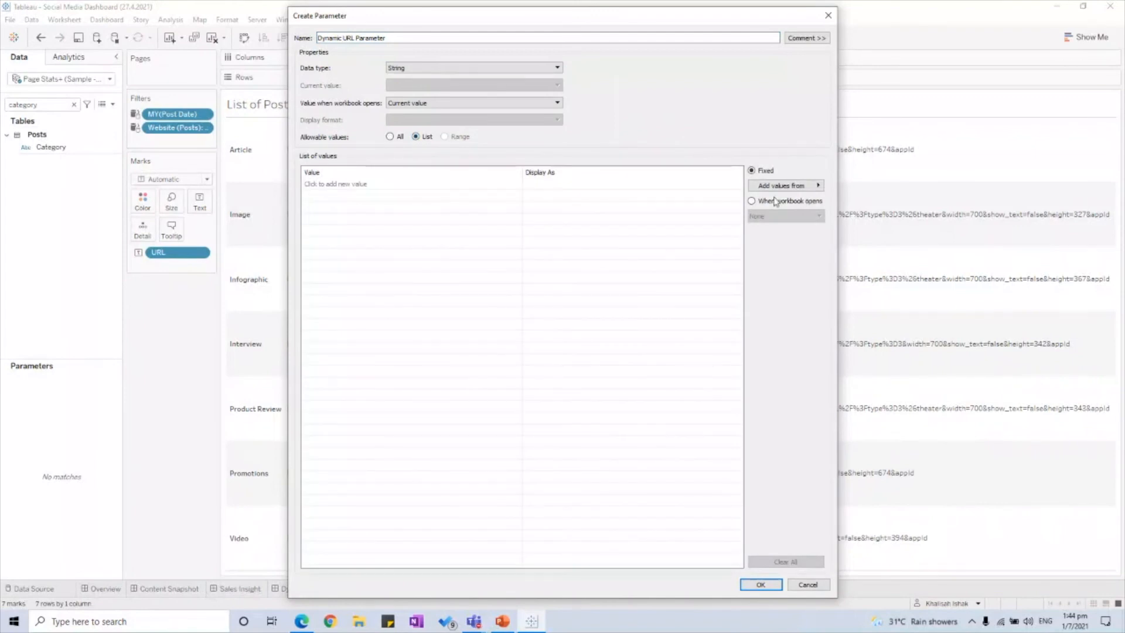
left_click(781, 186)
mouse_move(902, 187)
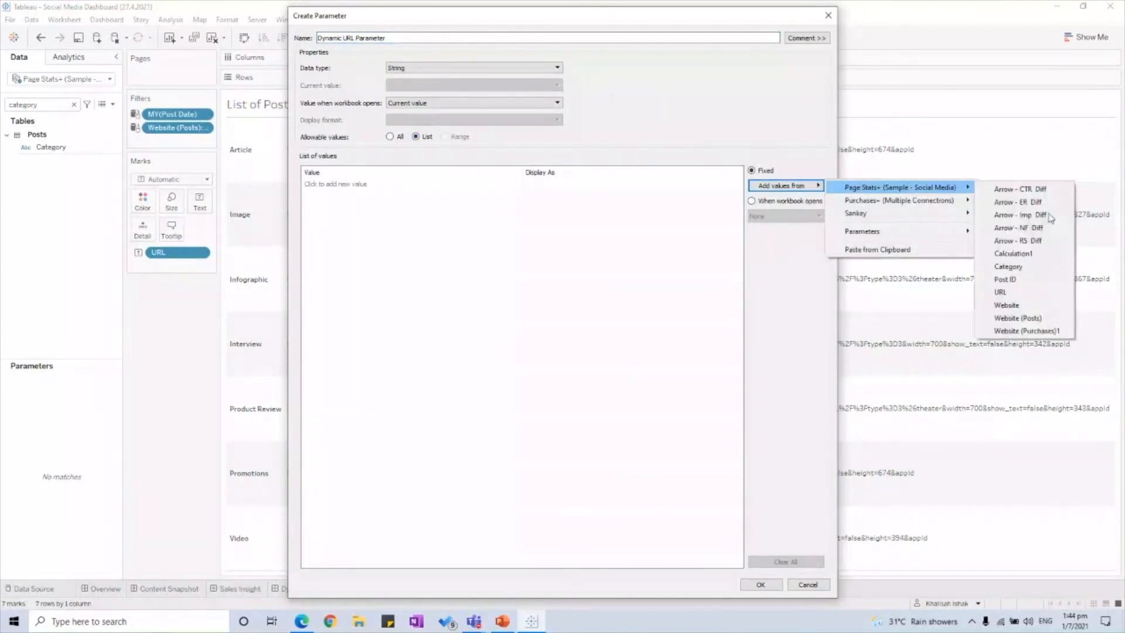
left_click(1020, 297)
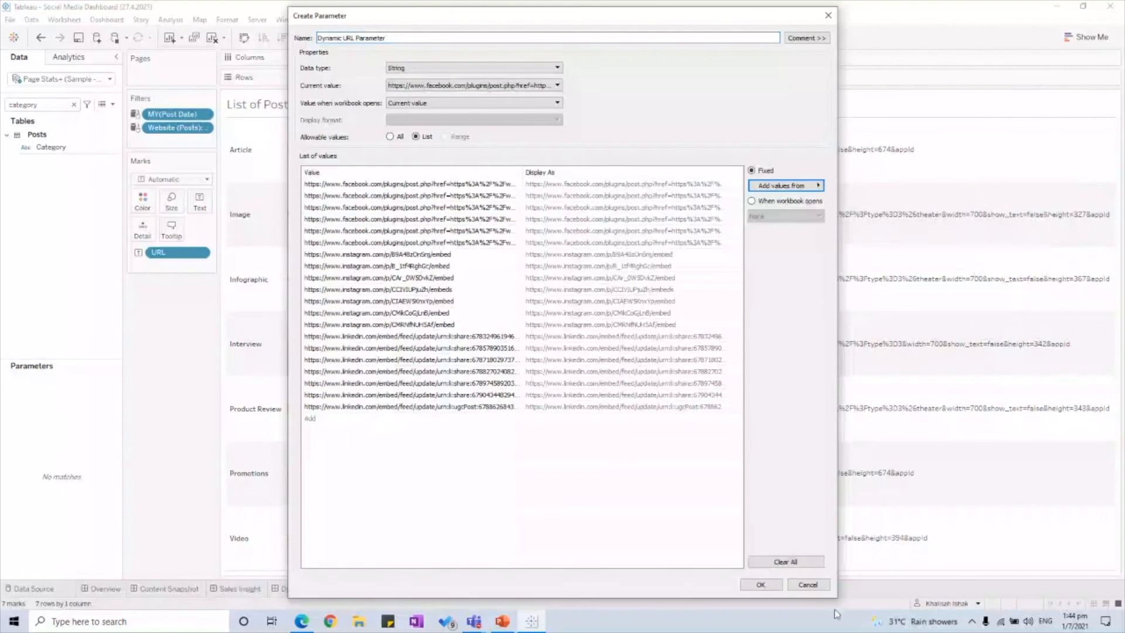
Step: Get past the duplicate-name warning by saving it as Dynamic URL Parameter2
left_click(761, 584)
key("Return")
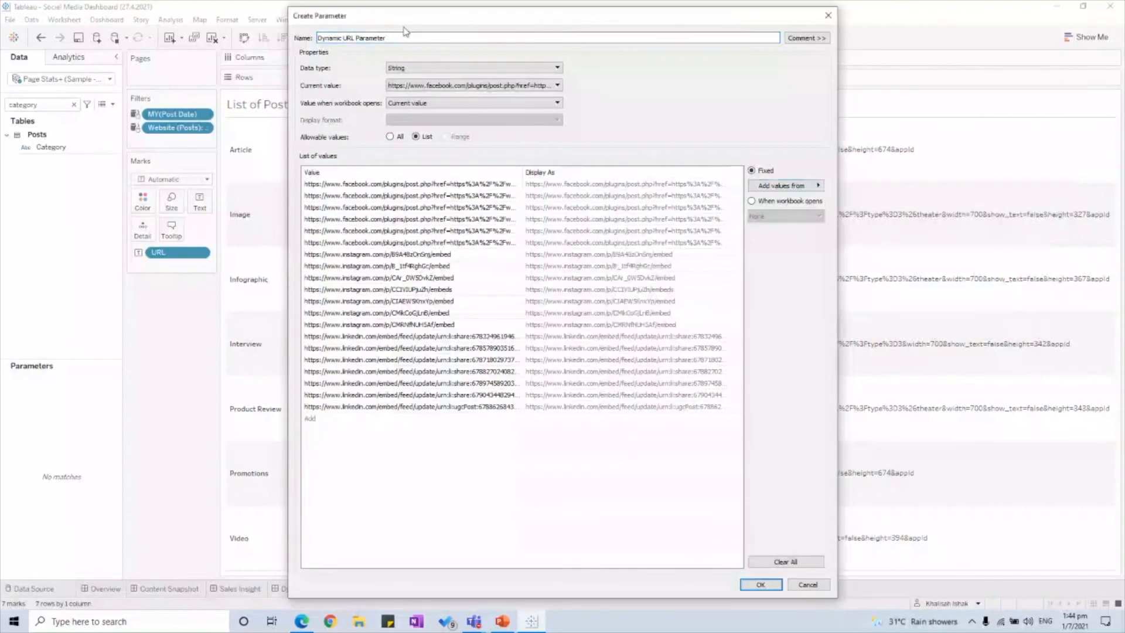
left_click(408, 38)
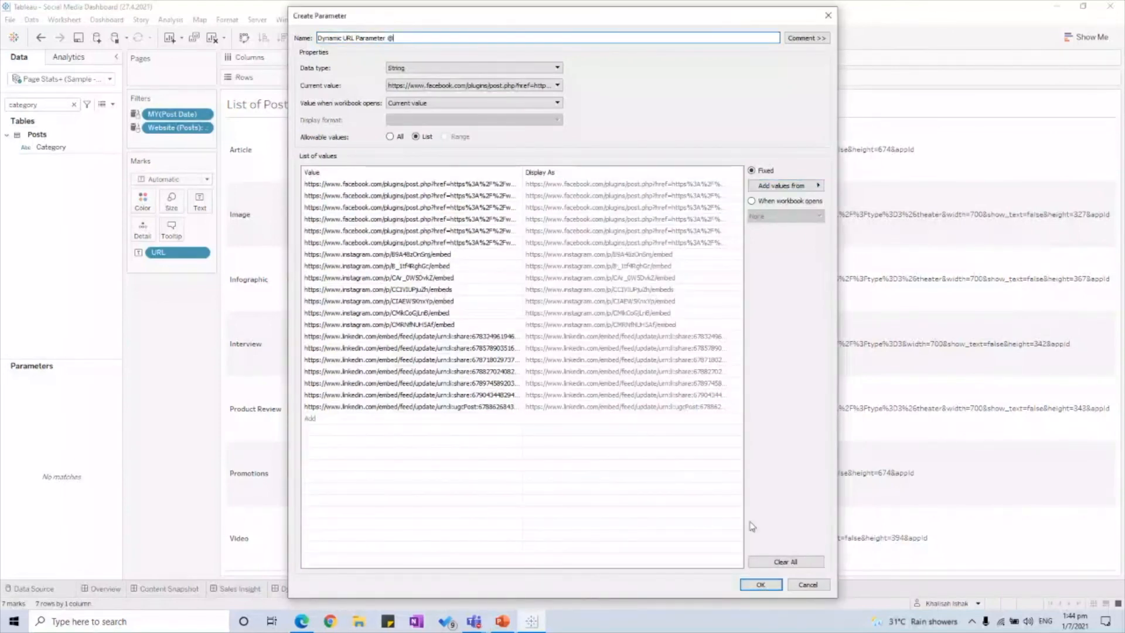
type("2")
left_click(762, 584)
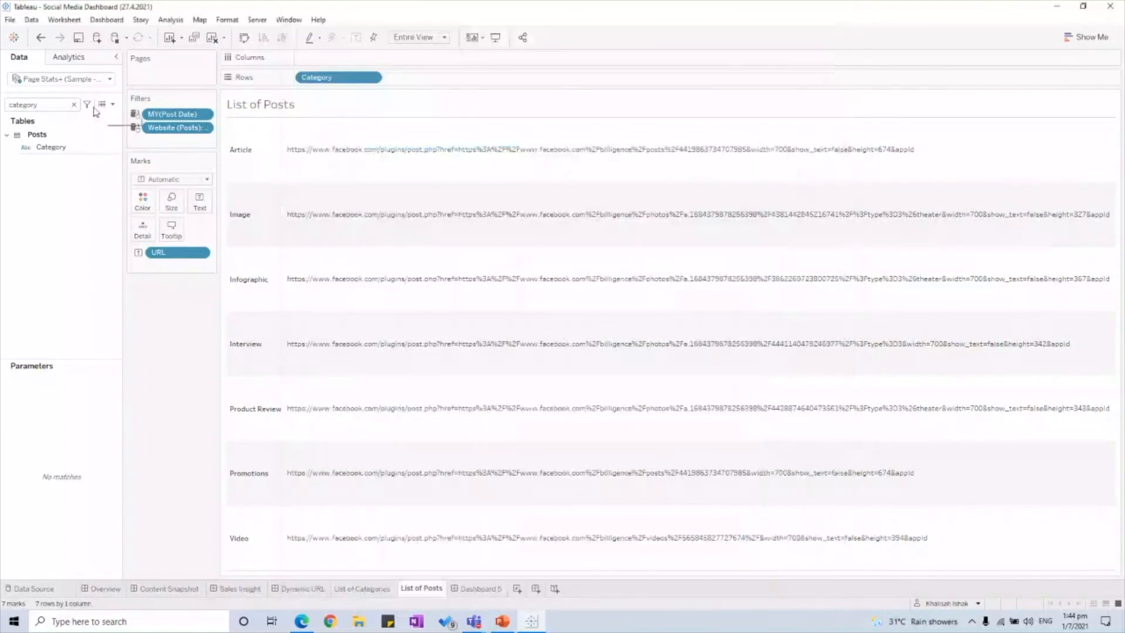
Step: Back on Dashboard 5, select the Google web page object
left_click(74, 104)
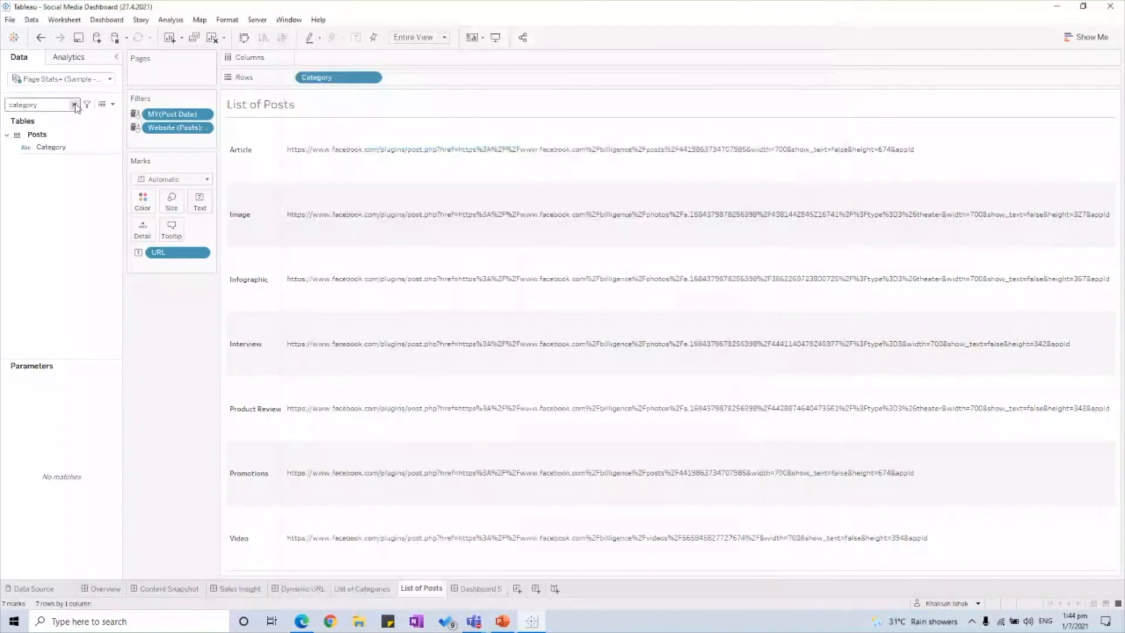
left_click(471, 588)
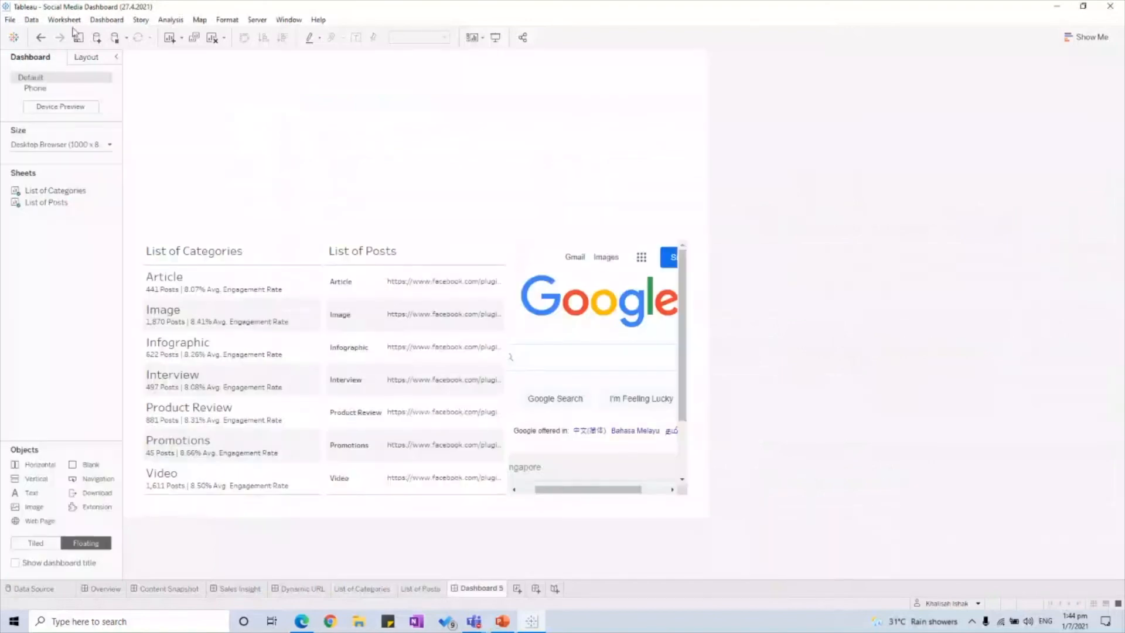
left_click(87, 53)
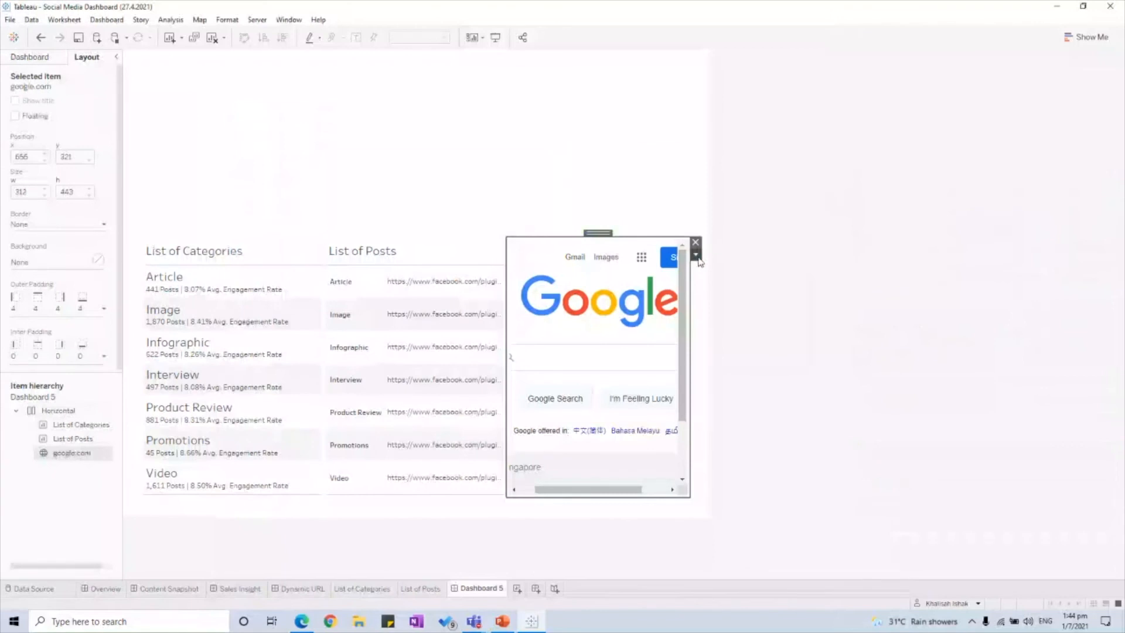
left_click(695, 255)
Step: Replace the web object's google.com address with the Dynamic URL Parameter2 value
left_click(739, 269)
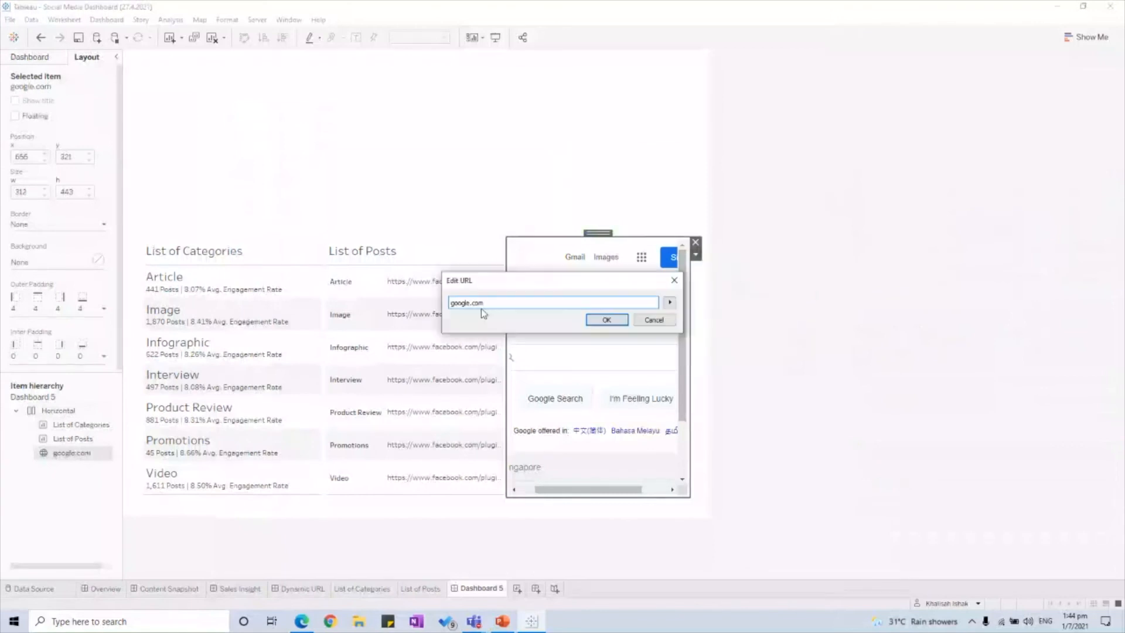
left_click_drag(499, 304, 424, 301)
key("BackSpace")
left_click(670, 302)
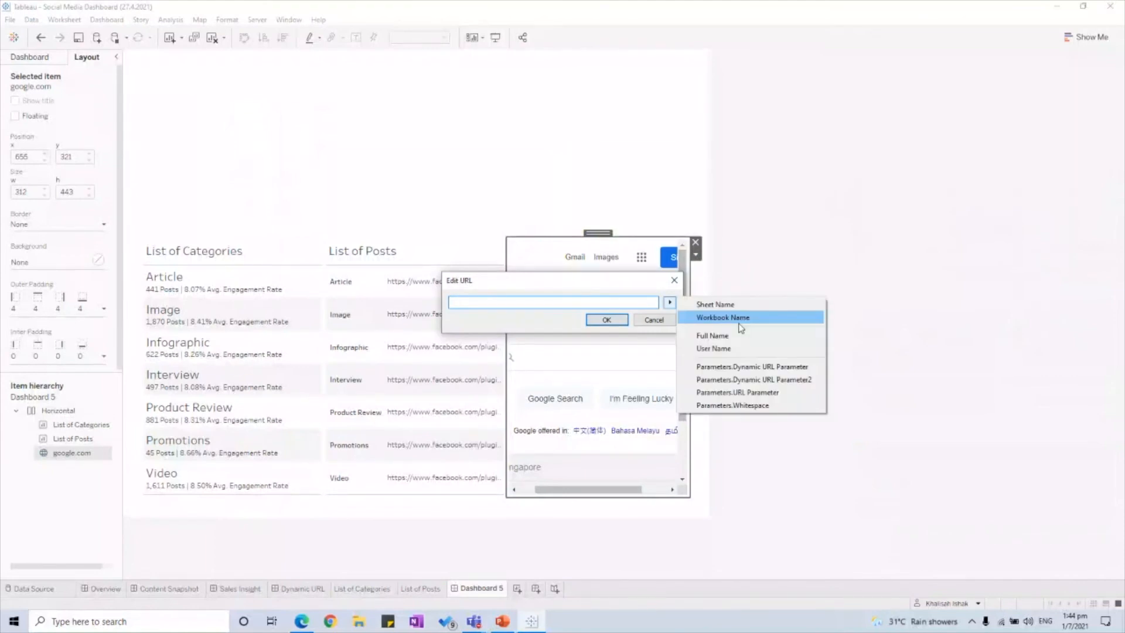
left_click(743, 368)
key("Return")
Step: Select and deselect the List of Categories and List of Posts sheets on Dashboard 5
left_click(805, 303)
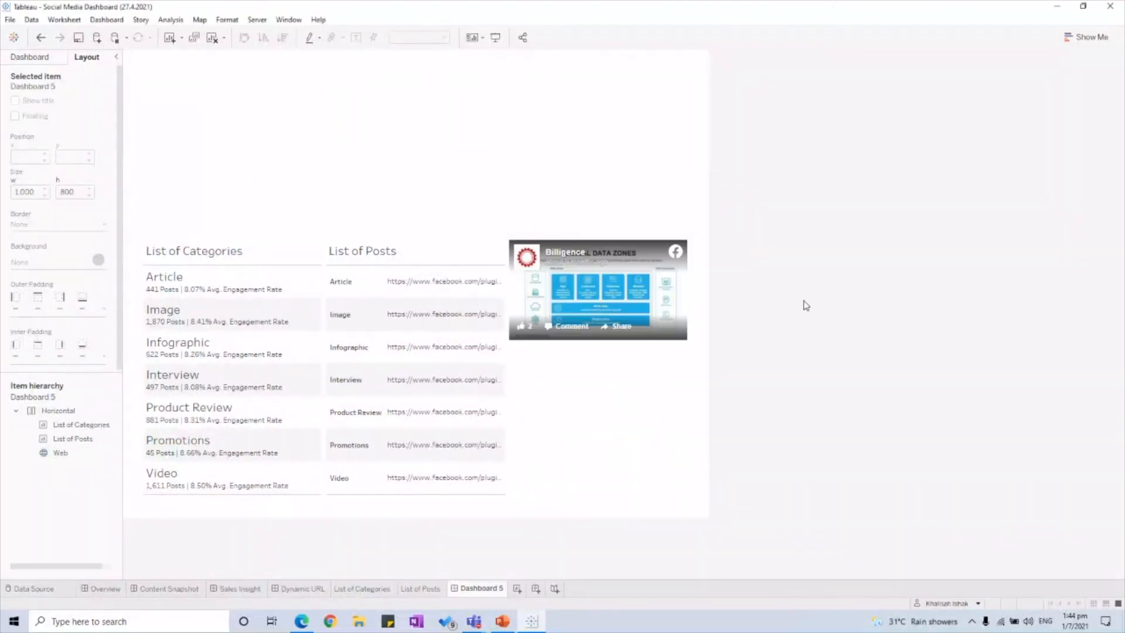
left_click(291, 289)
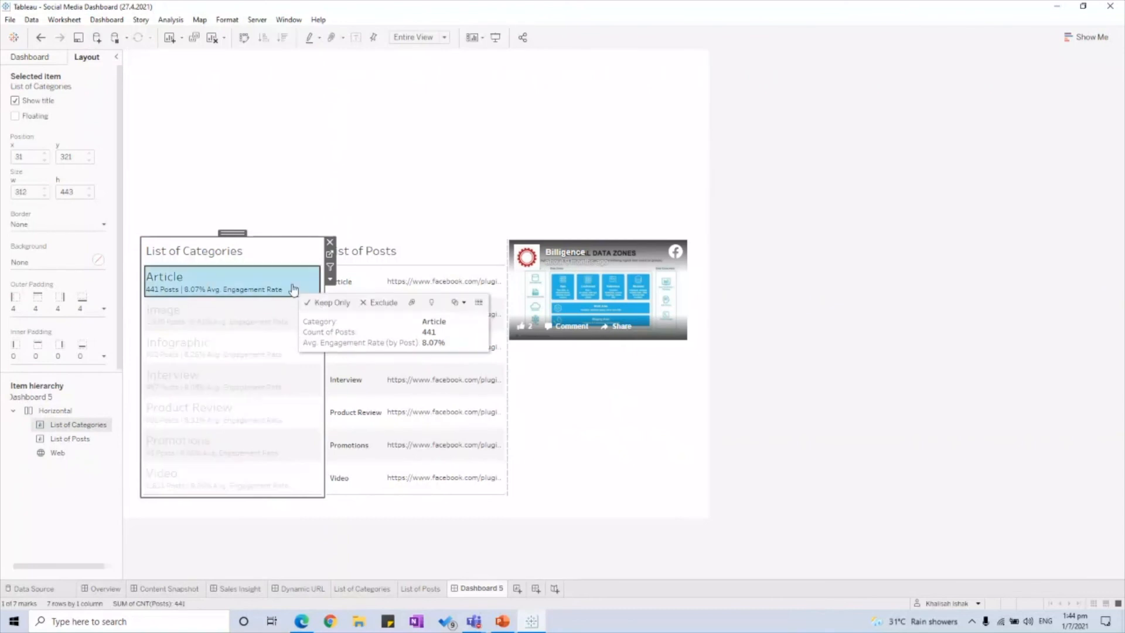
left_click(423, 294)
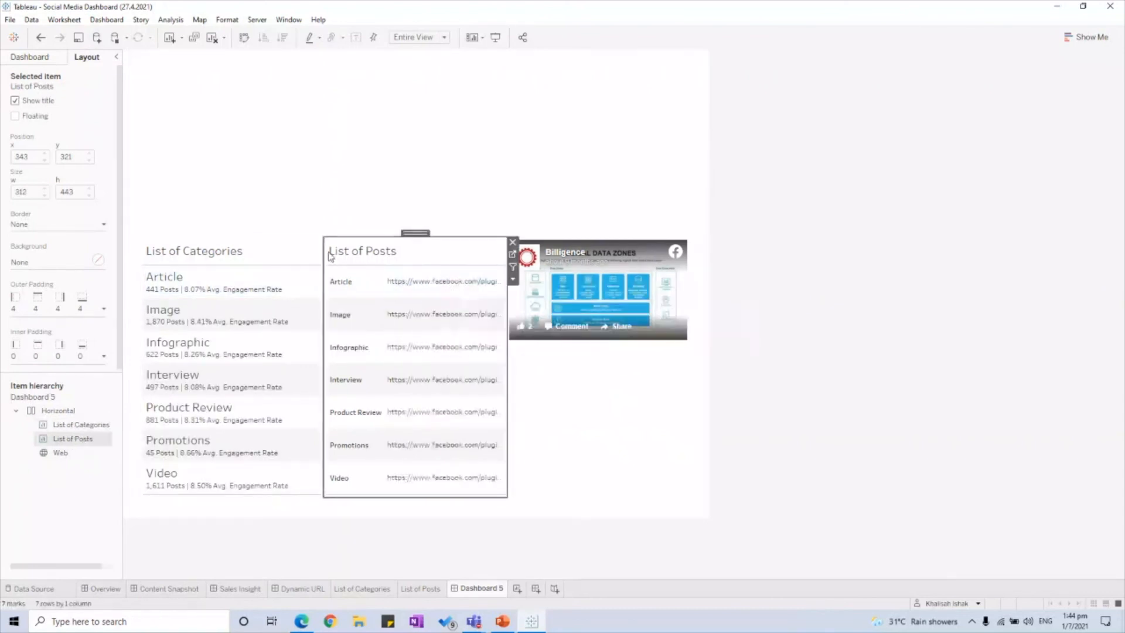
left_click(781, 353)
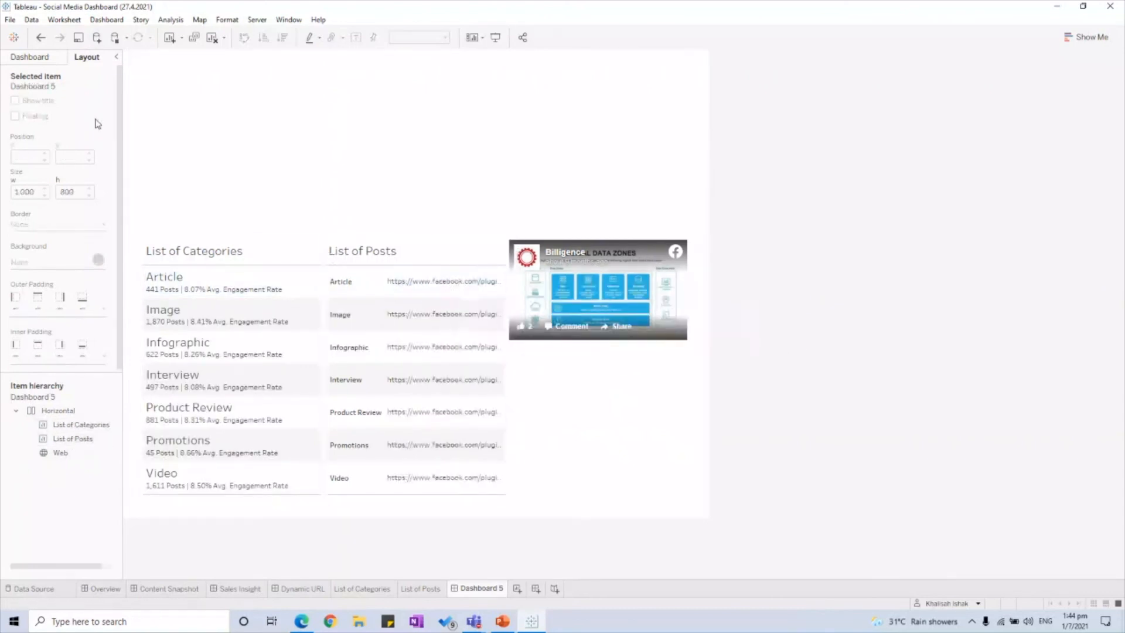
left_click(107, 19)
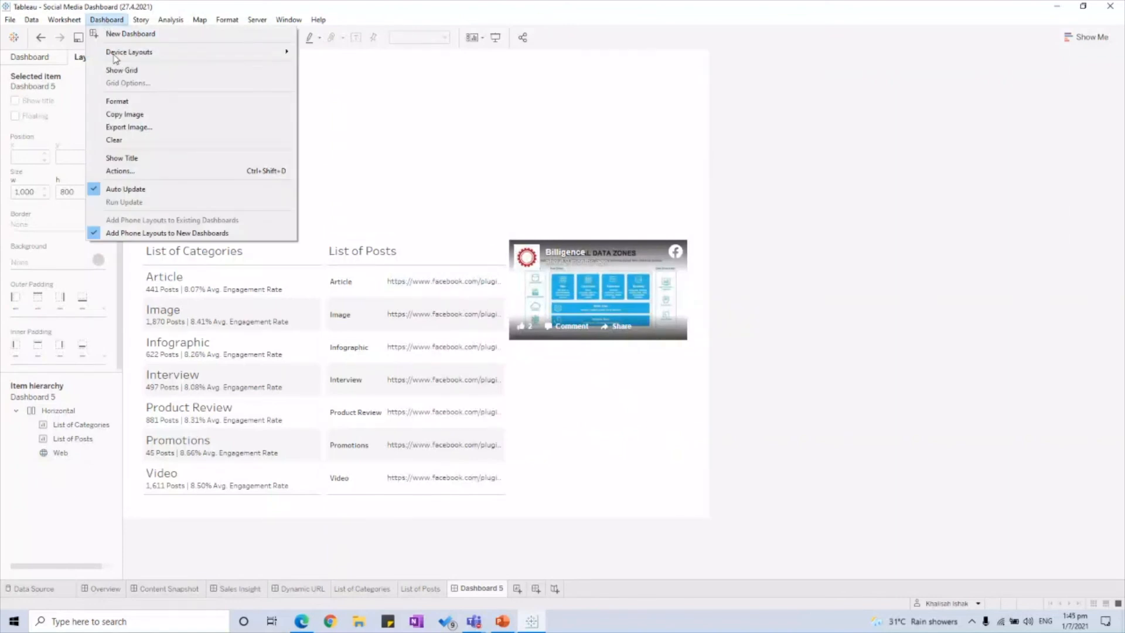
Step: Open Dashboard Actions and start a new filter action
left_click(120, 170)
left_click_drag(501, 198, 541, 166)
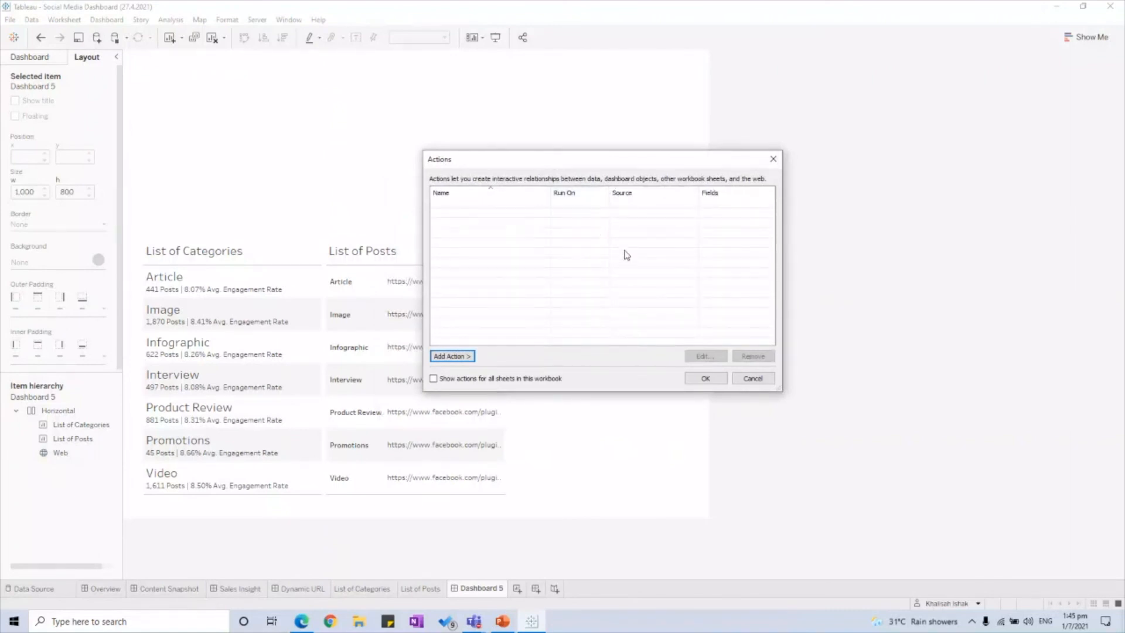
left_click(452, 356)
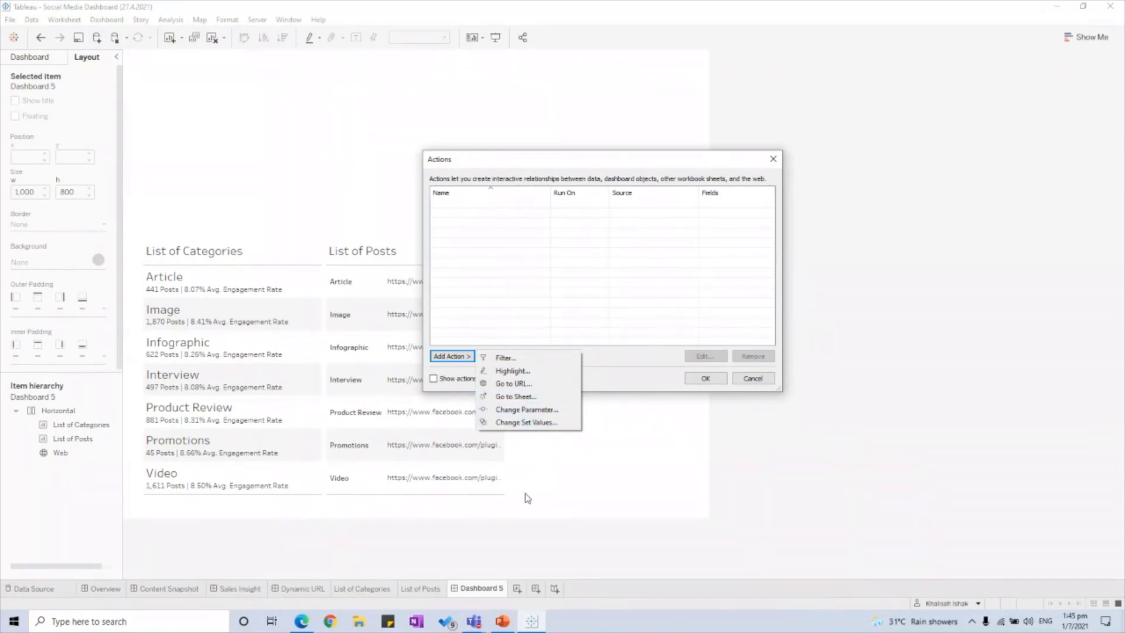
left_click(506, 356)
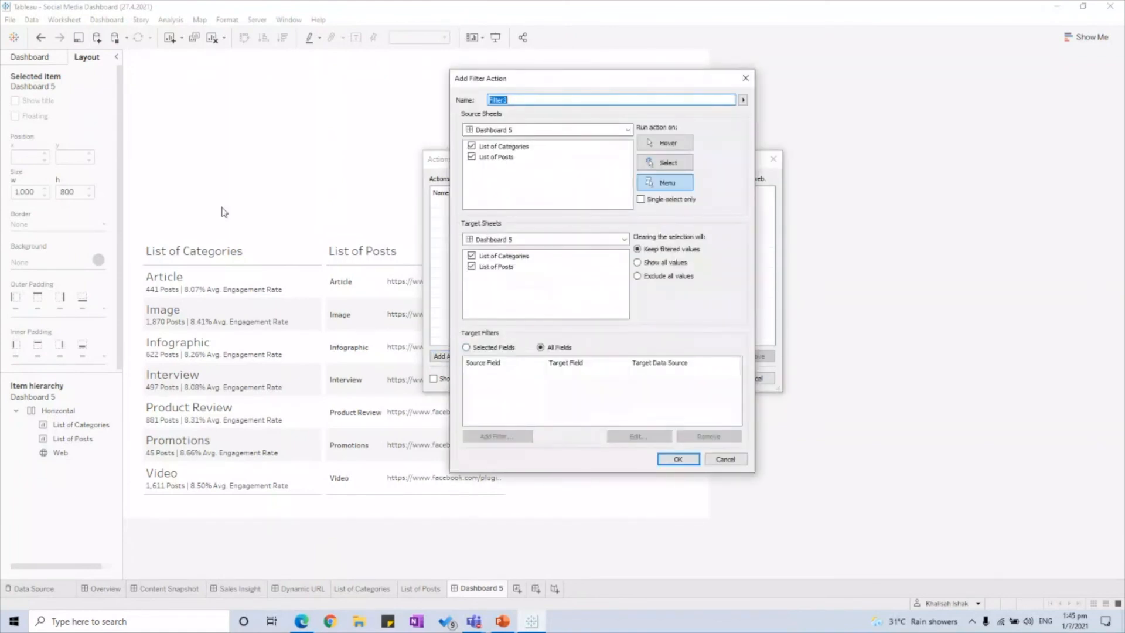
Step: Set Filter3 to run on Select from List of Categories, targeting only List of Posts
left_click(472, 157)
left_click(665, 162)
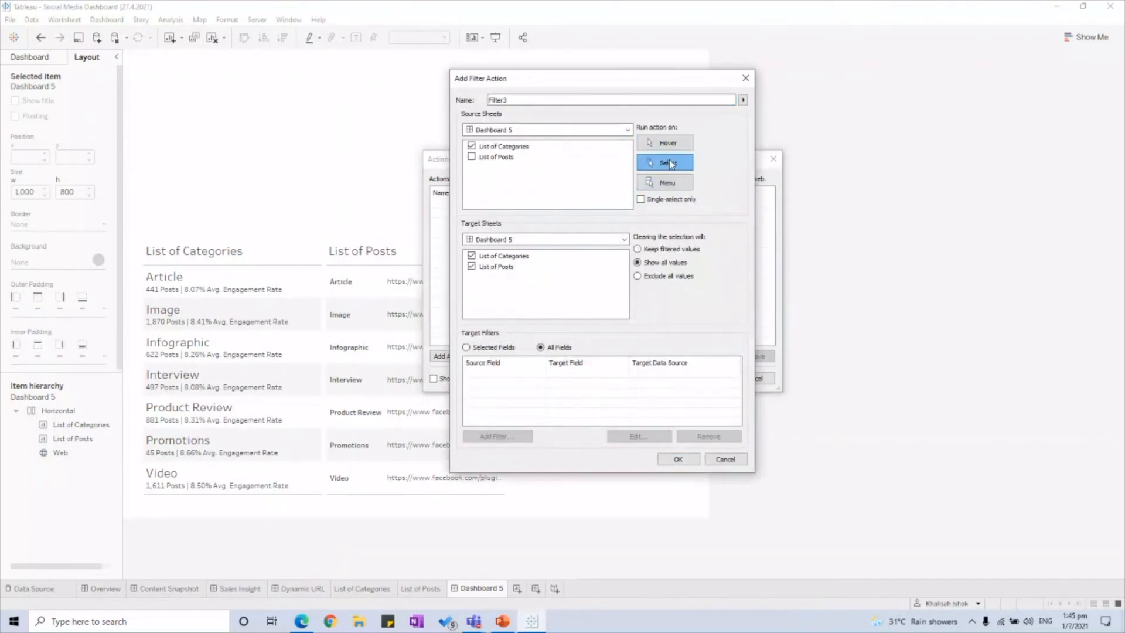
left_click(473, 256)
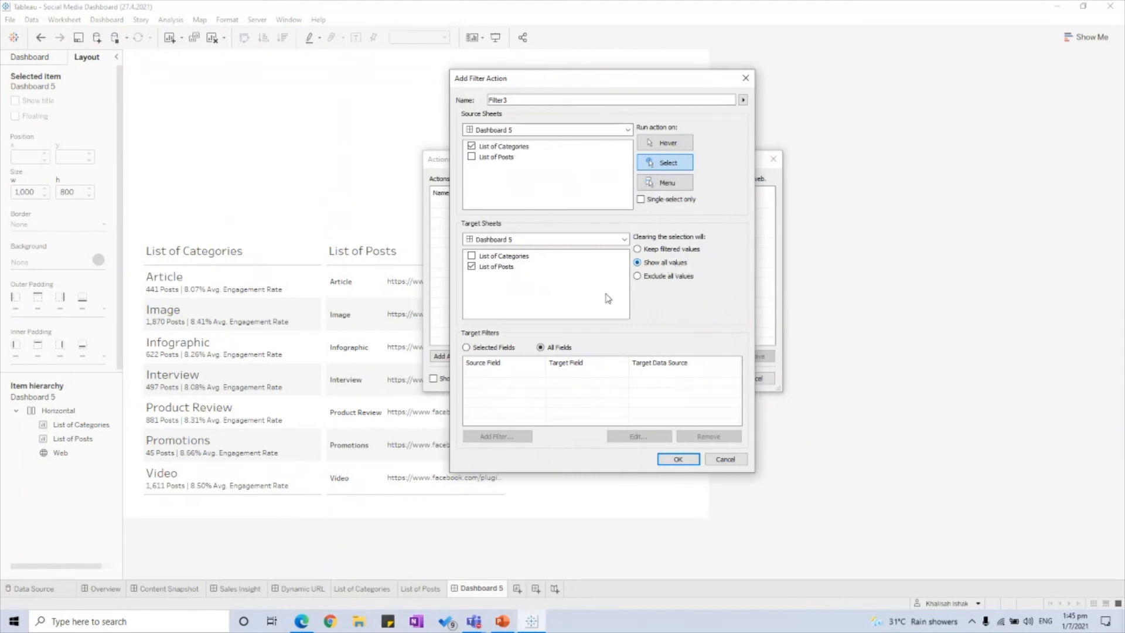
left_click(677, 459)
left_click(452, 357)
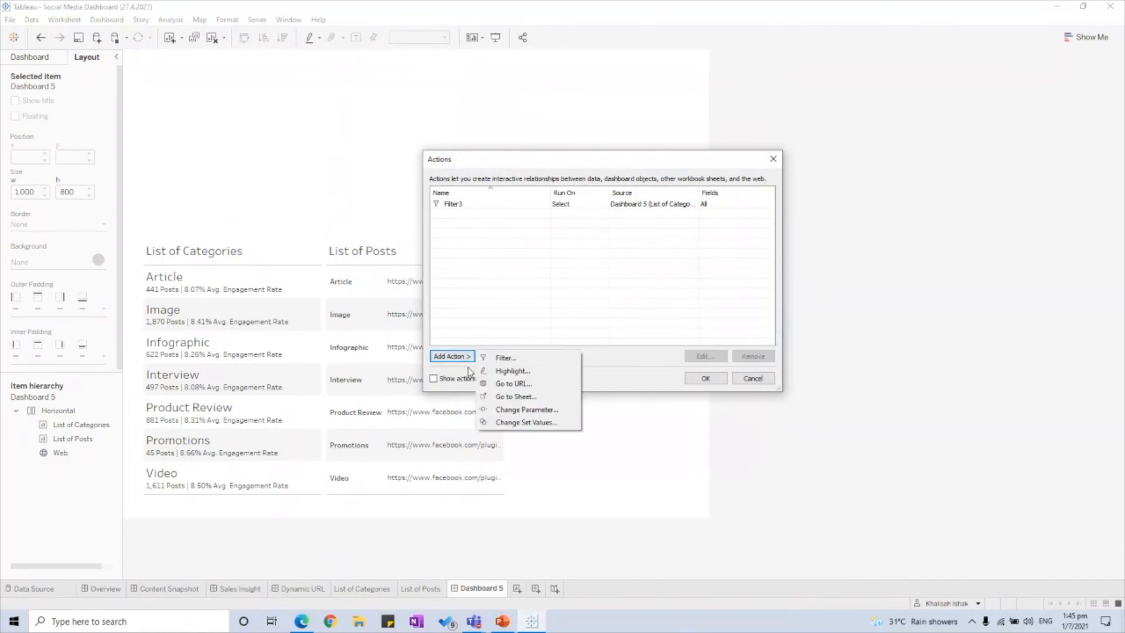
Step: Add a Change Parameter action on List of Posts that sets Dynamic URL Parameter2 to the post's URL
left_click(527, 410)
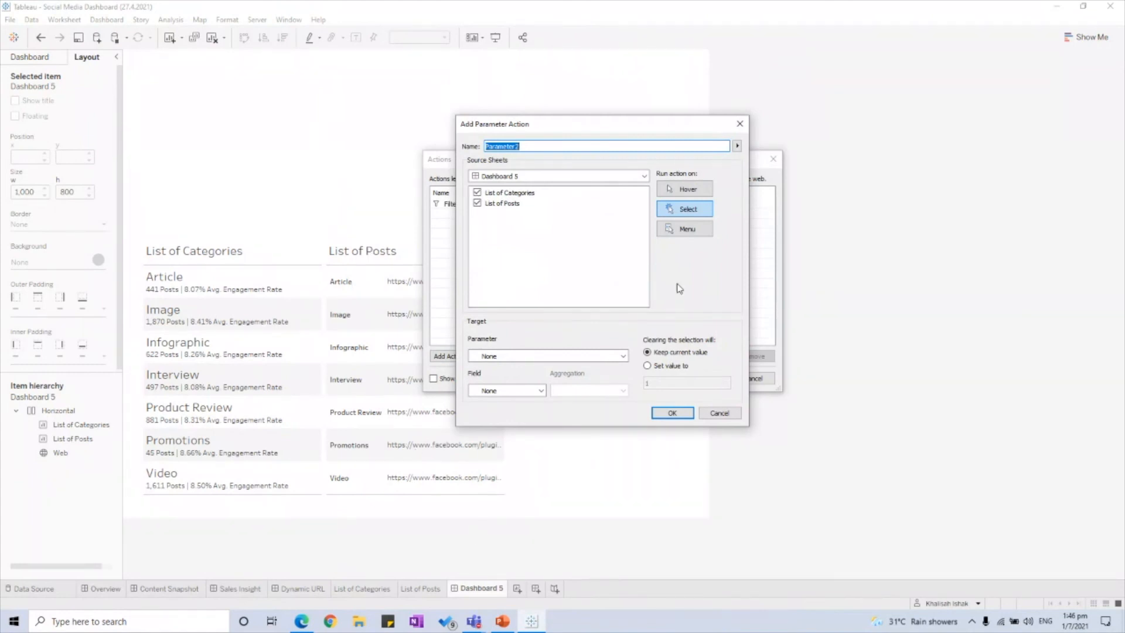
left_click(477, 193)
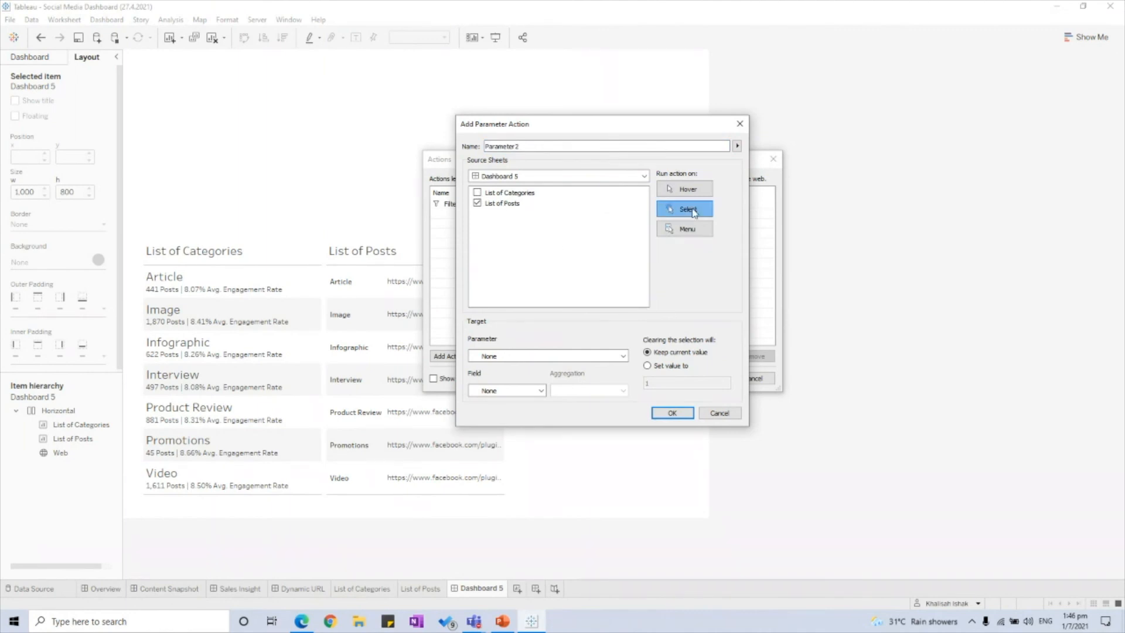
left_click(542, 355)
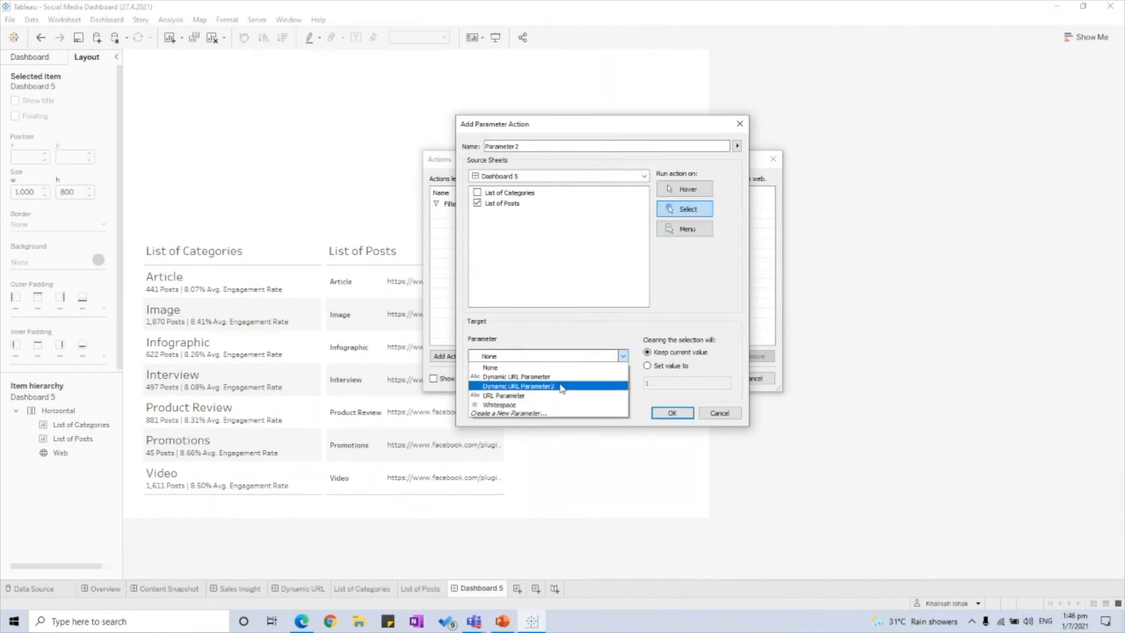
left_click(561, 387)
left_click(538, 390)
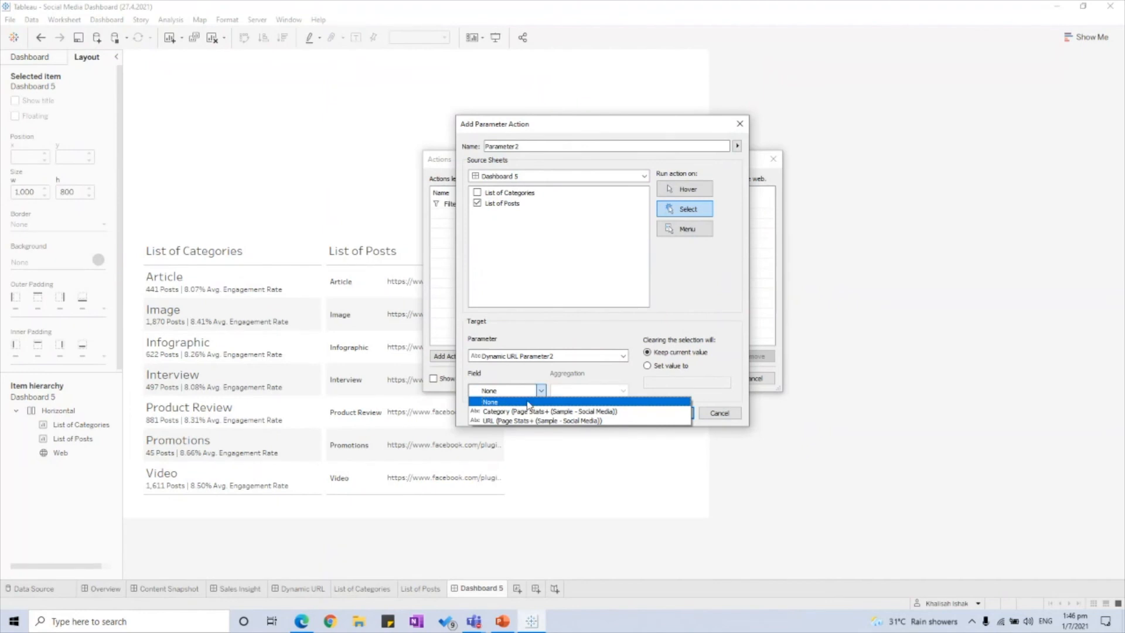
left_click(532, 421)
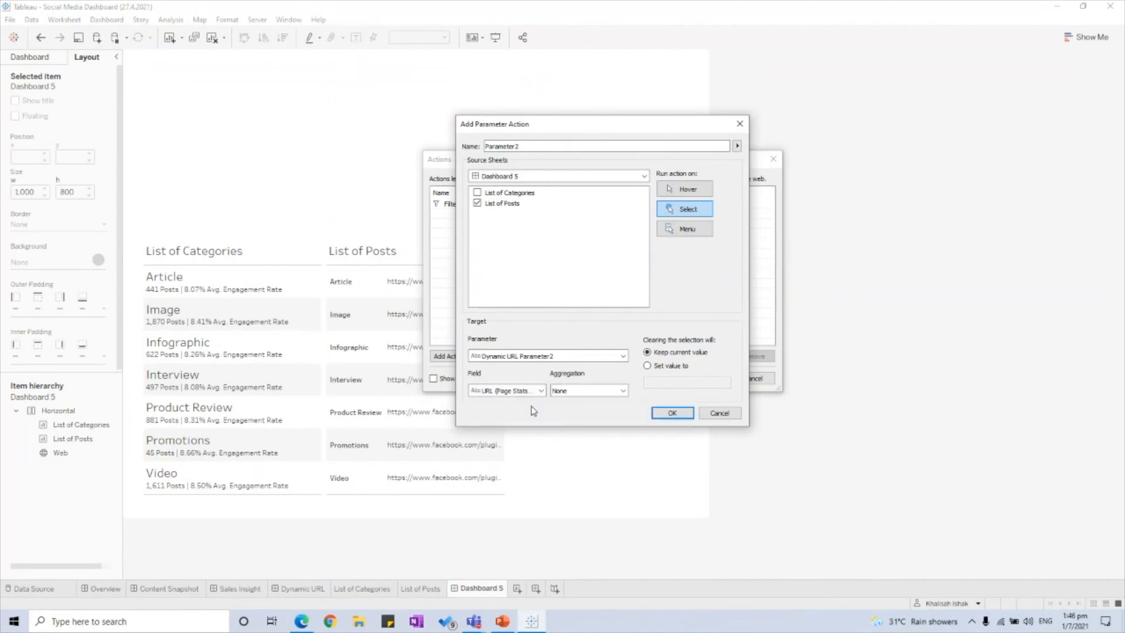
left_click(672, 413)
left_click(710, 377)
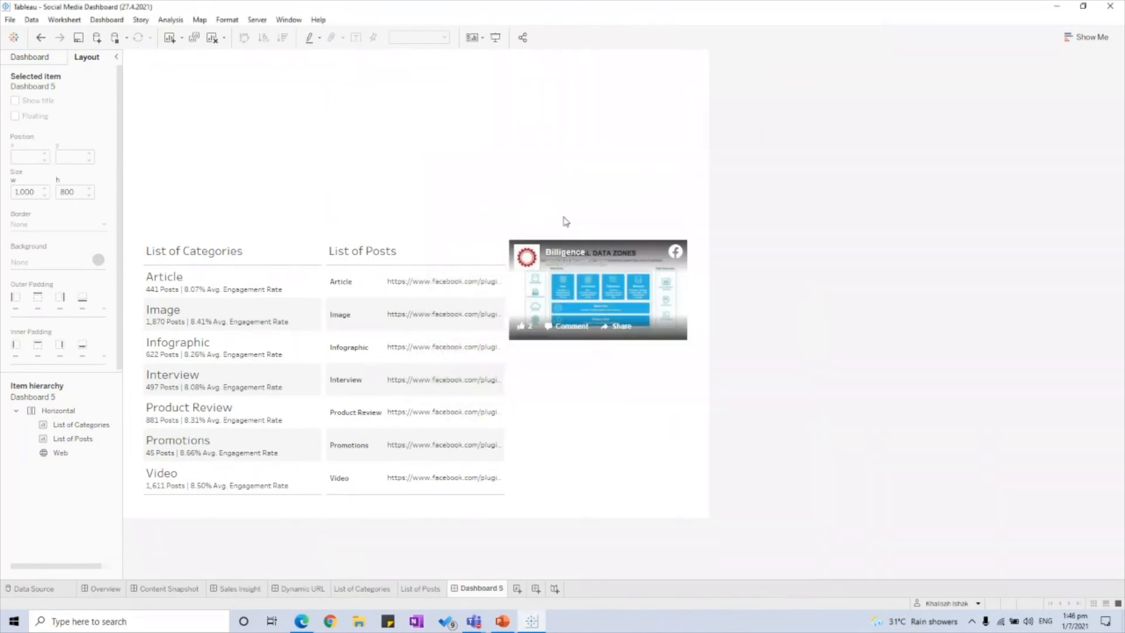
Step: In Presentation Mode, filter posts by Article and Image, then load the Article post's Facebook embed
left_click(495, 39)
left_click(410, 305)
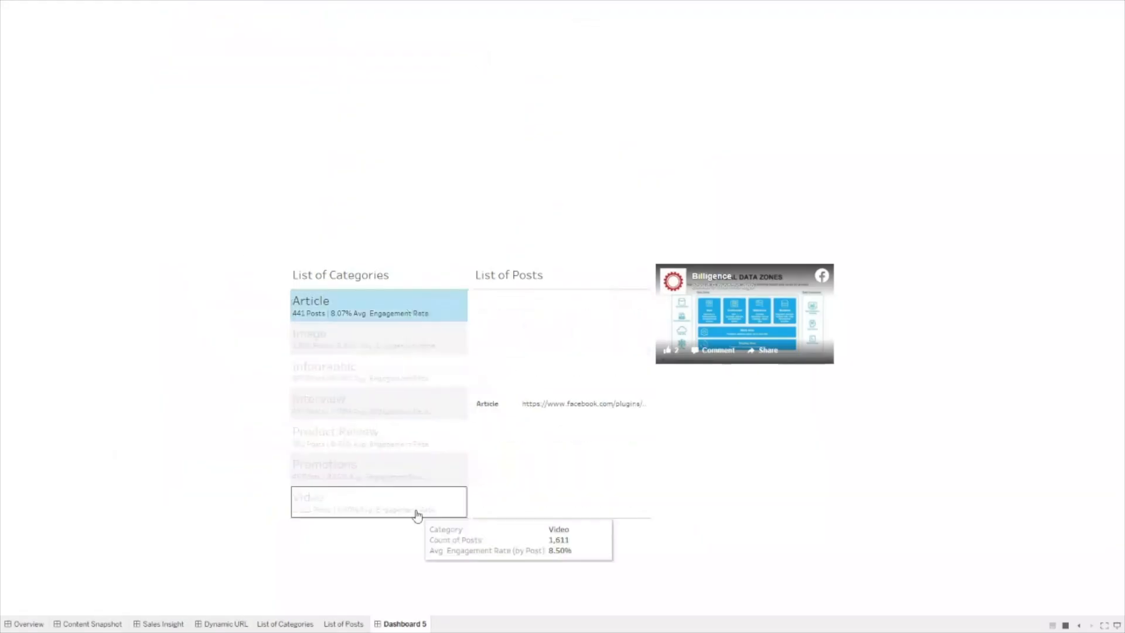
left_click(398, 315)
left_click(414, 340)
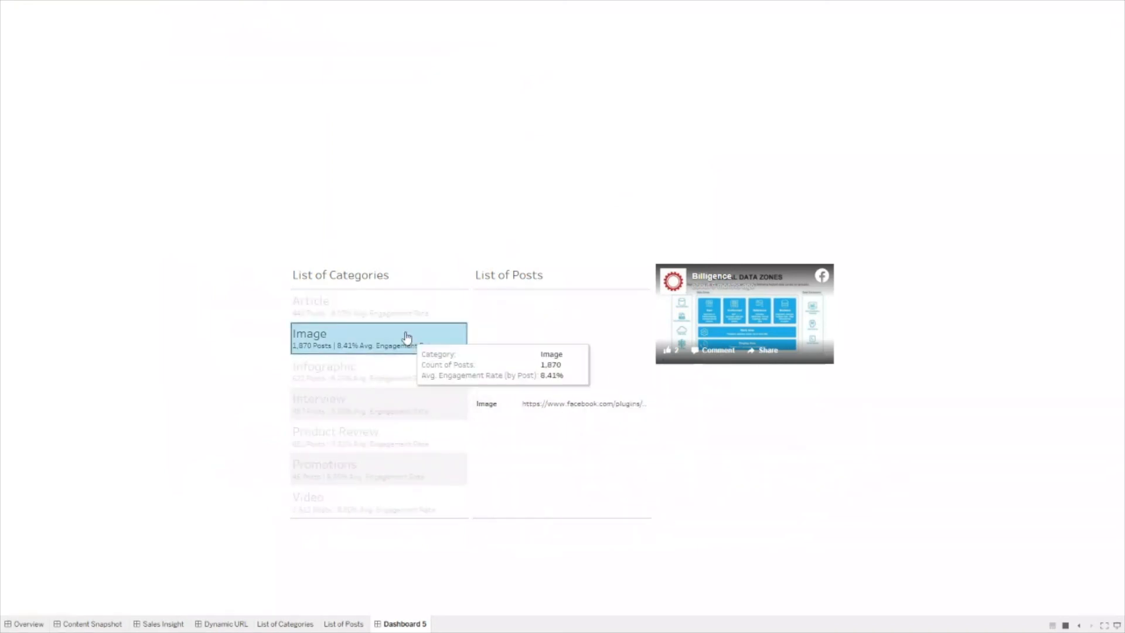
left_click(406, 308)
left_click(389, 309)
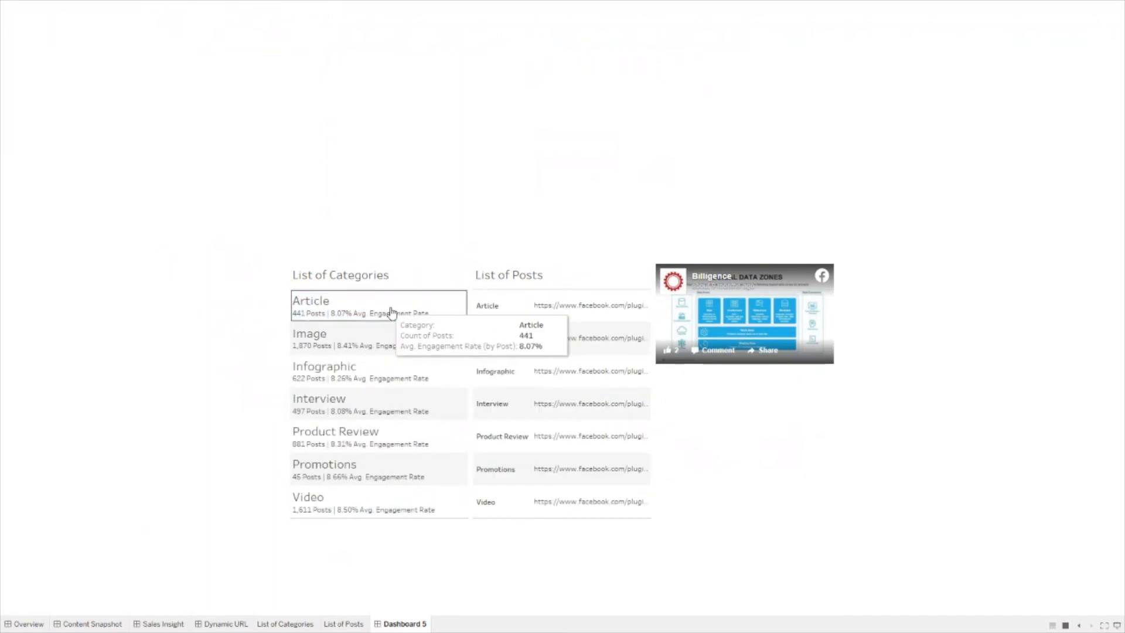
left_click(398, 339)
left_click(382, 303)
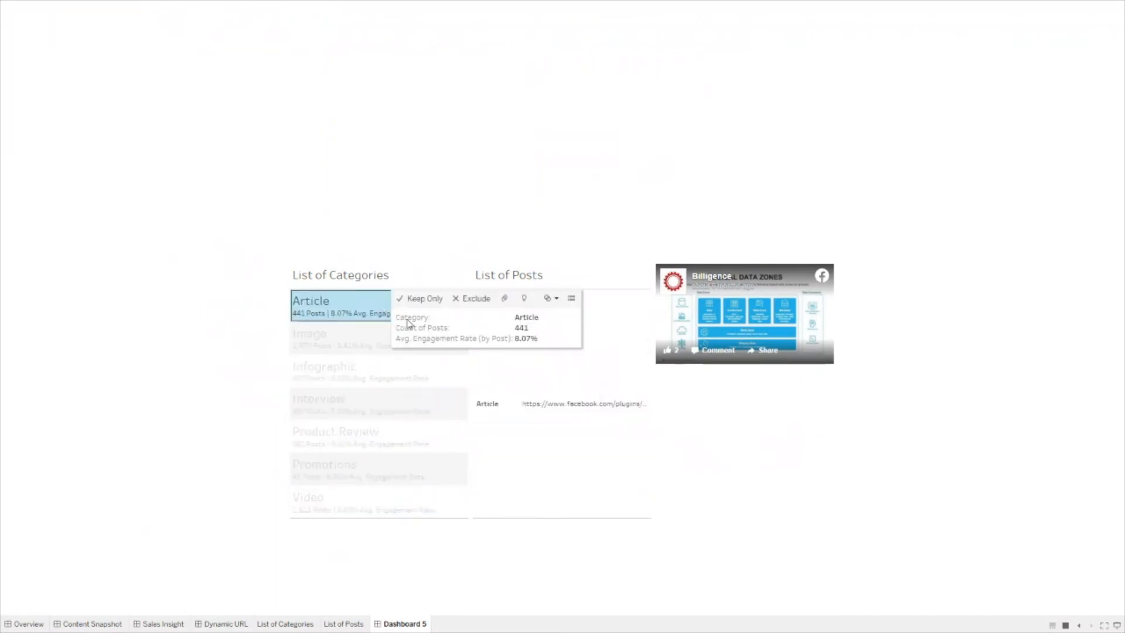
left_click(384, 311)
left_click(402, 311)
left_click(567, 417)
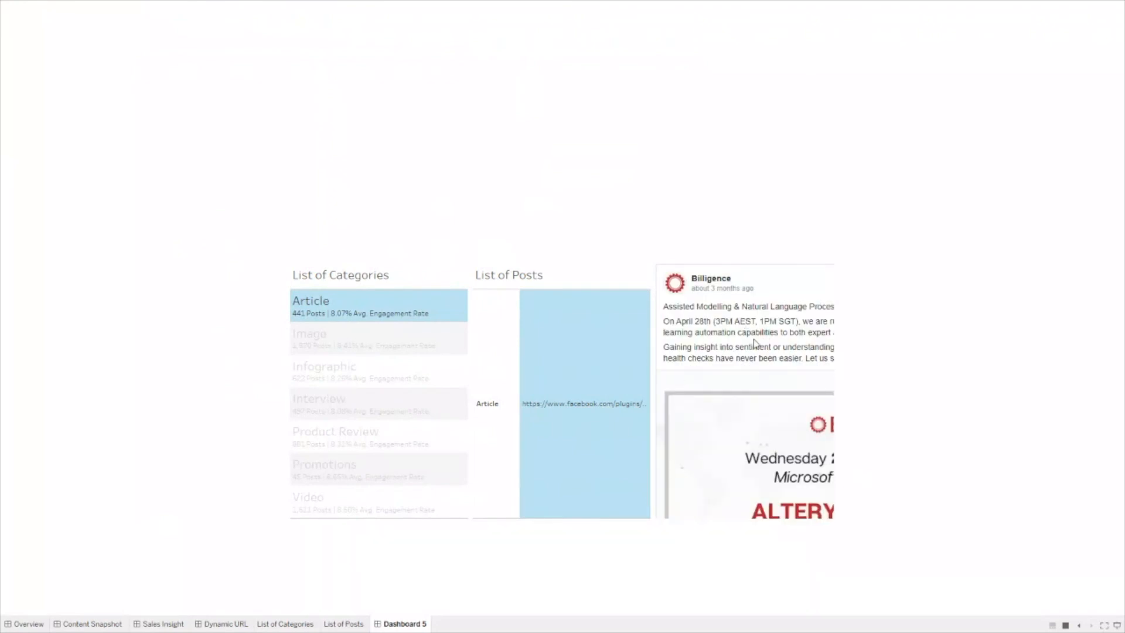
Step: Exit Presentation Mode, clear the Article selection, and deselect the List of Categories object
key("Escape")
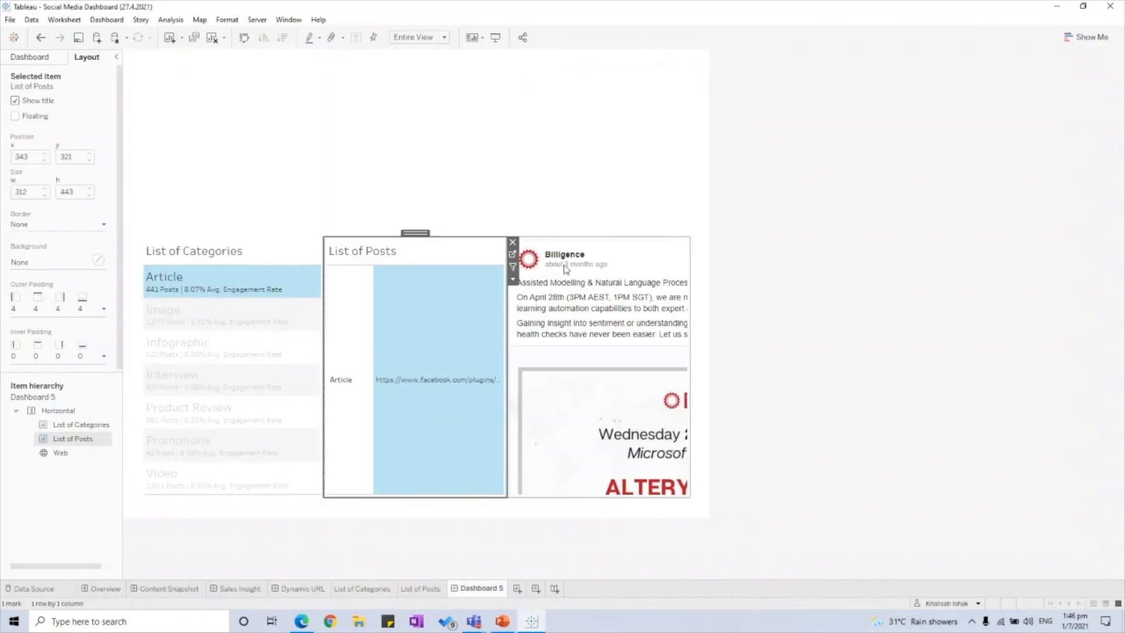
left_click(226, 287)
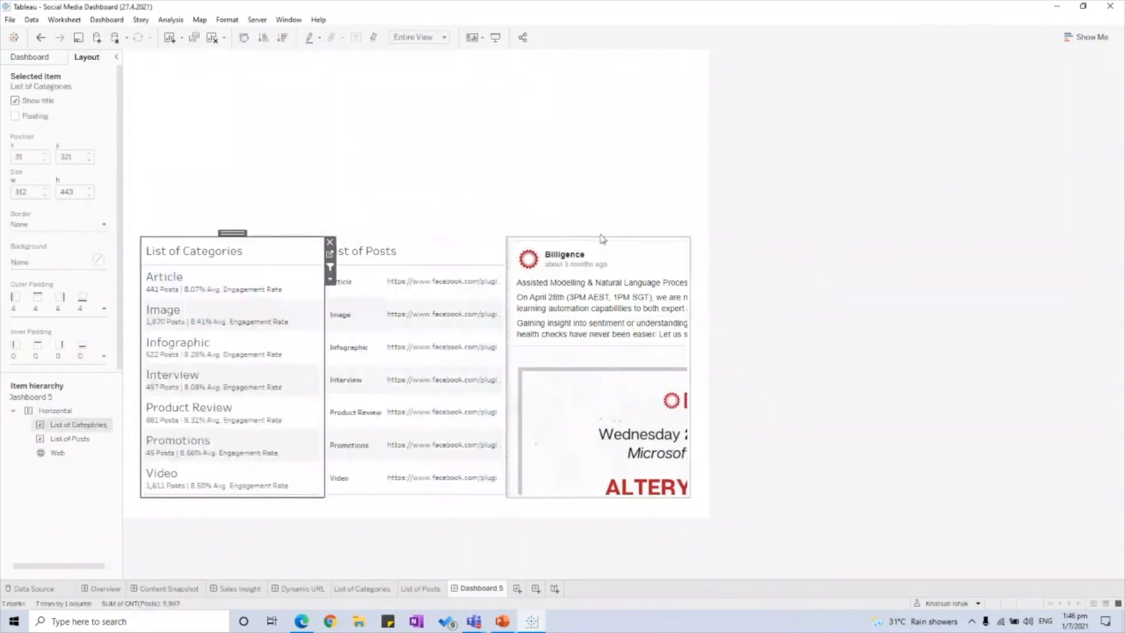
left_click(876, 269)
left_click(30, 57)
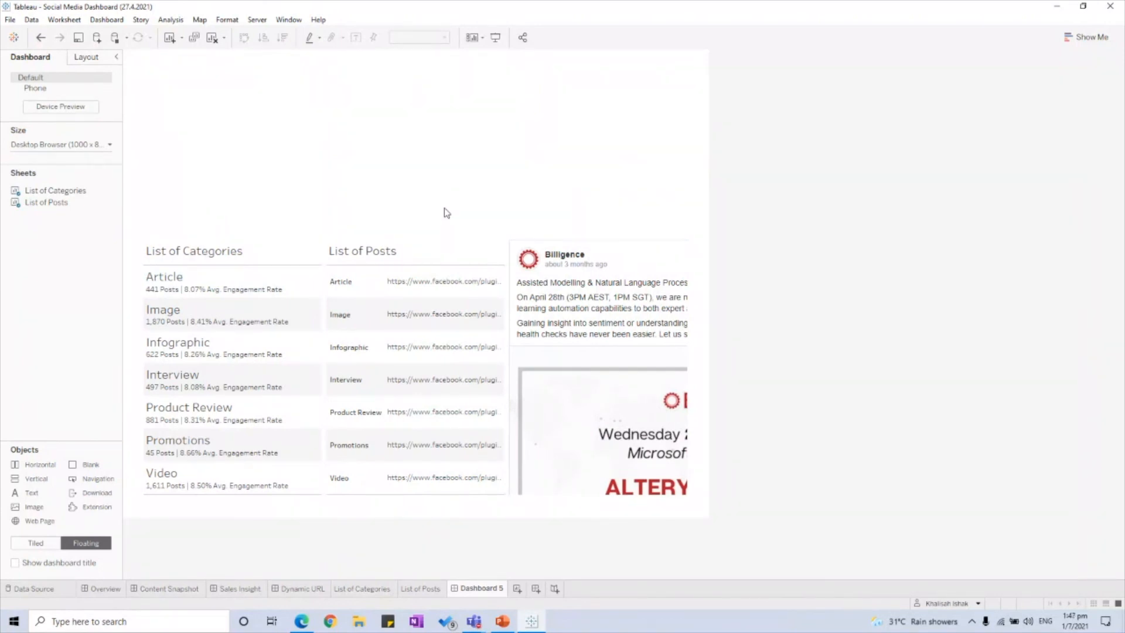
Step: Bring the browser window showing the Tableau Public dashboard to the front
mouse_move(469, 306)
Step: Browse the author's Tableau Public profile vizzes, then switch to the Billigence website tab
left_click(299, 625)
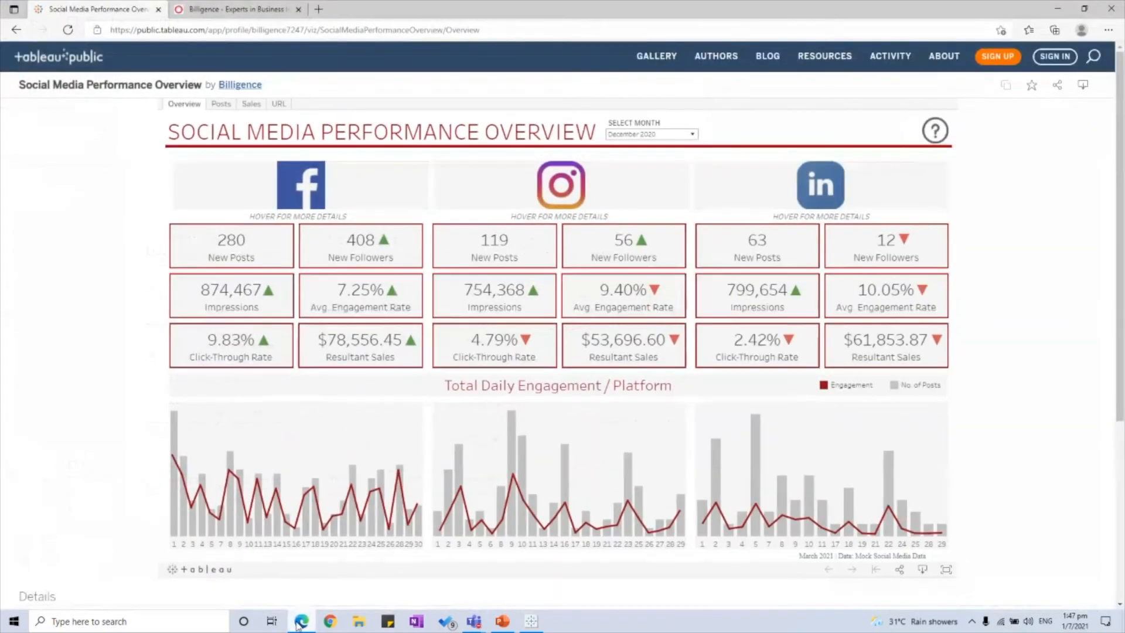
left_click(240, 85)
scroll(779, 387, "down", 2)
scroll(86, 393, "up", 2)
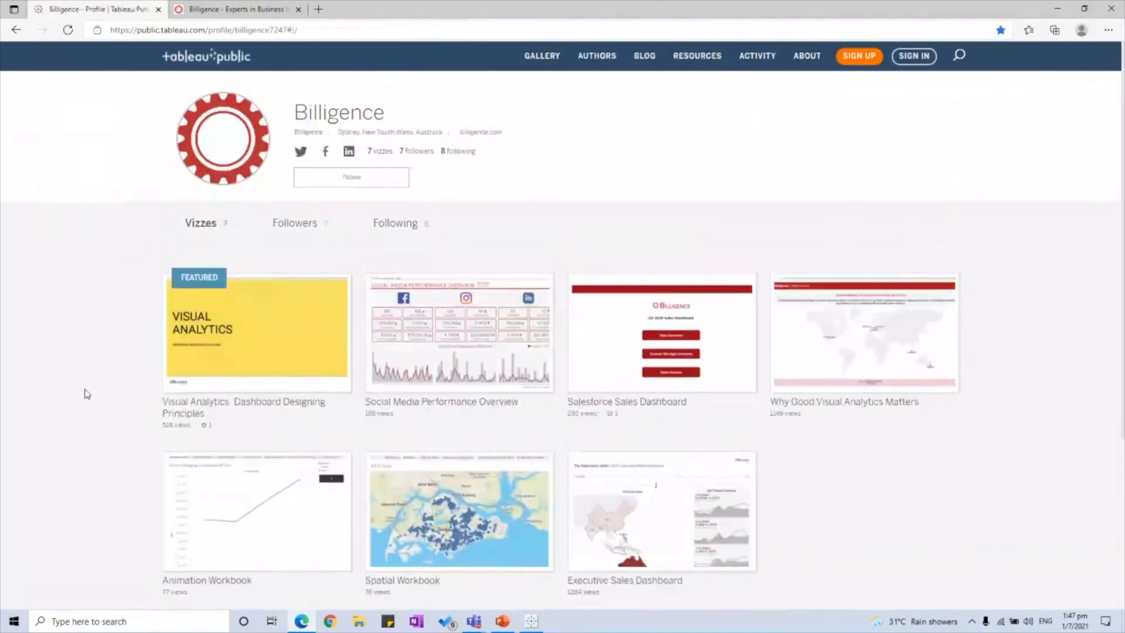
scroll(87, 393, "down", 2)
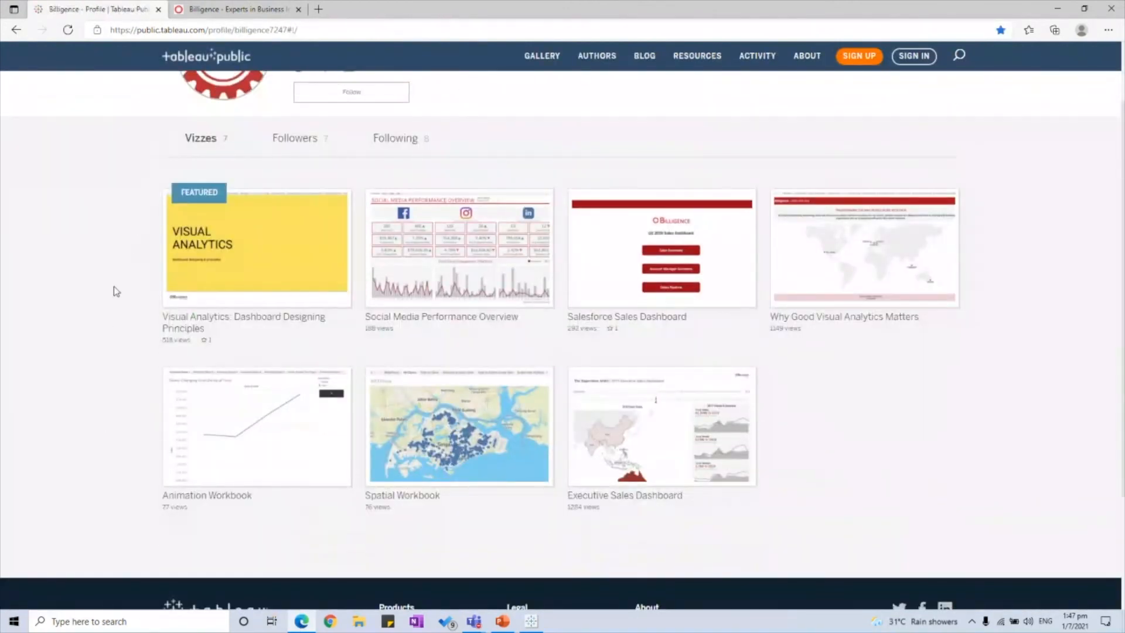
left_click(248, 11)
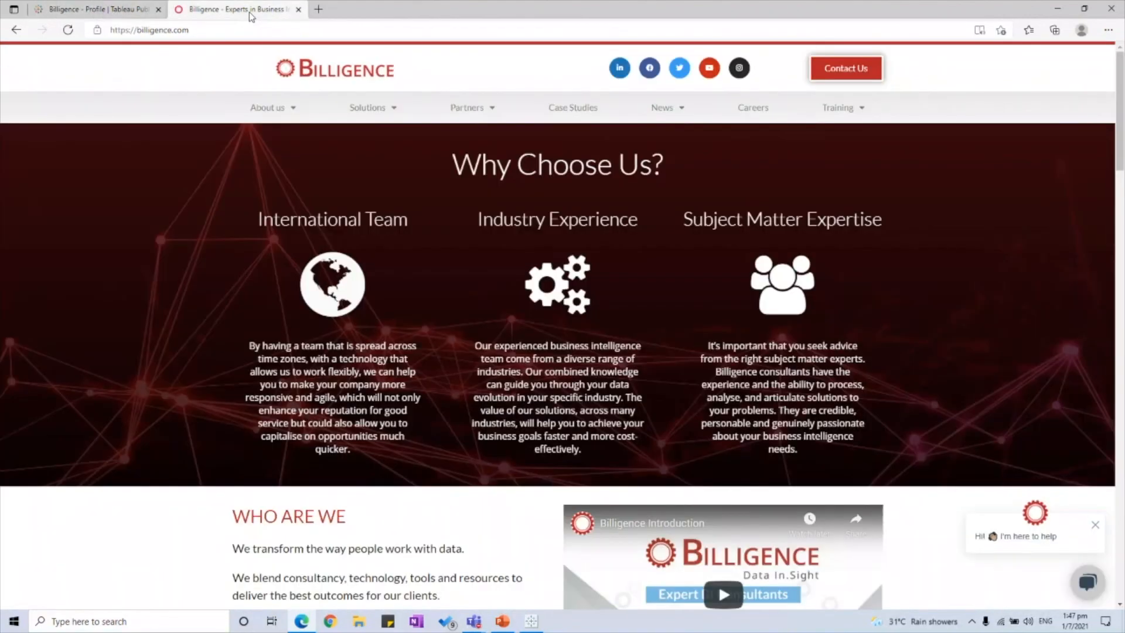